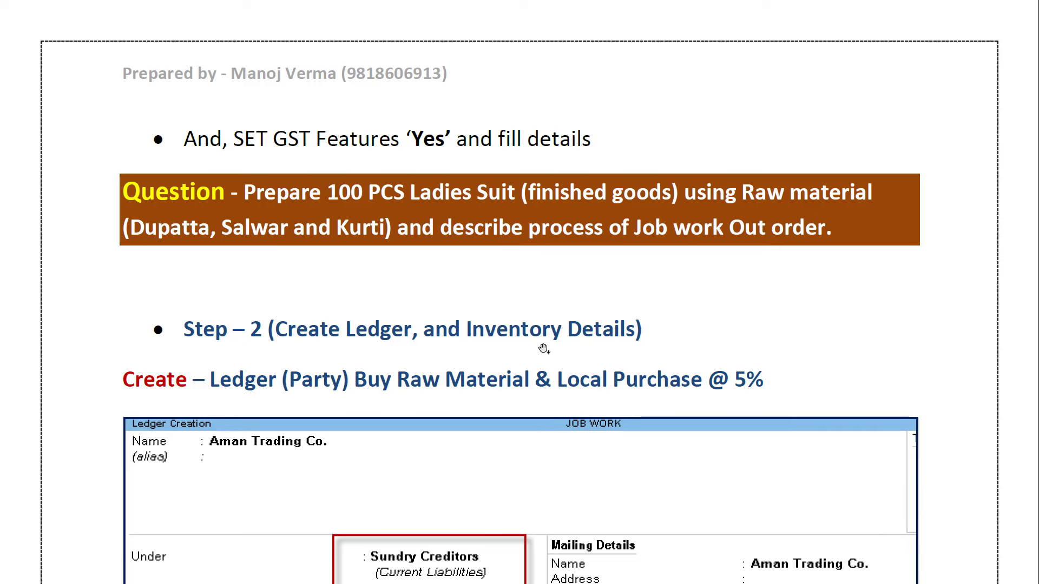
Review the Step 2 examples for the party ledger, the Local Purchase @ 5% ledger and the Input CGST and SGST ledgers
drag(537, 348, 531, 167)
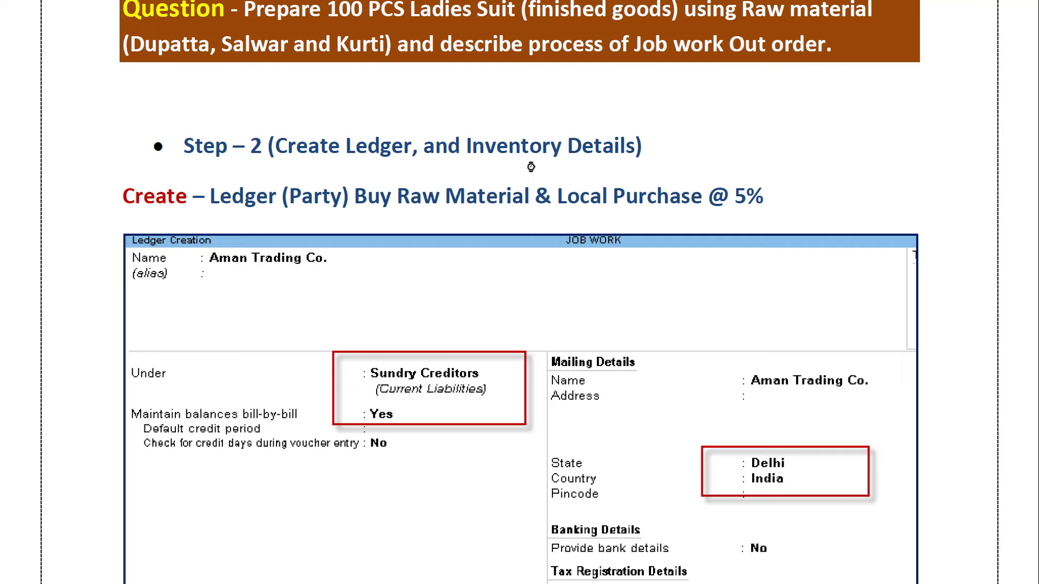
drag(529, 256, 531, 98)
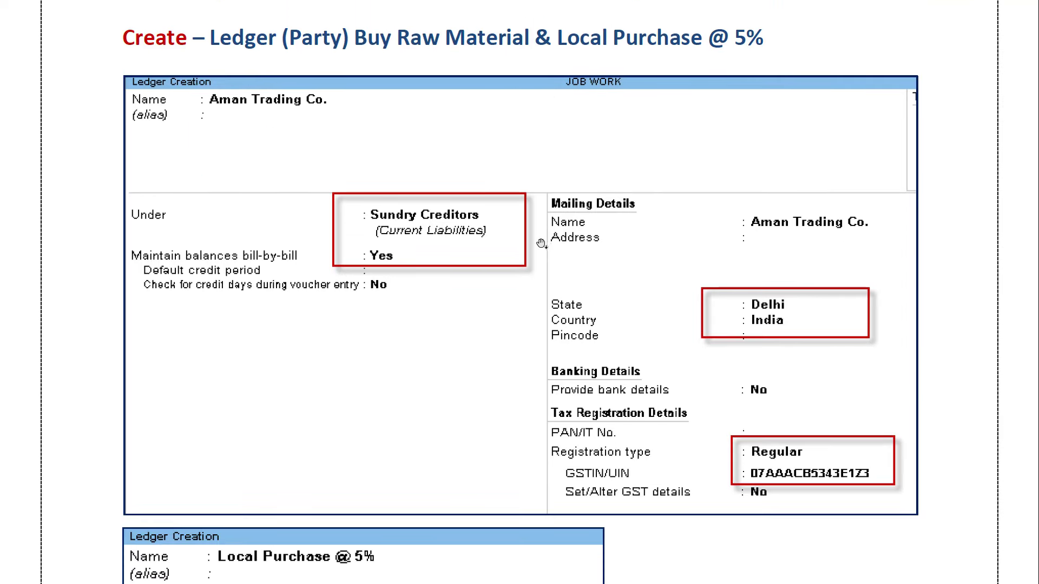
drag(537, 242, 540, 96)
drag(607, 261, 620, 132)
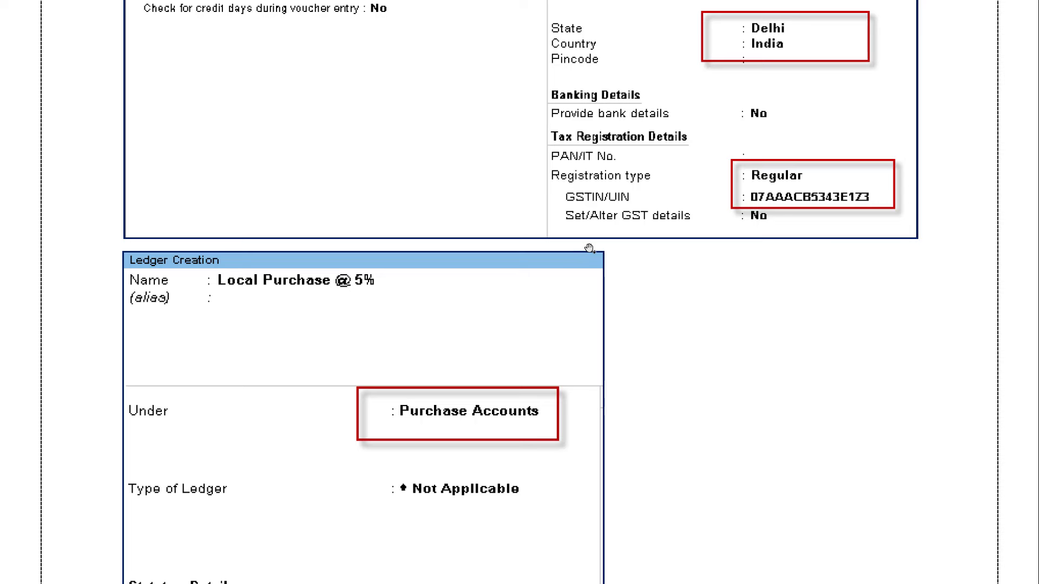
scroll(595, 255, down, 5)
scroll(611, 215, down, 10)
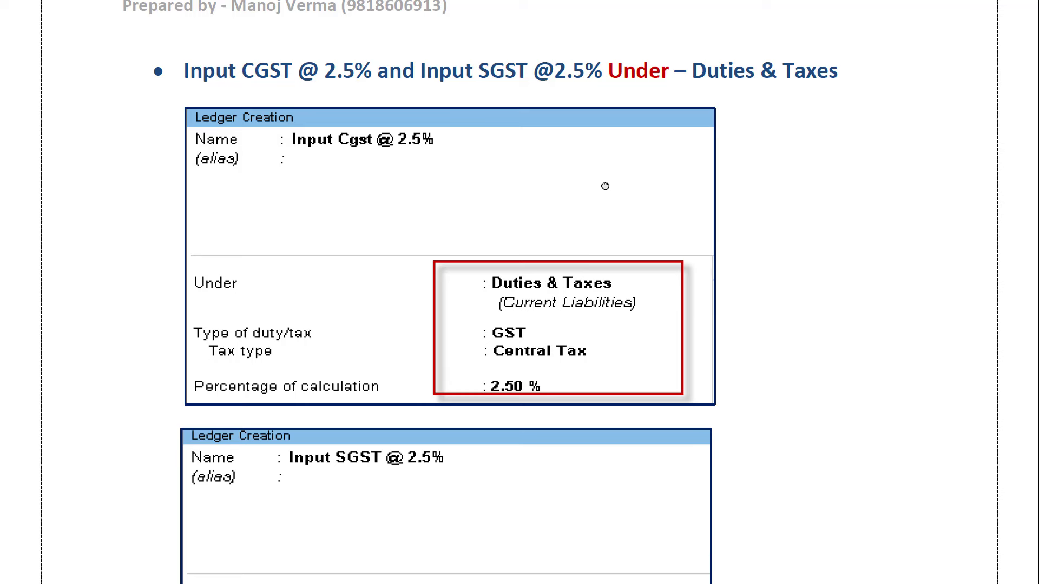
scroll(605, 186, down, 4)
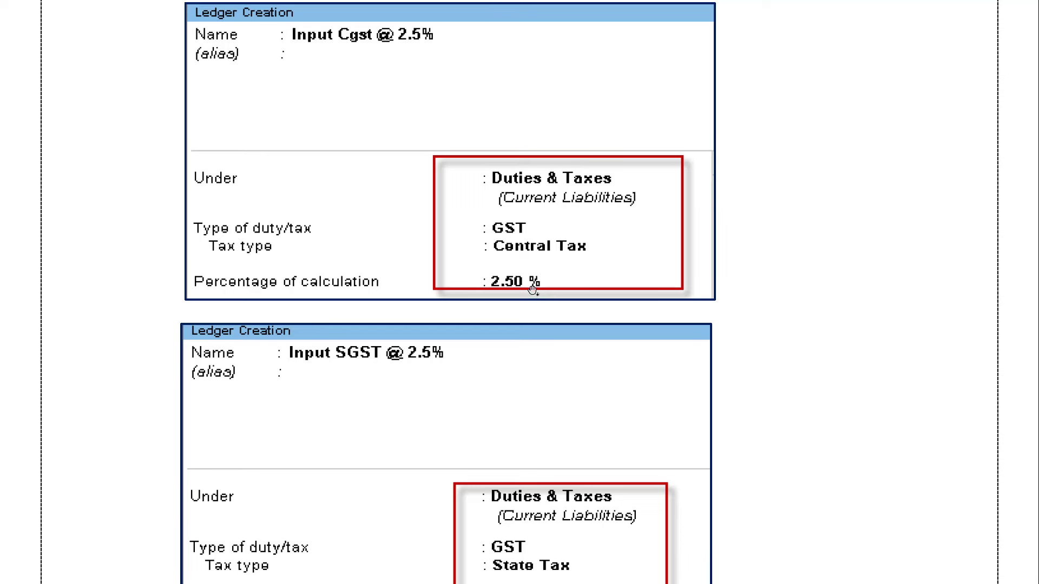
scroll(533, 291, down, 5)
scroll(534, 204, down, 8)
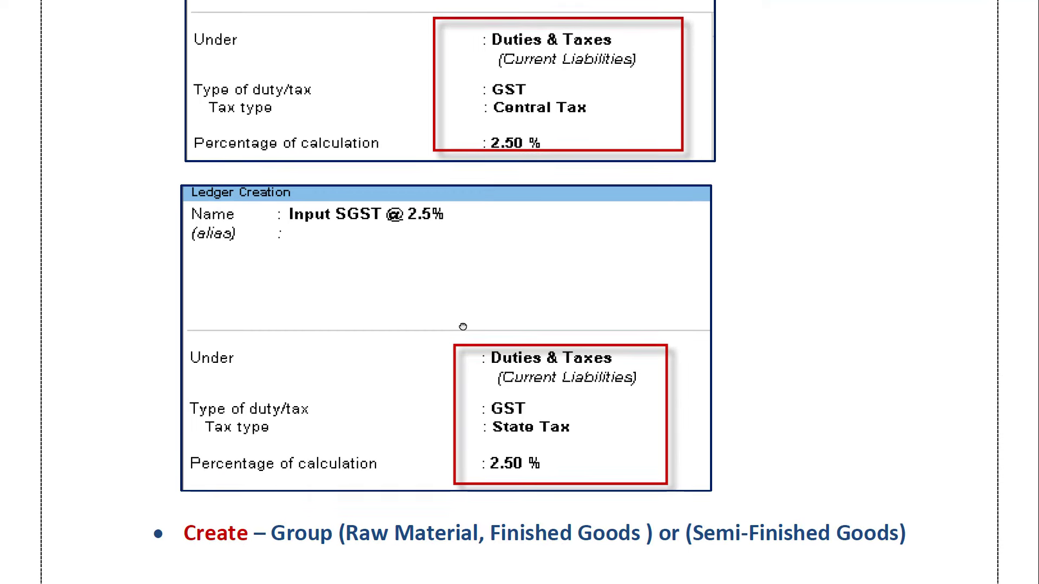
Read how to create the stock groups, the MTR and PCS units, and the Job Work Out and Finished Goods locations
scroll(382, 298, down, 4)
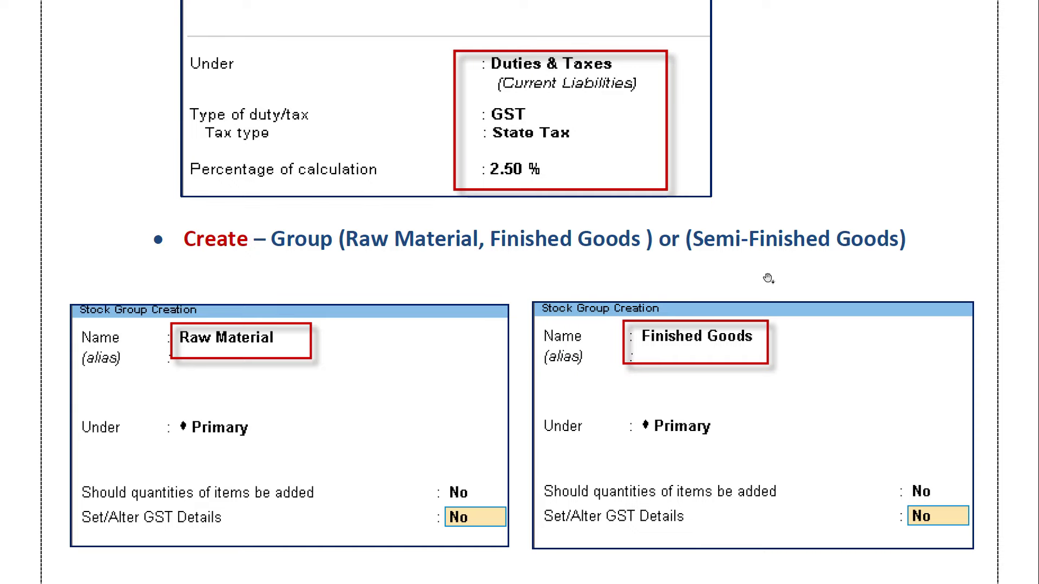
scroll(342, 290, down, 3)
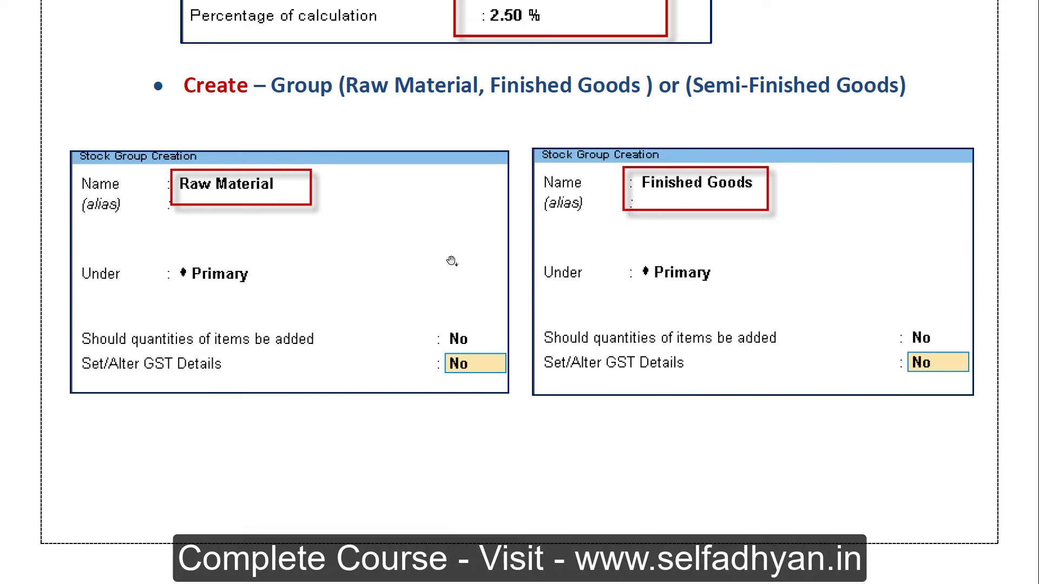
scroll(452, 261, down, 10)
scroll(468, 228, down, 1)
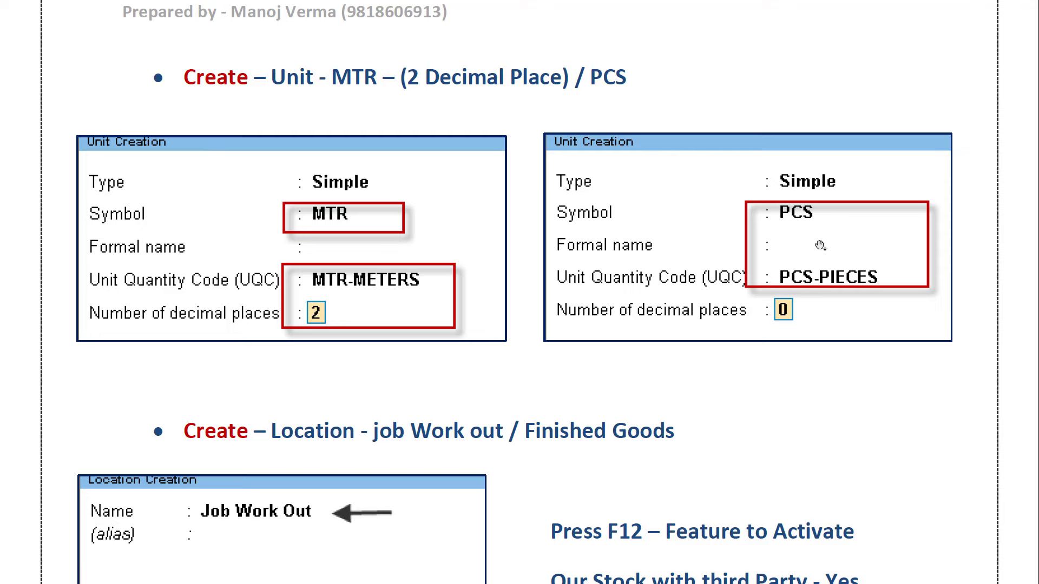
drag(696, 273, 699, 82)
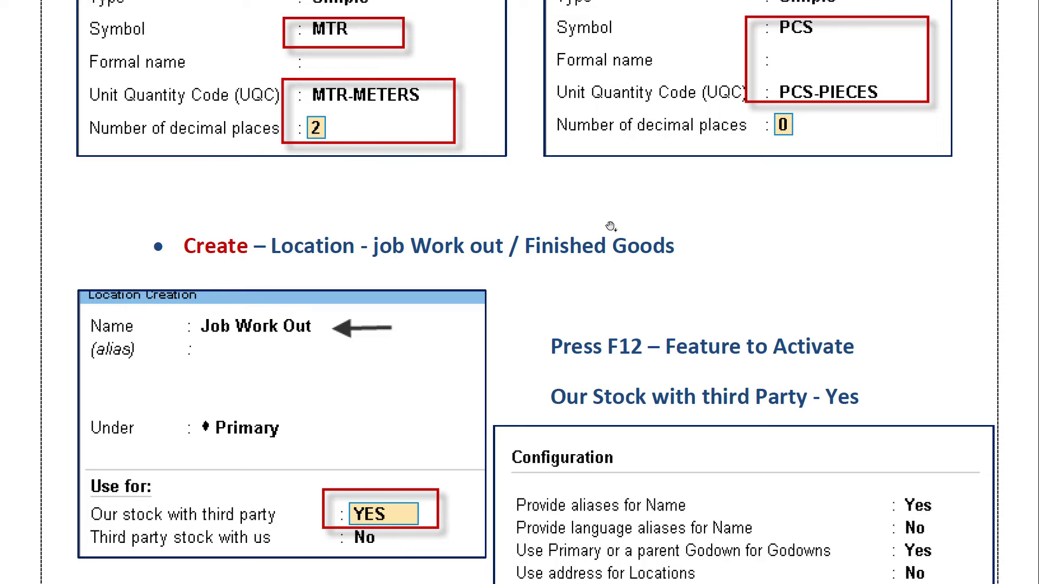
drag(601, 239, 608, 122)
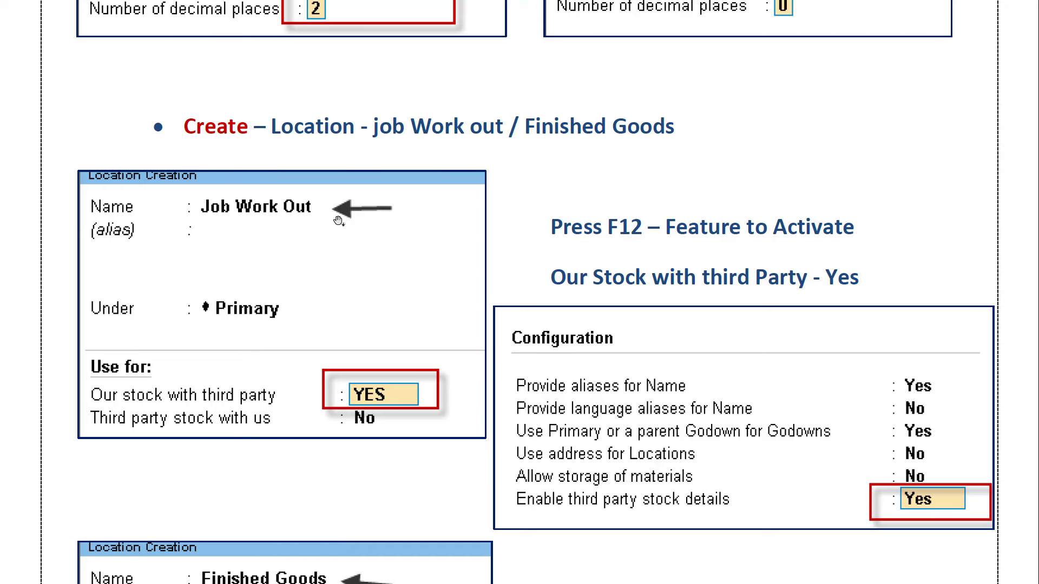
scroll(343, 262, down, 3)
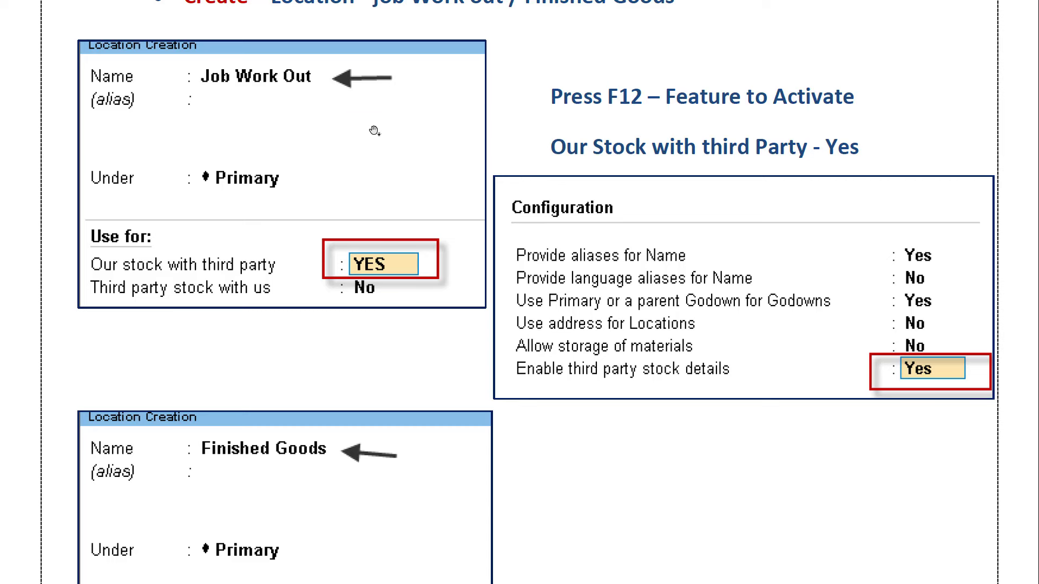
drag(372, 132, 373, 219)
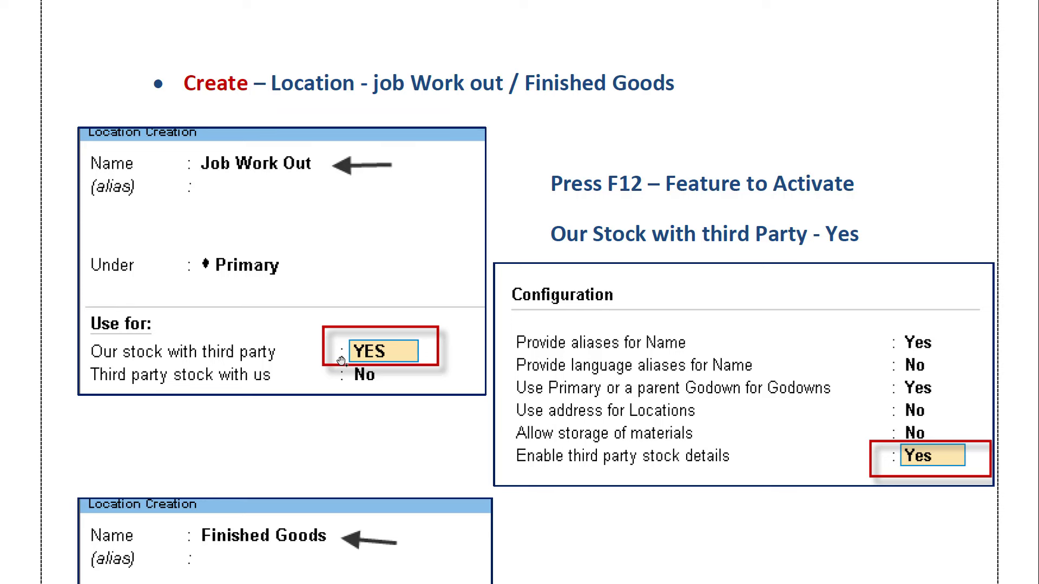
scroll(703, 398, down, 3)
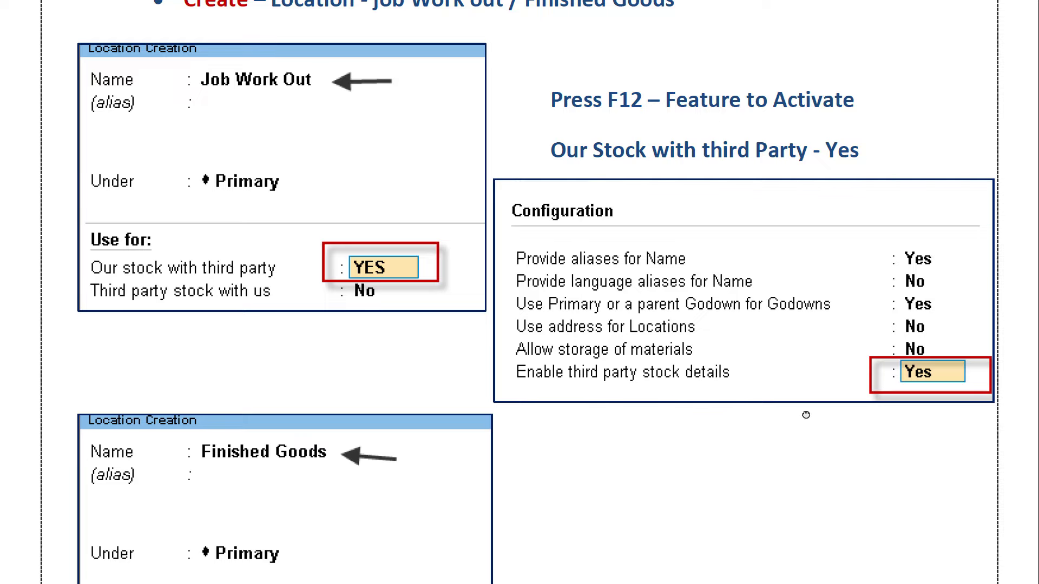
drag(806, 415, 754, 167)
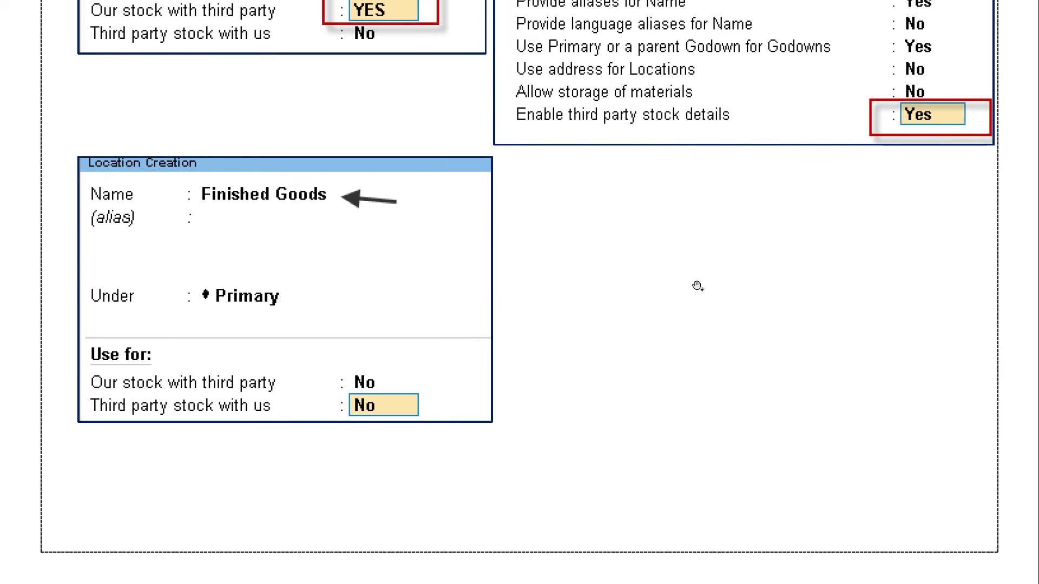
drag(697, 286, 700, 210)
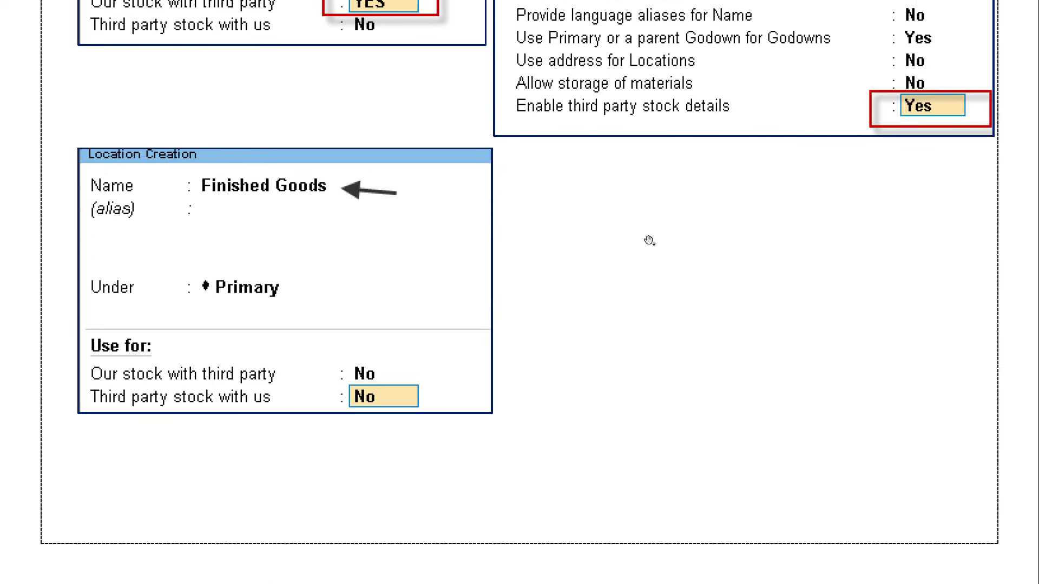
Examine the unit and GST settings for the raw material stock items Dupatta, Salwar and Kurti
click(649, 241)
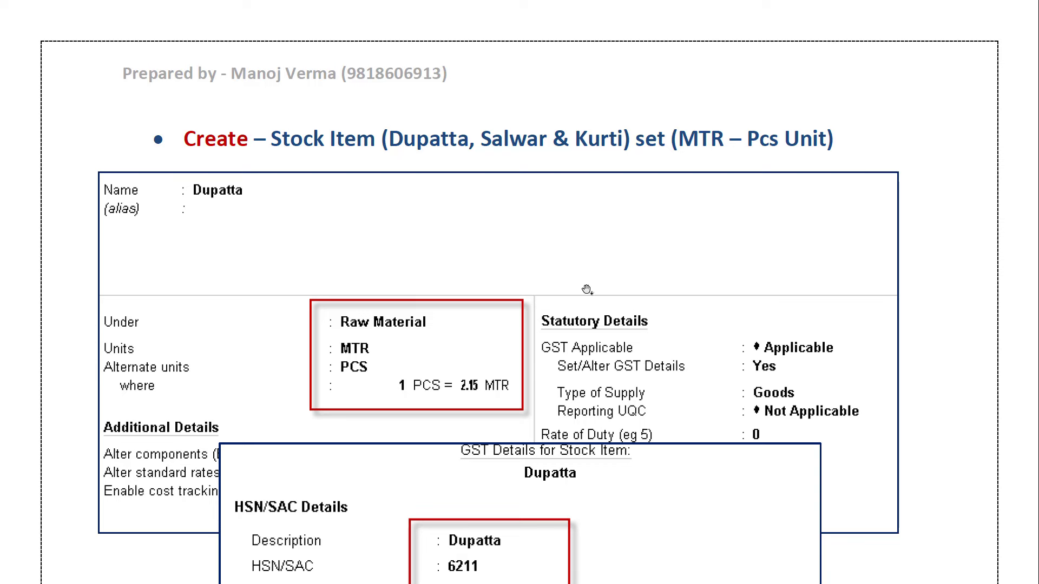
drag(552, 287, 553, 158)
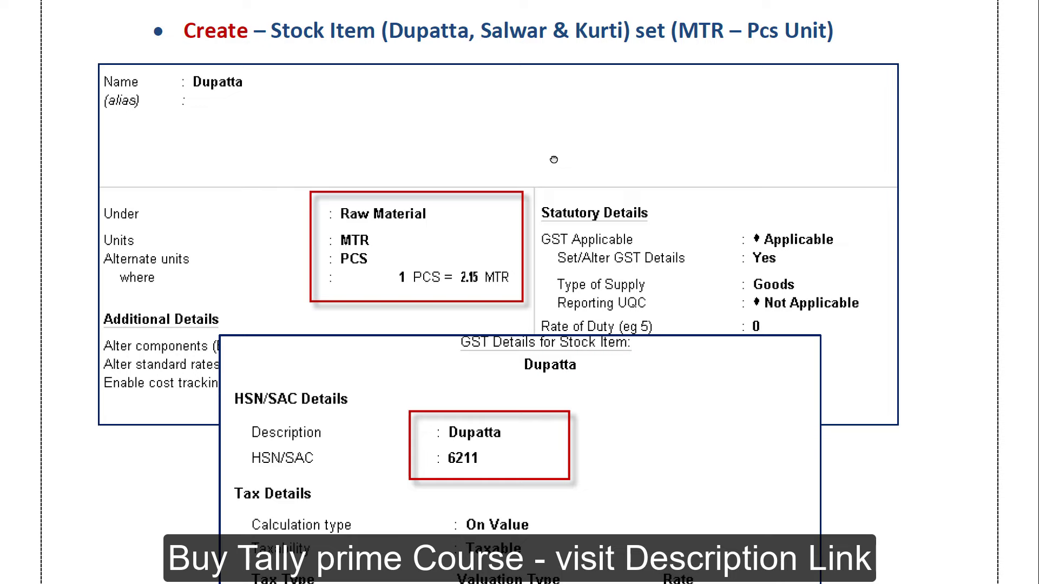
scroll(619, 220, down, 5)
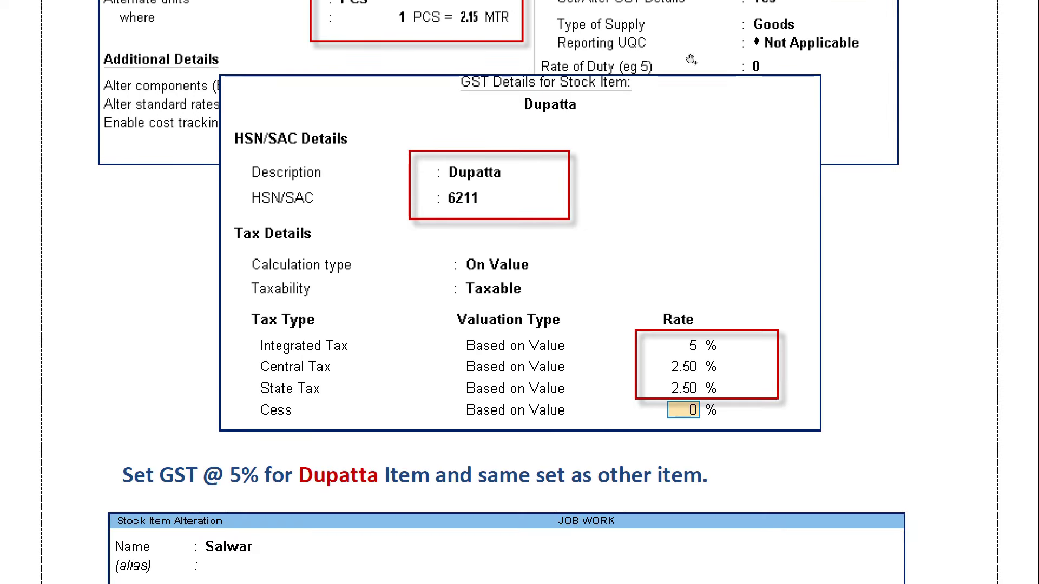
drag(656, 146, 647, 257)
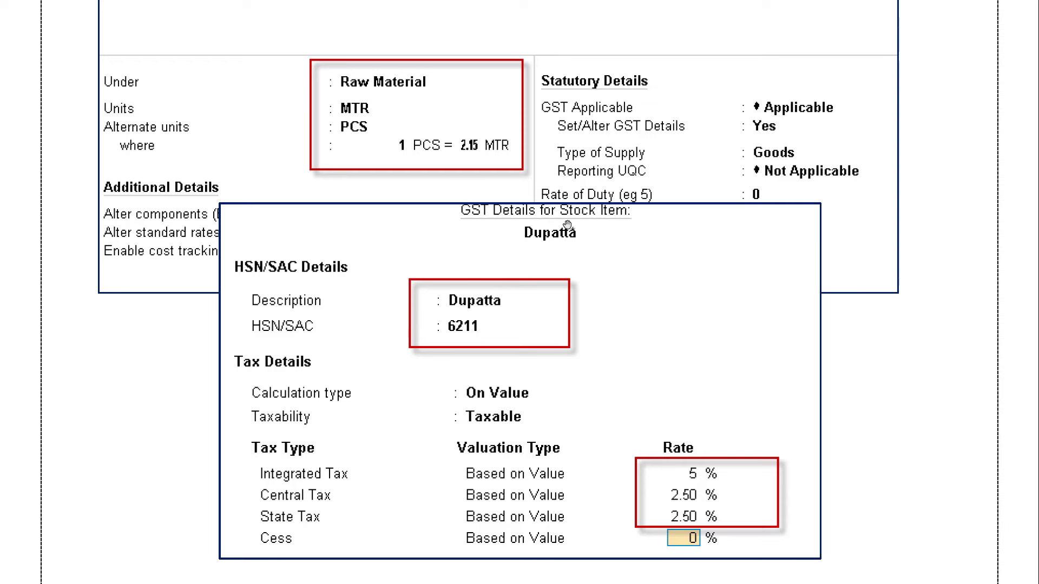
drag(569, 225, 596, 124)
drag(372, 325, 392, 234)
drag(371, 328, 417, 157)
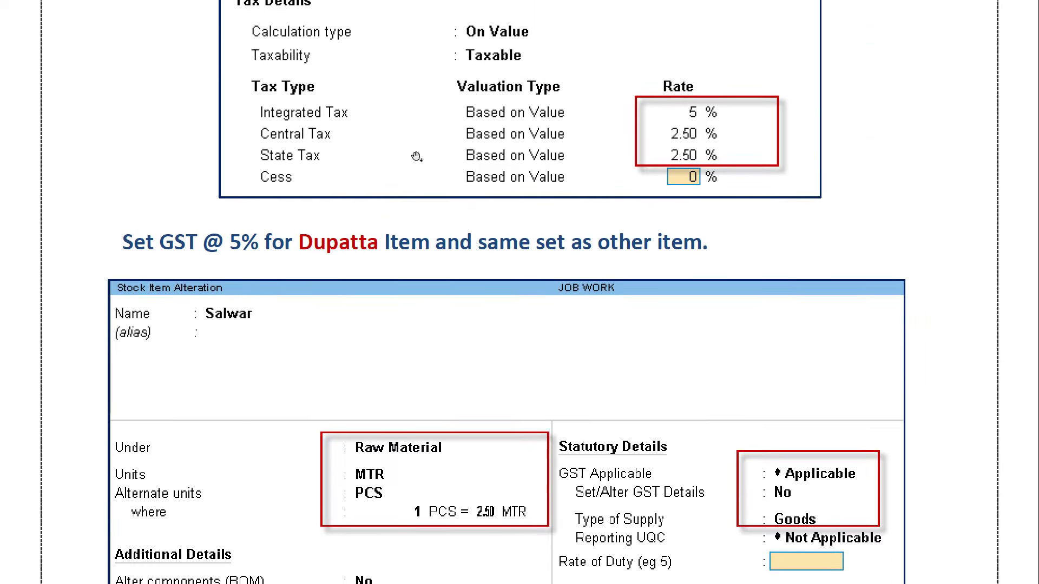
drag(407, 327, 411, 230)
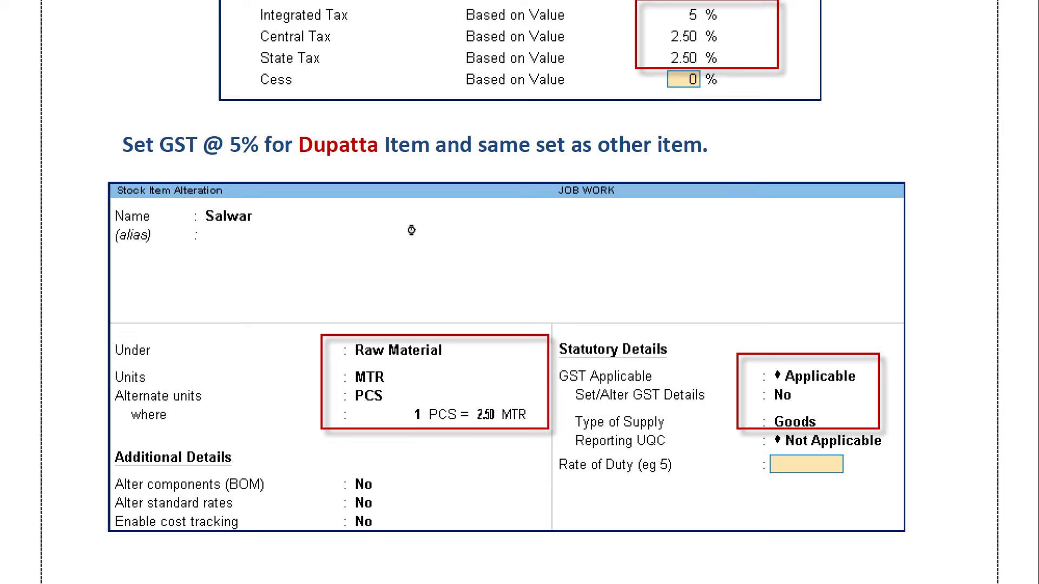
scroll(433, 308, down, 2)
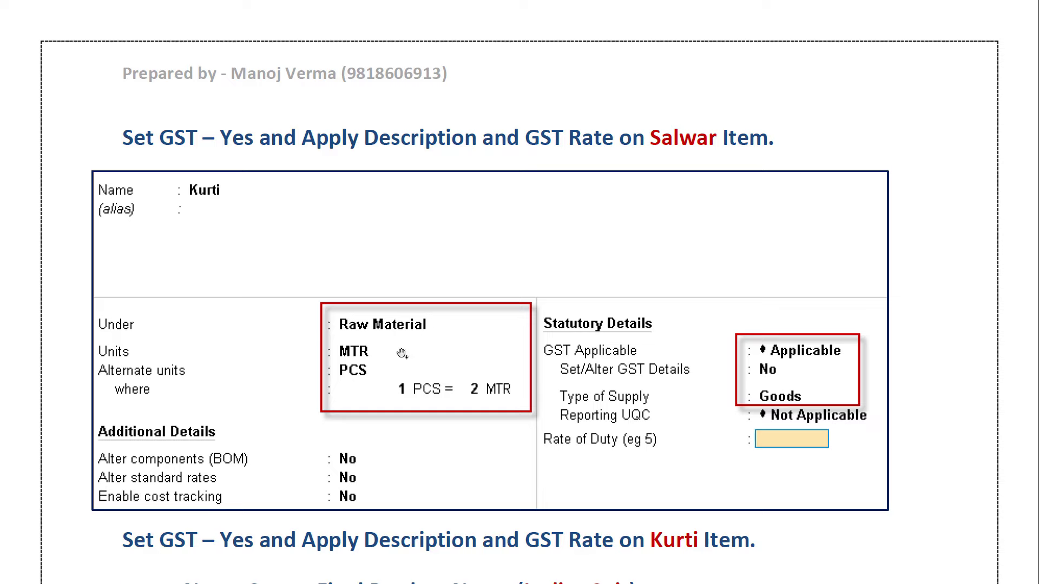
scroll(401, 348, down, 3)
scroll(442, 249, down, 4)
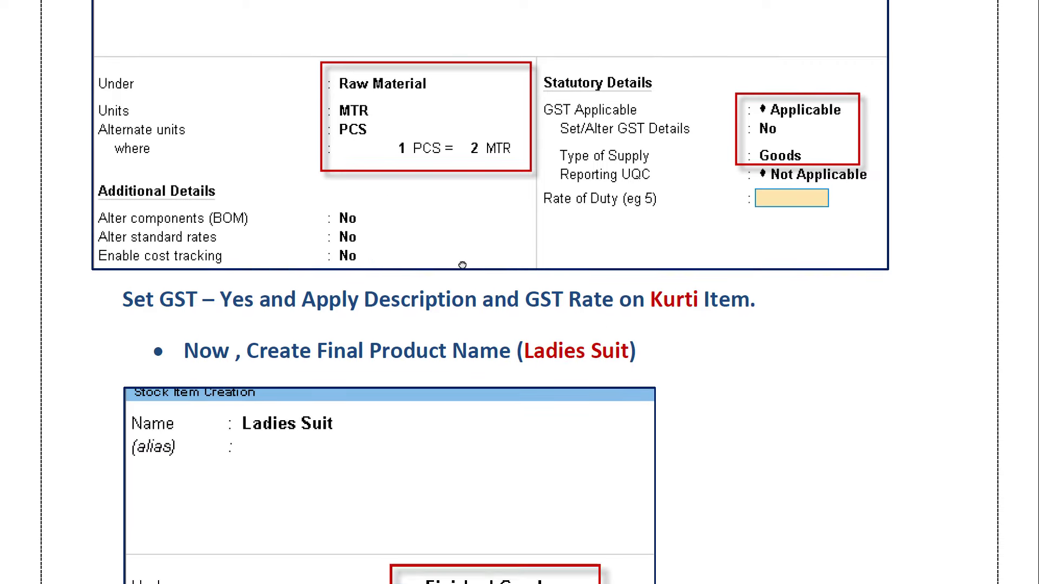
Study the Ladies Suit stock item, the configuration that enables its bill of materials, and the BOM component list
scroll(490, 141, down, 2)
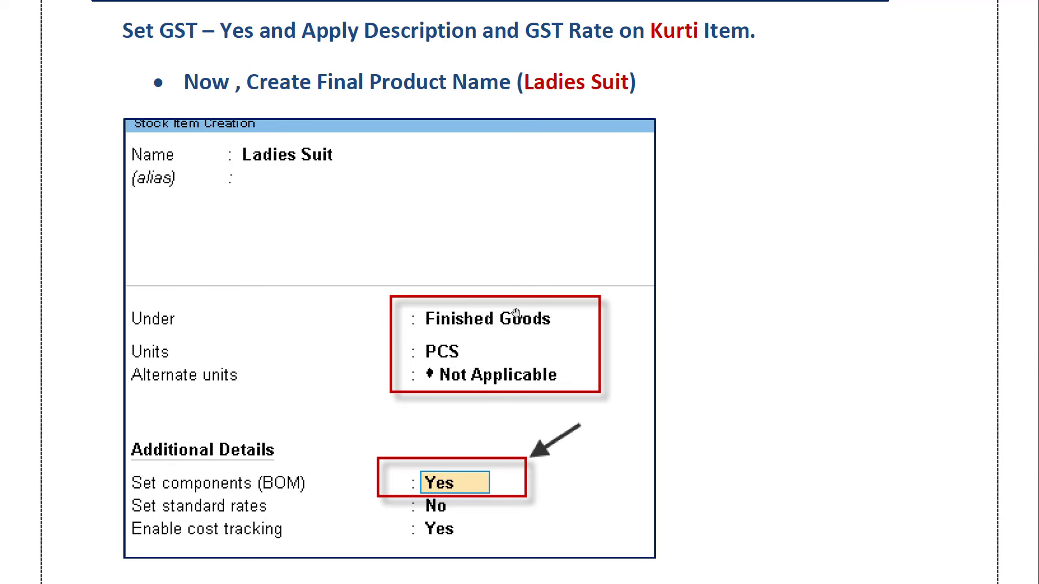
drag(498, 310, 500, 189)
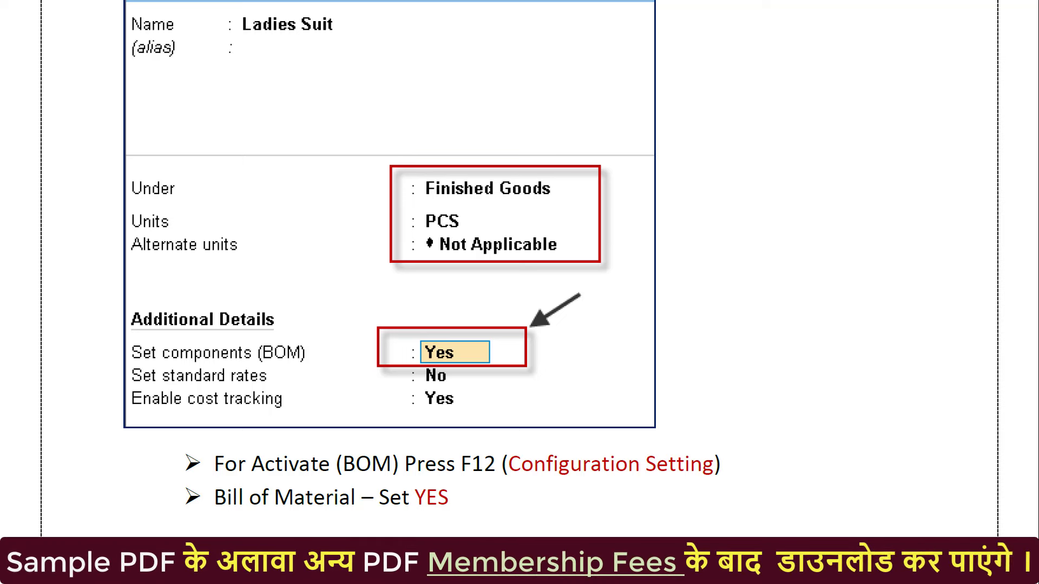
scroll(329, 268, down, 2)
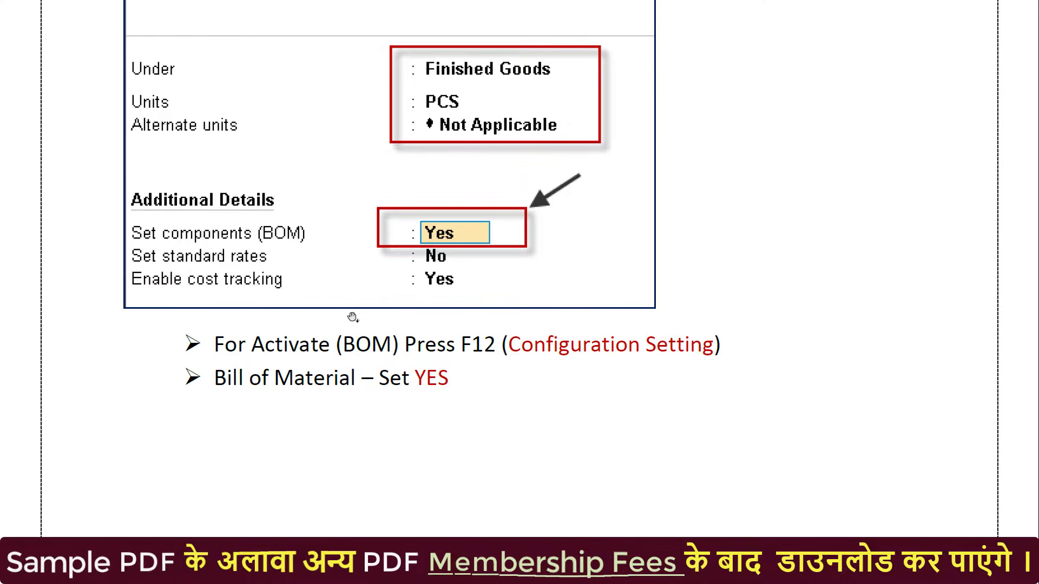
scroll(354, 311, down, 3)
scroll(354, 311, down, 3)
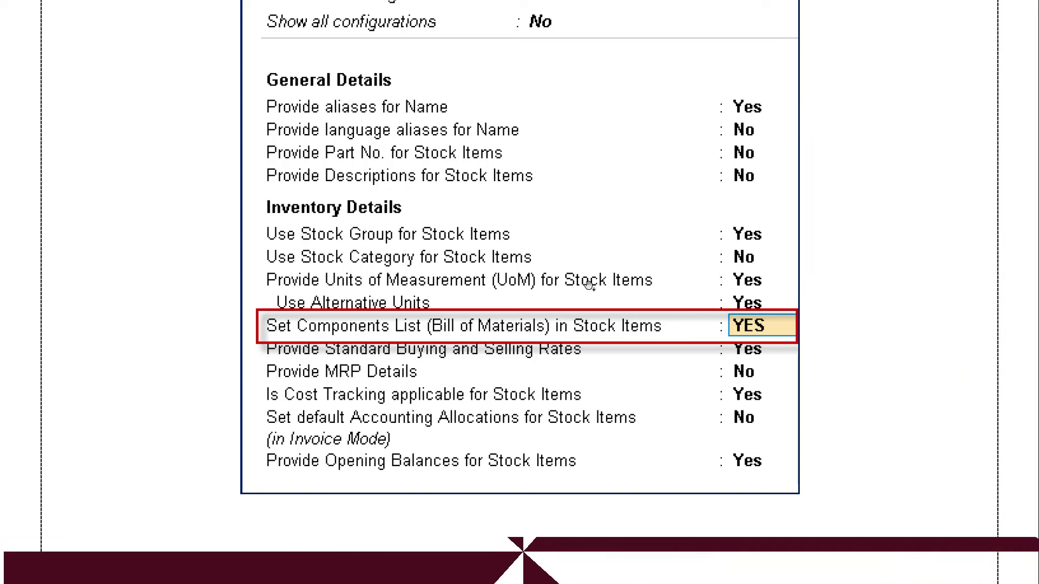
drag(558, 329, 556, 232)
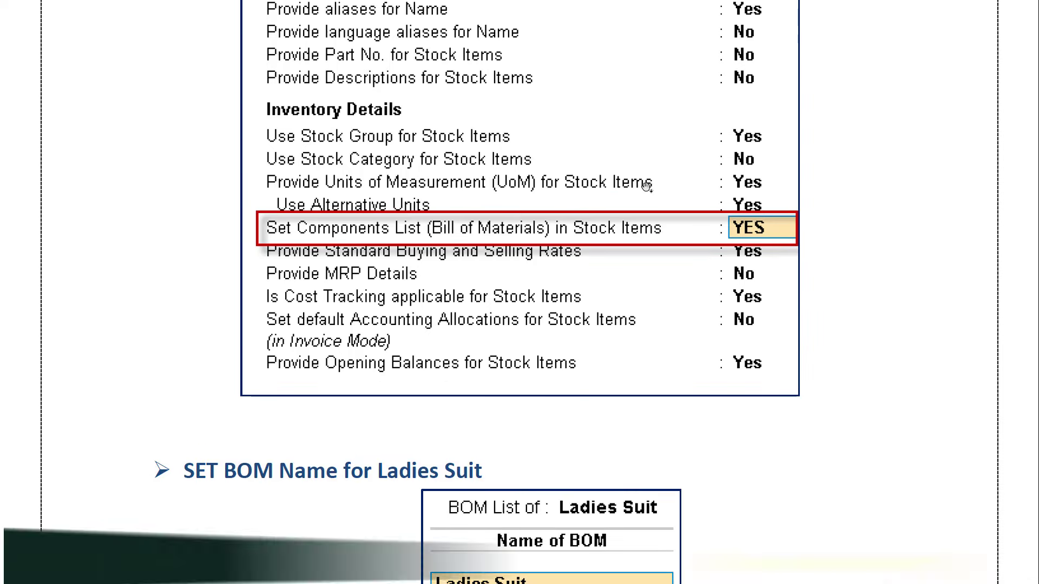
drag(647, 187, 646, 121)
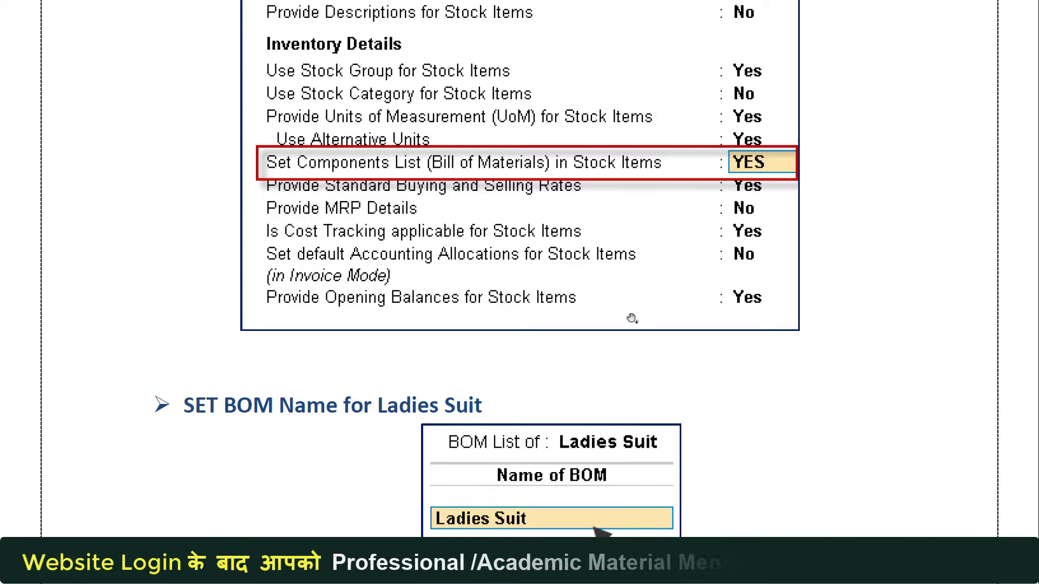
drag(632, 318, 629, 170)
drag(494, 248, 506, 165)
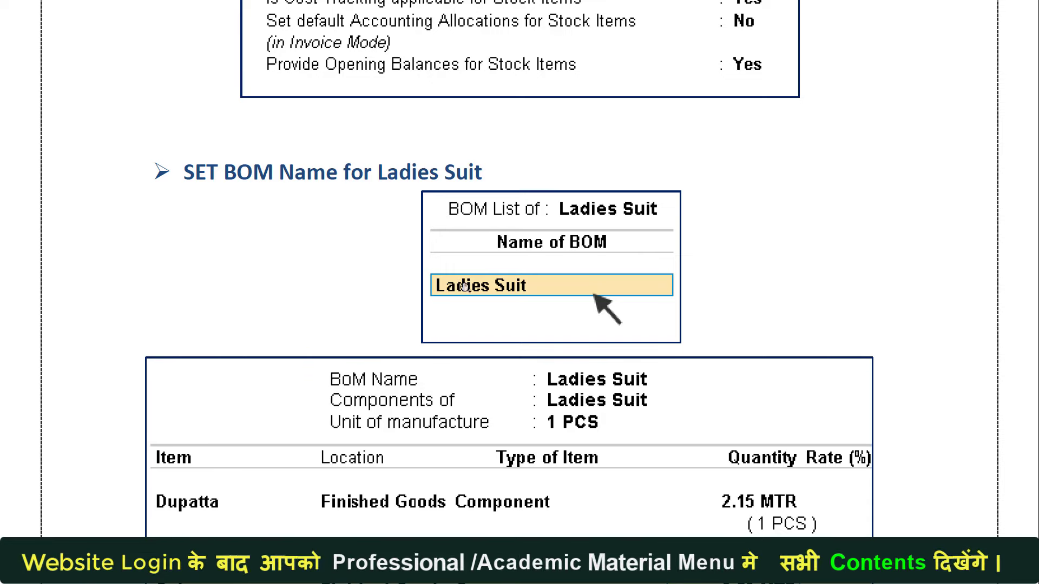
drag(462, 336, 471, 176)
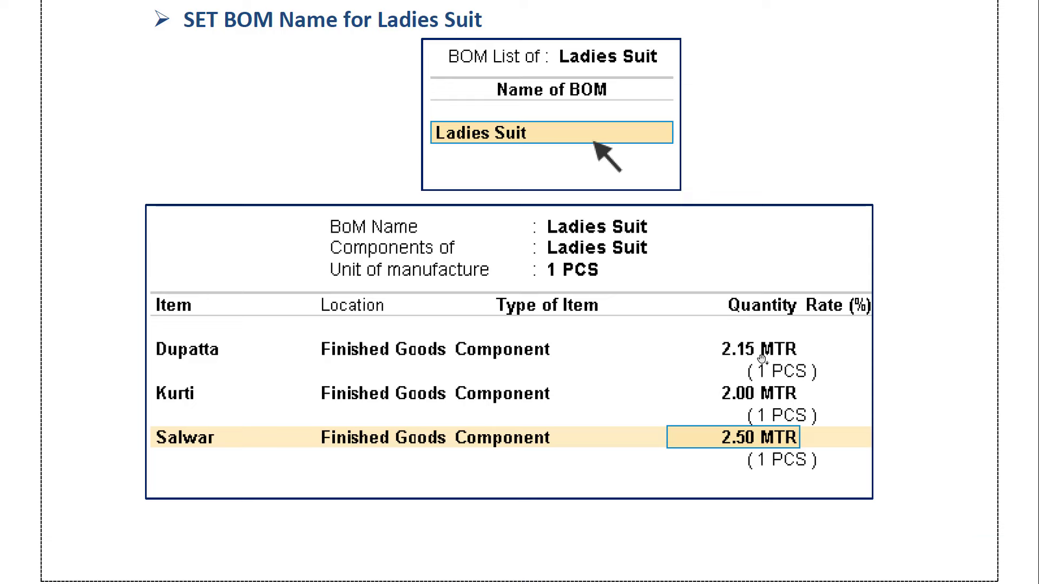
Review the Step 3 purchase voucher example for buying raw material from Aman Trading Co
scroll(573, 392, down, 3)
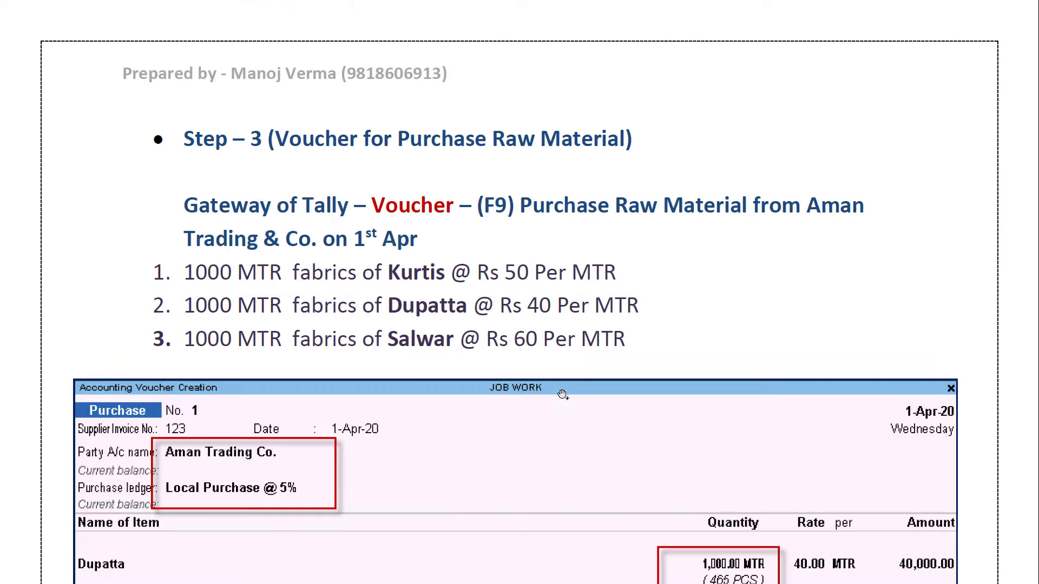
scroll(543, 334, down, 3)
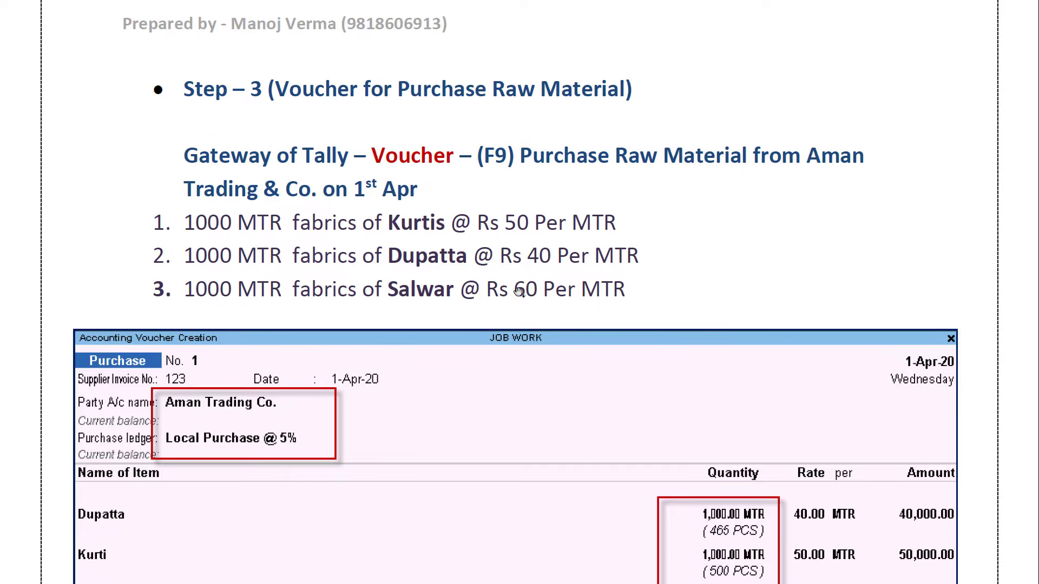
scroll(513, 162, down, 3)
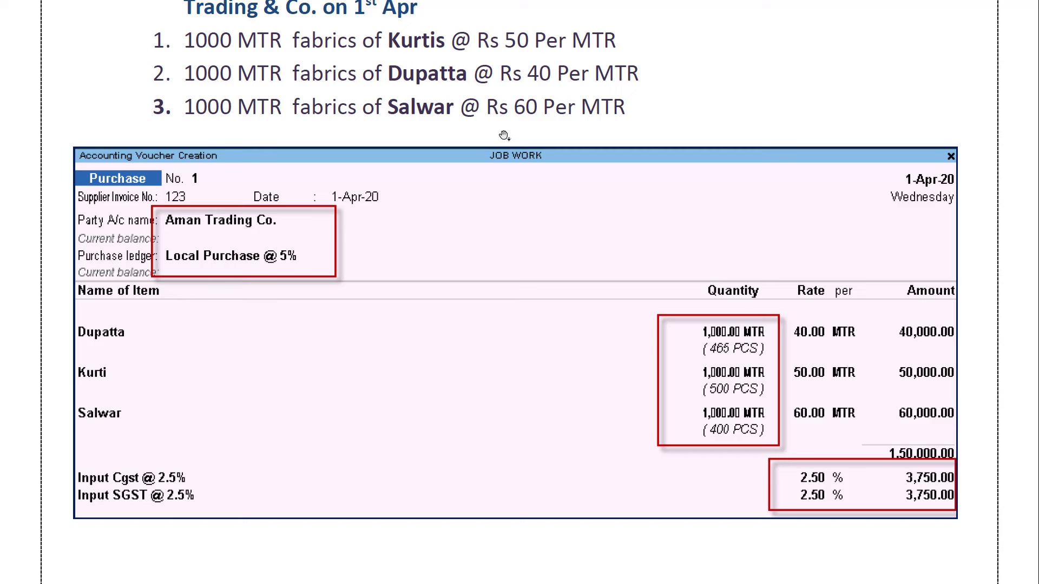
Read the Step 4 Stock Summary section covering the purchased Dupatta, Kurti and Salwar raw material
scroll(419, 313, down, 5)
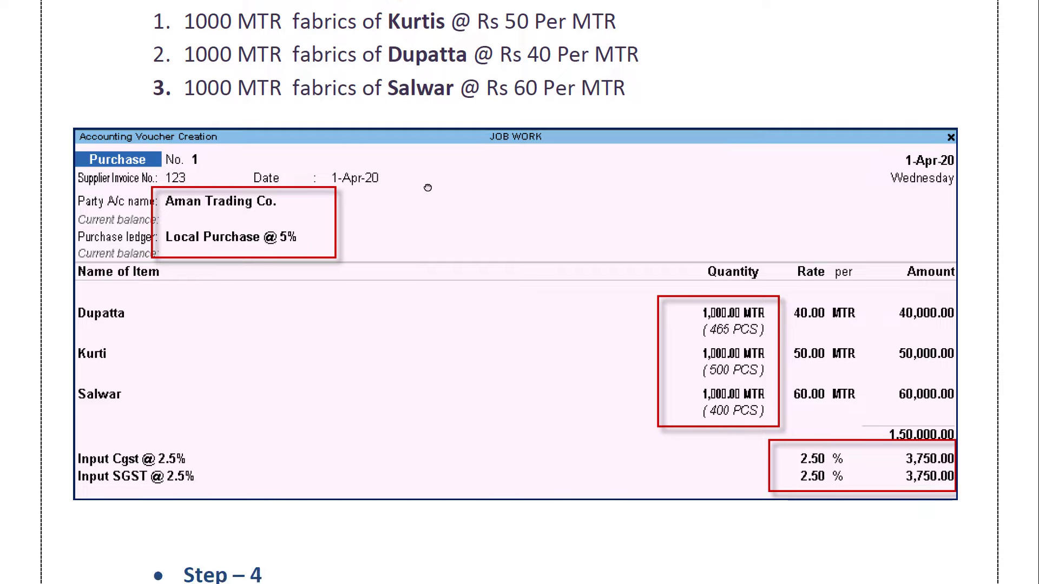
scroll(335, 233, down, 9)
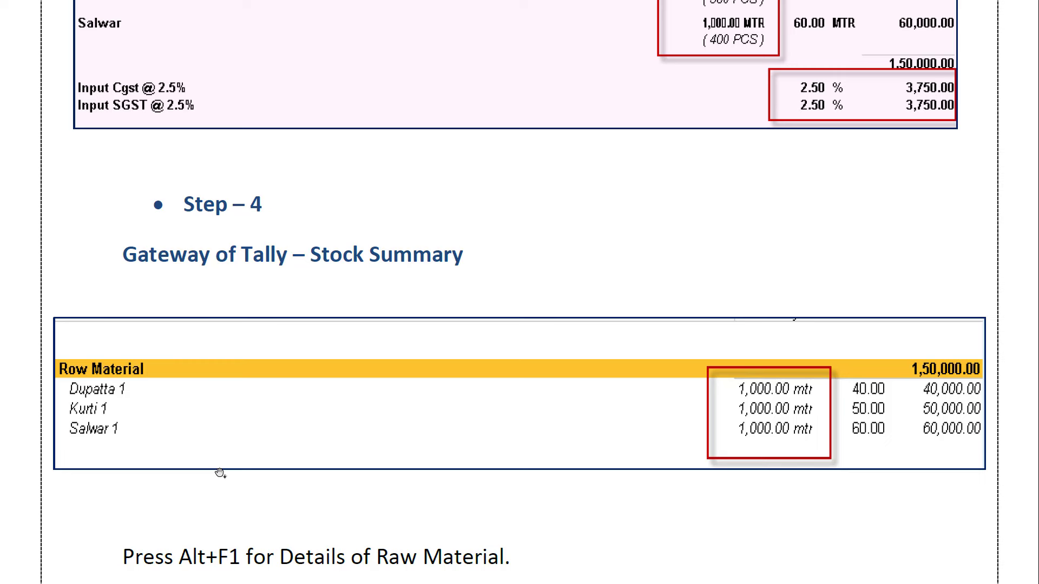
scroll(222, 487, down, 3)
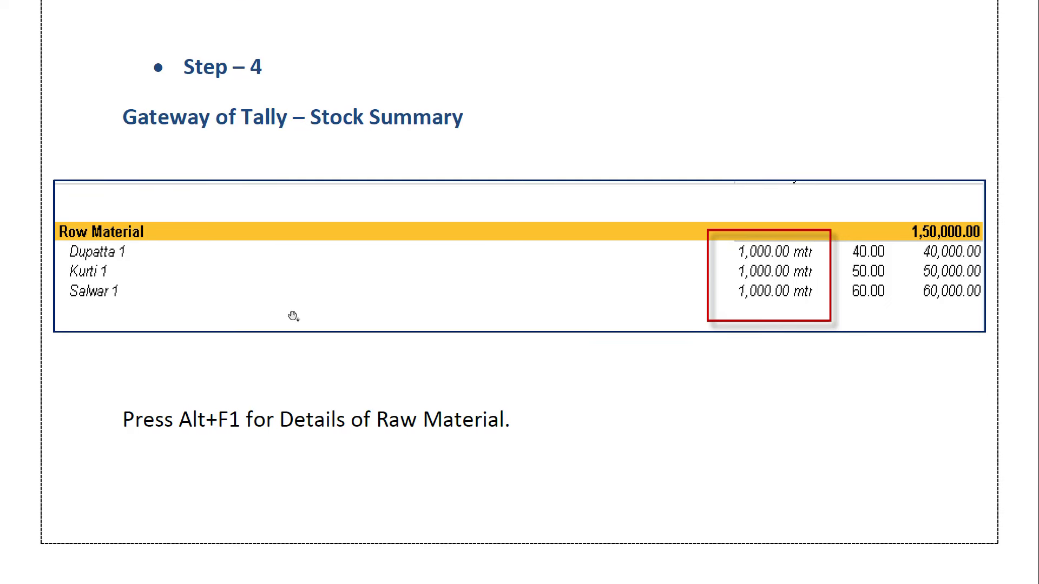
Study the Step 5 ledger creation for the job work tailor and the Step 6 selection of the Job Work Out Order voucher
scroll(295, 354, down, 3)
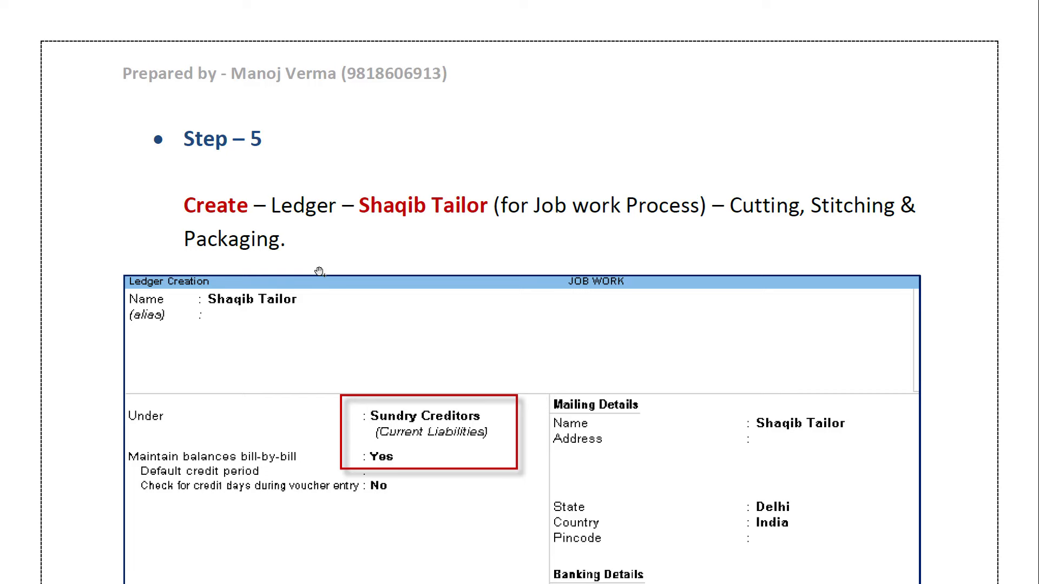
scroll(337, 457, down, 5)
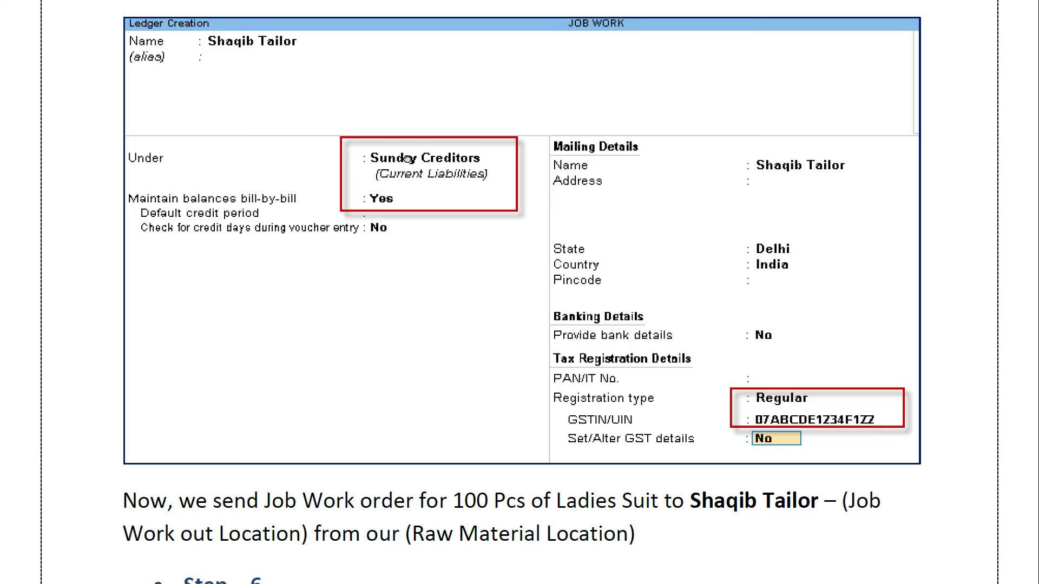
scroll(386, 302, down, 3)
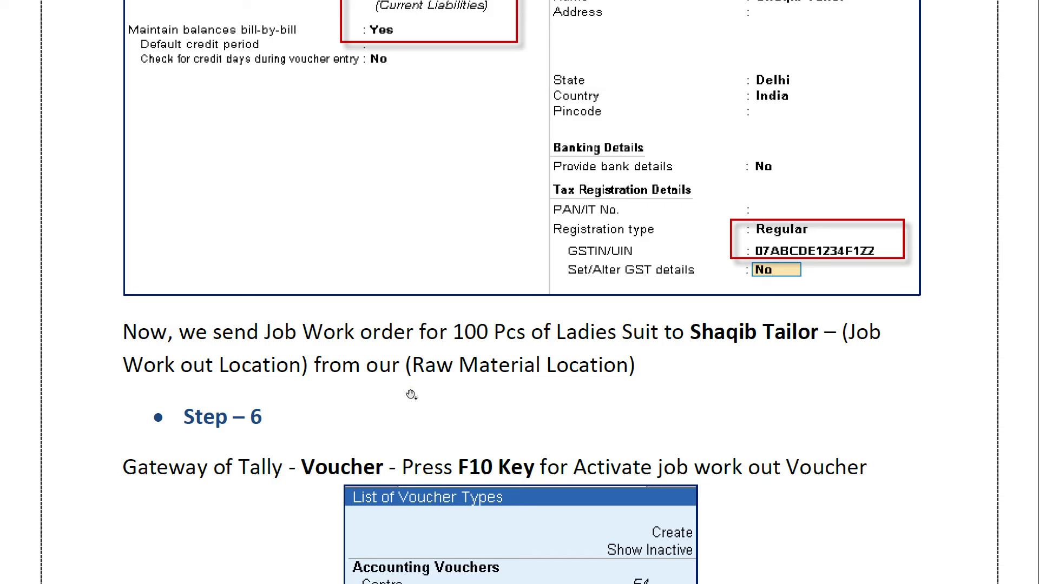
drag(411, 395, 401, 258)
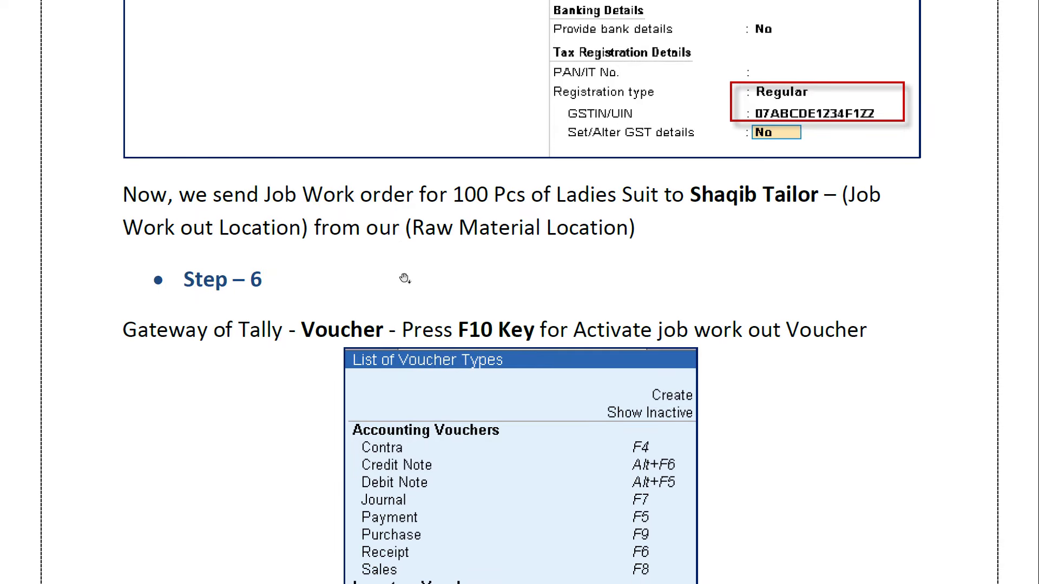
drag(405, 278, 408, 204)
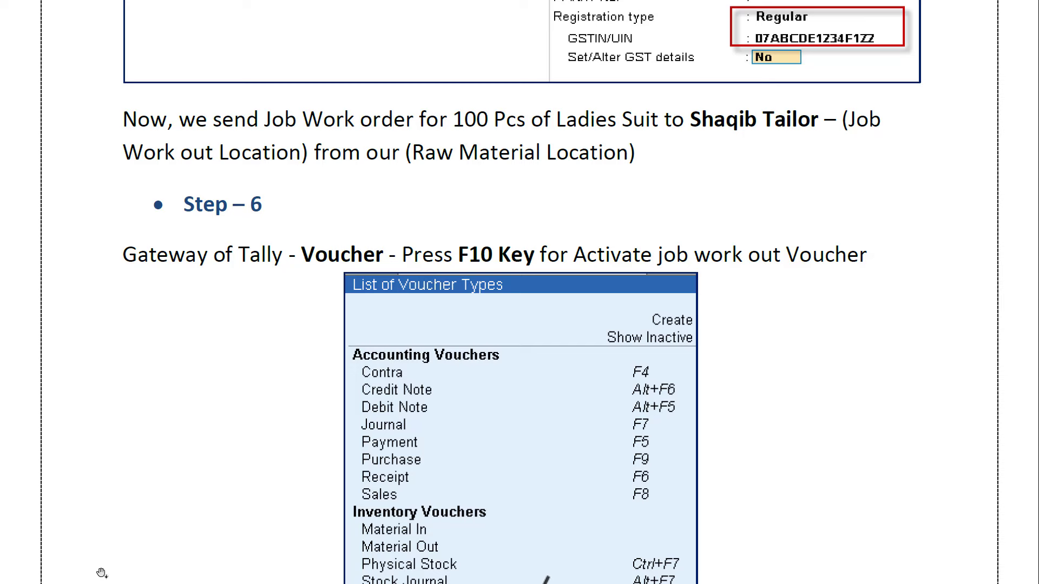
drag(302, 429, 319, 292)
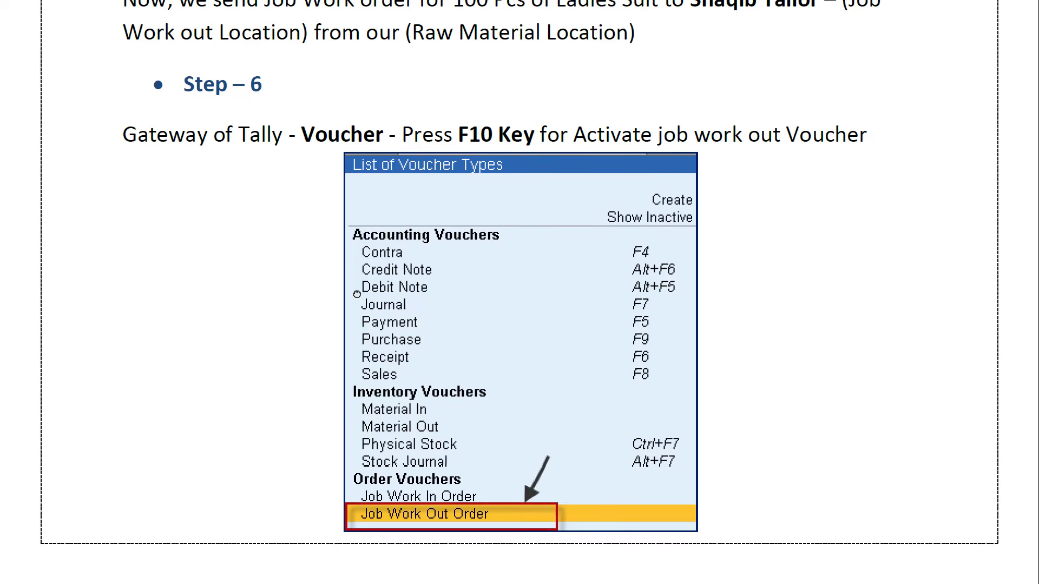
Examine the Job Work Out Order's party, date, dispatch details, process instructions and component allocations for the Ladies Suit
click(617, 427)
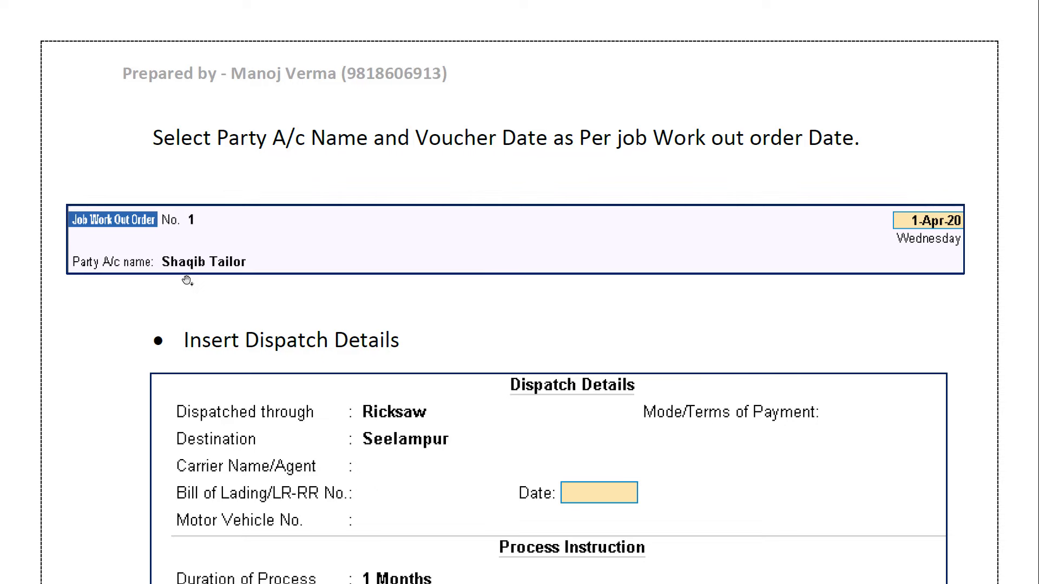
scroll(478, 394, down, 3)
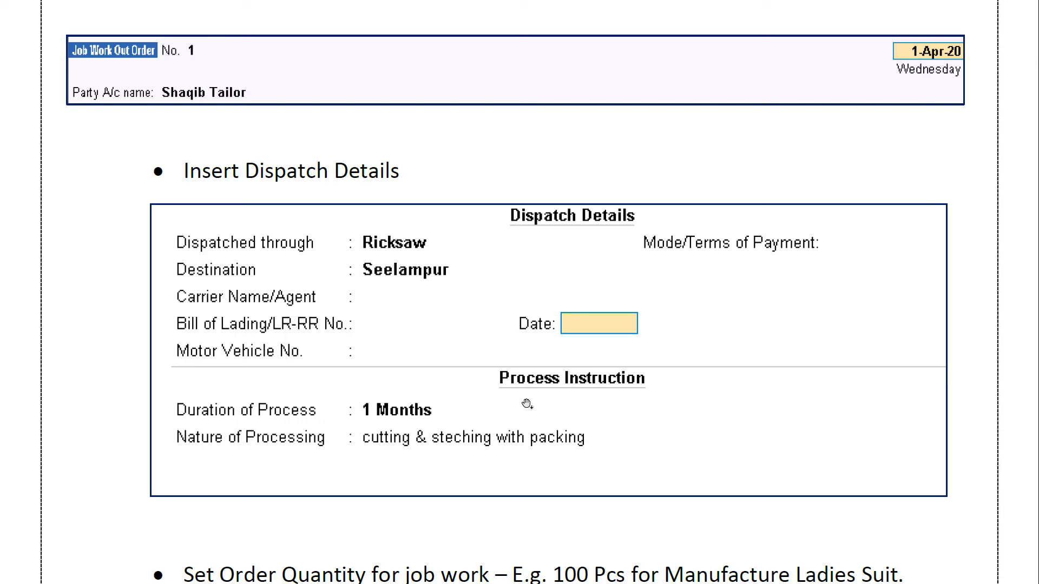
scroll(510, 476, down, 3)
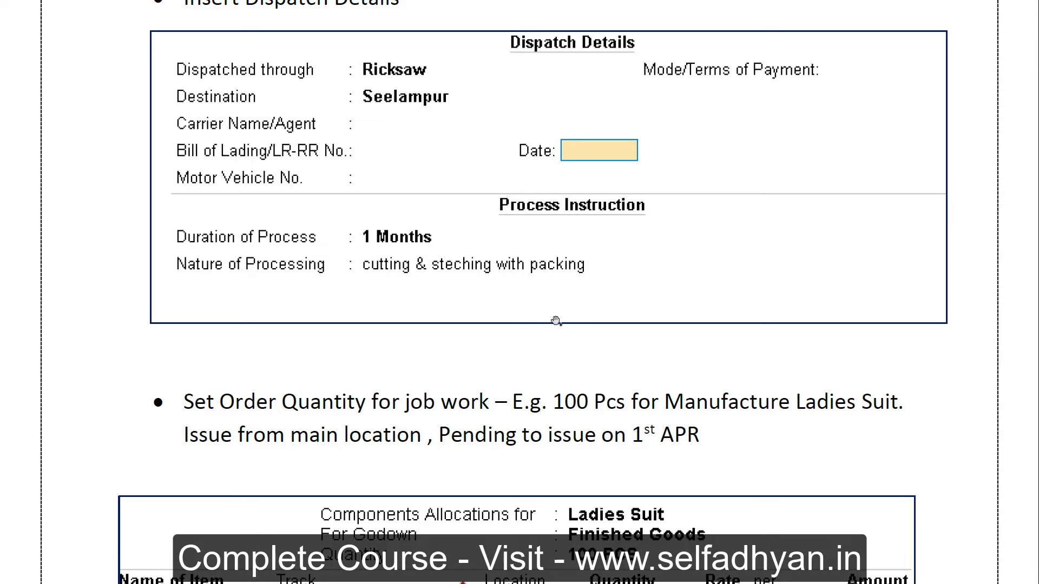
scroll(586, 394, down, 3)
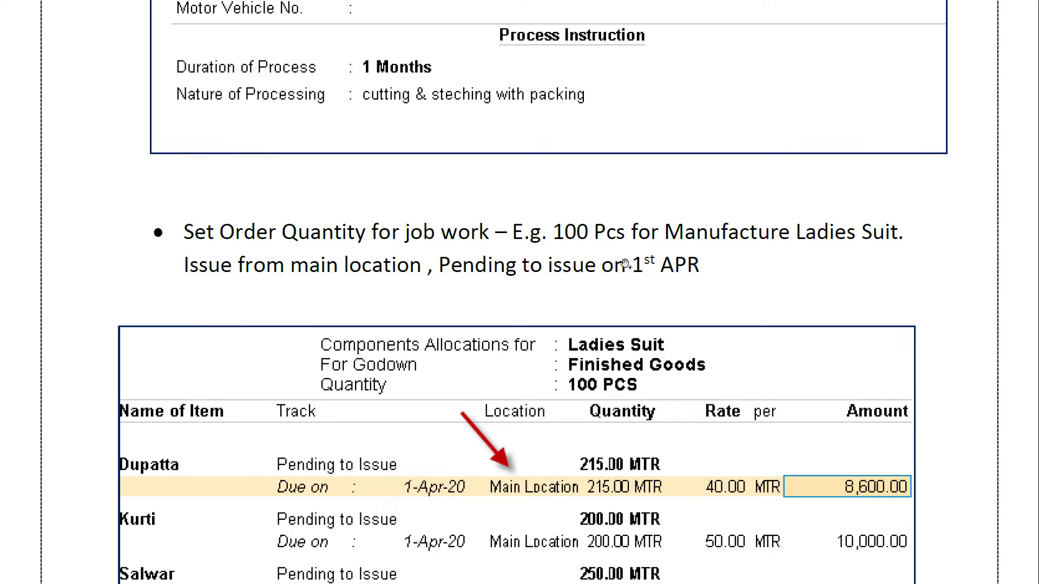
scroll(628, 317, down, 1)
scroll(637, 255, down, 1)
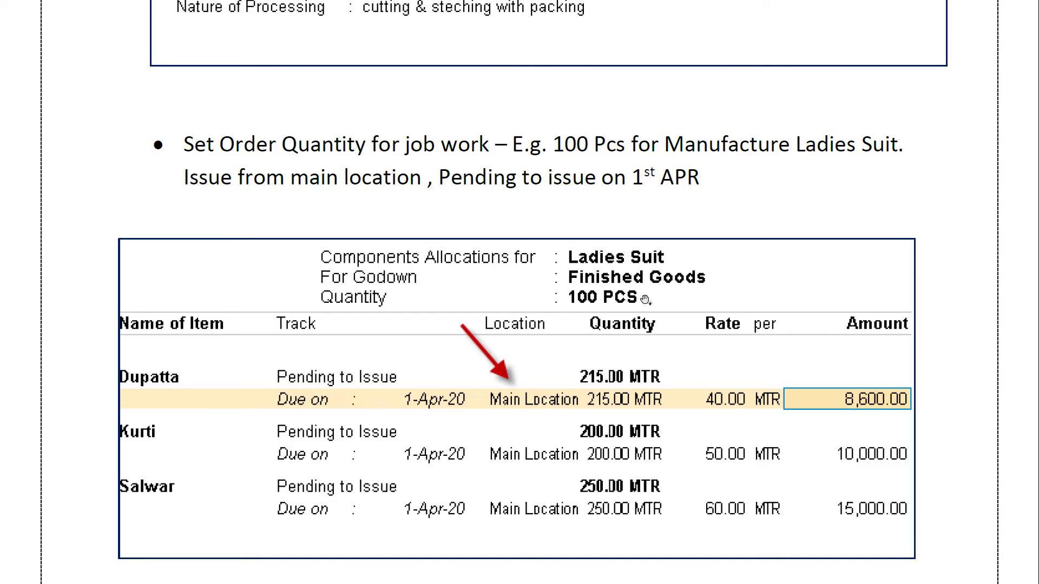
scroll(633, 355, down, 3)
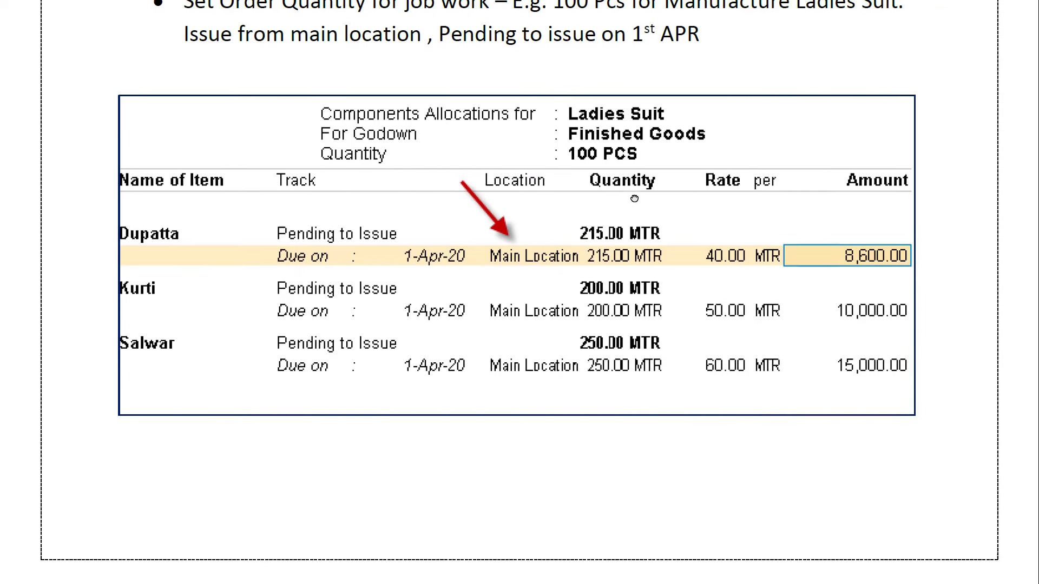
Review the Ladies Suit item allocation, the per-piece cost calculation, the completed Job Work Out Order and its Job Orders Summary
scroll(518, 413, down, 3)
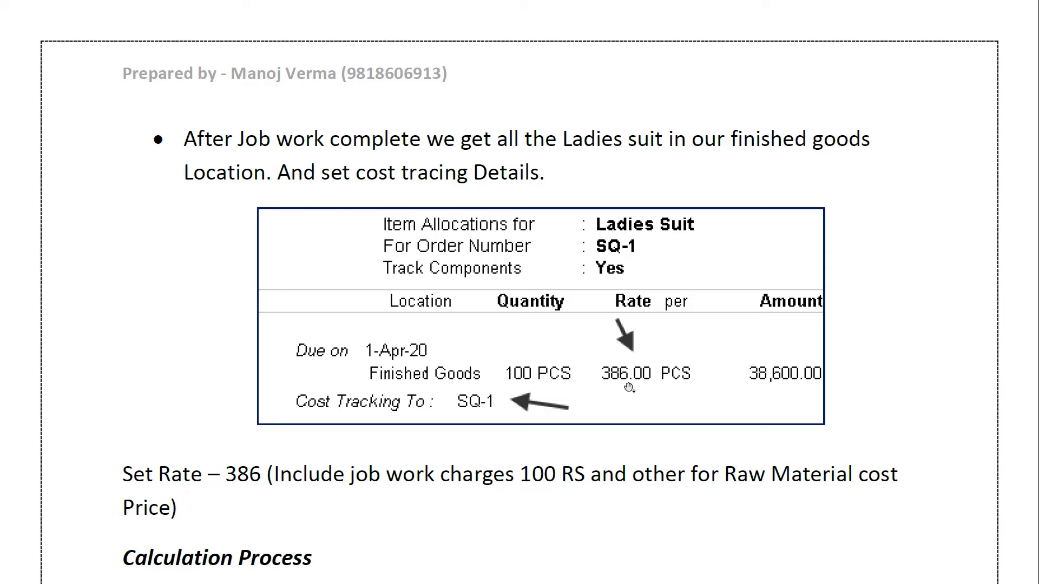
scroll(599, 167, down, 5)
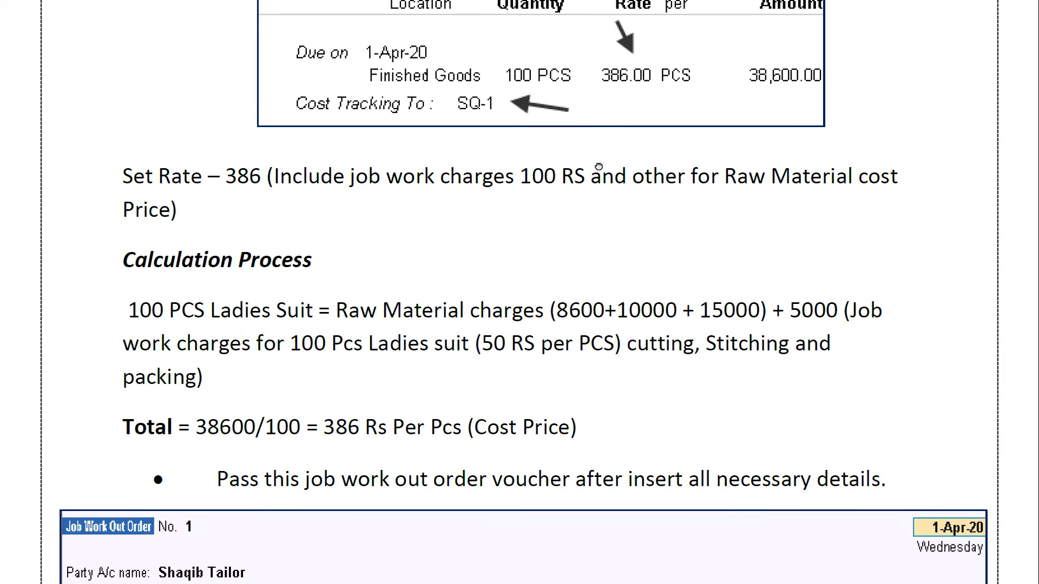
scroll(558, 235, down, 2)
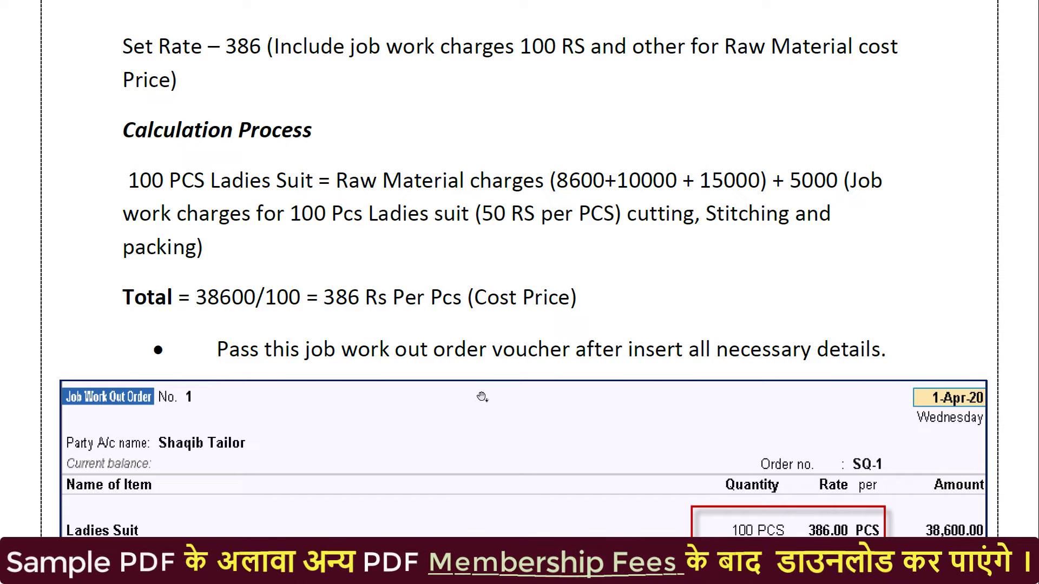
scroll(323, 326, down, 4)
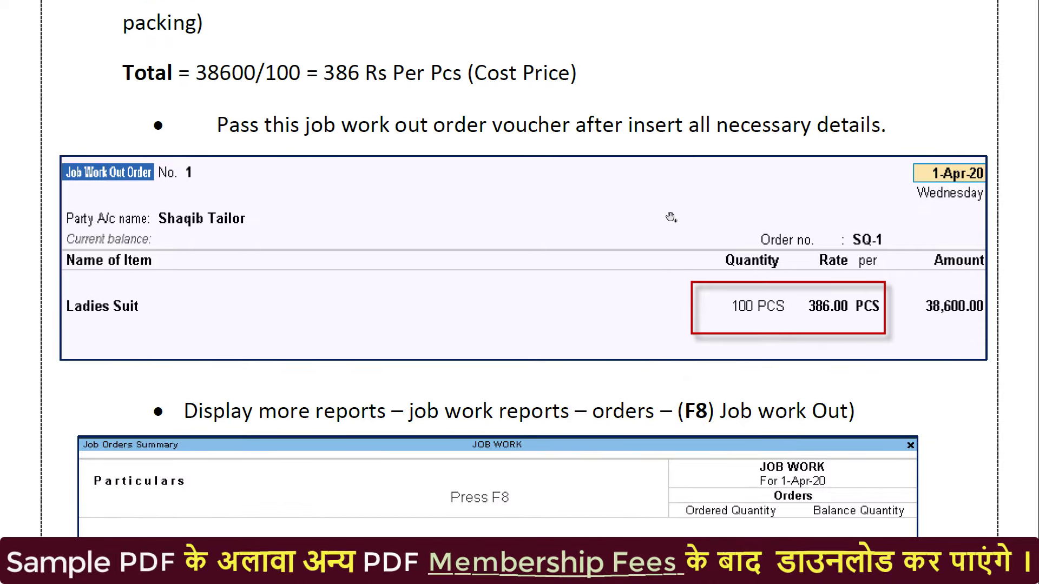
scroll(663, 158, down, 1)
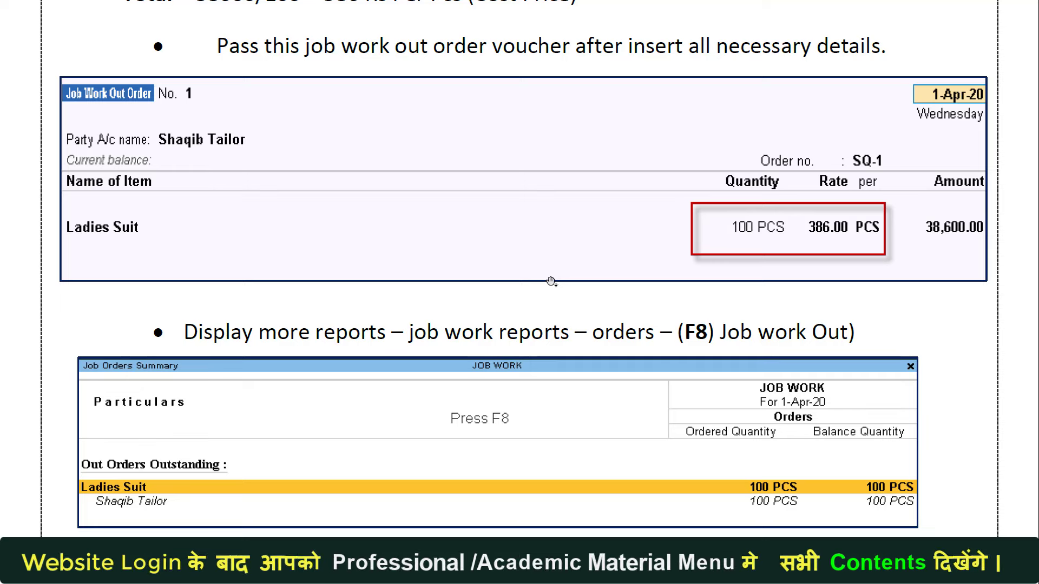
Read how to alter the Material Out voucher type so that it can be used for job work
scroll(557, 271, down, 1)
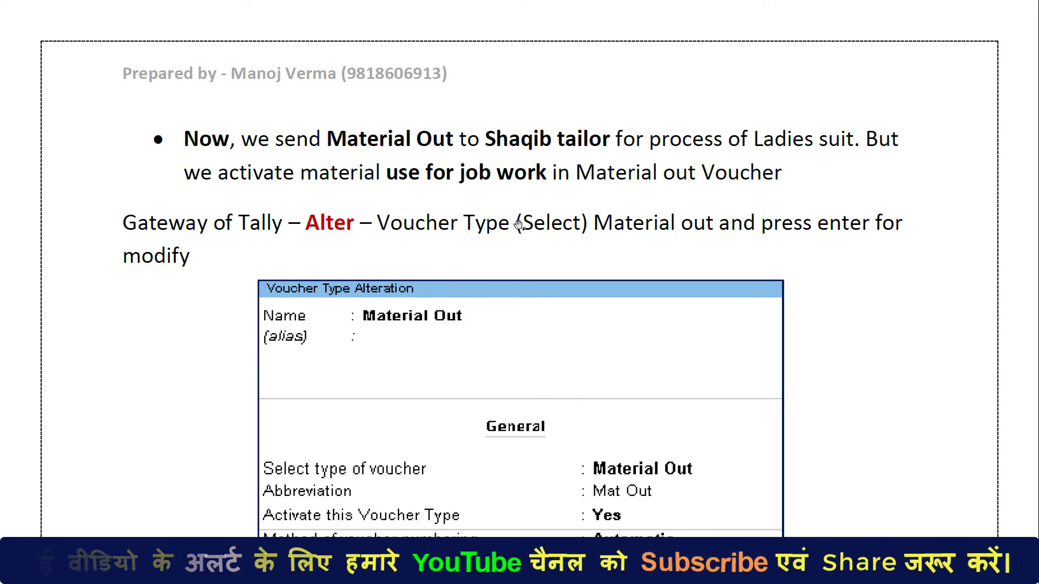
drag(514, 209, 510, 175)
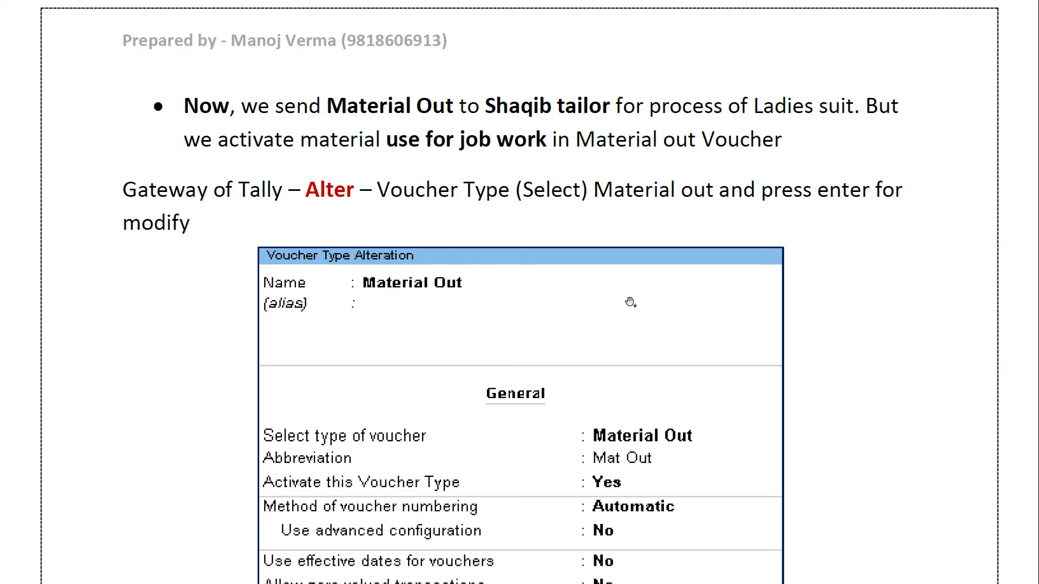
drag(631, 302, 647, 102)
drag(648, 278, 656, 219)
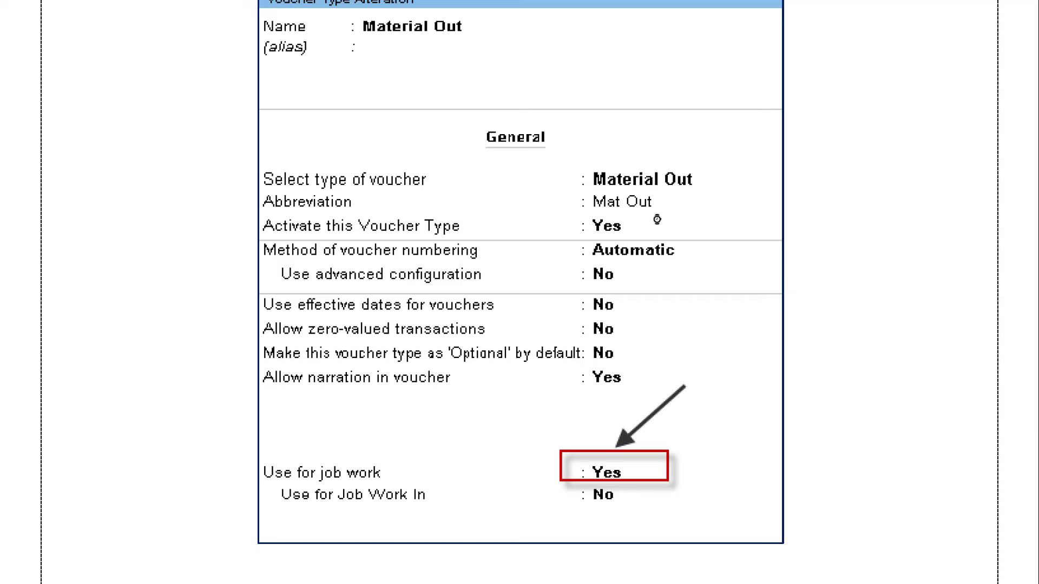
Study the Material Out voucher example, including its destination location, order number selection and issued raw materials
click(607, 213)
drag(551, 224, 549, 175)
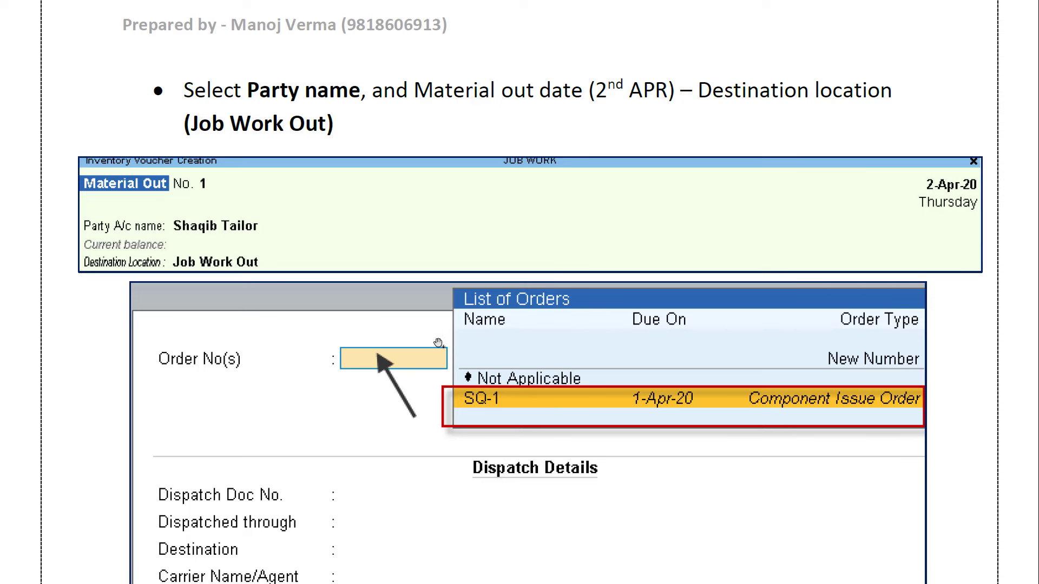
scroll(441, 341, down, 5)
scroll(422, 326, down, 7)
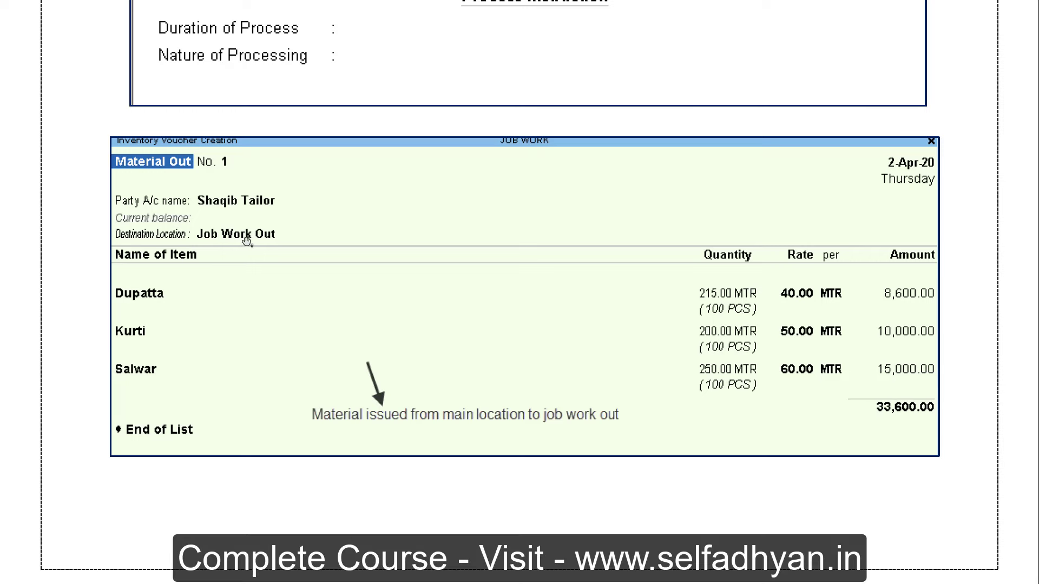
scroll(591, 227, down, 1)
Compare the Stock Summary with the Location Summary reports for the Job Work Out and Main Location
scroll(587, 283, down, 10)
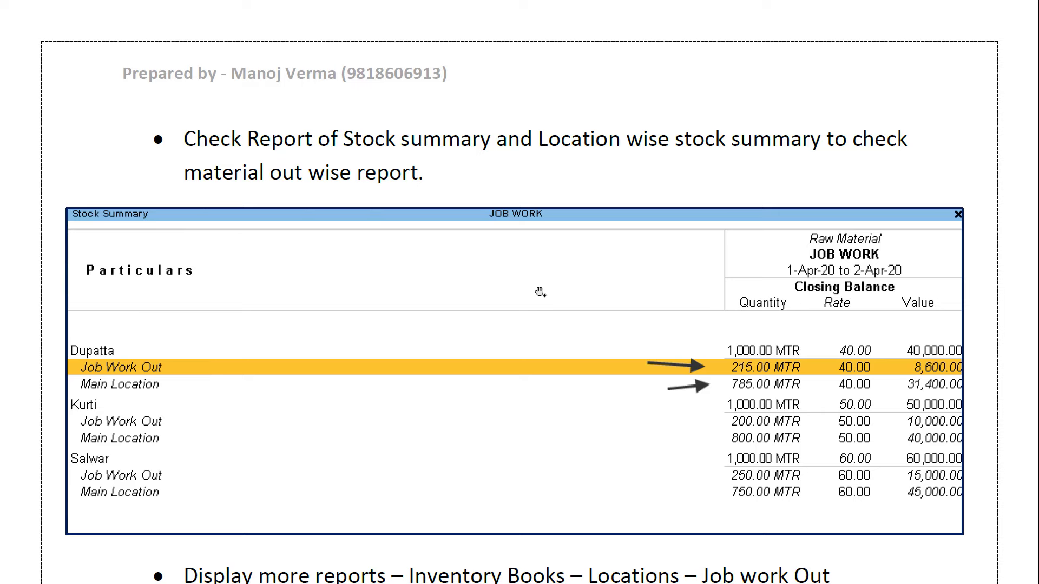
scroll(541, 282, down, 4)
scroll(533, 209, down, 3)
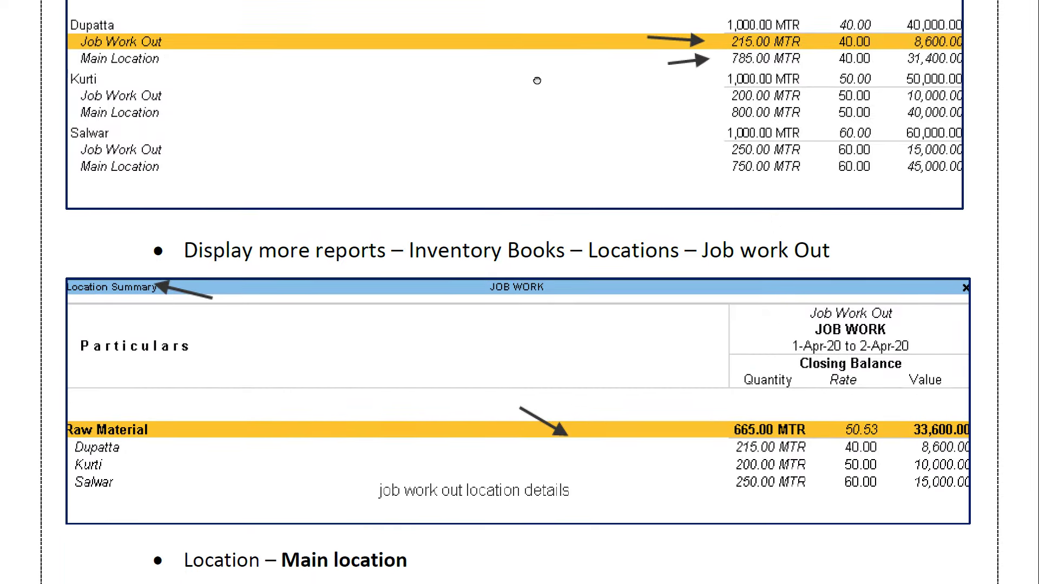
scroll(316, 390, down, 5)
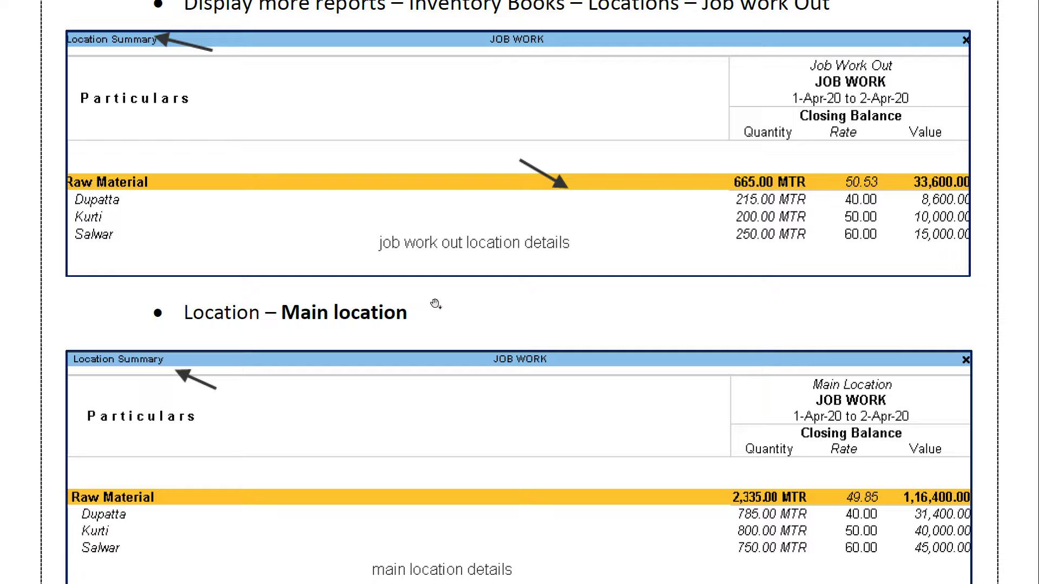
drag(435, 304, 480, 128)
scroll(451, 267, down, 1)
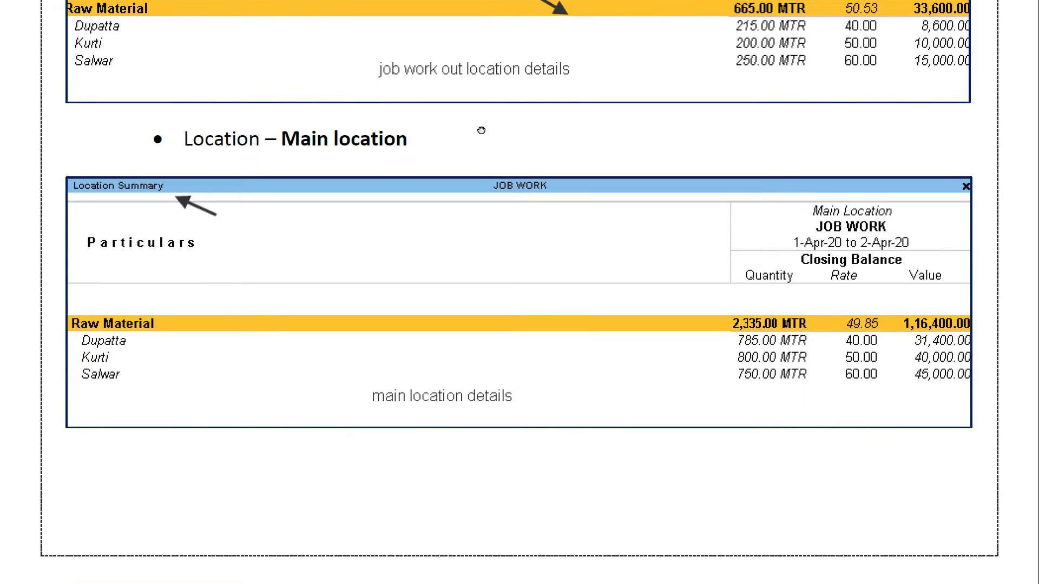
scroll(456, 301, down, 1)
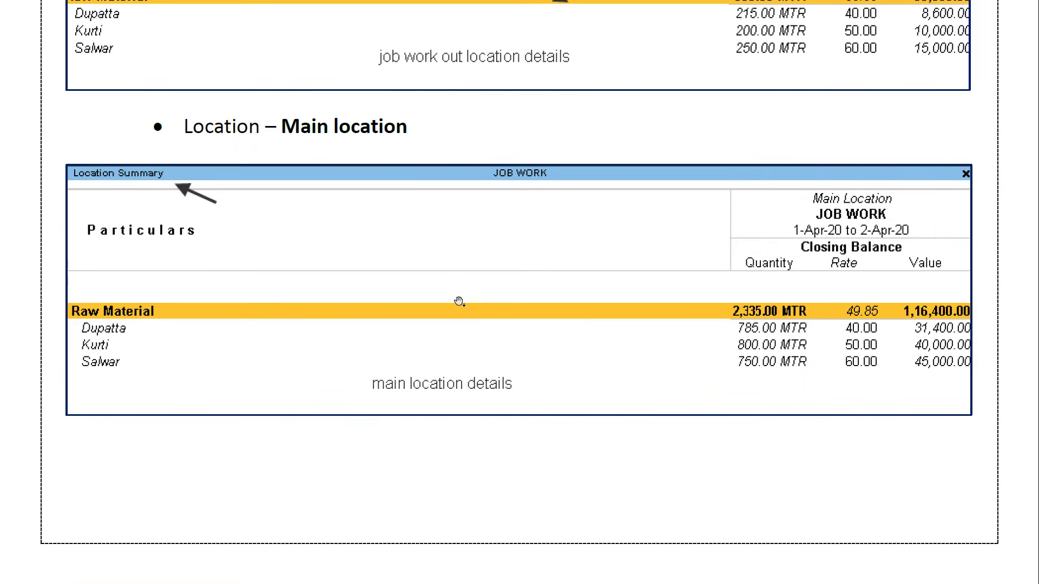
Examine the Material In voucher type's job work and consumption settings, its selection for entry, and the Ladies Suit receipt voucher
click(443, 360)
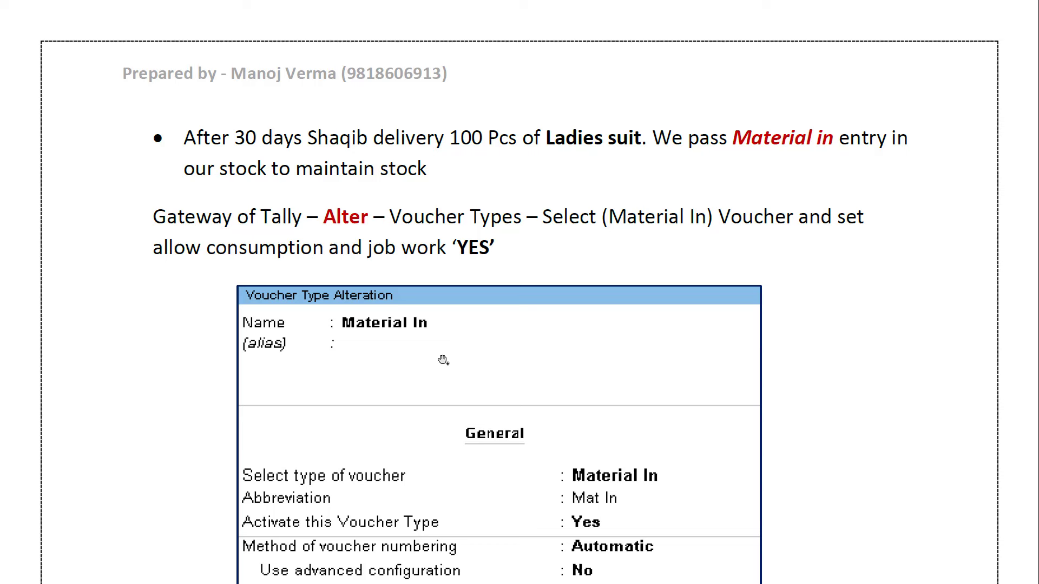
scroll(618, 386, down, 5)
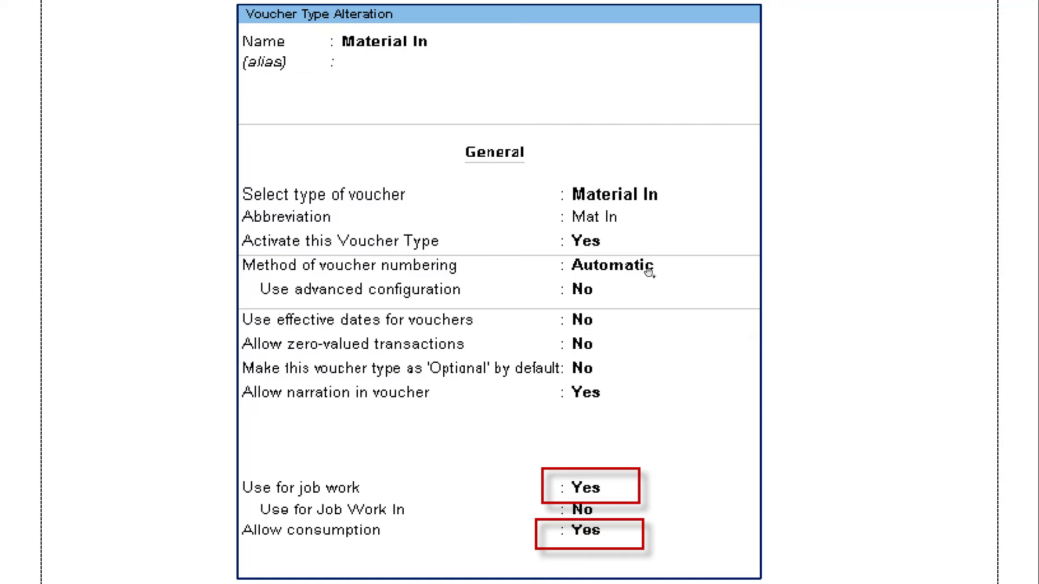
scroll(428, 170, down, 7)
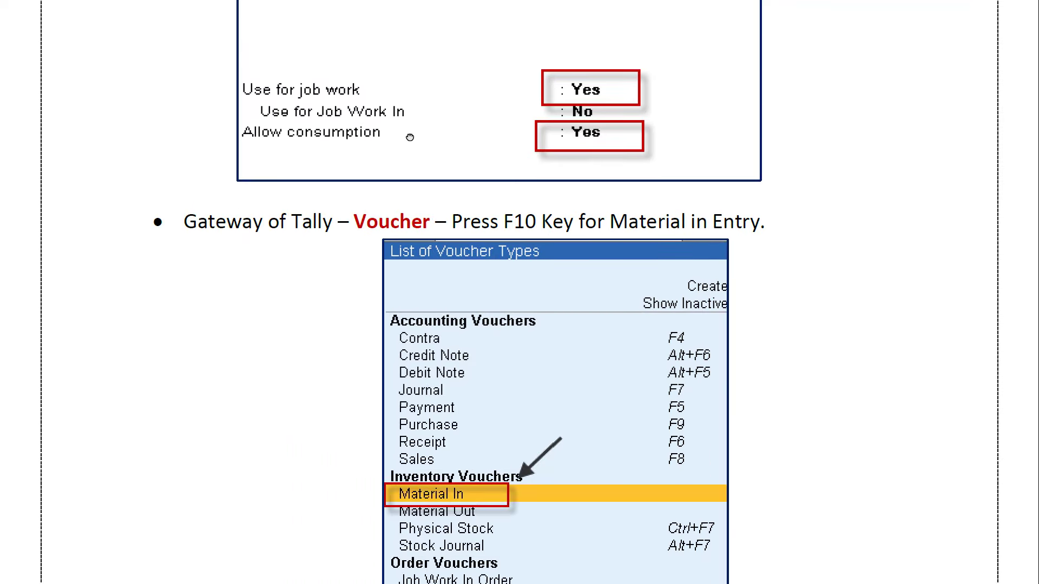
scroll(401, 186, down, 2)
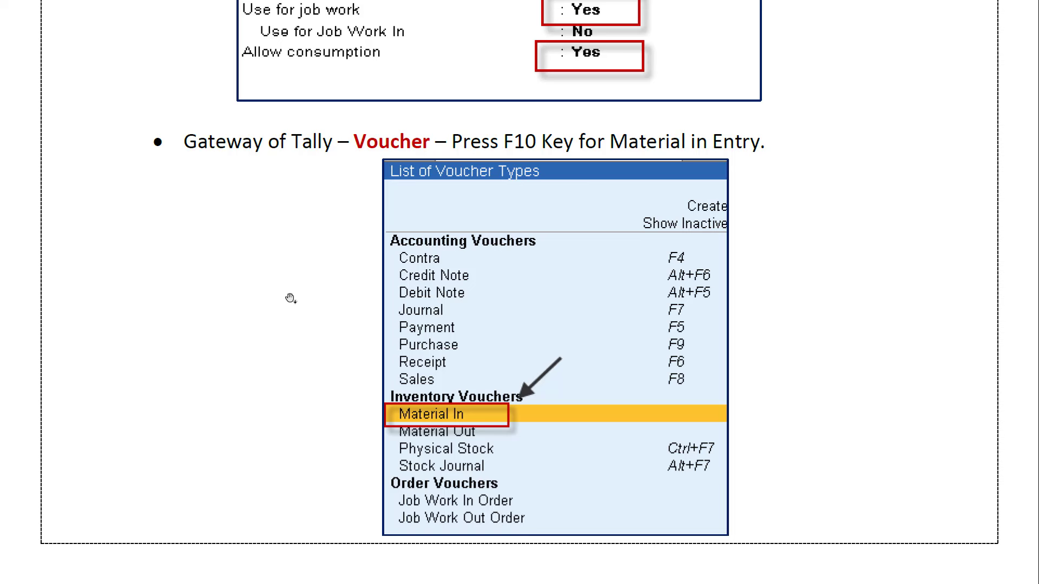
scroll(308, 389, down, 1)
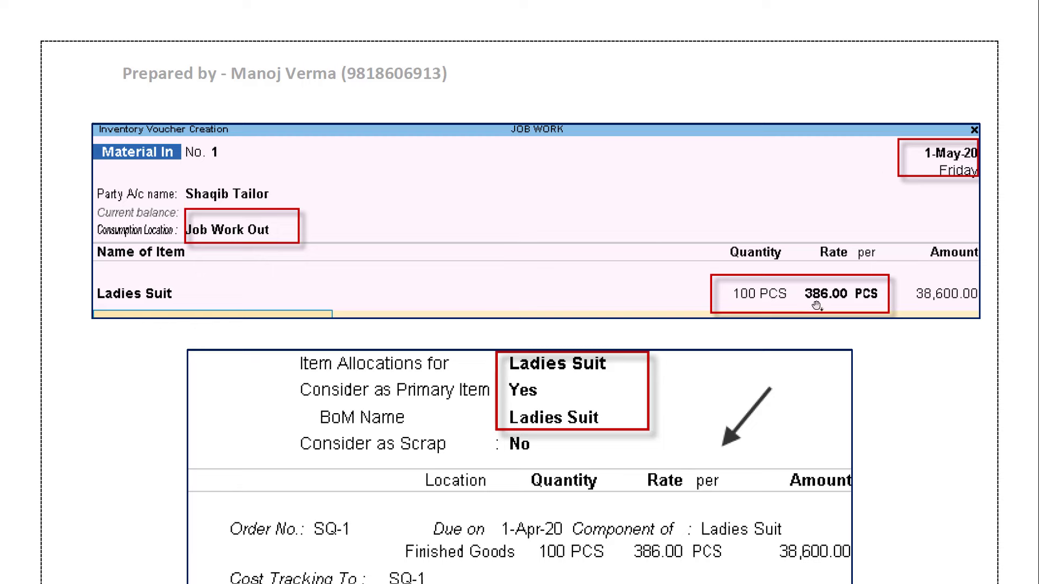
Study the Material In item allocation for Ladies Suit and the Stock Summary listing finished goods and raw materials
scroll(816, 306, down, 2)
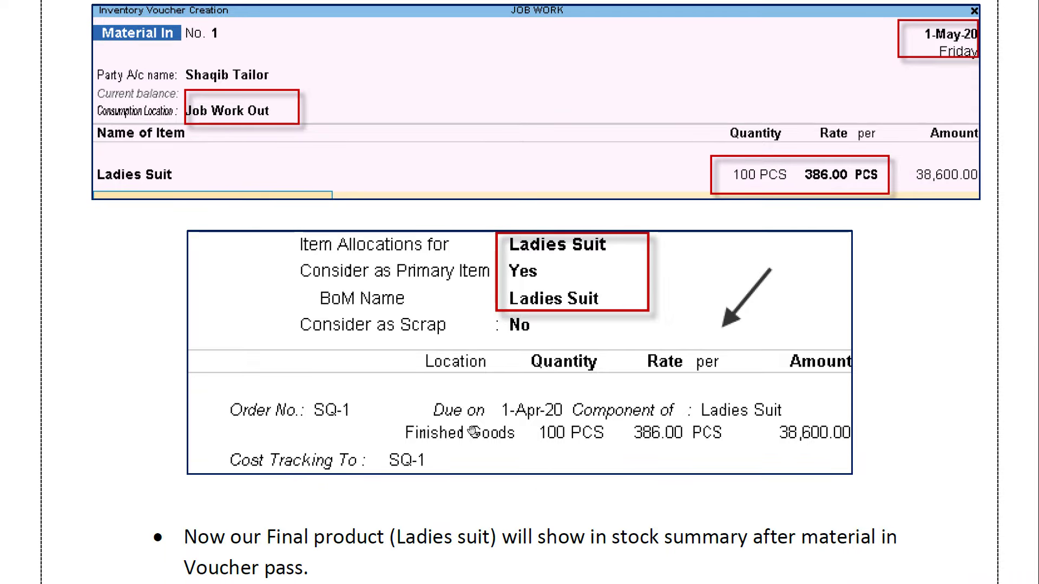
scroll(470, 431, down, 3)
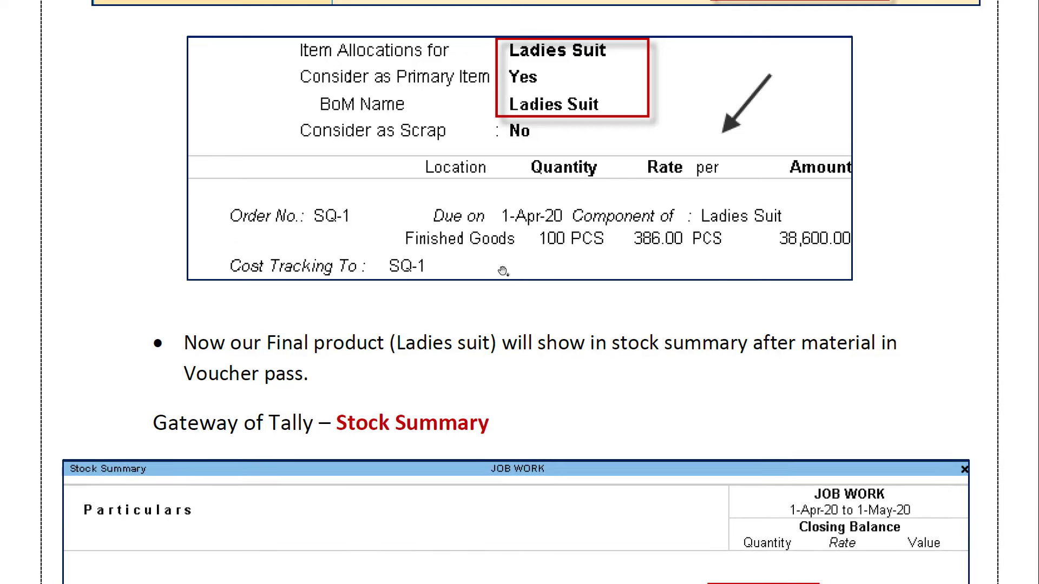
scroll(424, 329, down, 2)
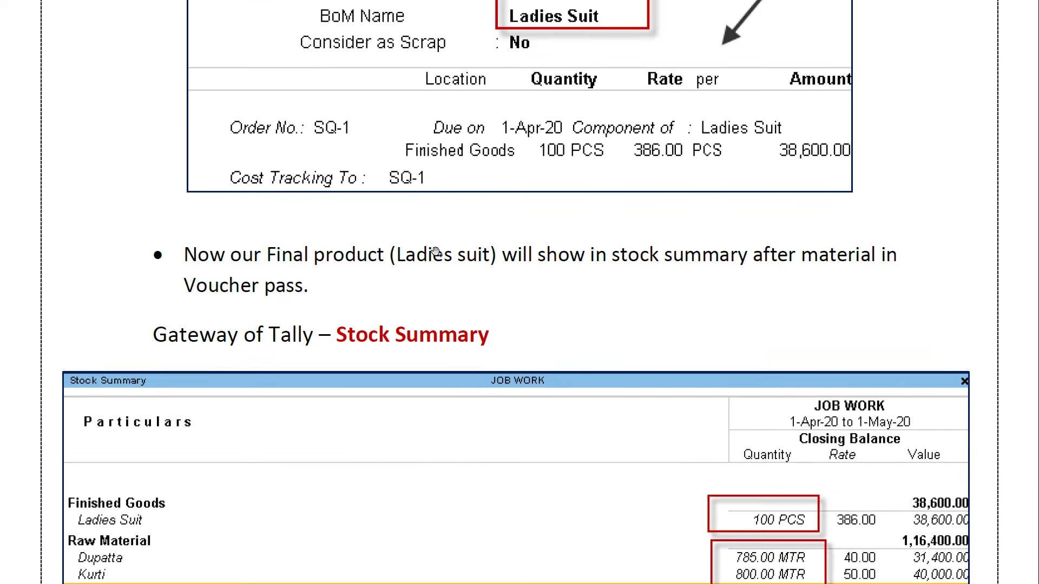
scroll(428, 296, down, 2)
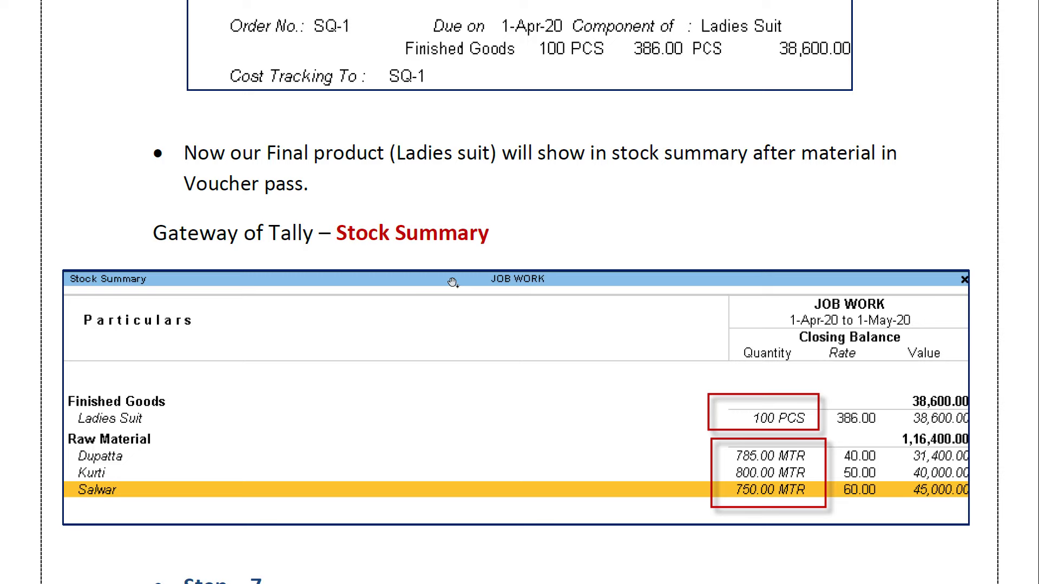
scroll(417, 348, down, 5)
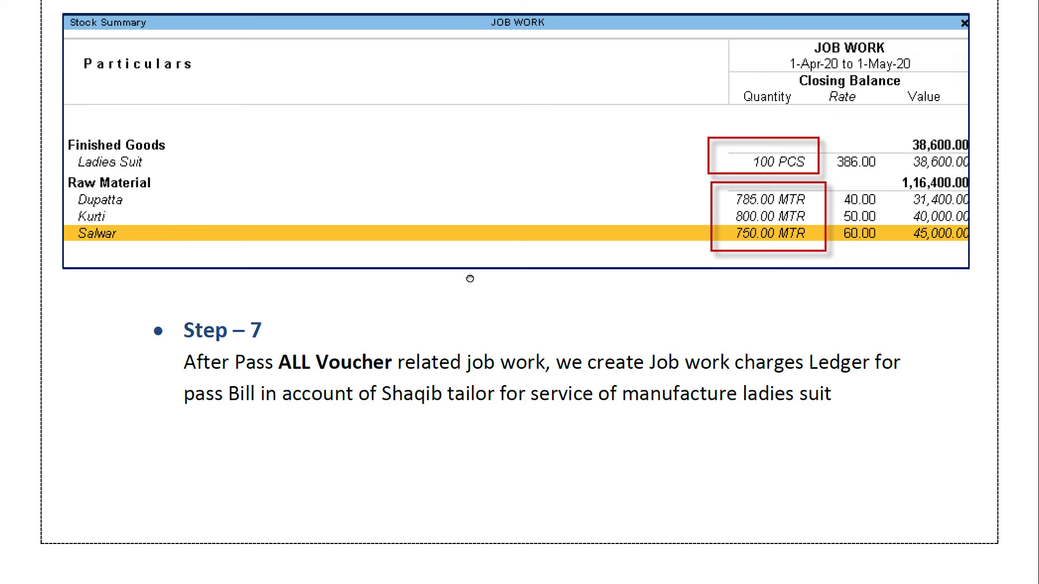
Examine the Job Work Charges ledger setup in the notes, including its group, GST details, tax rates and stock item cost allocation option
click(474, 365)
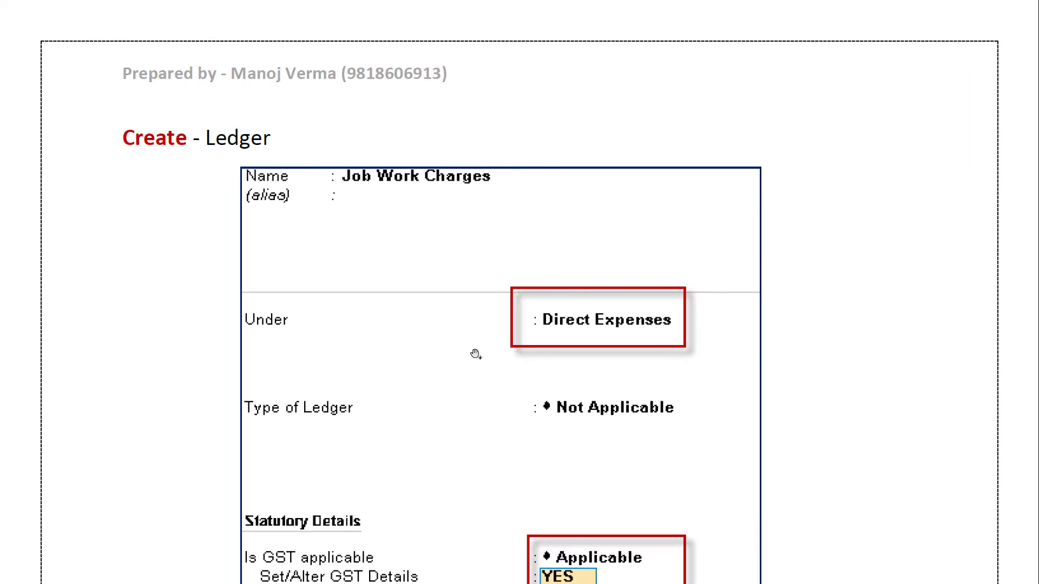
drag(475, 354, 474, 216)
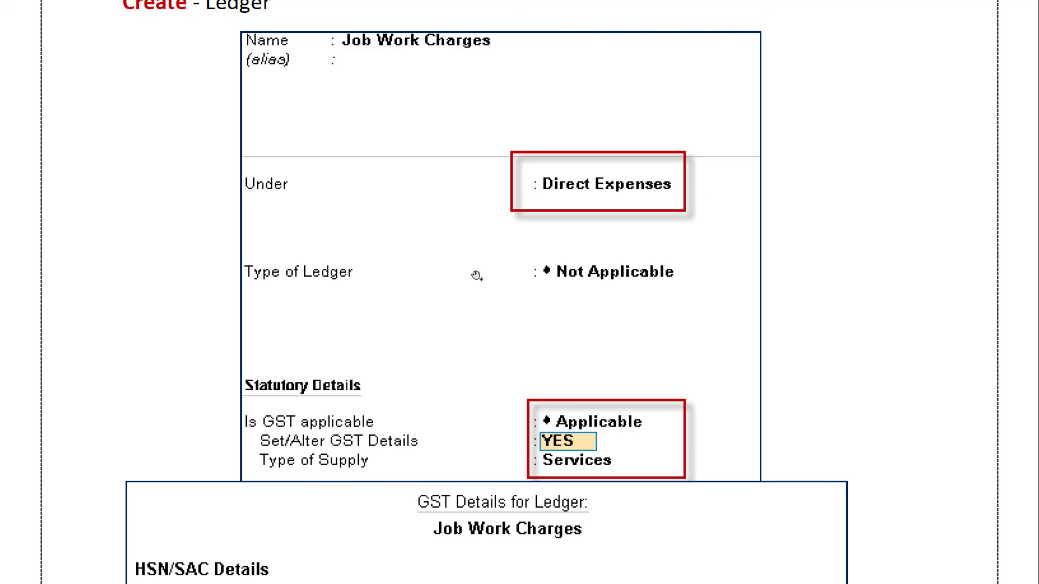
drag(483, 332, 491, 86)
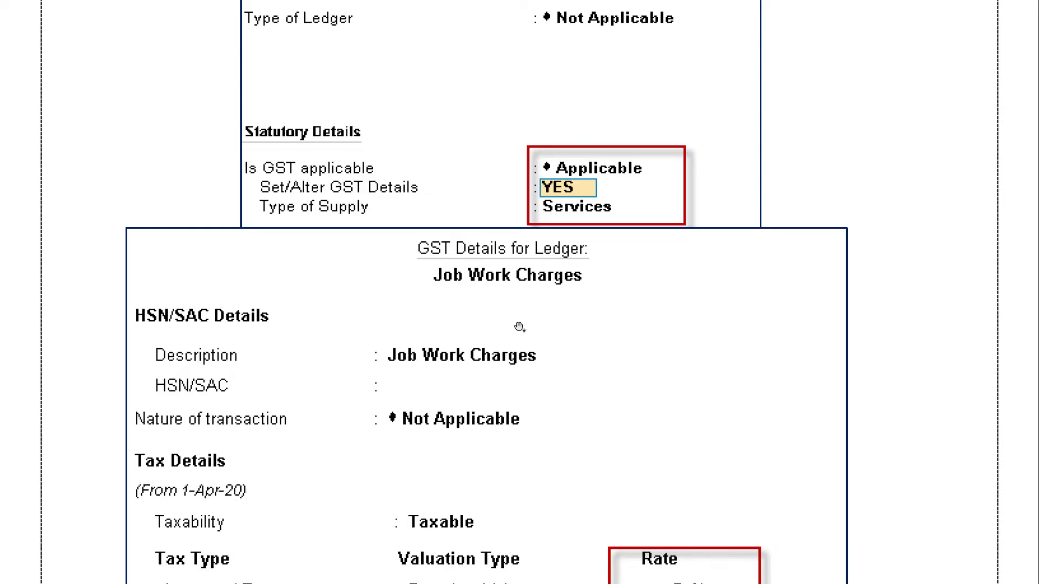
drag(519, 327, 534, 167)
drag(529, 297, 530, 172)
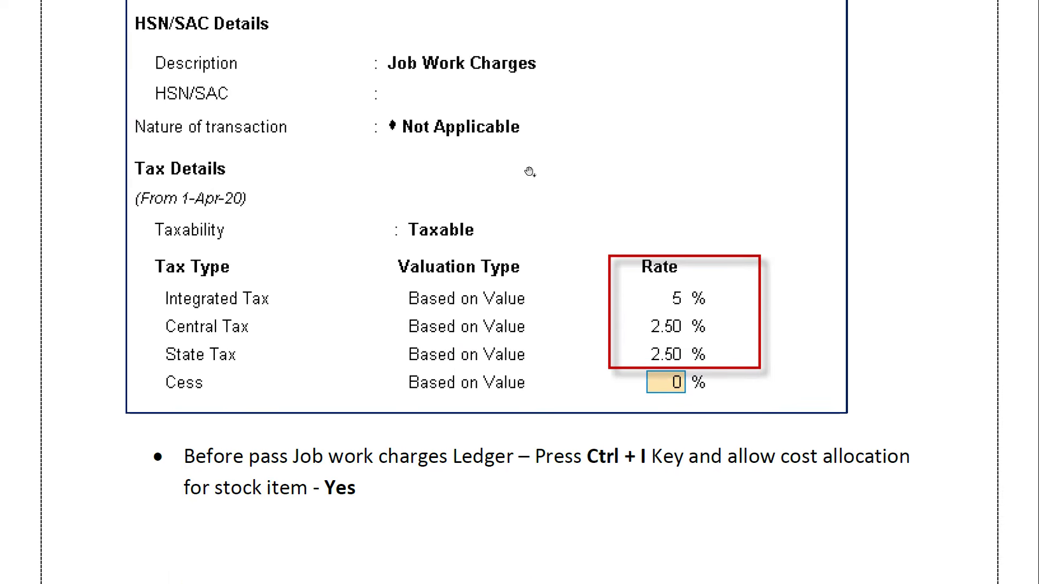
drag(510, 300, 510, 240)
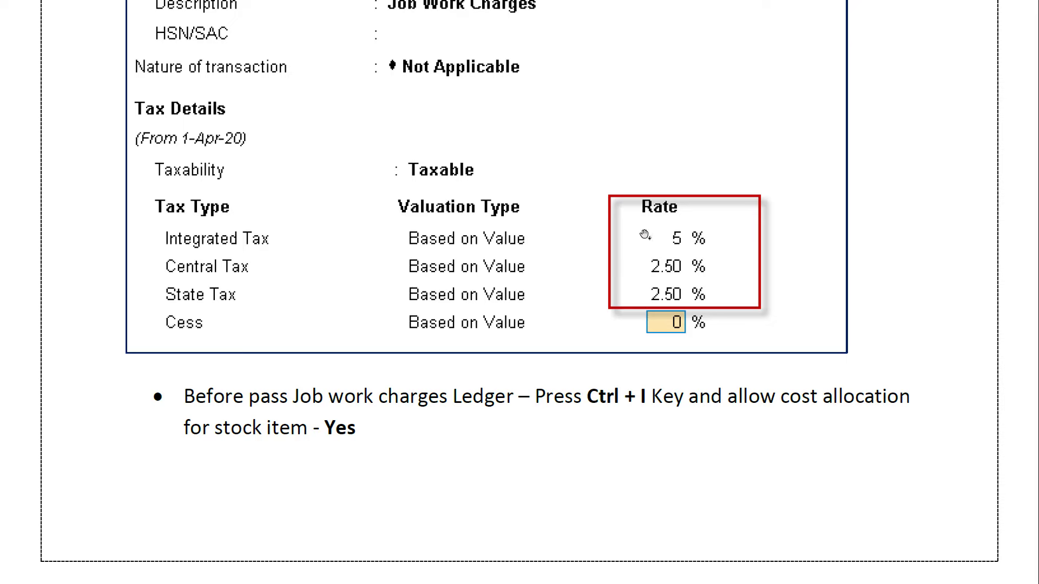
scroll(475, 336, down, 10)
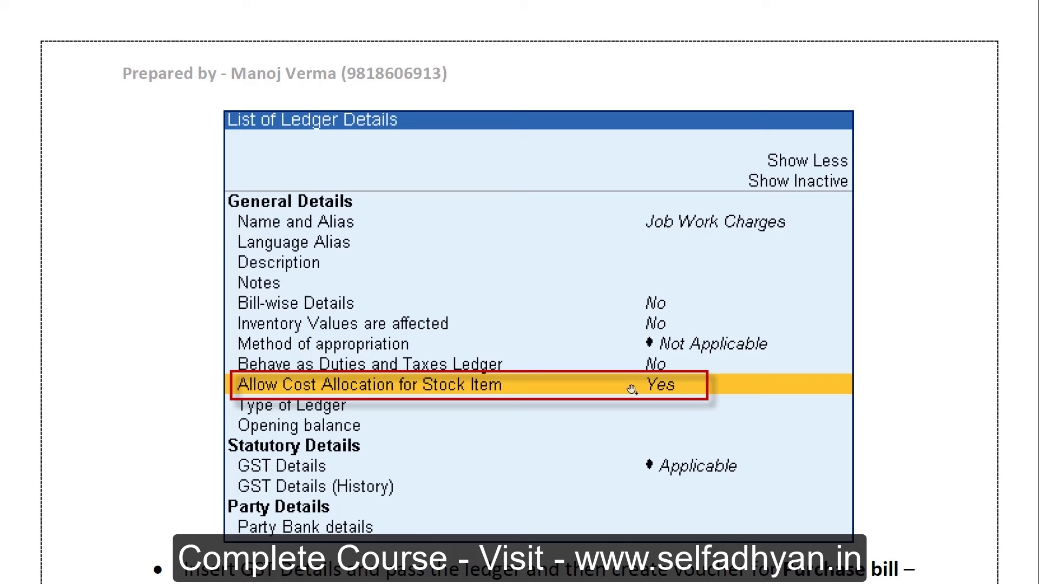
scroll(632, 390, down, 3)
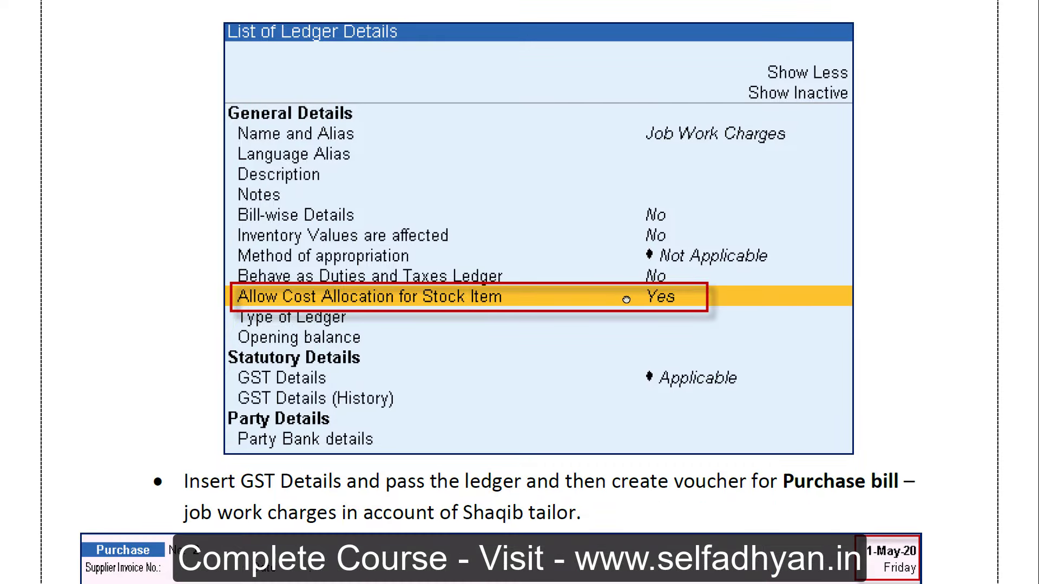
scroll(626, 300, down, 4)
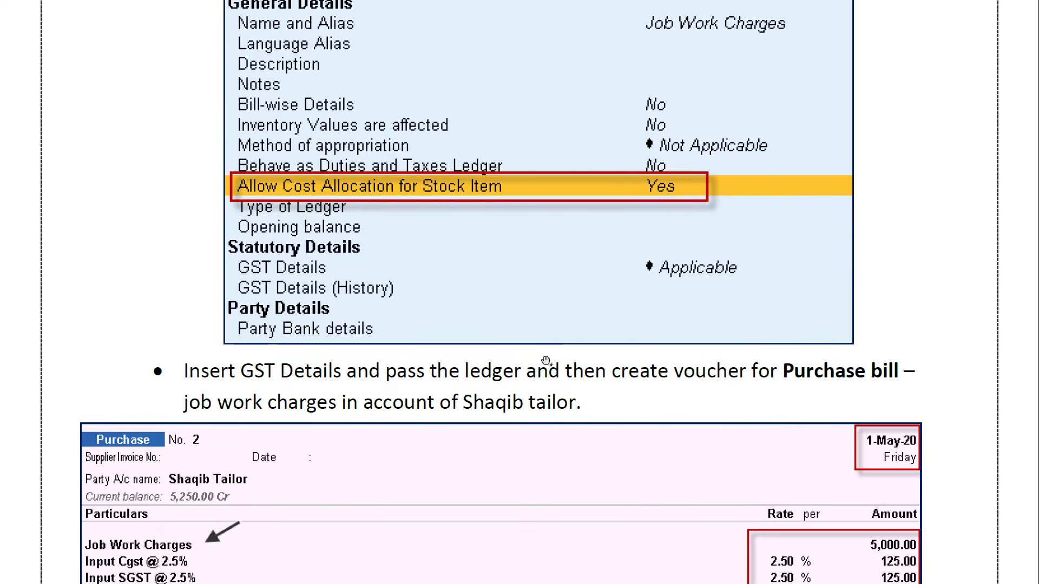
Review the job work charges purchase bill, its stock item cost allocation and the Bills Payable report
drag(545, 361, 545, 243)
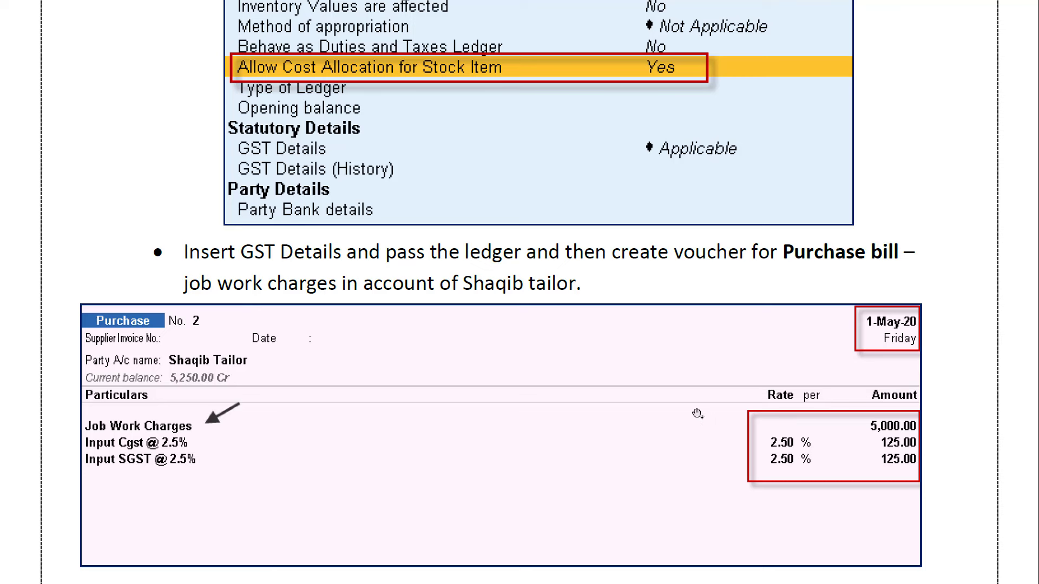
drag(685, 384, 686, 213)
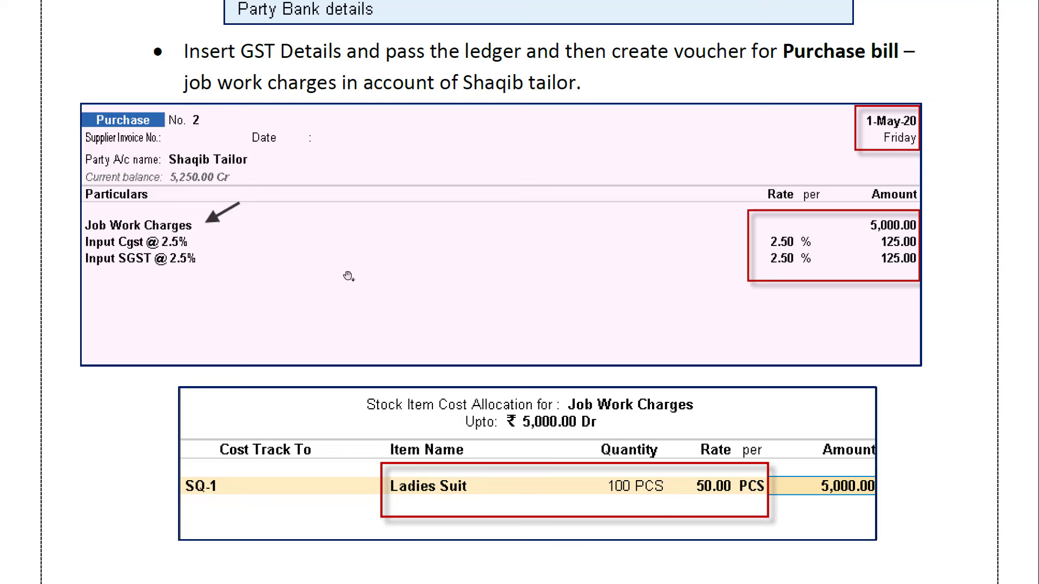
scroll(371, 308, down, 3)
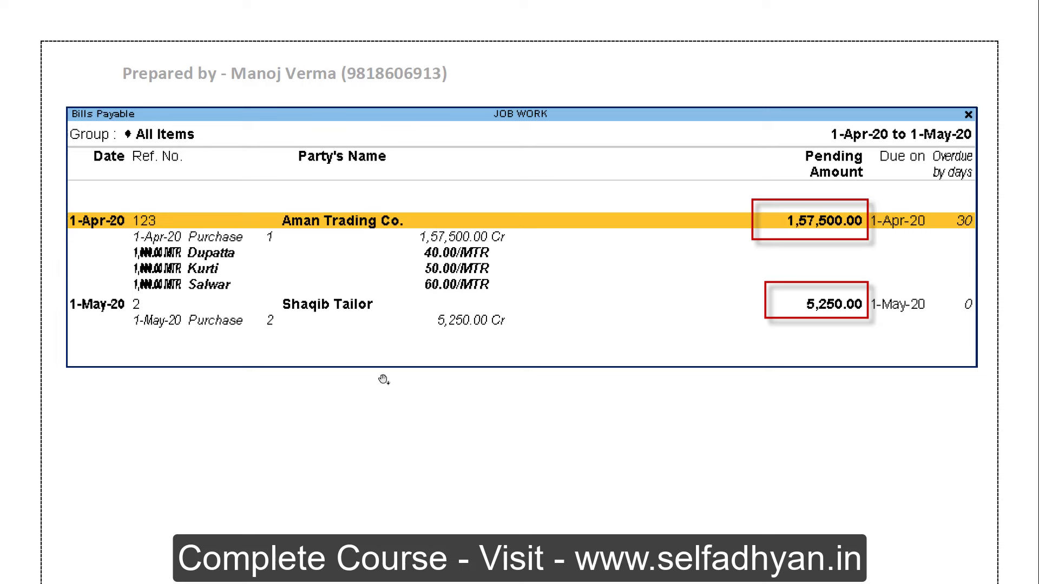
drag(389, 424, 417, 436)
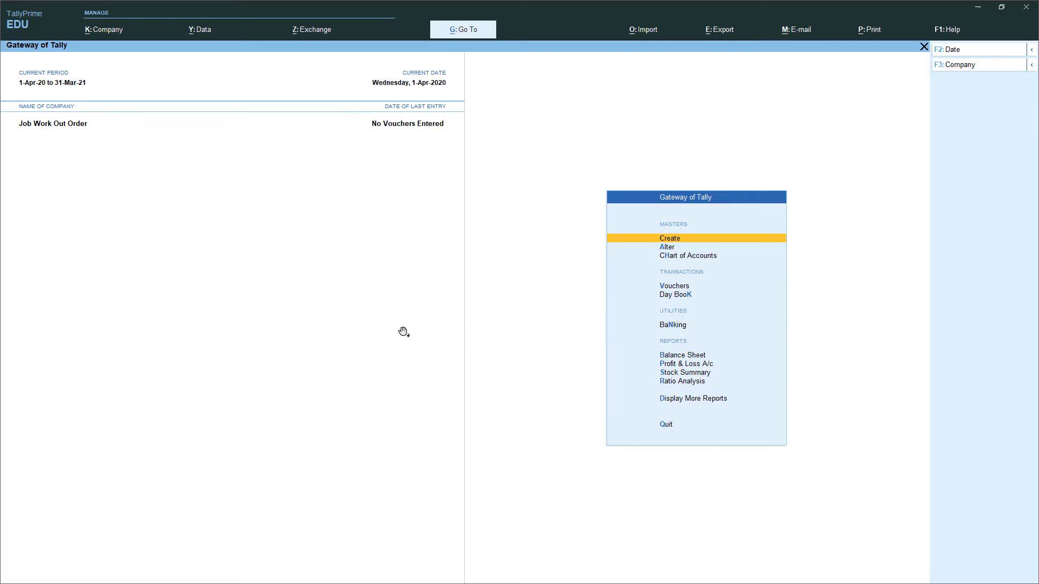
Switch to TallyPrime and start a new ledger named Aman Trading & Co under Sundry Creditors
key(Return)
key(Down)
key(Return)
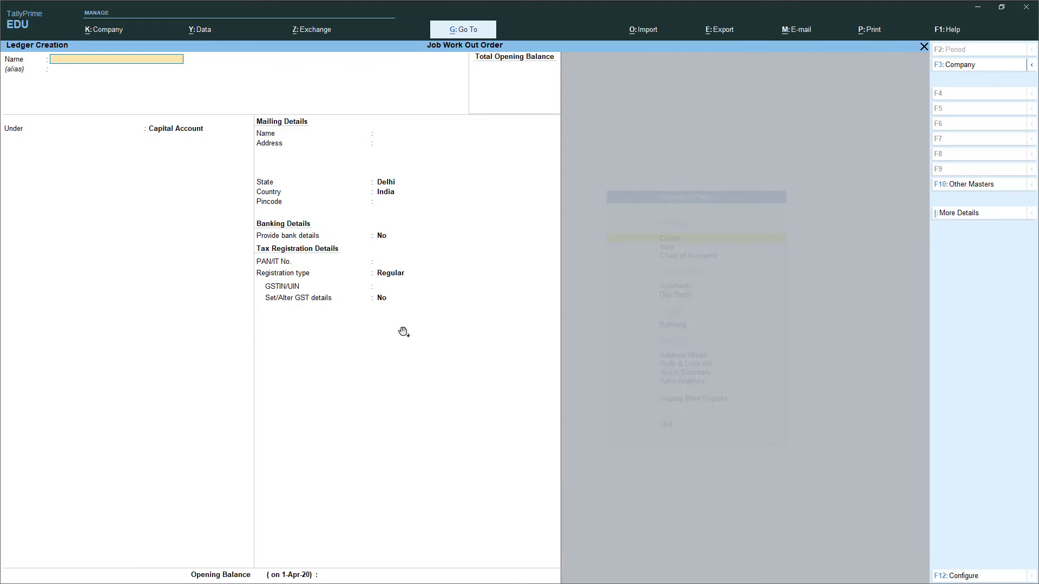
text(Aman trading & Co)
key(Return)
text(S)
key(Return)
text(s)
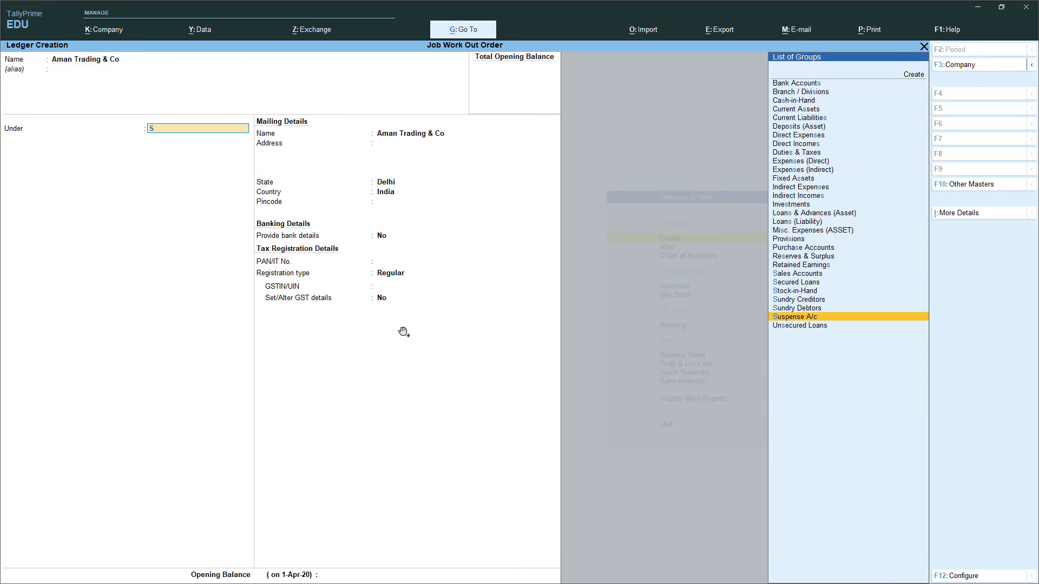
key(Up)
key(Up)
key(Return)
Keep the default bill-wise, mailing and banking details, enter the supplier's GSTIN with Regular registration, and save the ledger
key(Return)
key(Return)
key(Return)
key(Return)
key(Return)
key(Return)
key(Return)
key(Return)
key(Return)
key(Return)
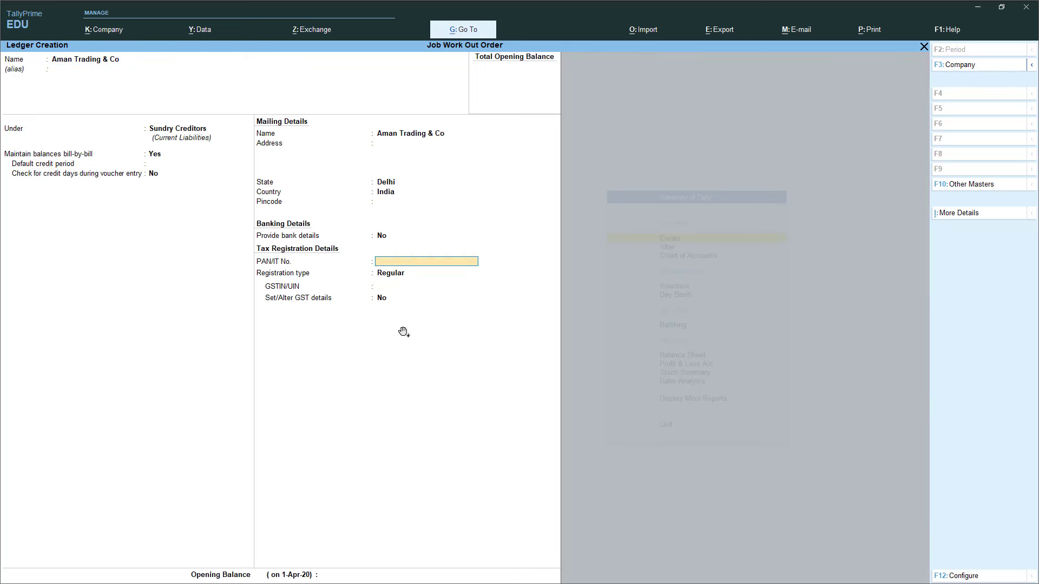
text(07AB)
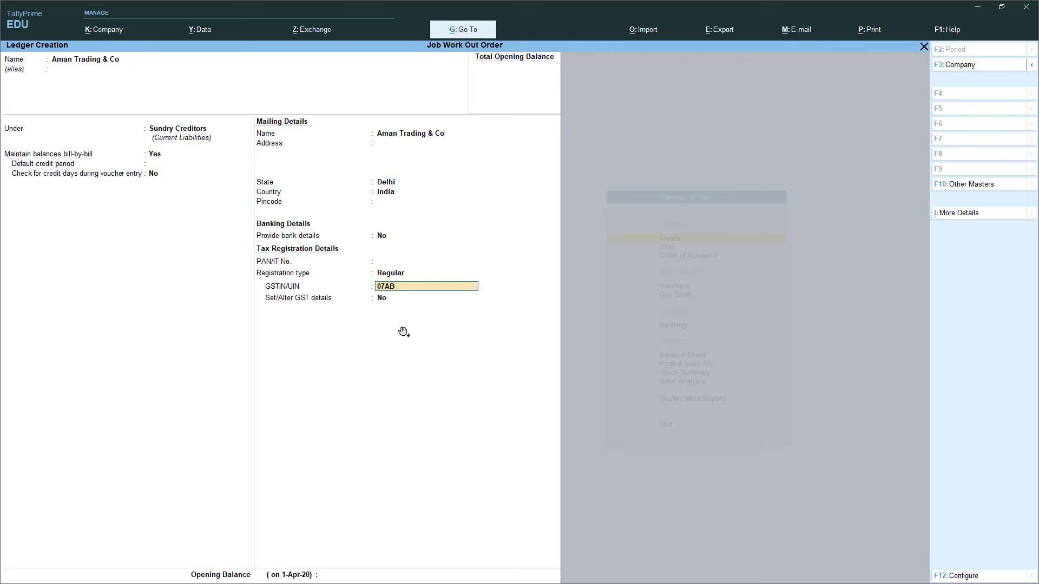
text(CDE123)
key(Return)
key(Return)
key(Return)
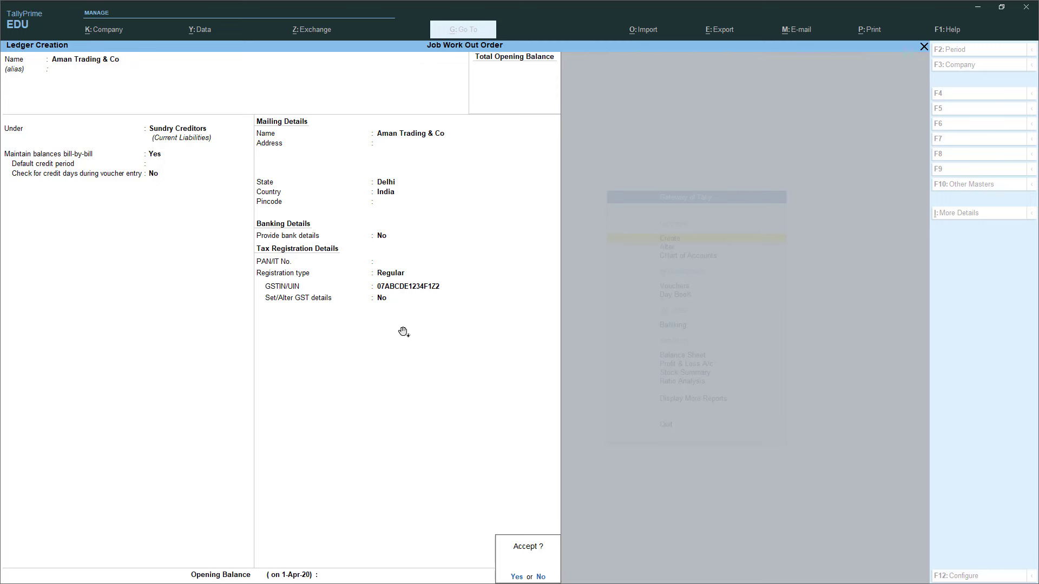
key(Return)
Create the ledger Local Purchase @ 5% under Purchase Accounts, with GST applicable and Goods as the type of supply
text(Local Purc)
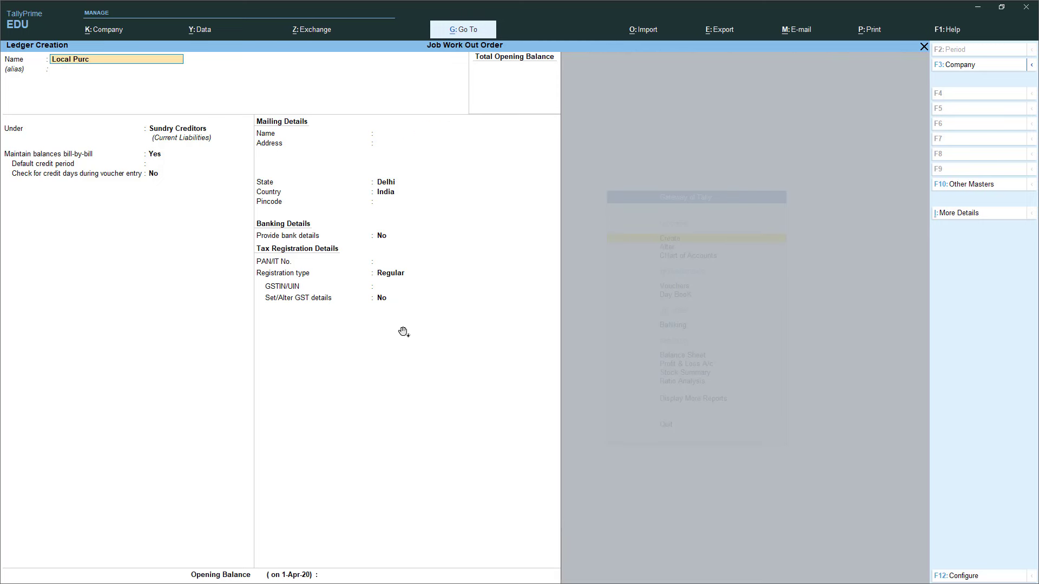
text(hase @ 5%)
key(Return)
text(P)
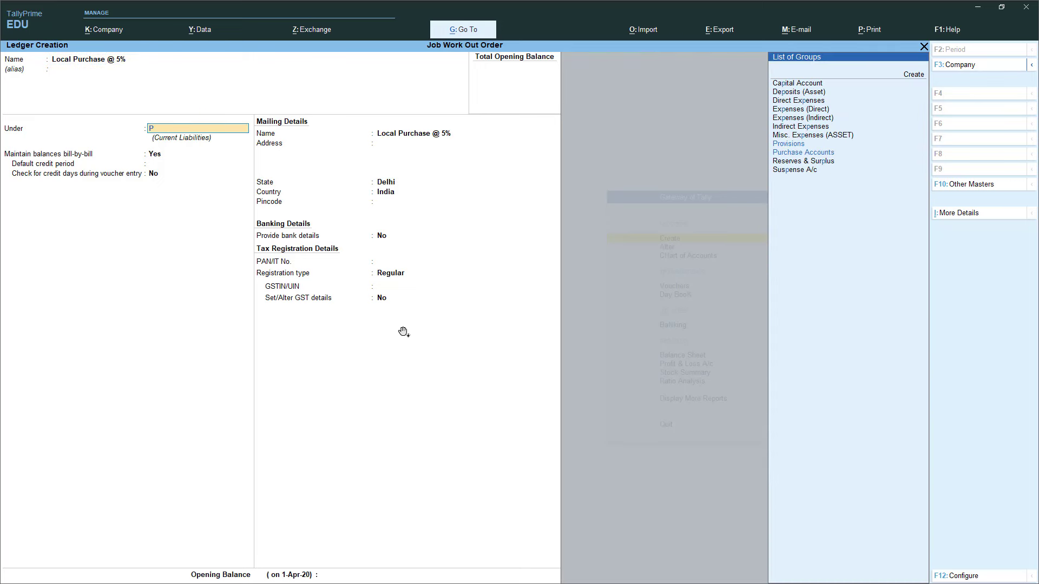
key(Return)
key(Return)
key(Return)
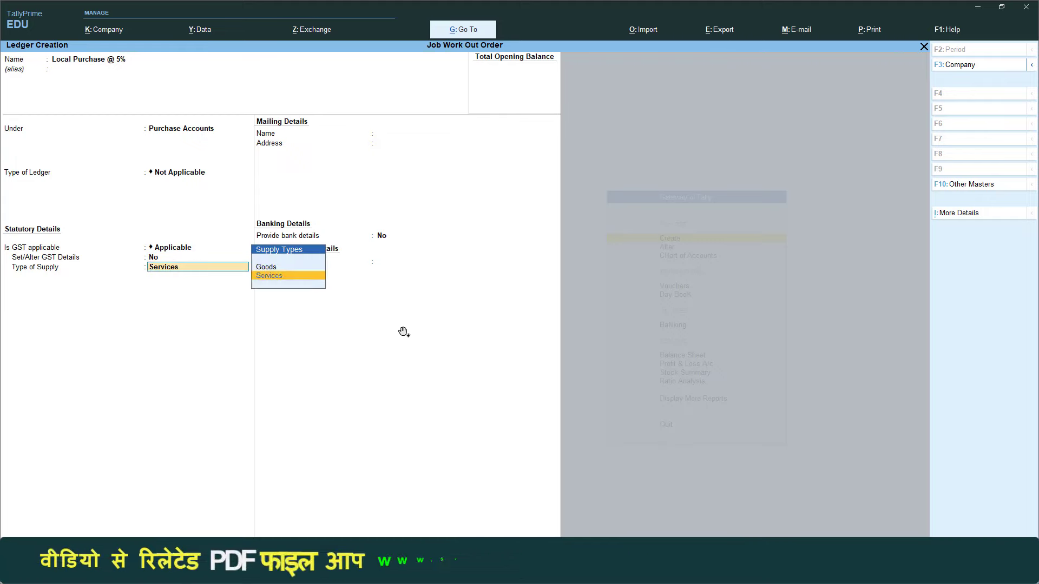
key(Up)
key(Return)
key(ctrl+a)
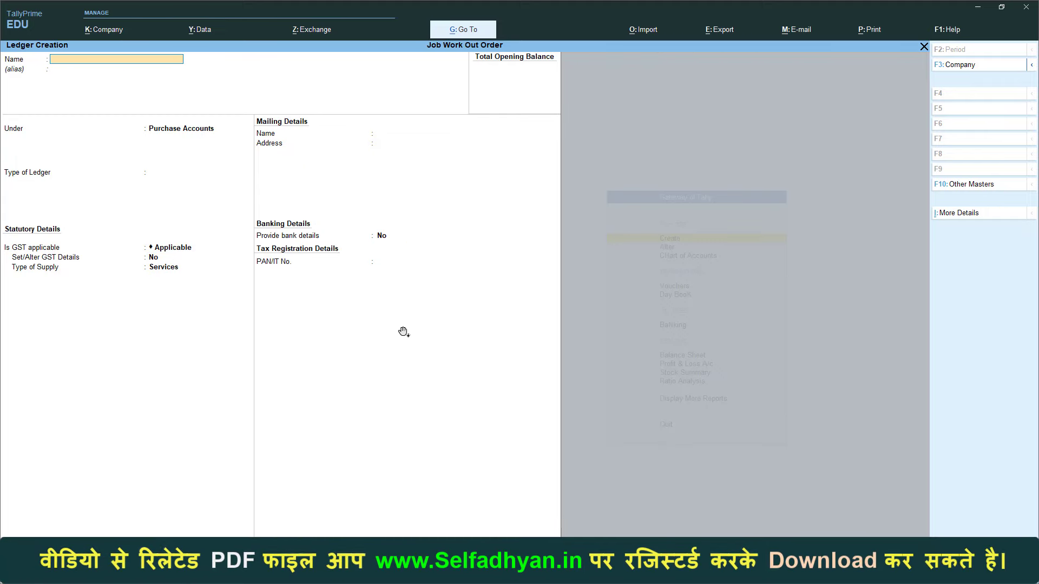
Start a ledger named Input CGST @ 2.5% under the Duties & Taxes group
text(Input CGS)
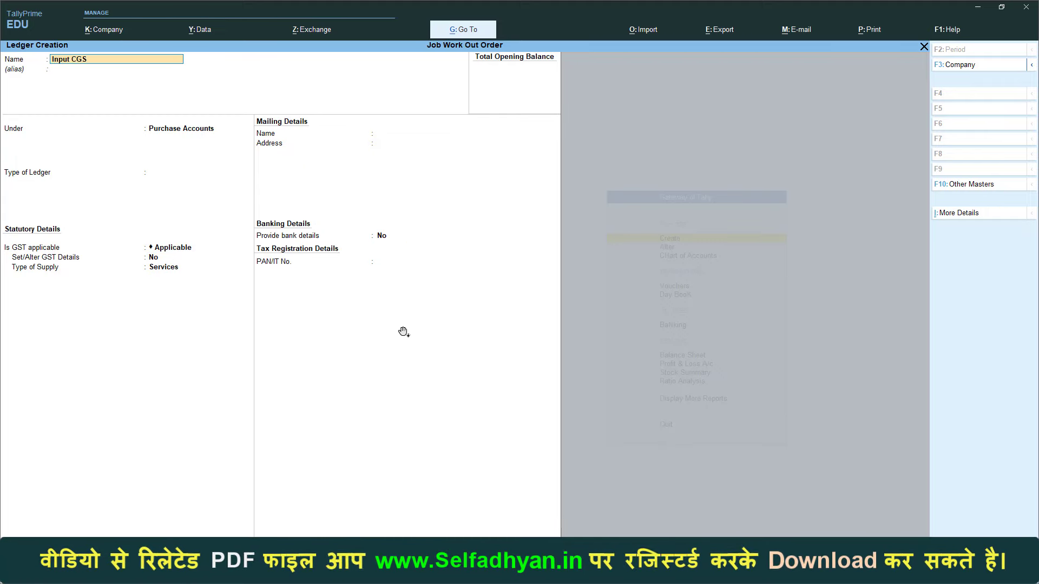
text(T @ 2.5%)
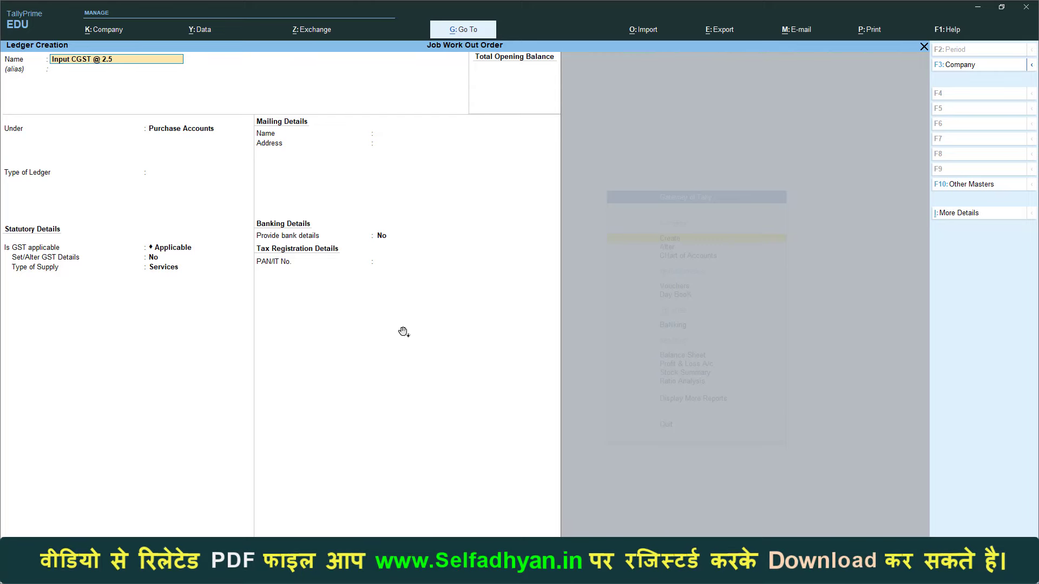
key(Return)
key(Return)
text(d)
key(Down)
key(Down)
key(Down)
key(Return)
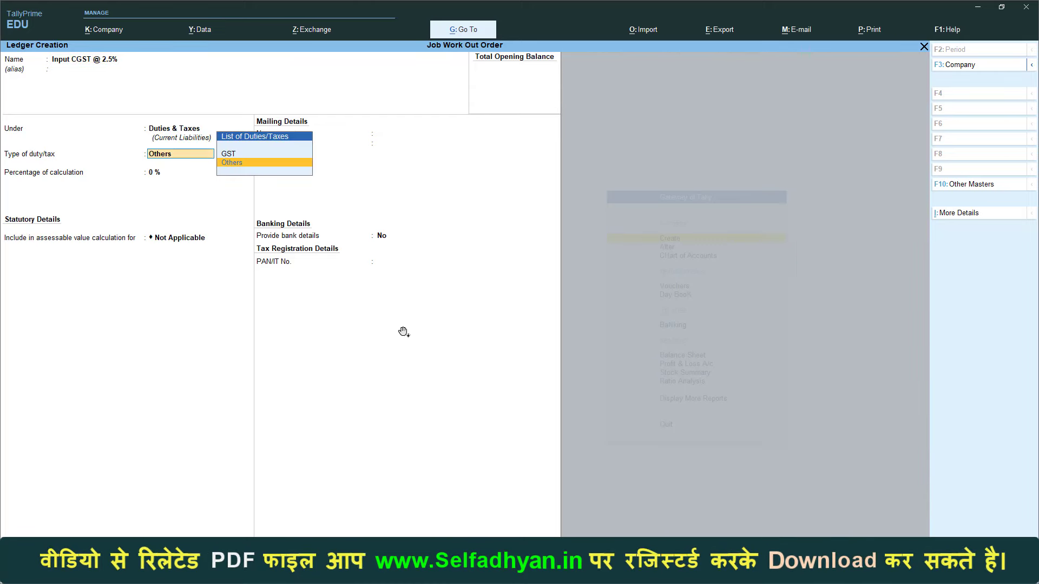
Set the CGST ledger's duty type to GST, tax type to Central Tax and percentage to 2.5%, and save it
key(Up)
key(Return)
key(Return)
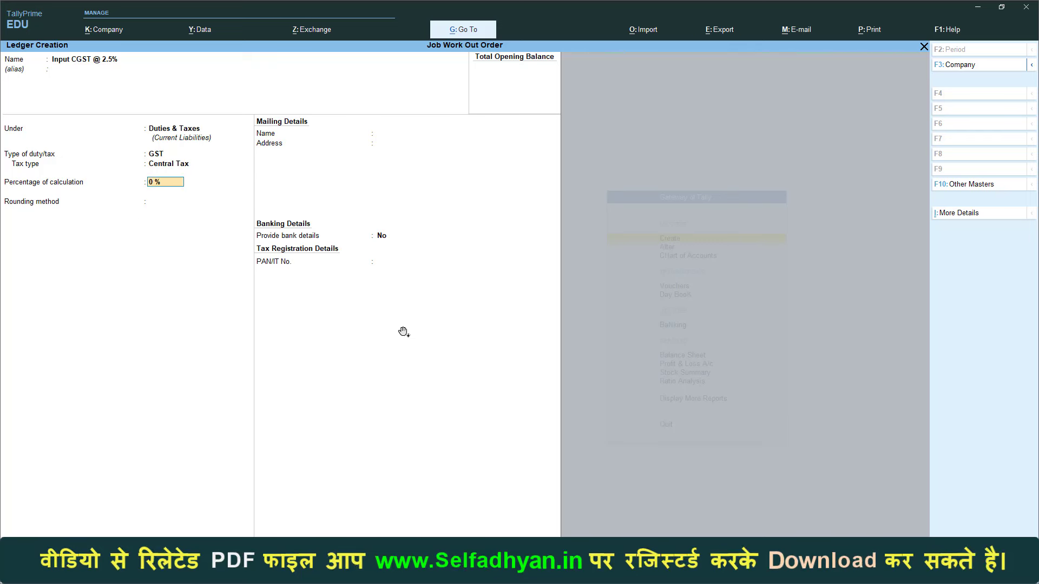
text(2.5)
key(Return)
key(Return)
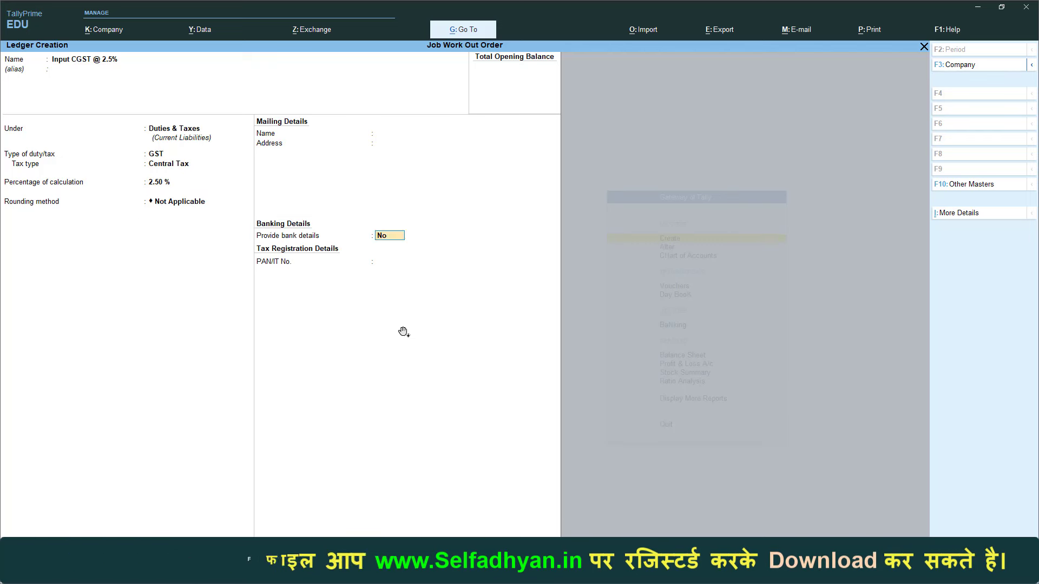
key(Return)
Start a ledger named Input SGST @ 2.5%, keeping it under Duties & Taxes
text(Inpu)
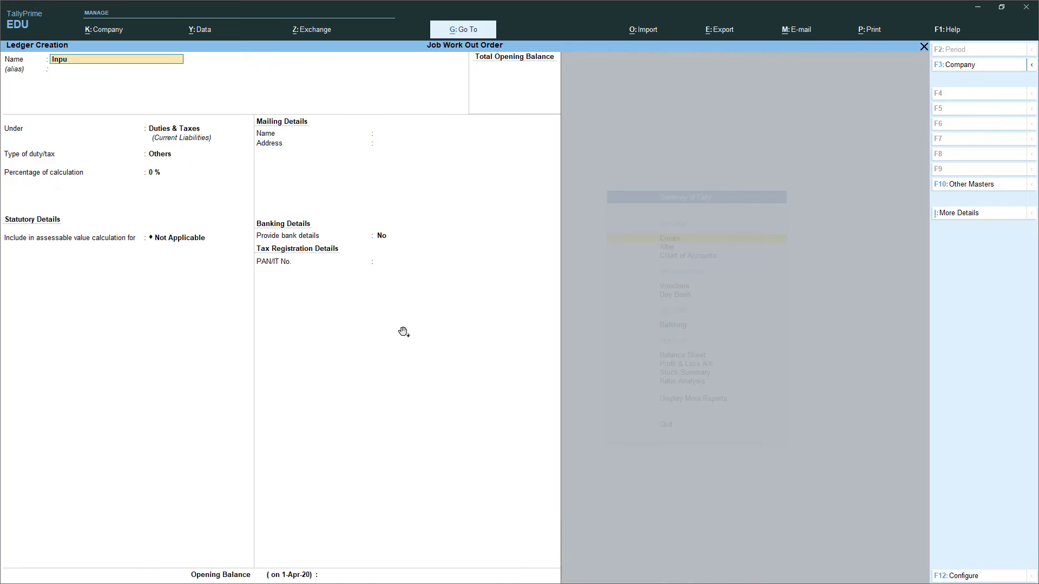
text(t SGST @ 2.5%)
key(Return)
key(Return)
key(Return)
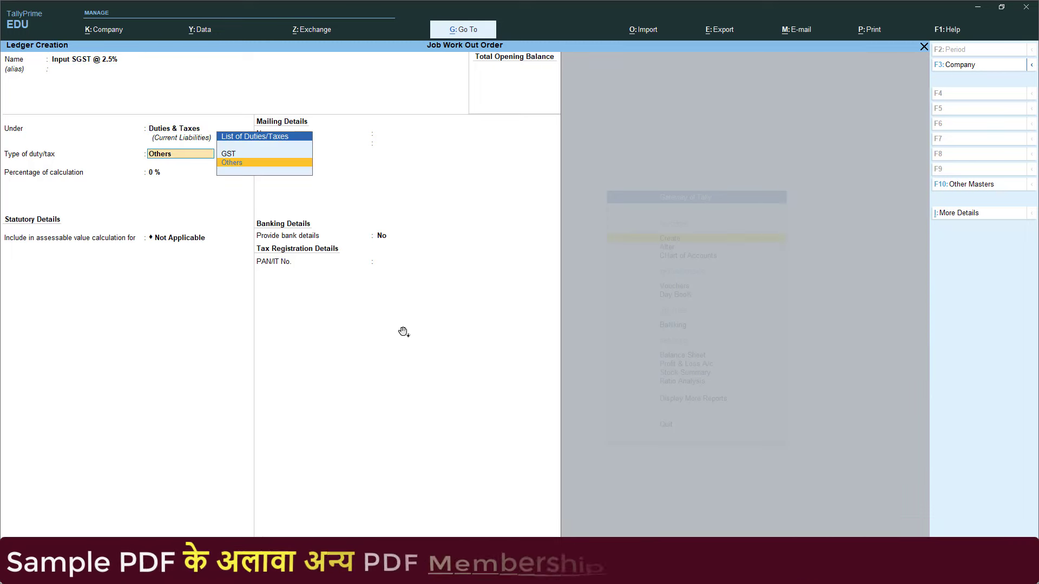
Set the SGST ledger's duty type to GST, tax type to State Tax and percentage to 2.5% with no rounding, and save it
key(Up)
key(Return)
key(Down)
key(Down)
key(Down)
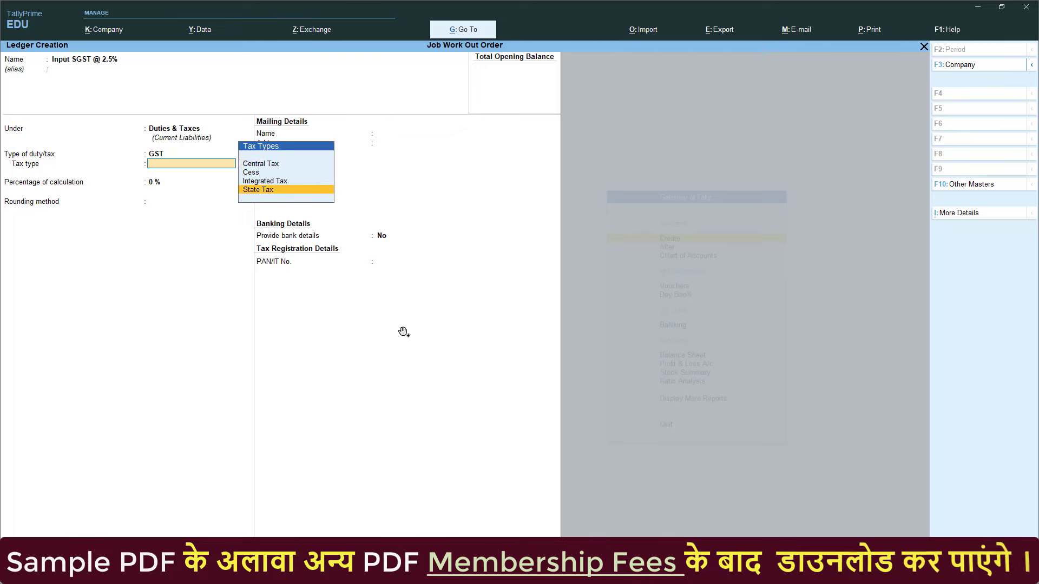
key(Return)
text(2.5)
key(Return)
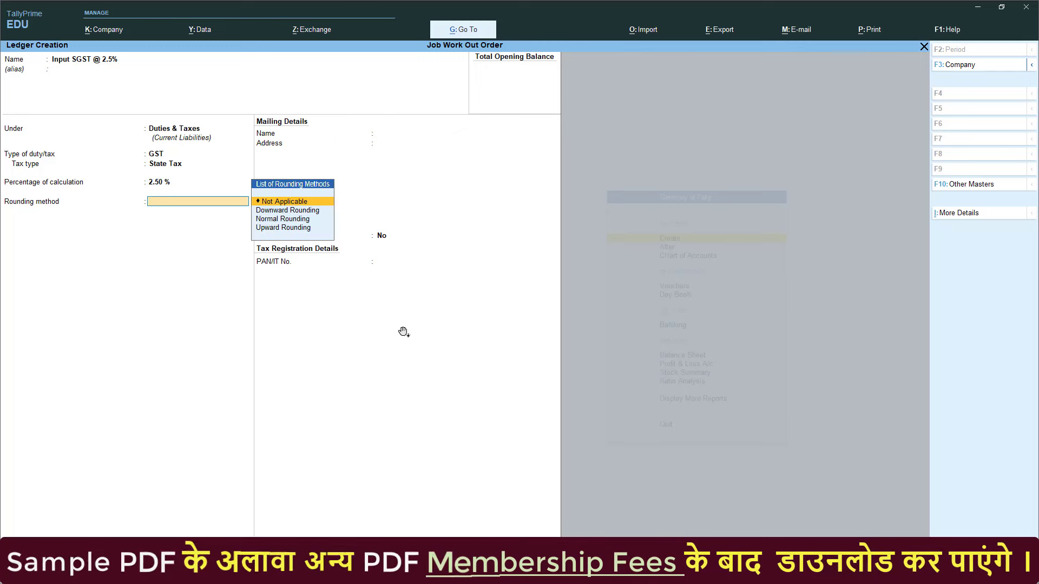
key(Return)
key(ctrl+a)
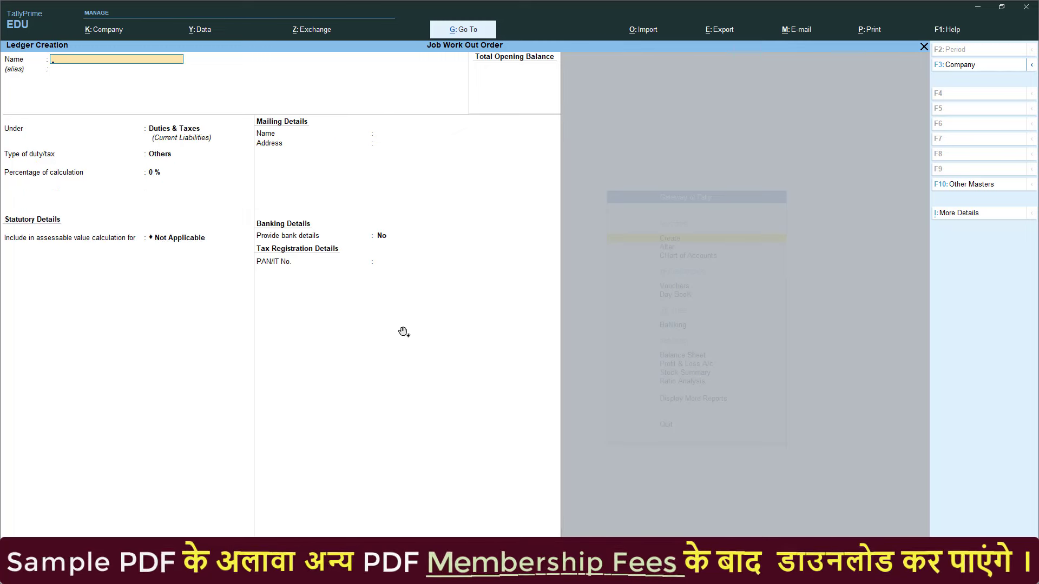
Create a stock group named Raw Material under Primary, keeping the quantity and GST options at No
key(Escape)
key(Down)
key(Down)
key(Down)
key(Down)
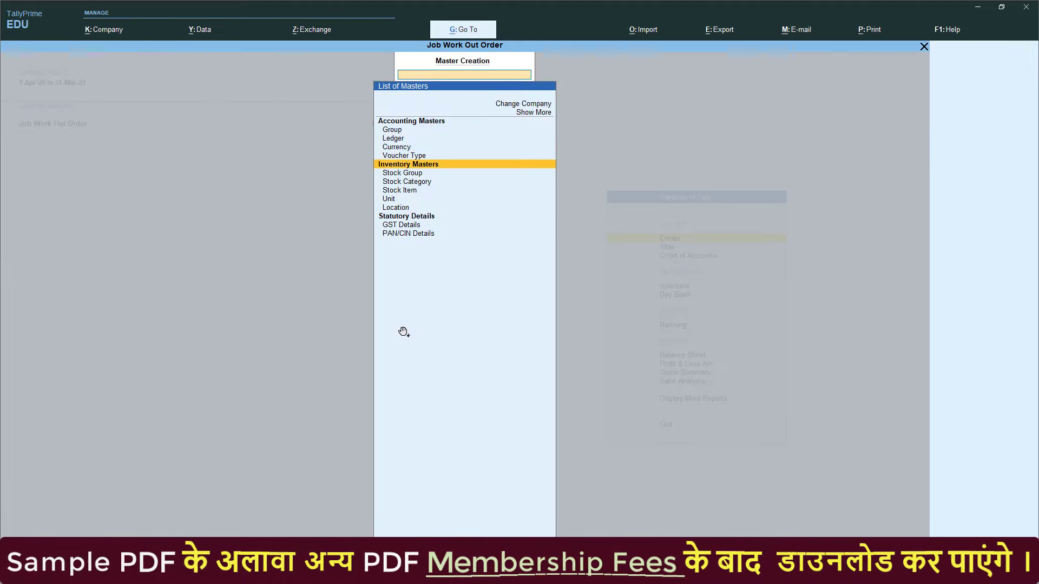
key(Return)
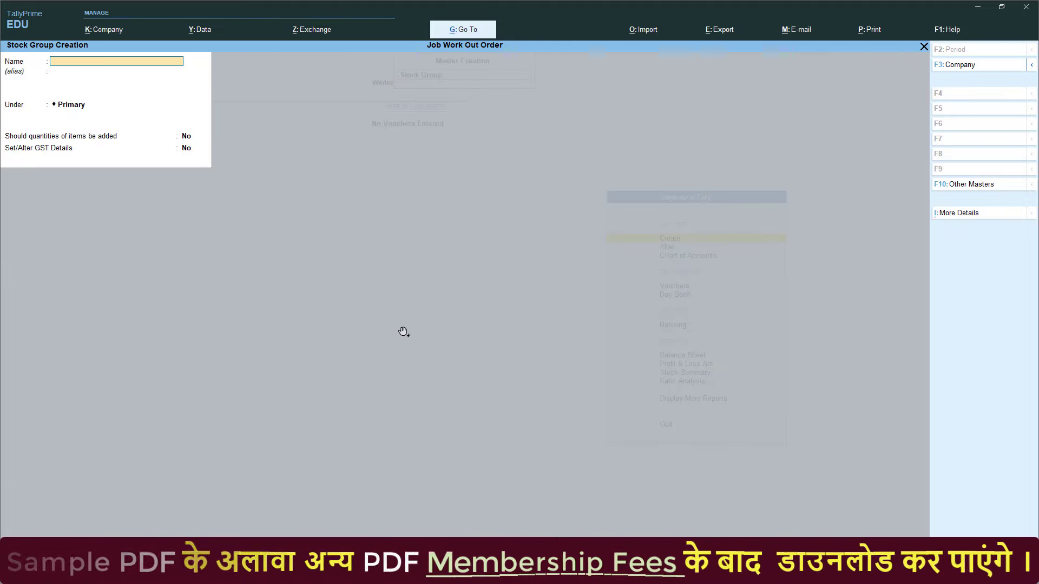
text(Raw Material)
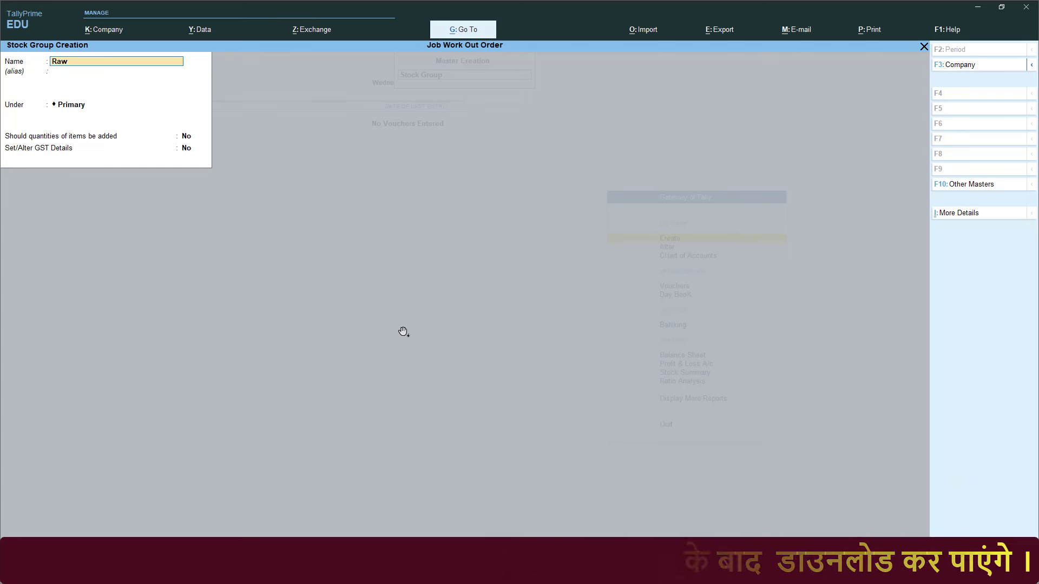
key(Return)
key(Return)
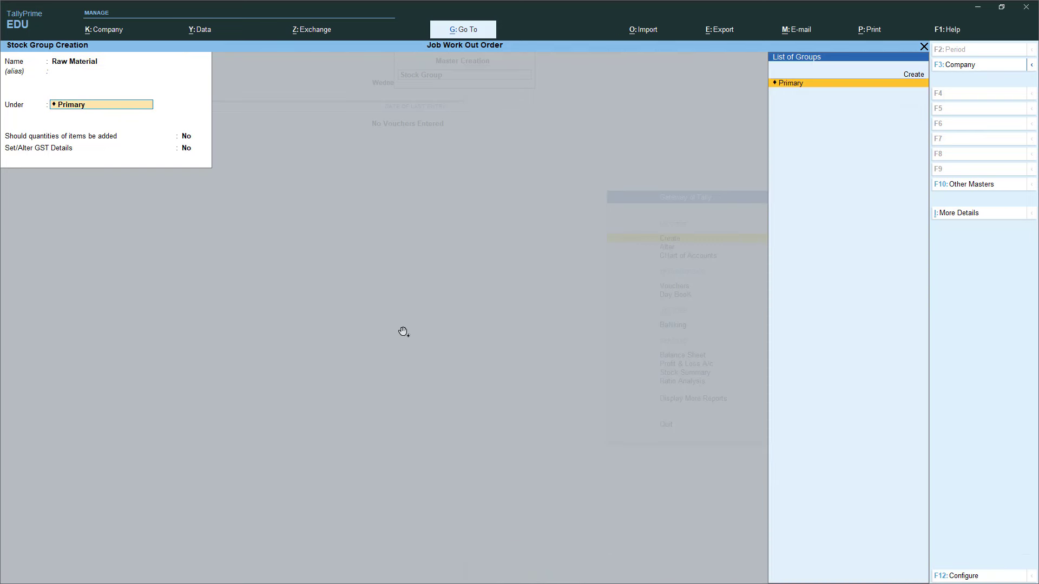
key(Return)
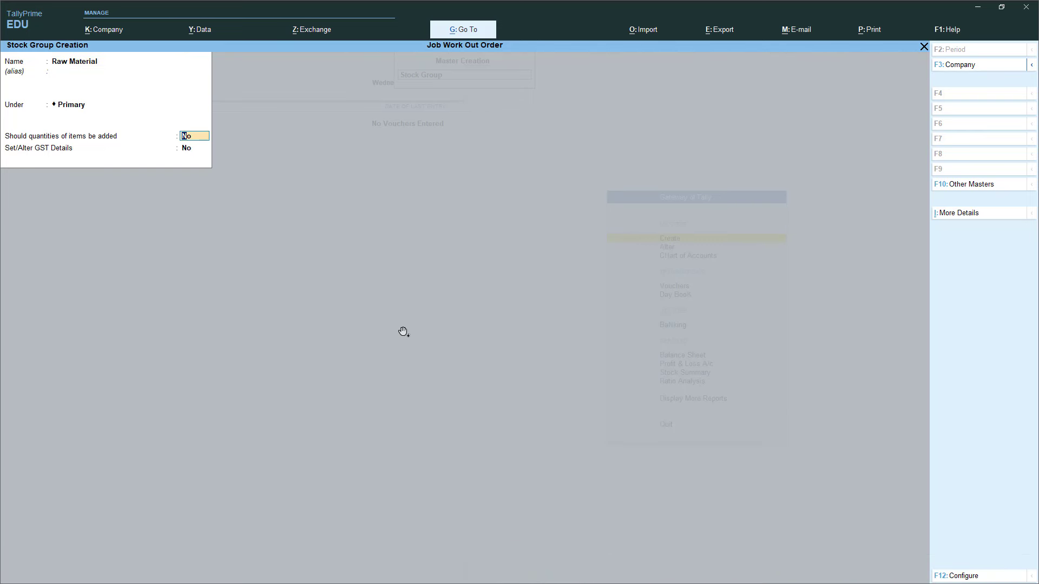
key(Return)
key(Return)
key(Return)
Create a stock group named Finished Goods under Primary with the default options
text(Fini)
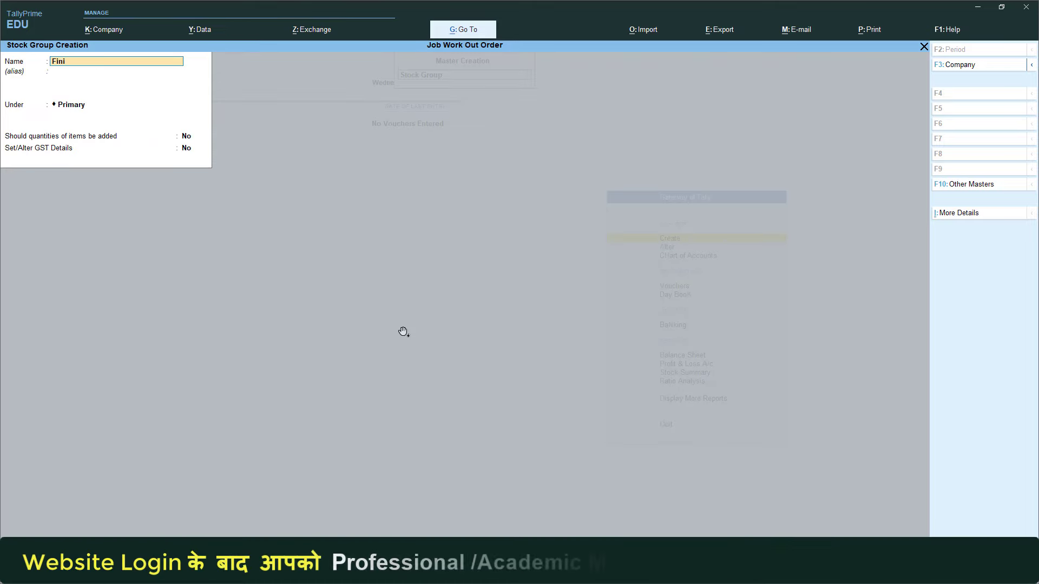
text(shed Godown)
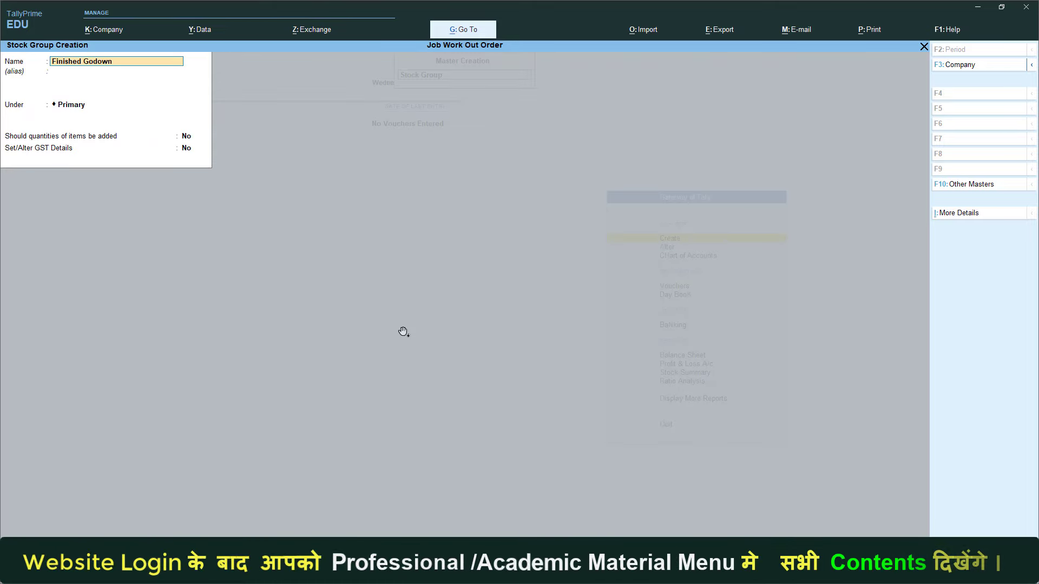
key(BackSpace)
key(BackSpace)
text(ds)
key(Return)
key(Return)
key(Return)
key(Return)
key(Return)
key(Return)
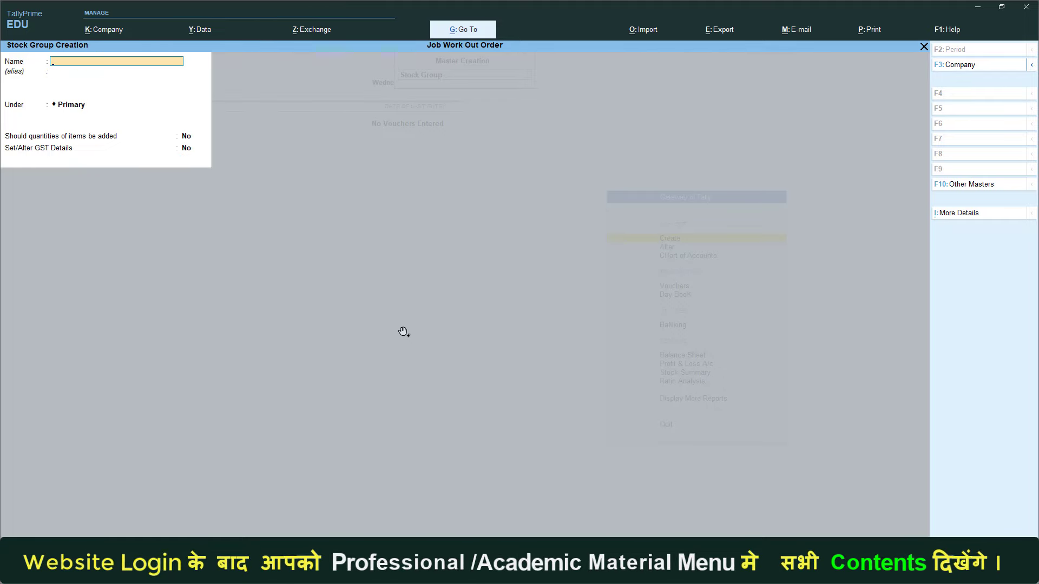
Create the simple unit MTR with the quantity code MTR-METERS and 2 decimal places
key(Escape)
key(Down)
key(Down)
key(Down)
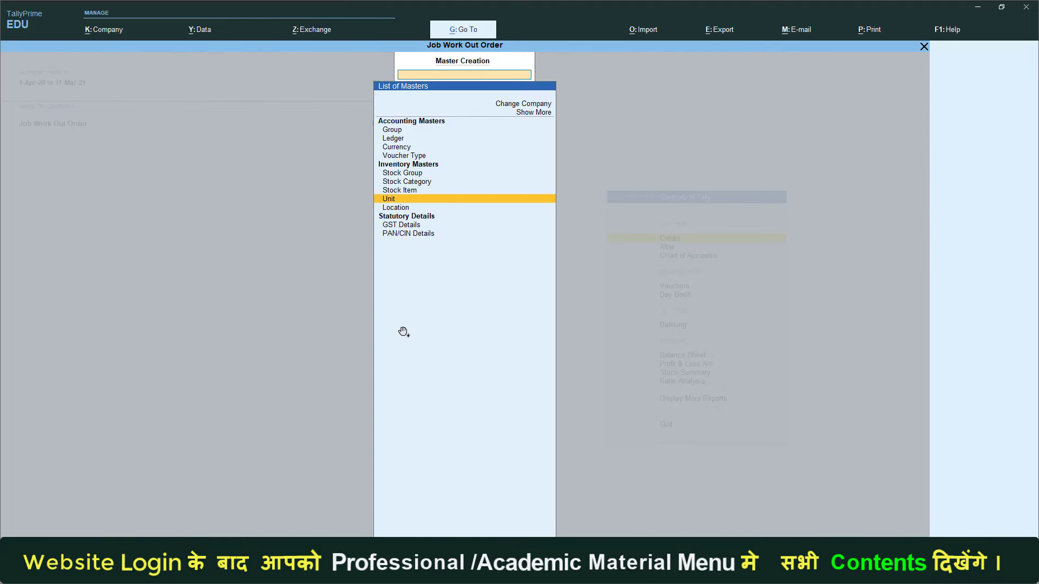
key(Return)
text(MTR)
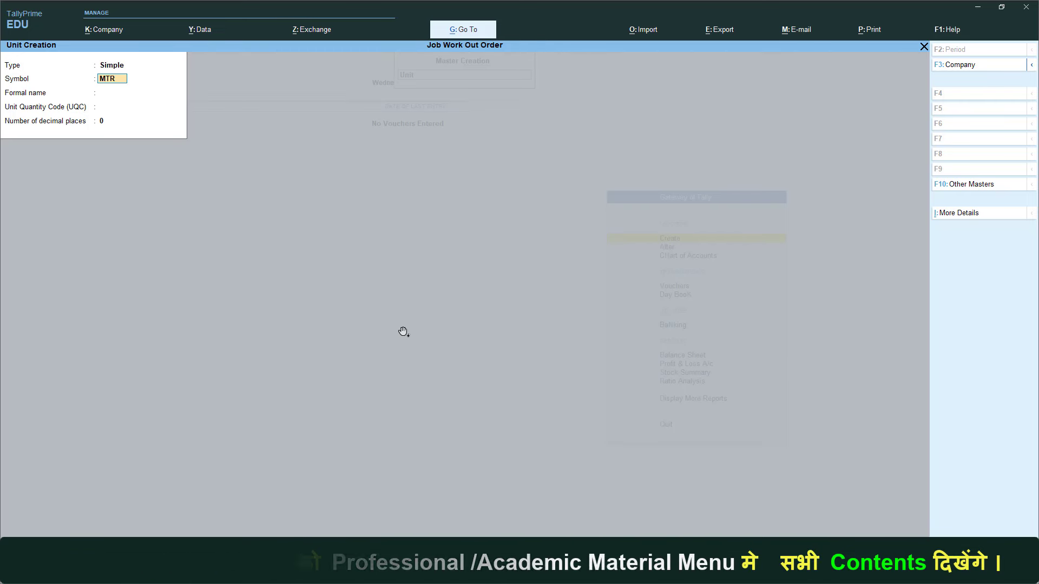
key(Return)
key(Return)
text(mtr)
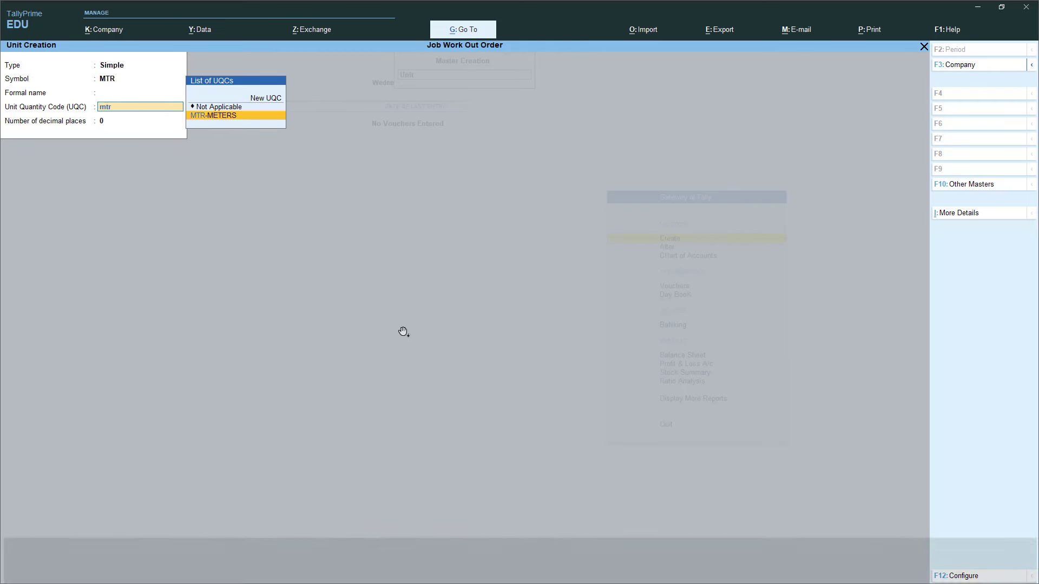
key(Return)
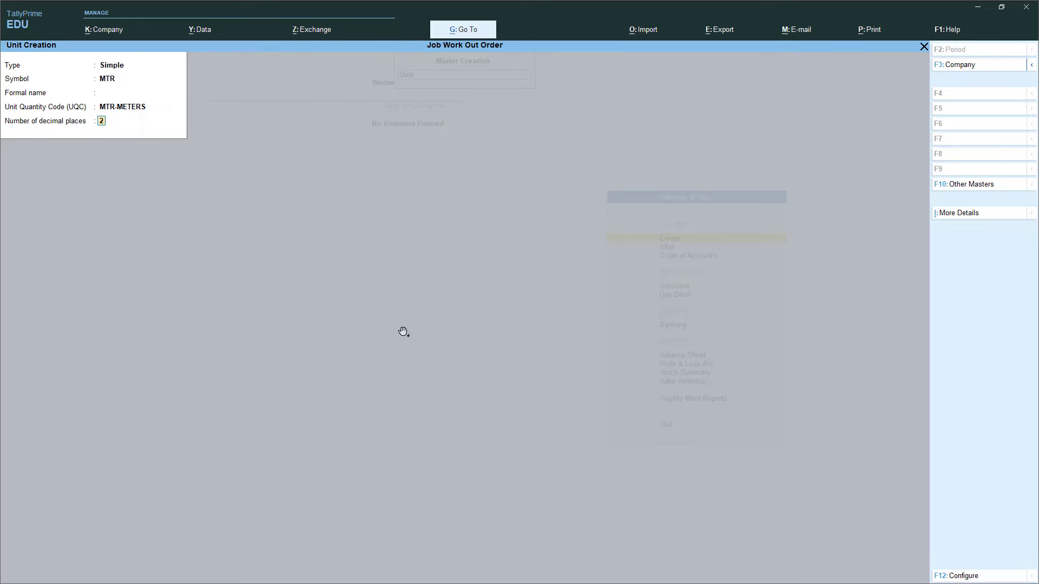
key(Return)
key(Return)
Create the simple unit PCS with the quantity code PCS-PIECES and 0 decimal places
text(PC)
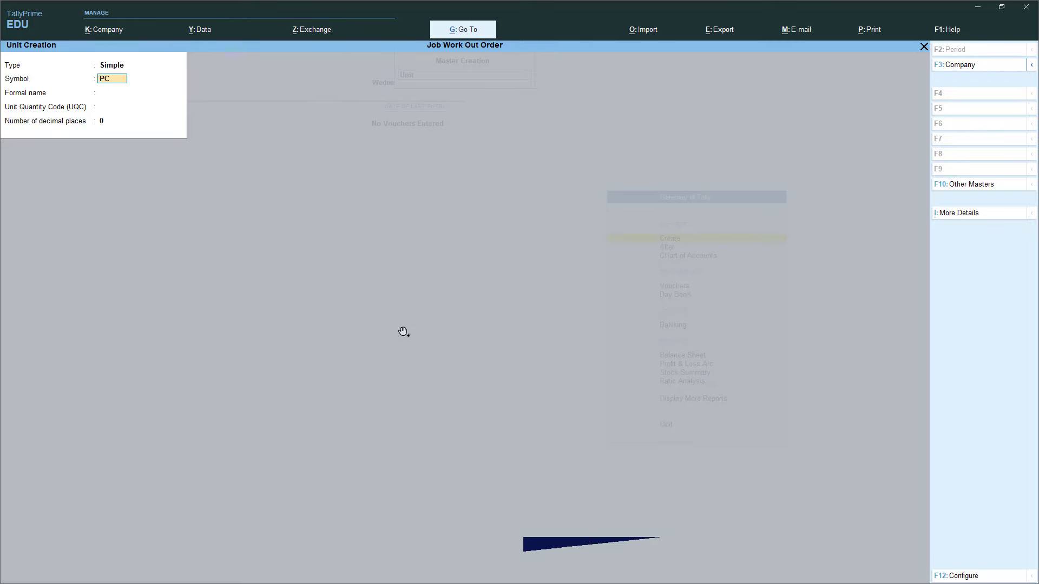
text(S)
key(Return)
key(Return)
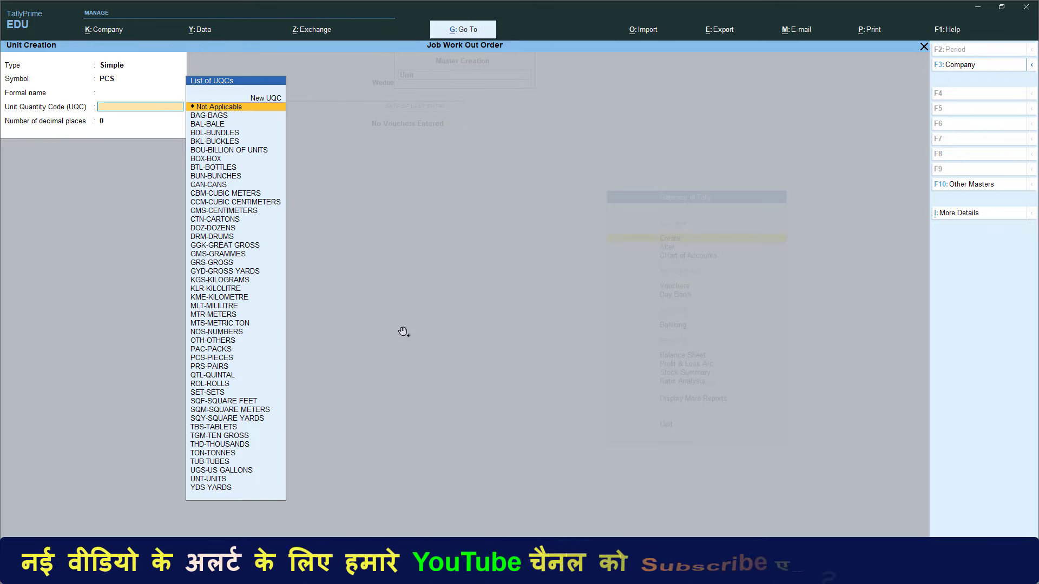
text(pcs)
key(Return)
key(Return)
key(Return)
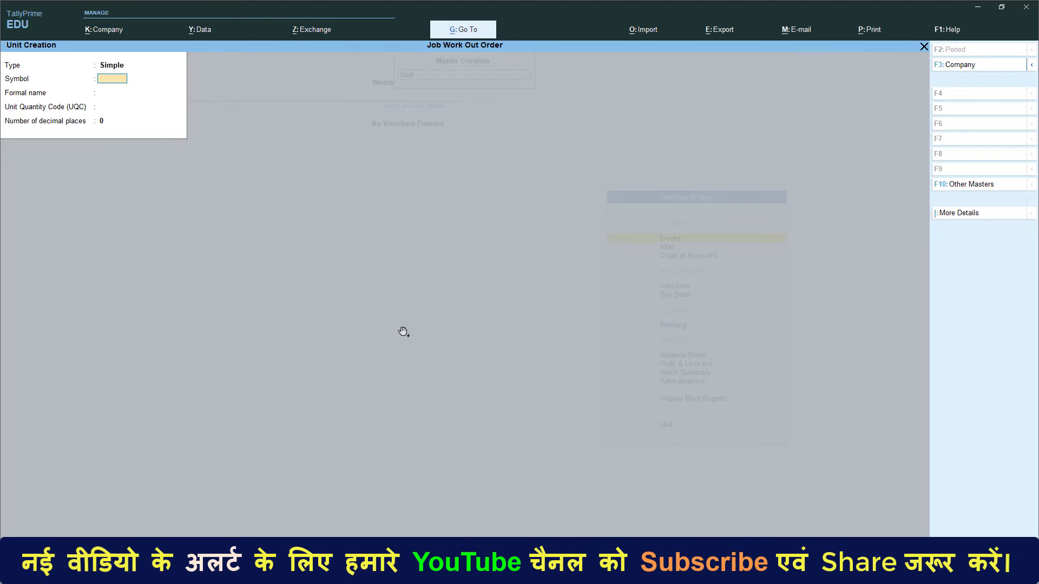
Create a location named JOb Work Out under Primary
key(Escape)
key(Down)
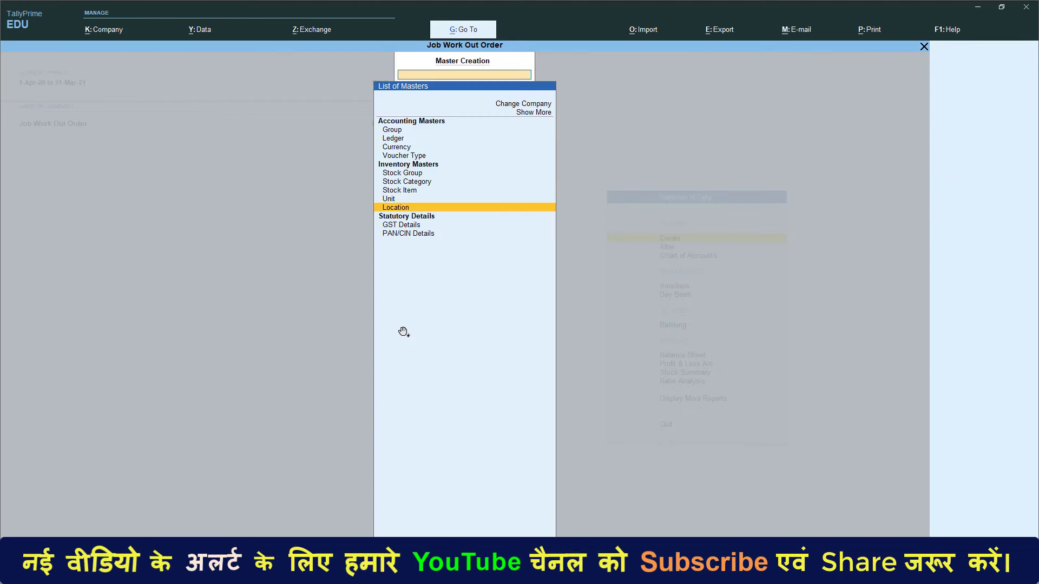
key(Return)
text(cJ)
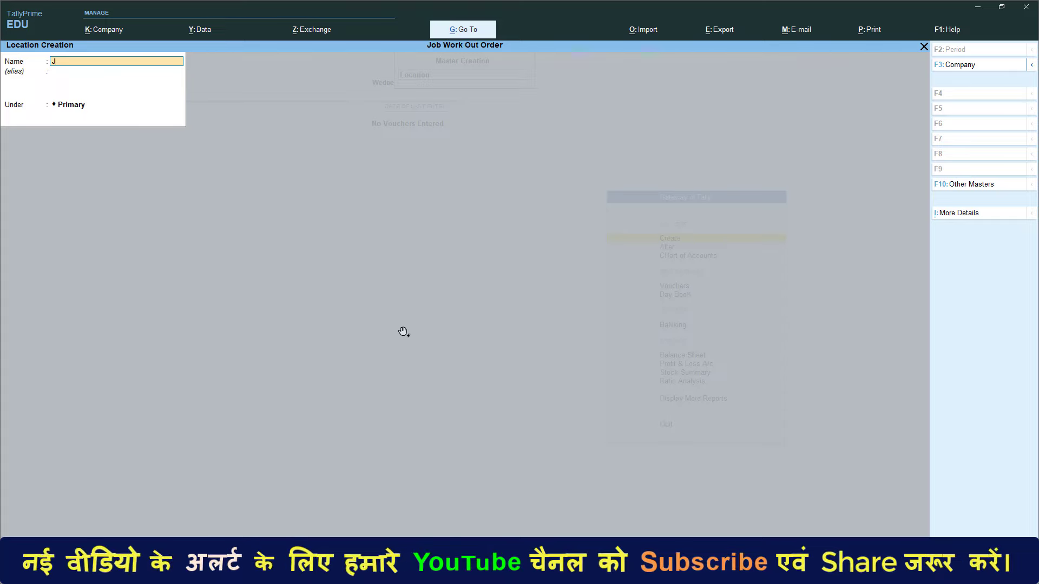
text(Ob Work Ou)
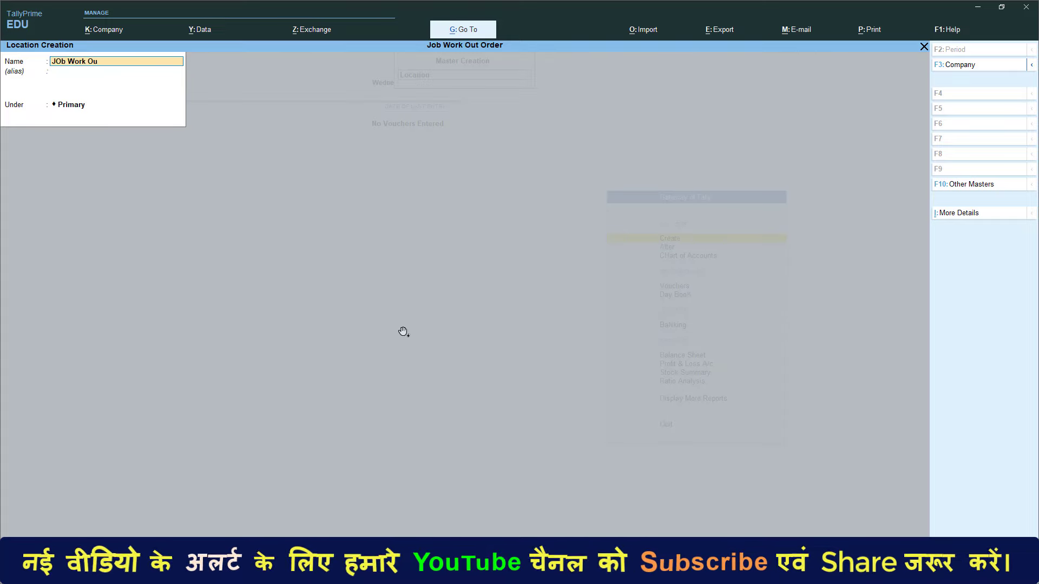
text(t)
key(Return)
key(Return)
key(Return)
Create a location named Finished Goods under Primary and leave location creation
text(F)
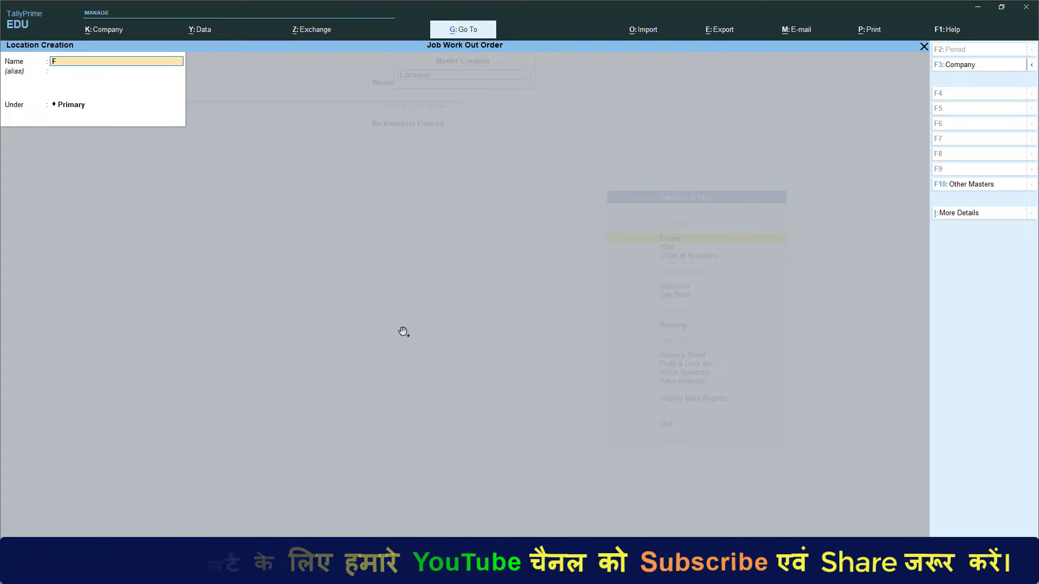
text(inished Goods)
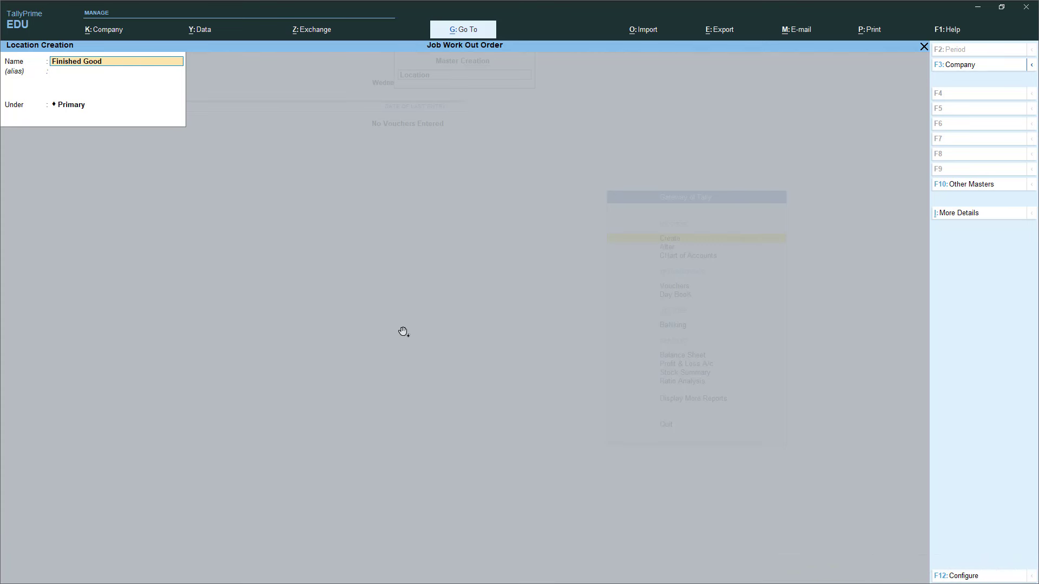
key(Return)
key(Return)
key(Return)
key(Escape)
key(Return)
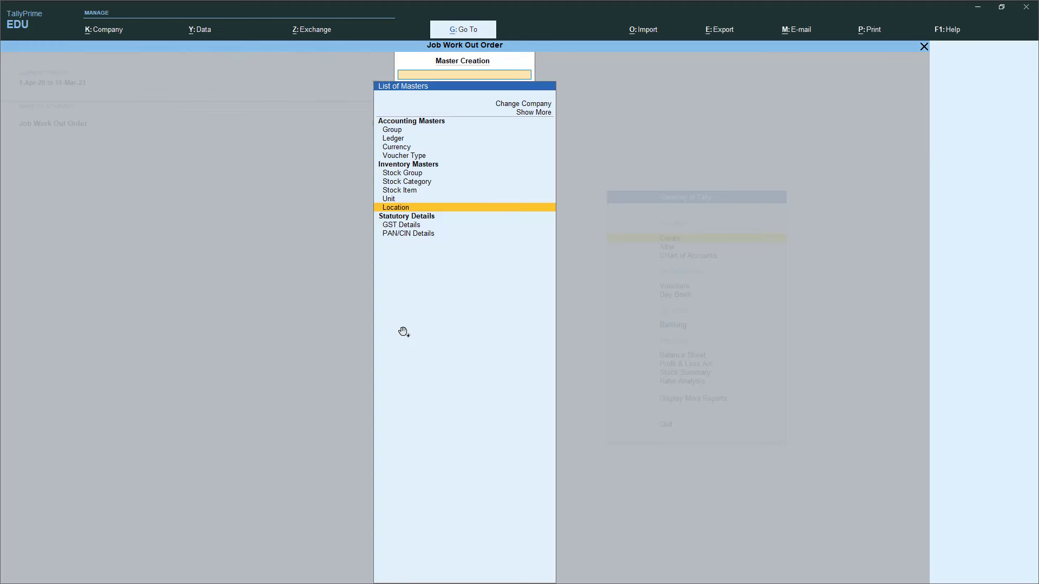
Reopen the JOb Work Out location for alteration and enable third party stock details in the location configuration
key(Return)
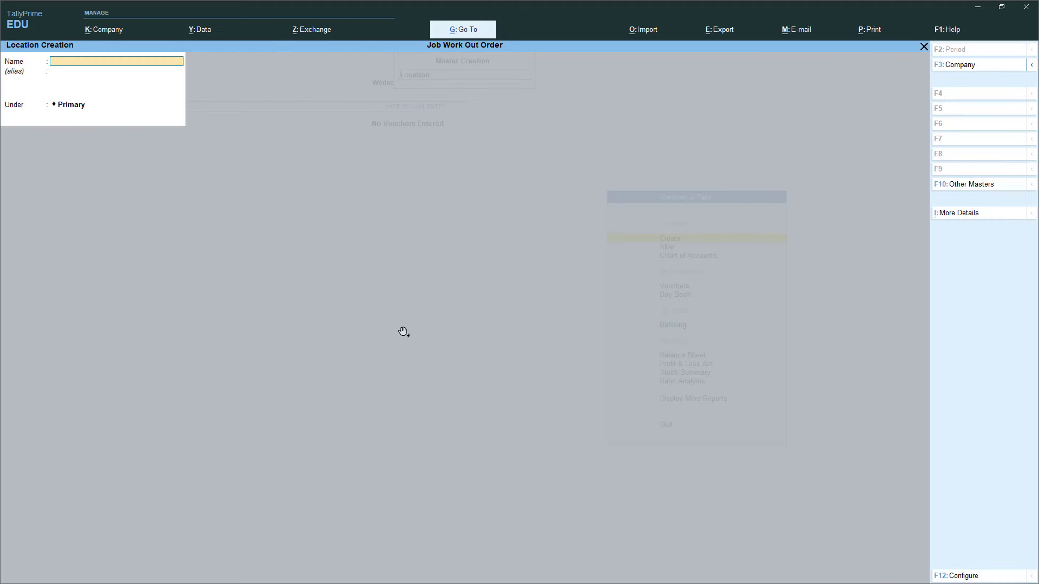
key(Page_Up)
key(Page_Up)
key(F12)
key(Return)
key(Return)
key(Return)
key(Return)
key(Return)
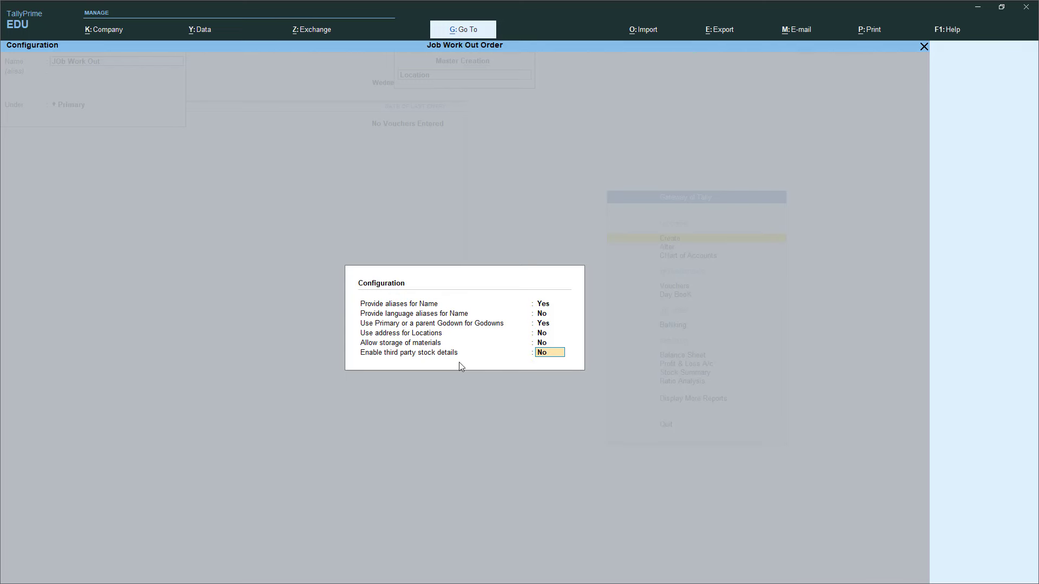
text(Yes)
key(Return)
key(Return)
key(Return)
key(Return)
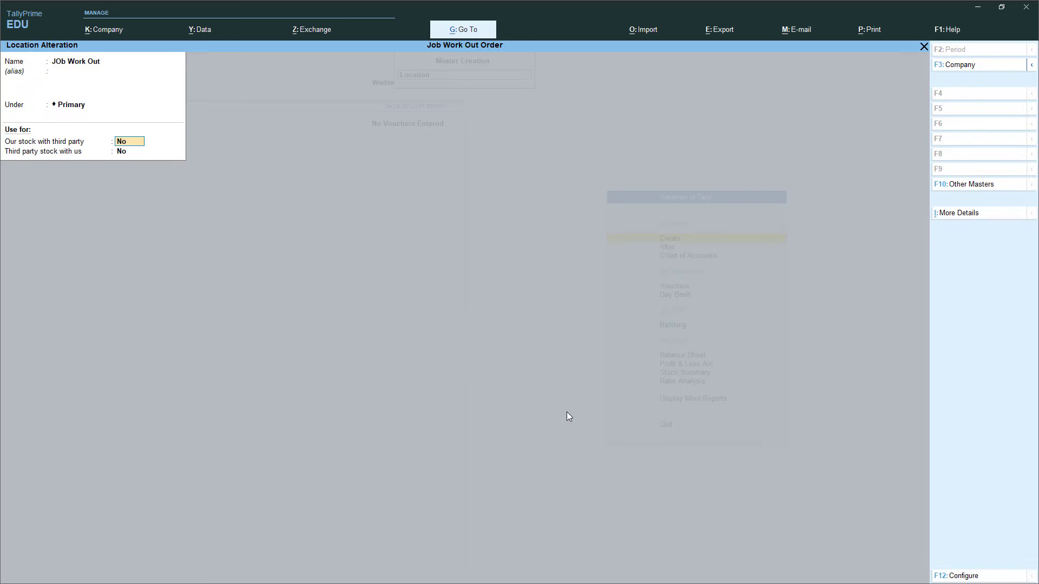
Set Our stock with third party to Yes for the JOb Work Out location, save it and leave location creation
text(Yes)
key(Return)
key(Return)
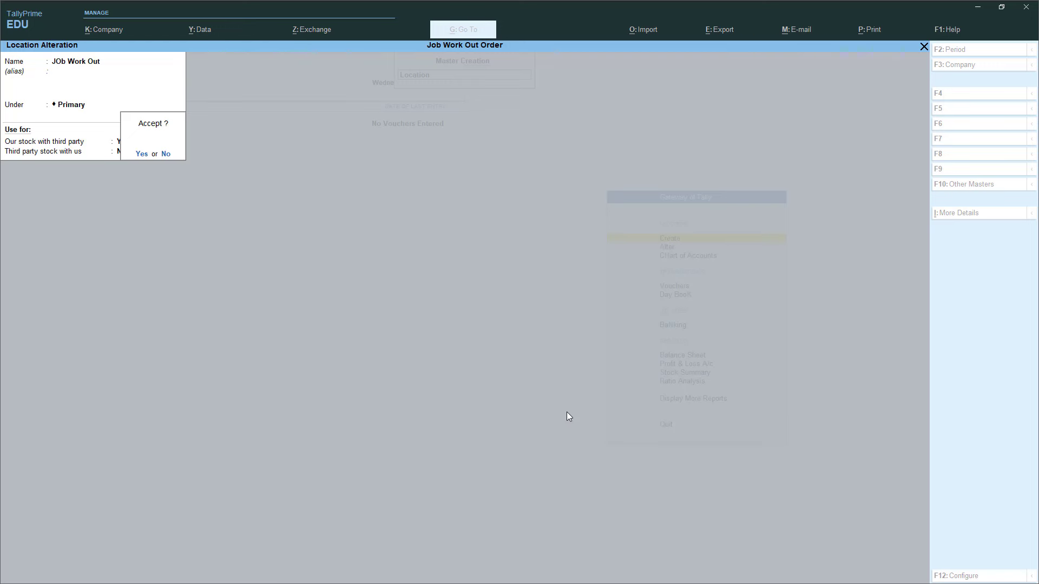
key(Return)
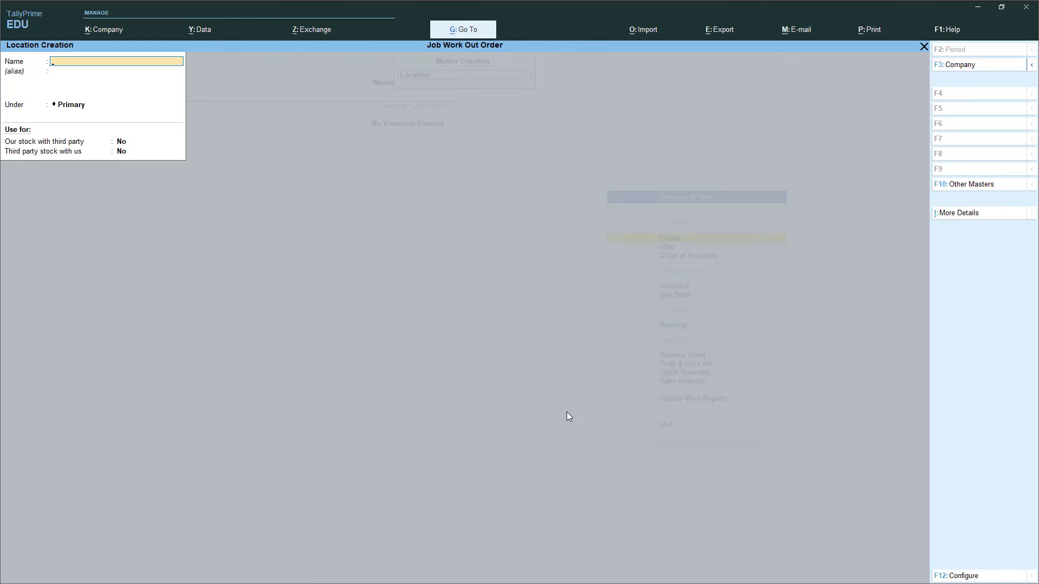
key(Escape)
key(Return)
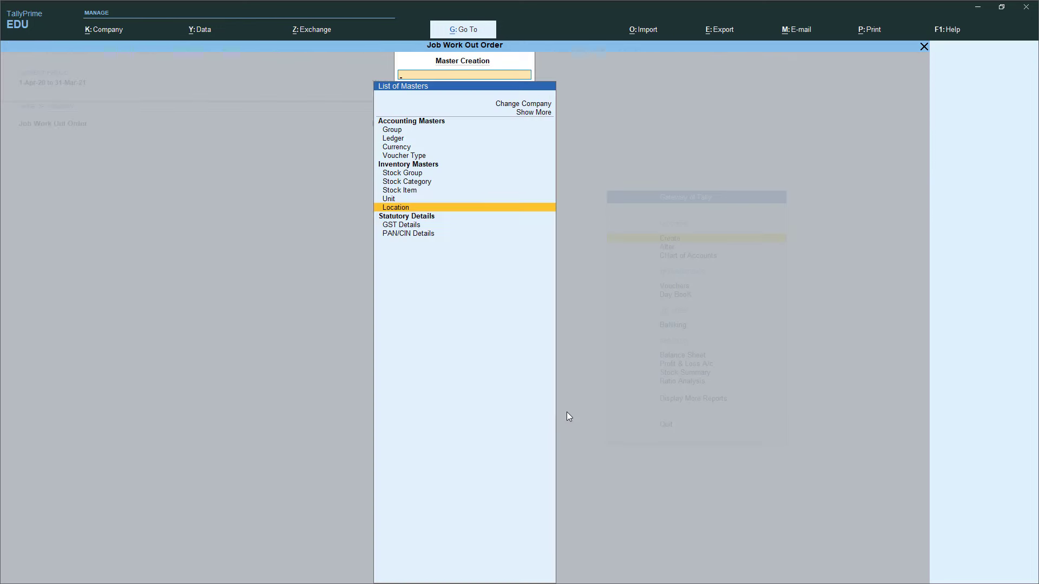
Start a stock item named Dupatta under Primary with MTR as its unit
key(Up)
key(Up)
key(Up)
key(Down)
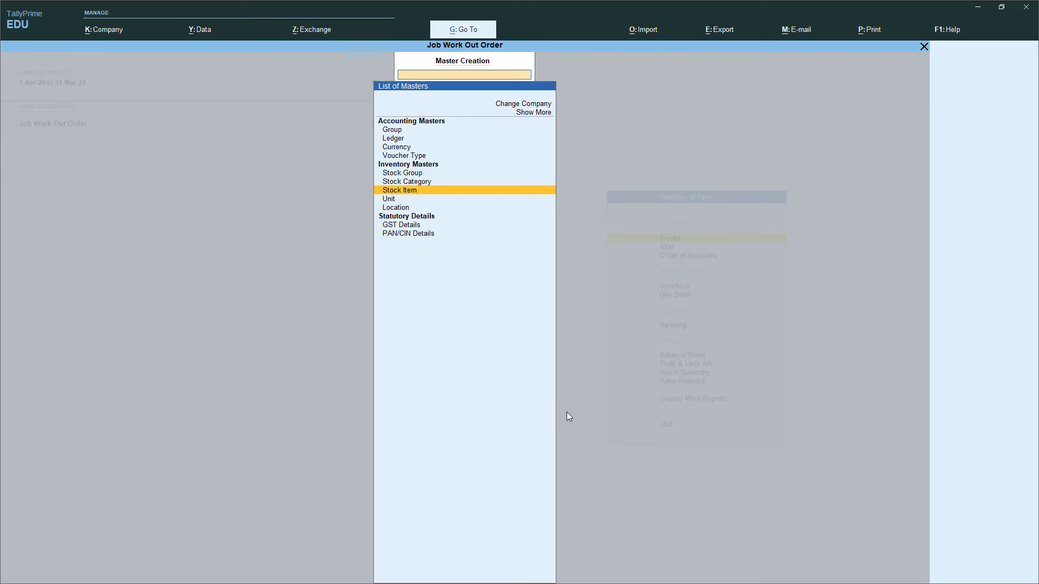
key(Return)
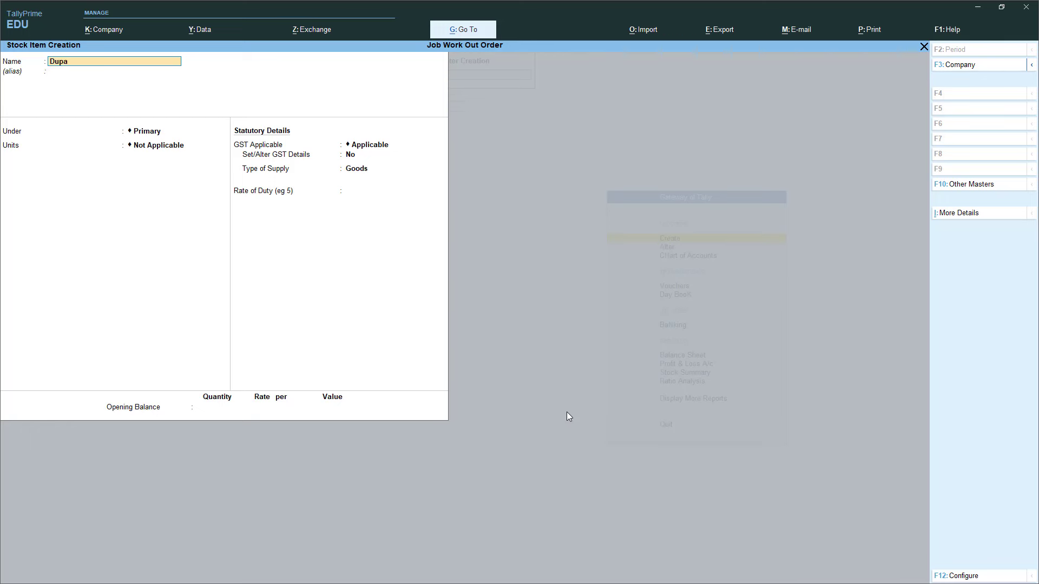
text(Dupatta)
key(Return)
key(Return)
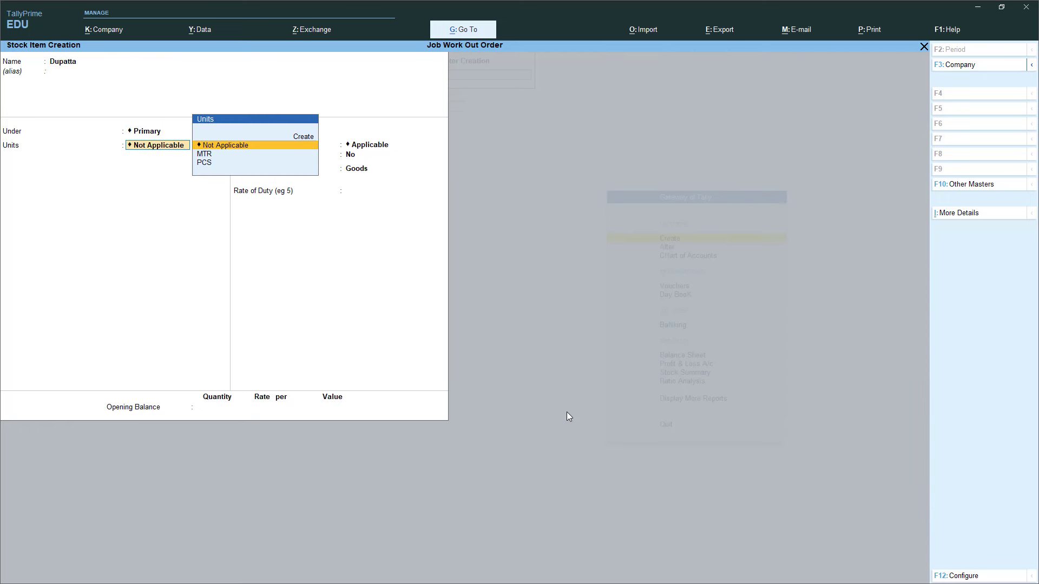
key(Down)
key(Return)
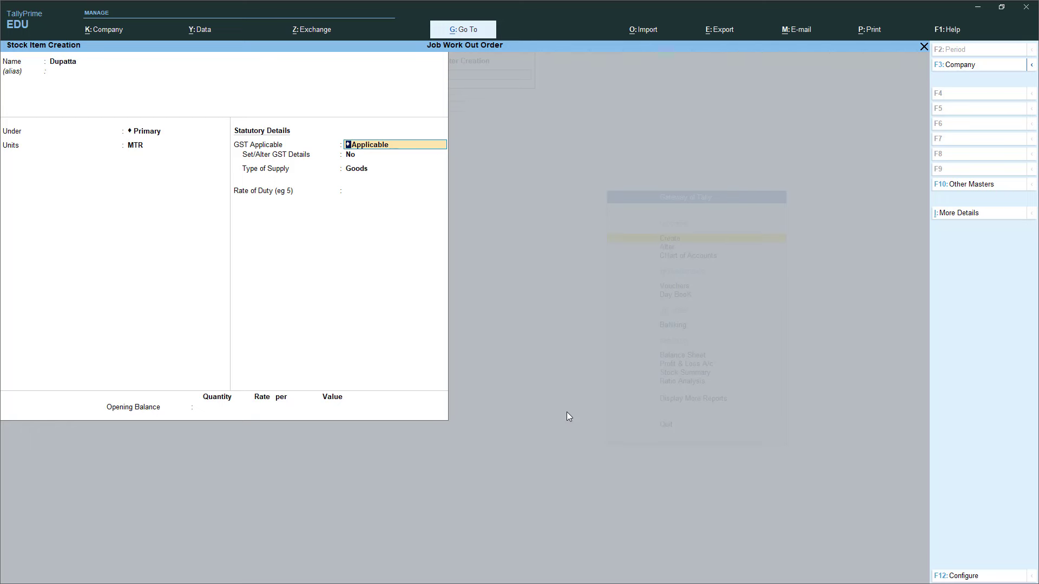
Enable Use Alternative Units in the stock item configuration and return to the Dupatta item
key(BackSpace)
key(F12)
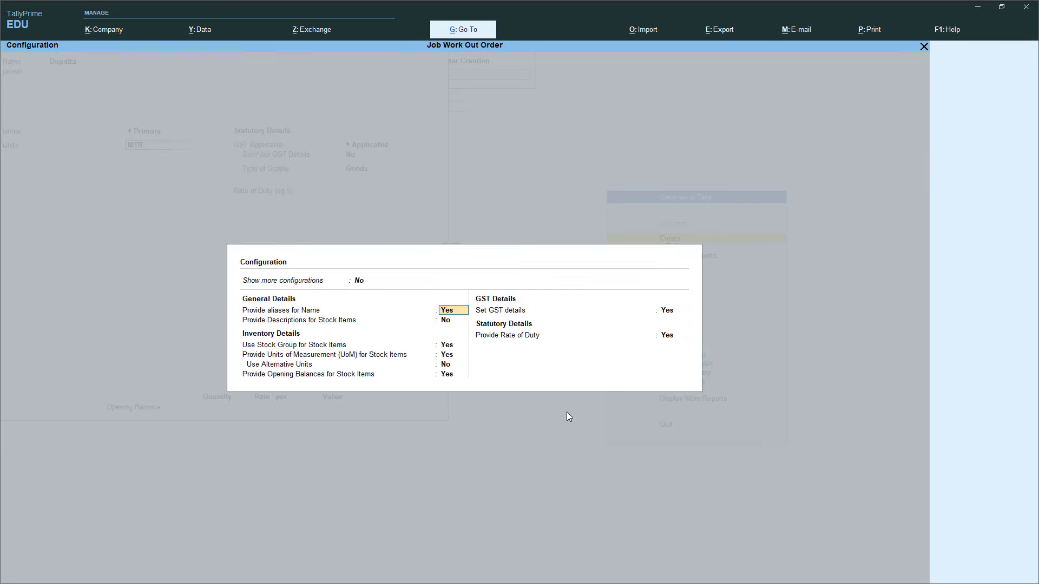
key(Return)
key(Return)
key(Return)
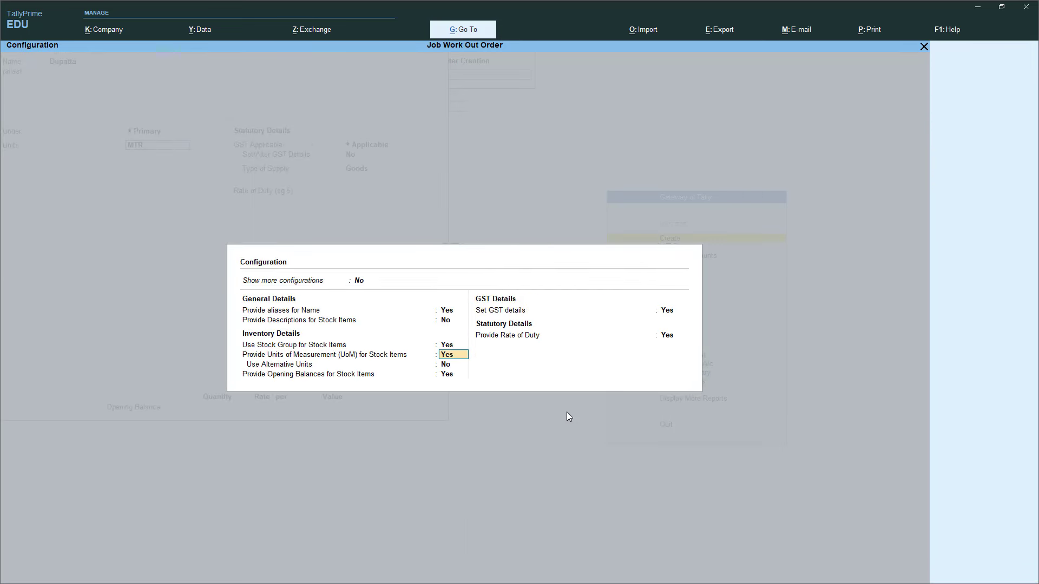
key(Return)
text(y)
key(Return)
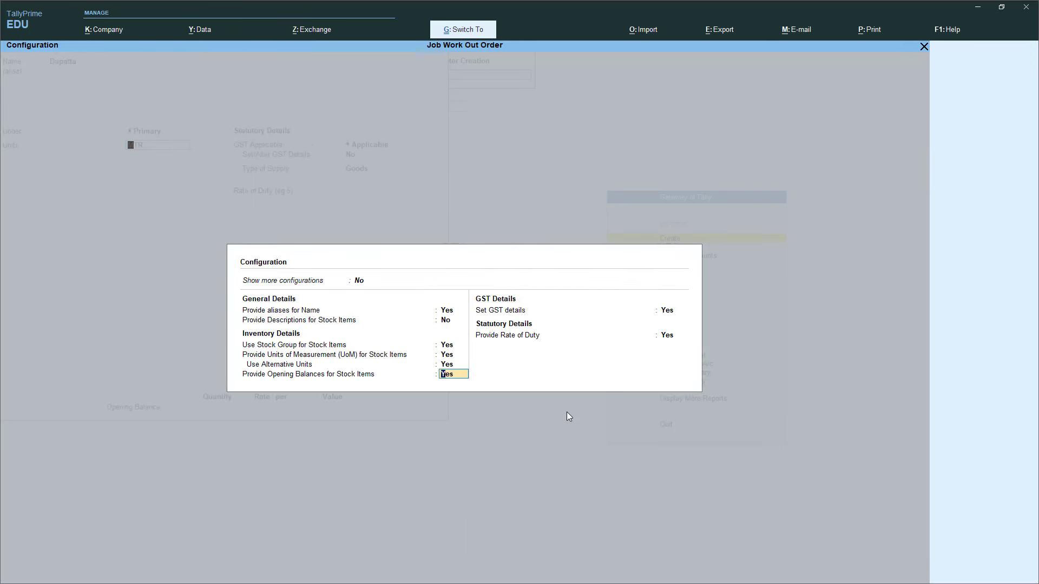
key(Return)
key(Return)
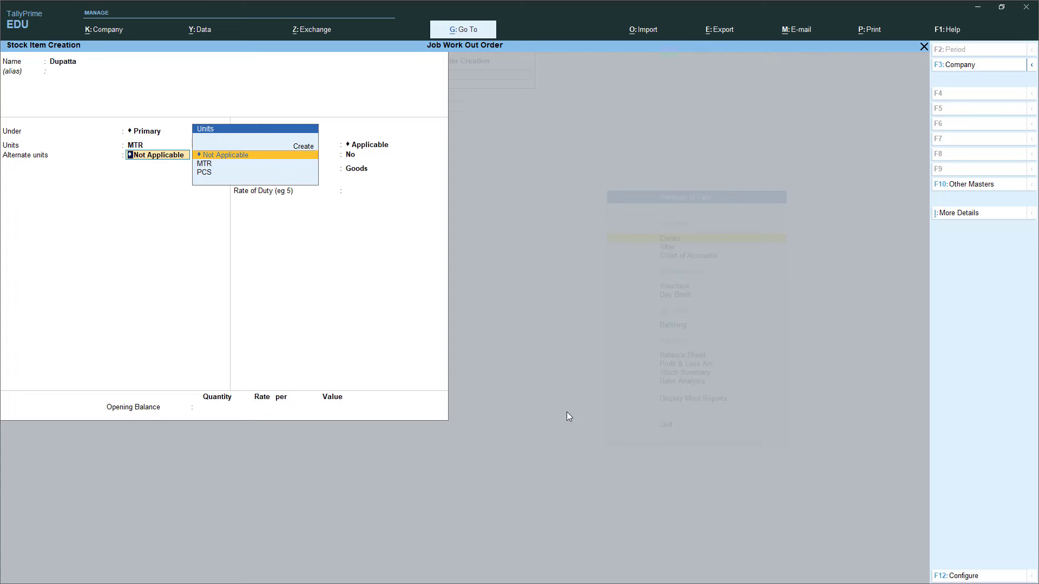
Give Dupatta the alternate unit PCS, with 1 PCS equal to 2.15 MTR
key(Down)
key(Down)
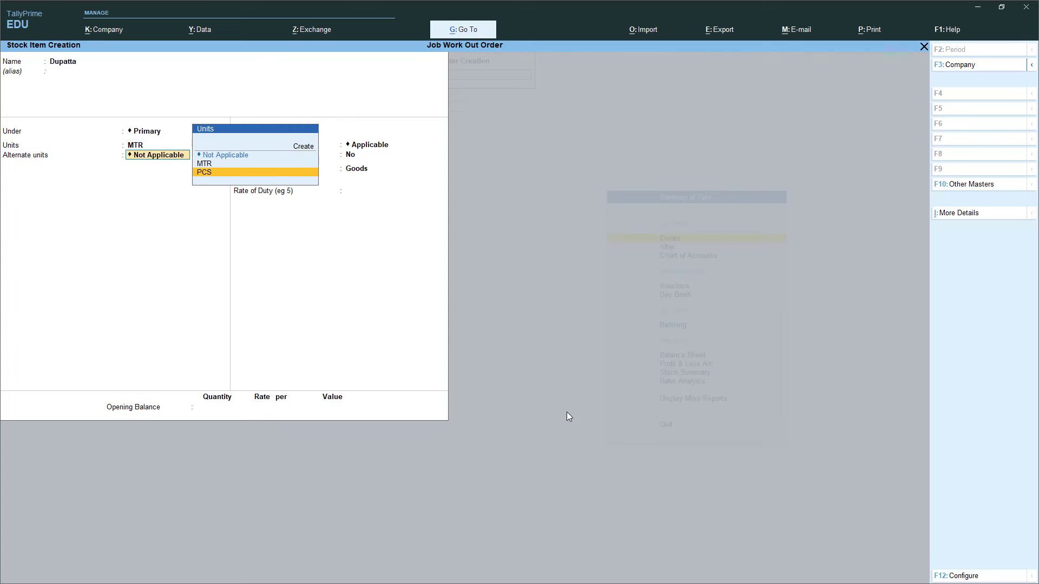
key(Return)
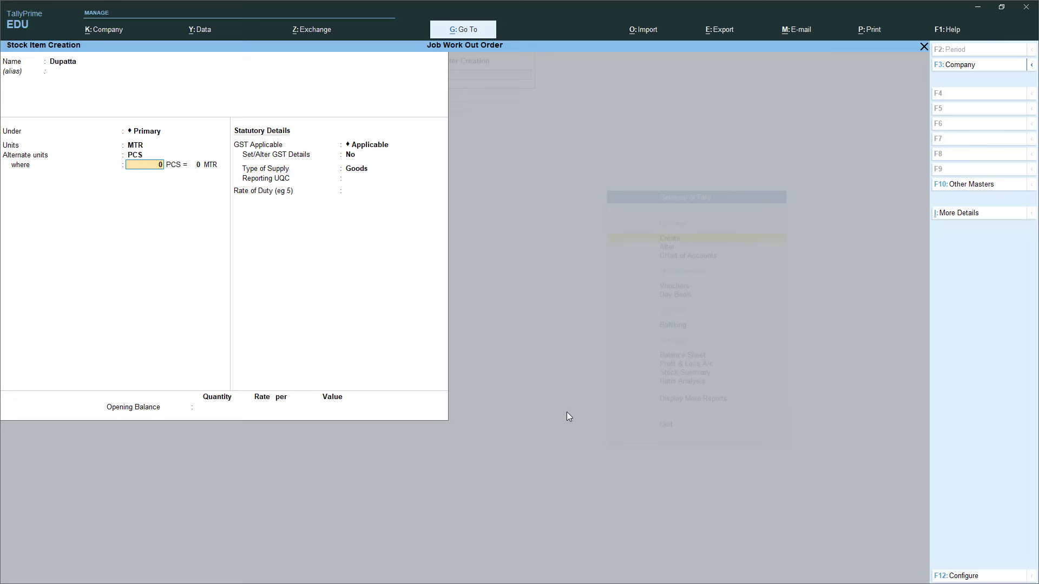
text(1)
key(Return)
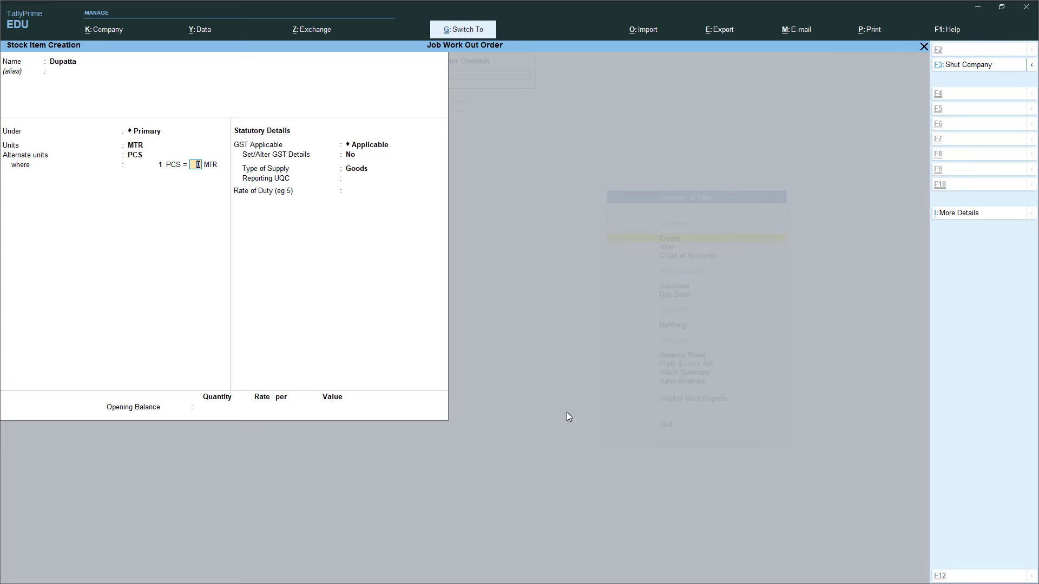
text(2.15)
key(Return)
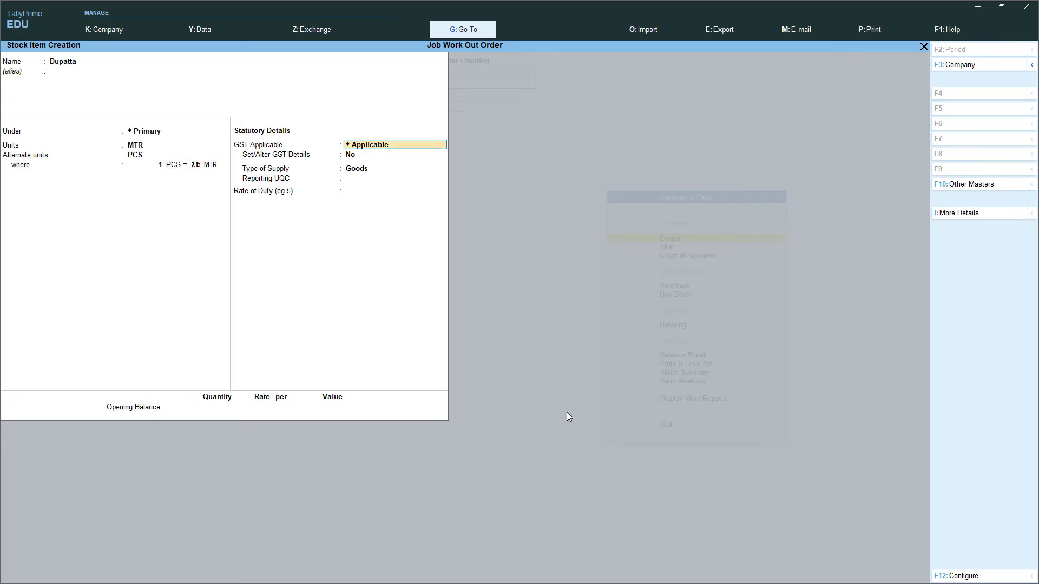
Turn on Set/Alter GST Details for Dupatta and enter Dupatta as the description and 2911 as the HSN/SAC
key(Return)
text(y)
key(Return)
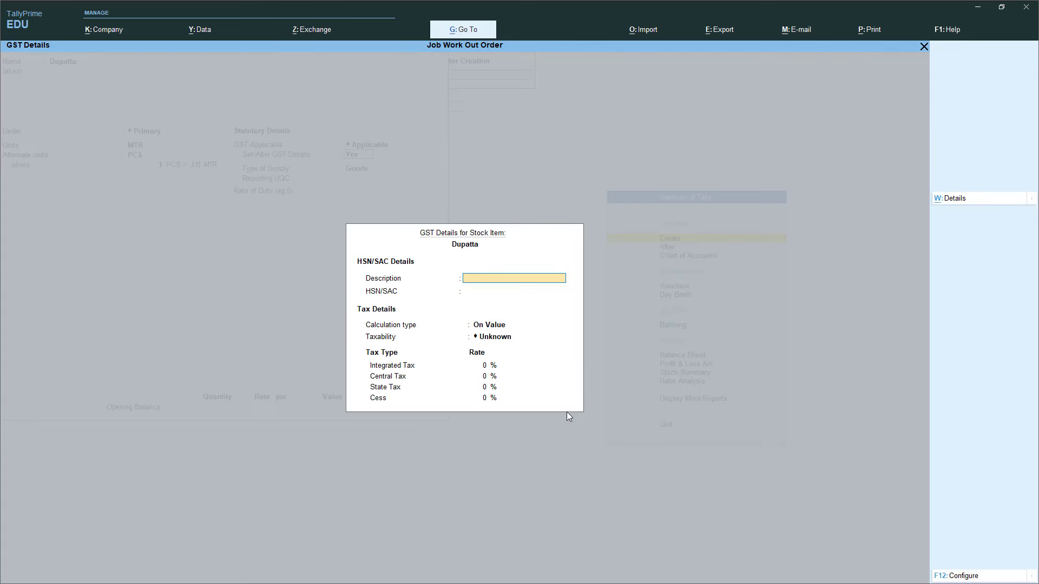
text(Dupatta)
key(Return)
text(2911)
key(Return)
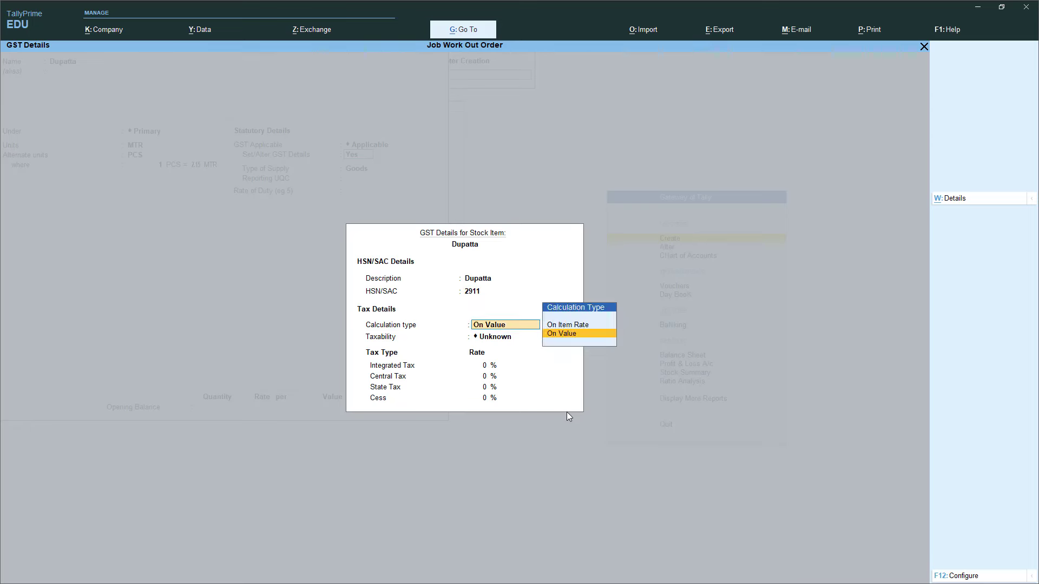
Set Dupatta's GST calculation to On Value, taxability to Taxable and integrated tax to 5%, and accept the GST details
key(Return)
key(Down)
key(Down)
key(Down)
key(Return)
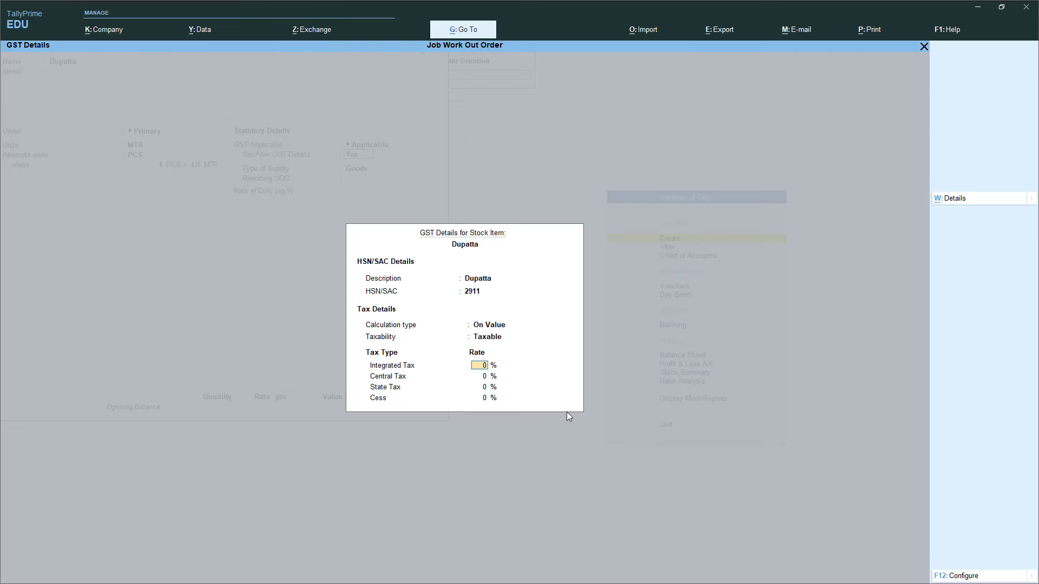
text(5)
key(Return)
key(Return)
key(Return)
key(Return)
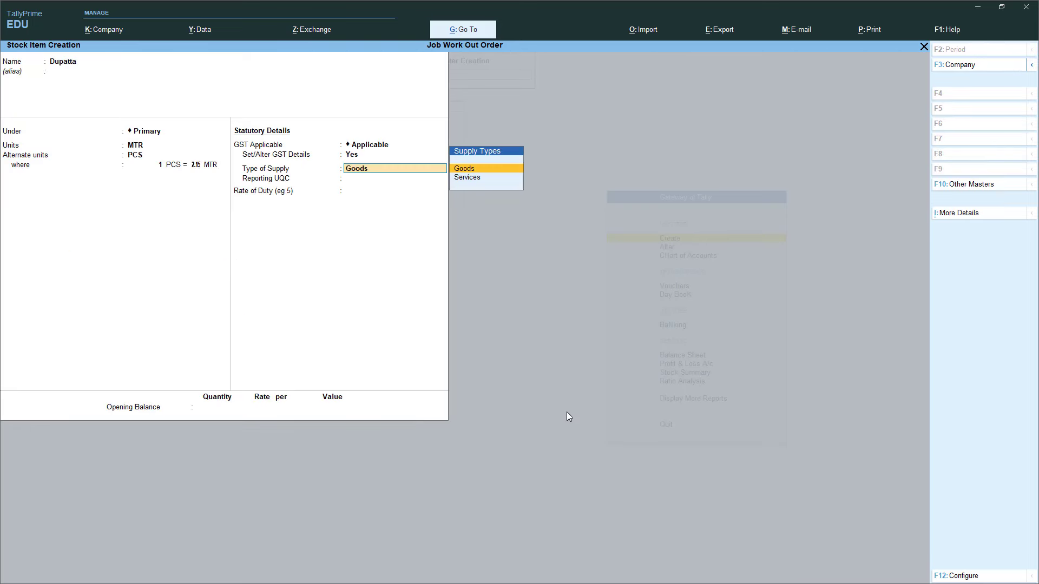
Keep Goods as Dupatta's type of supply, leave the rate of duty empty and save the stock item
key(Return)
key(Return)
key(Return)
key(Return)
key(Return)
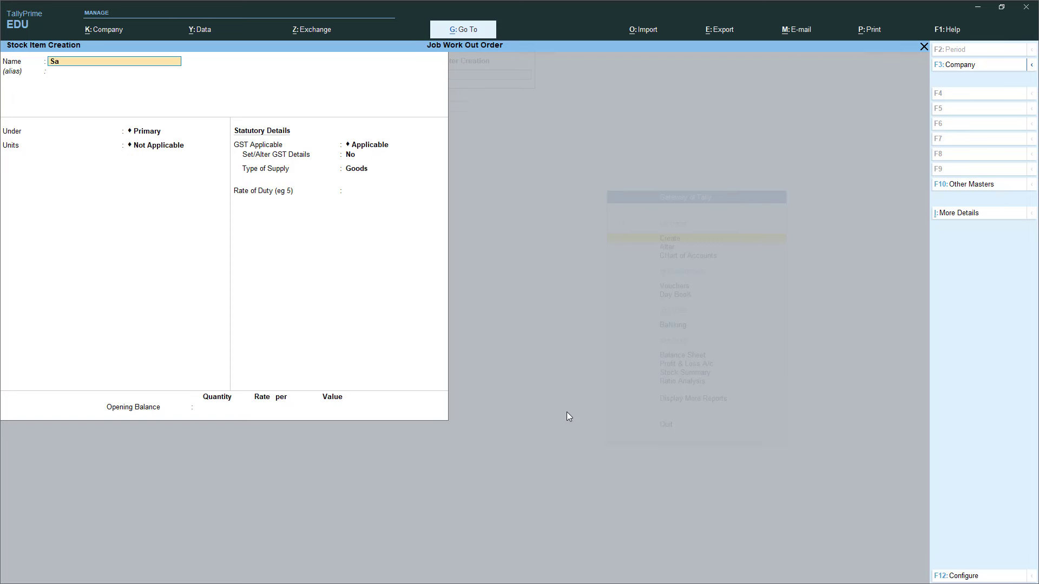
text(Salwar)
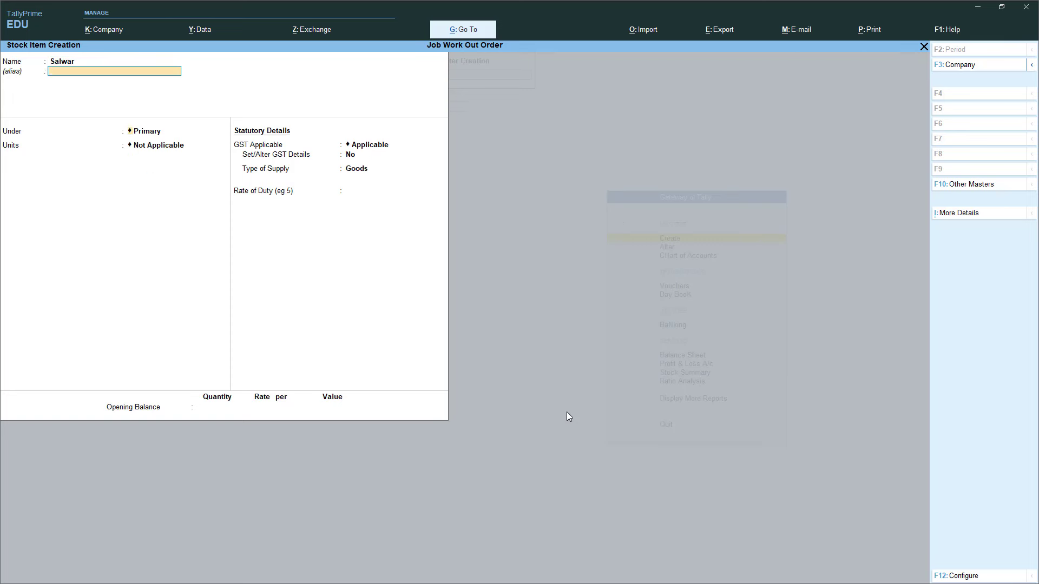
key(Return)
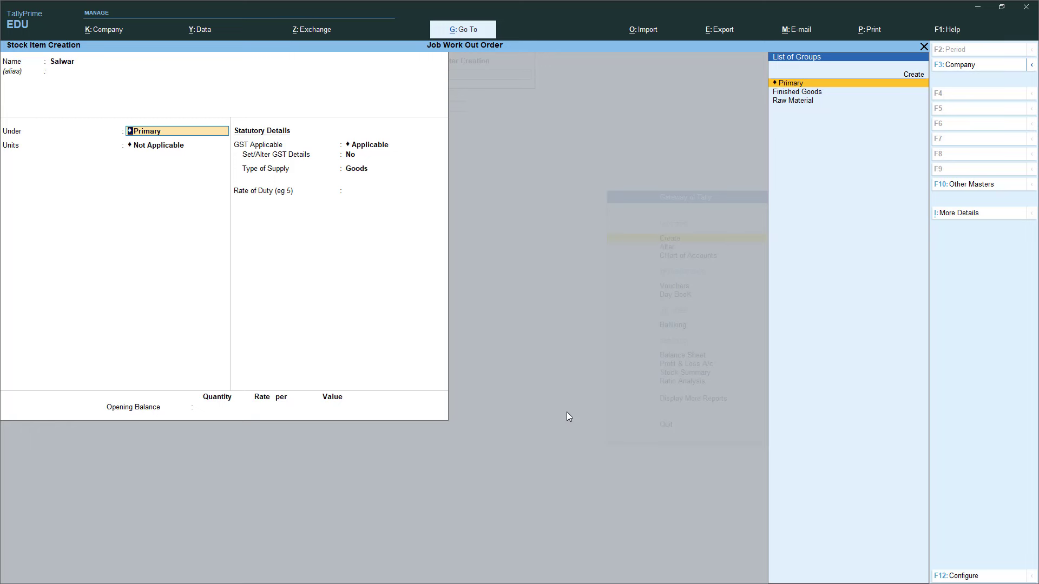
key(Escape)
key(y)
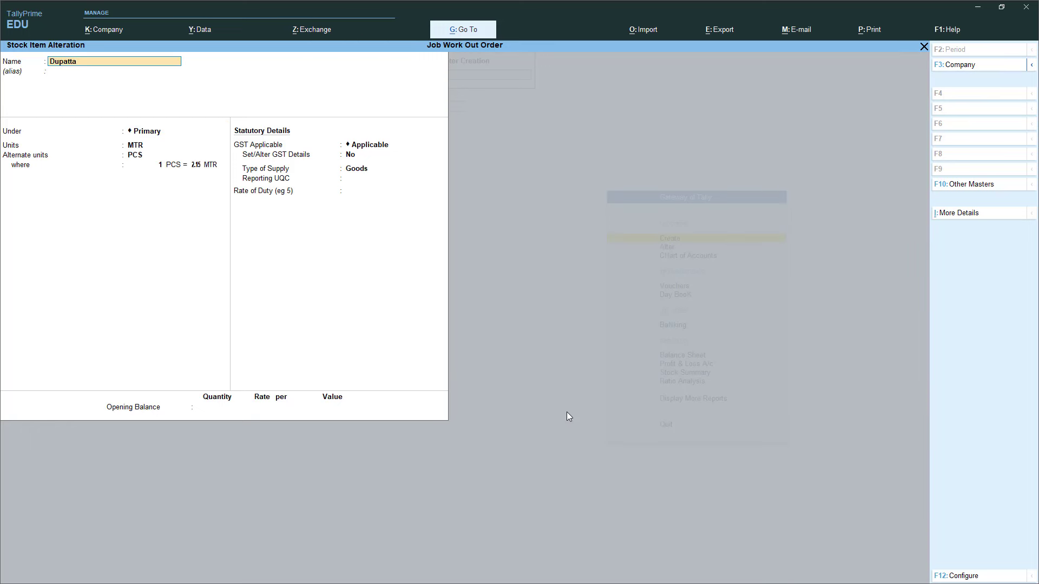
Move the Dupatta stock item under the Raw Material group and save the alteration
key(Return)
key(Down)
key(Down)
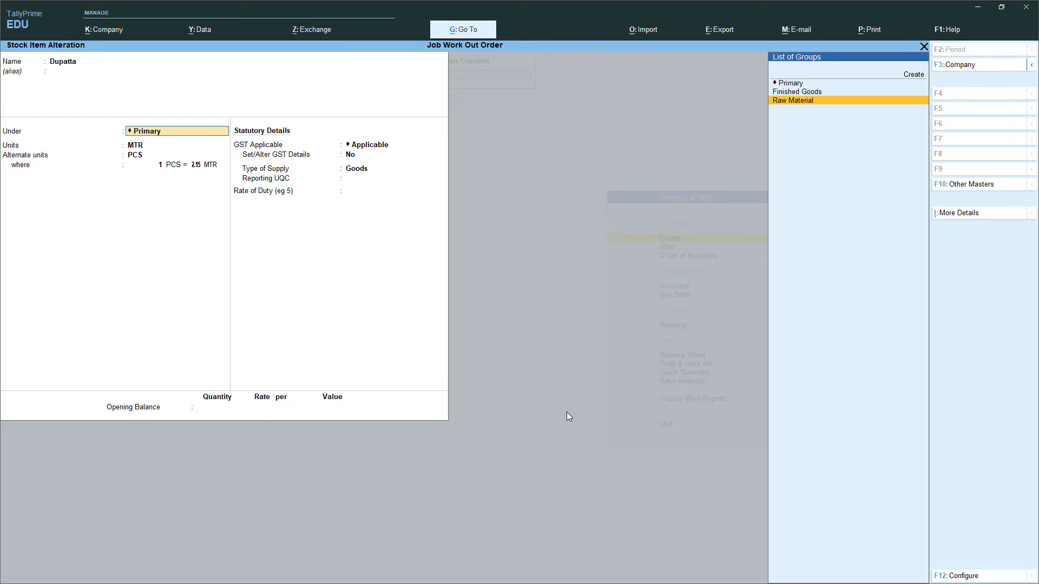
key(Return)
key(Return)
key(Return)
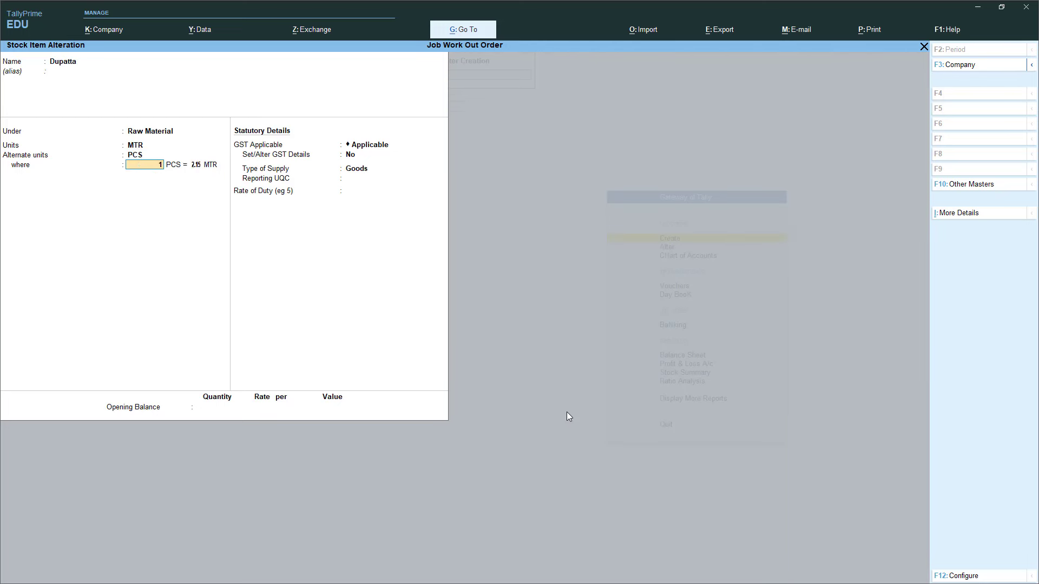
key(Return)
key(Return)
key(Return)
key(Return)
key(Return)
key(Return)
key(Return)
key(Return)
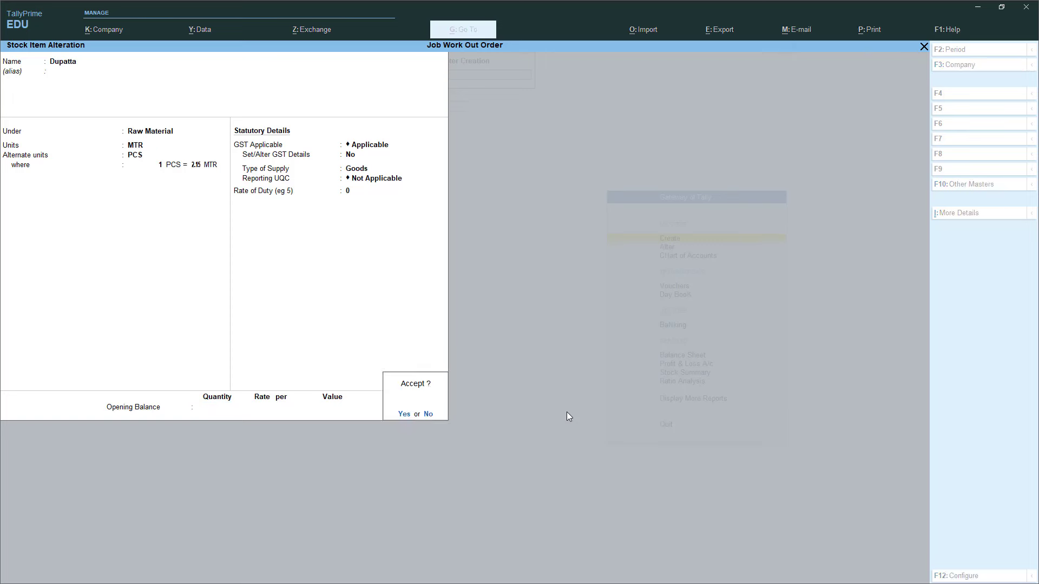
key(Return)
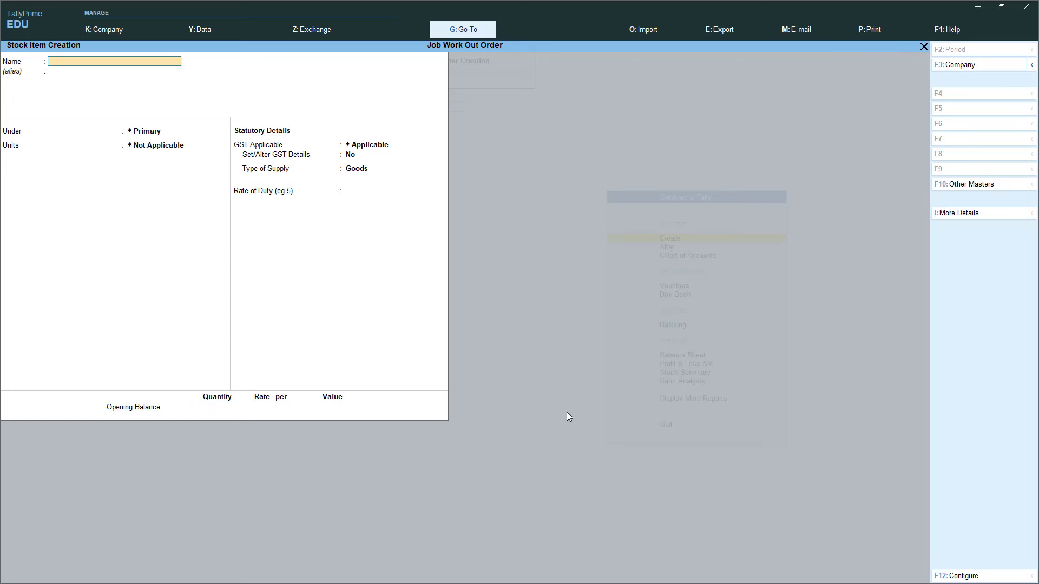
Start a stock item named Salwar under Raw Material with MTR as its unit
text(Salw)
key(Return)
key(Down)
key(Down)
key(Return)
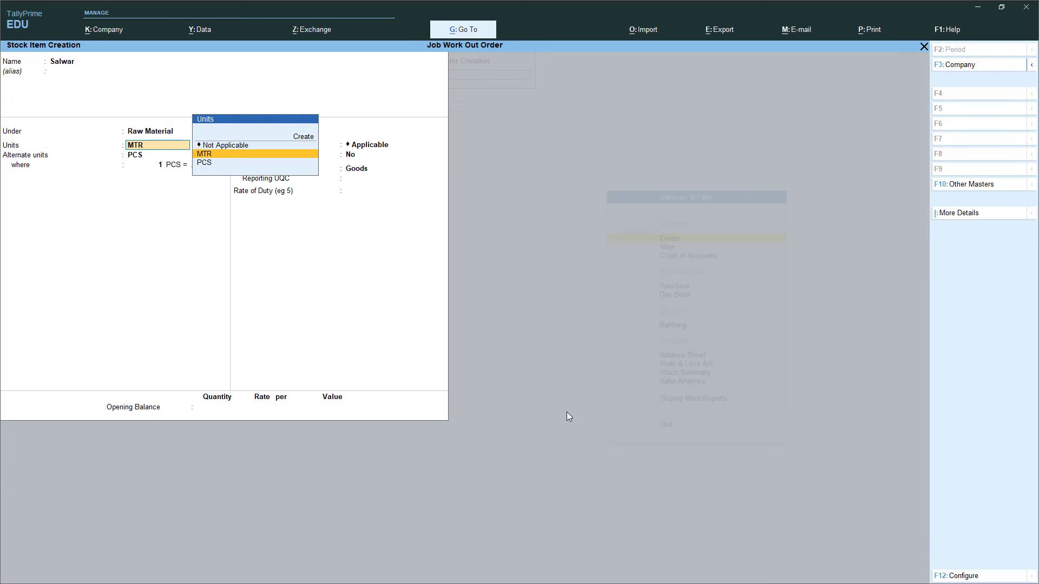
key(Return)
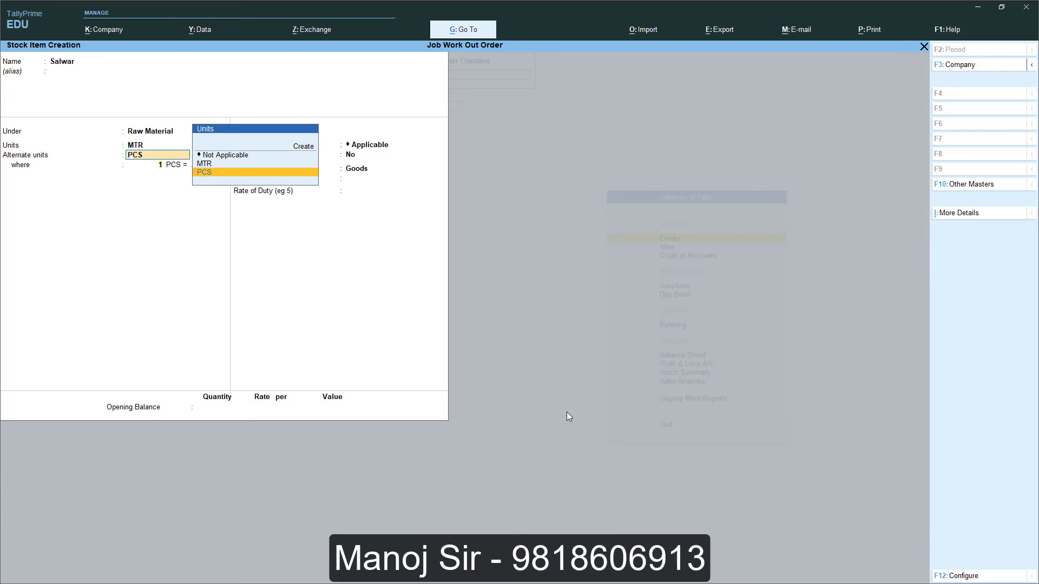
Set Salwar's alternate unit to PCS, with 1 PCS equal to 2.50 MTR
key(Return)
key(Return)
text(2.15)
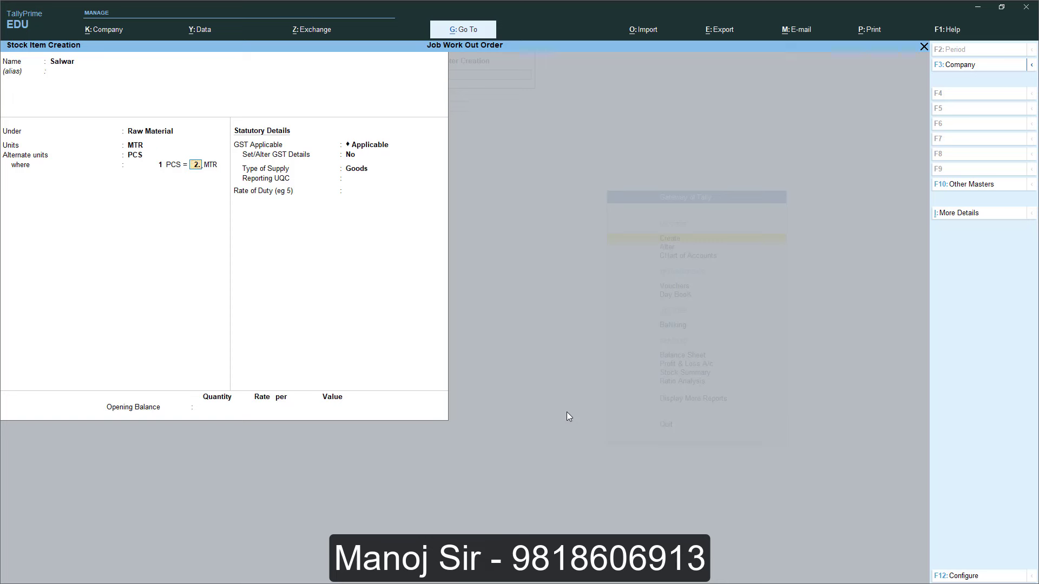
key(Return)
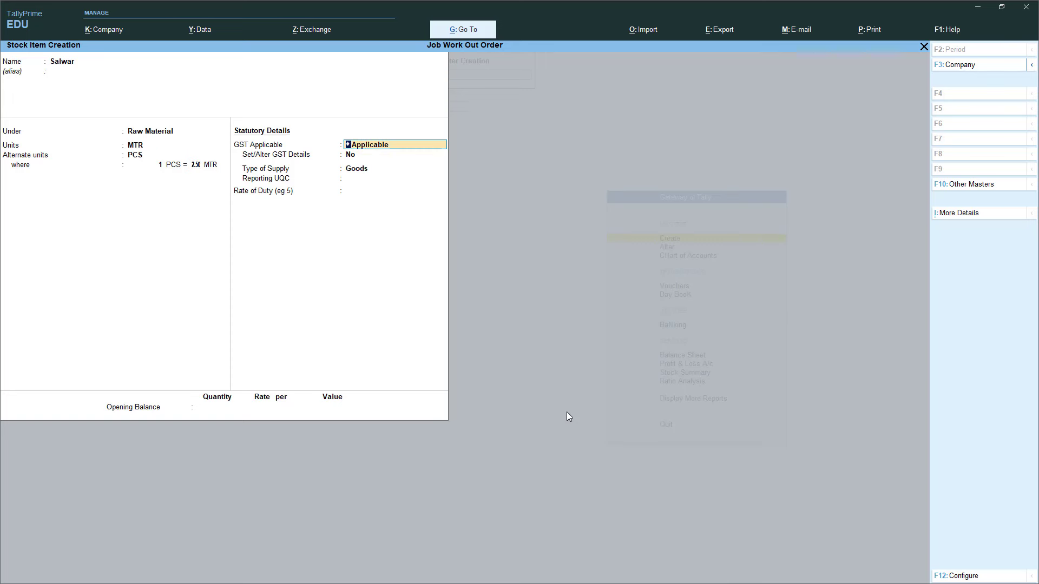
Turn on Set/Alter GST Details for Salwar and enter Salwar as the description and 9201 as the HSN/SAC
key(Return)
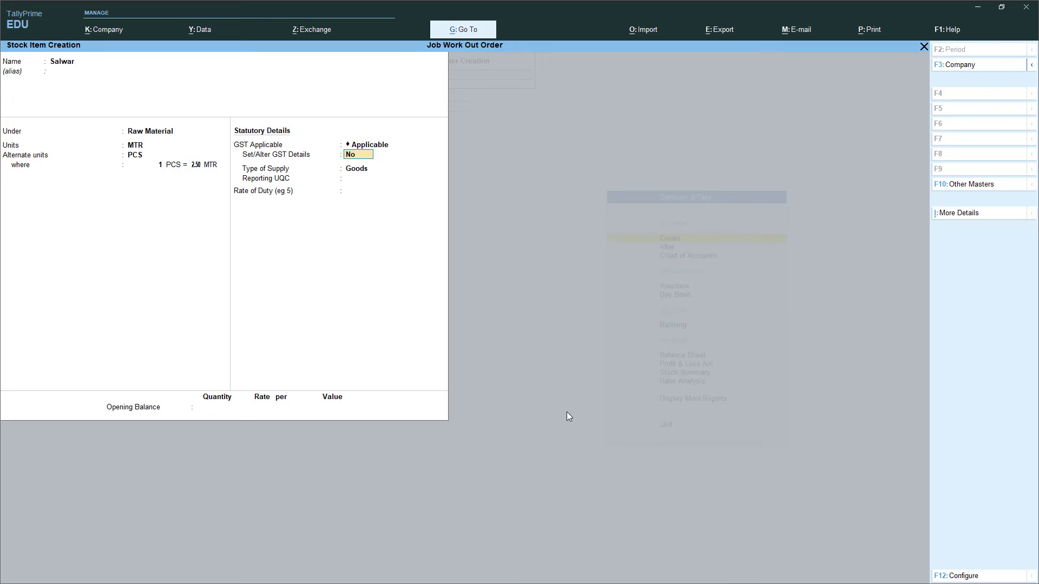
key(y)
key(Return)
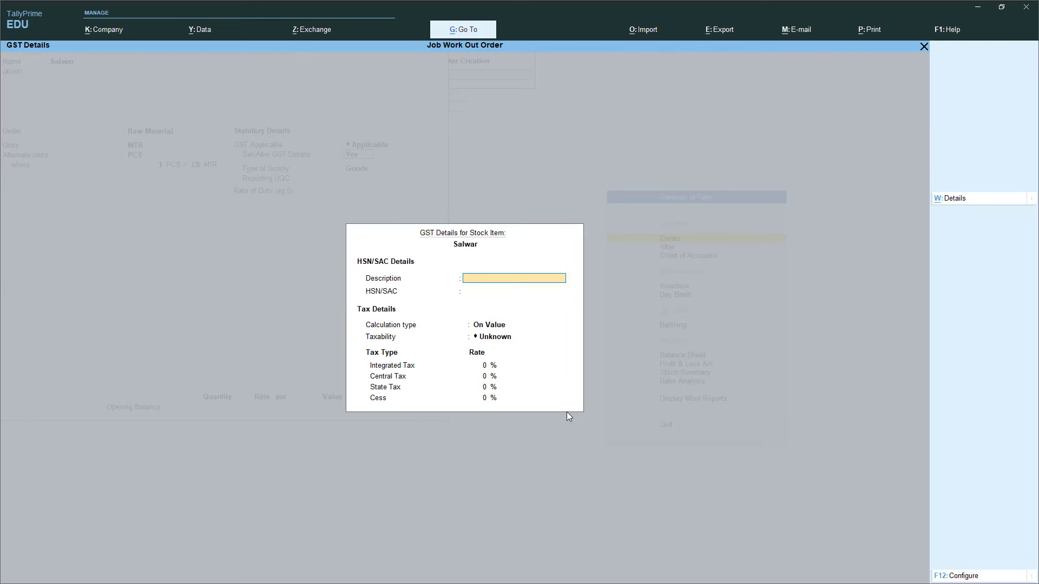
text(Salwar)
key(Return)
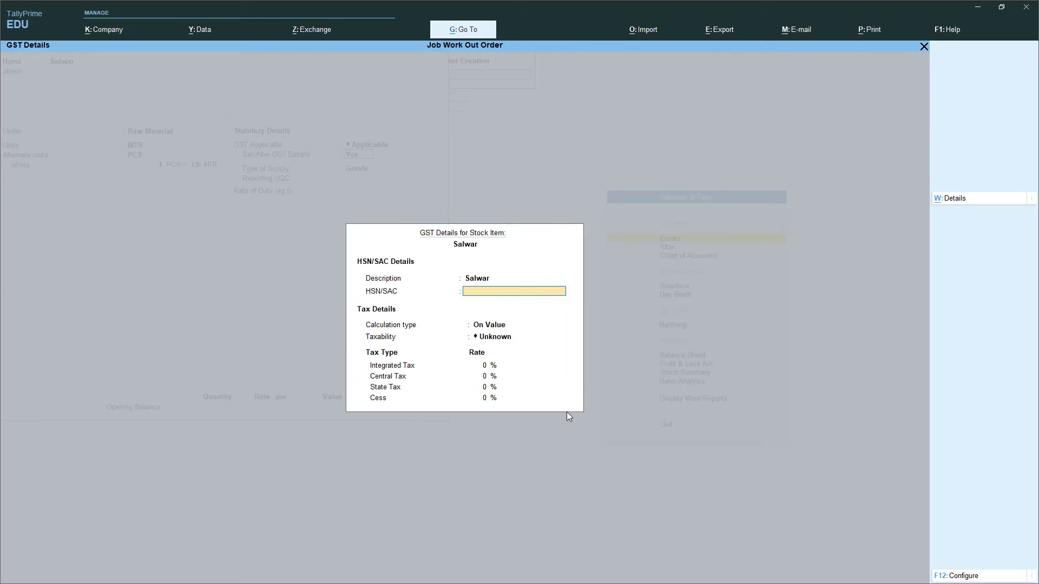
text(9201)
key(Return)
Set Salwar's taxability to Taxable with 5% integrated tax and accept its GST details
key(Return)
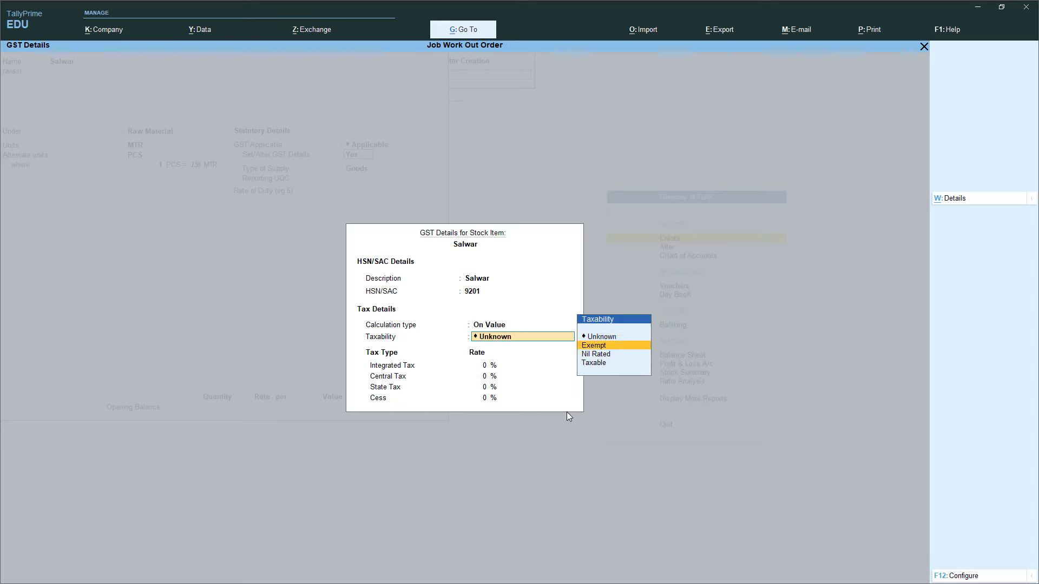
key(Down)
key(Down)
key(Return)
text(5)
key(Return)
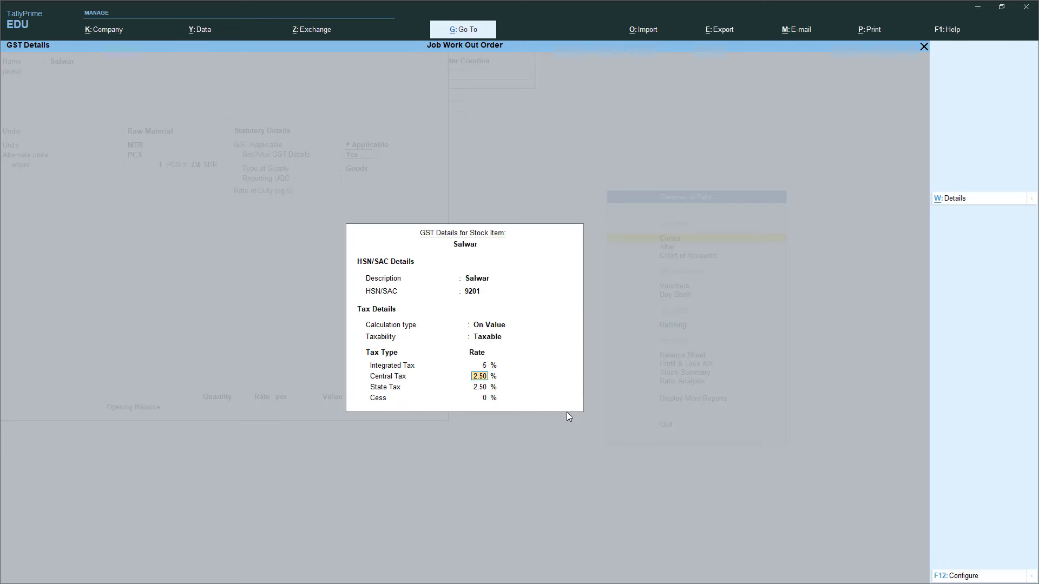
key(Return)
key(Return)
key(Return)
Keep Goods as Salwar's type of supply, leave the rate of duty empty and save the stock item
key(Return)
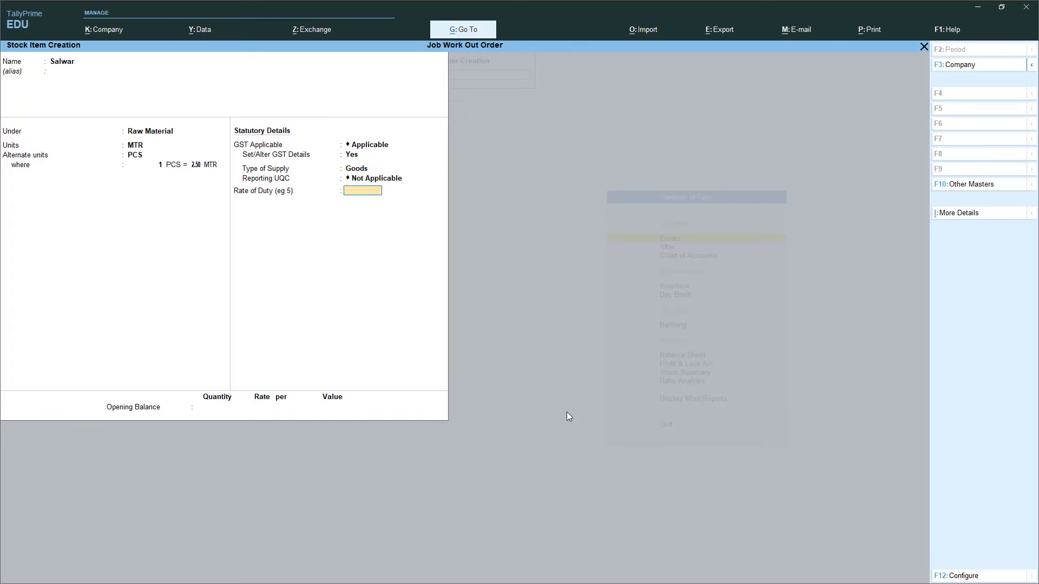
key(Return)
key(Return)
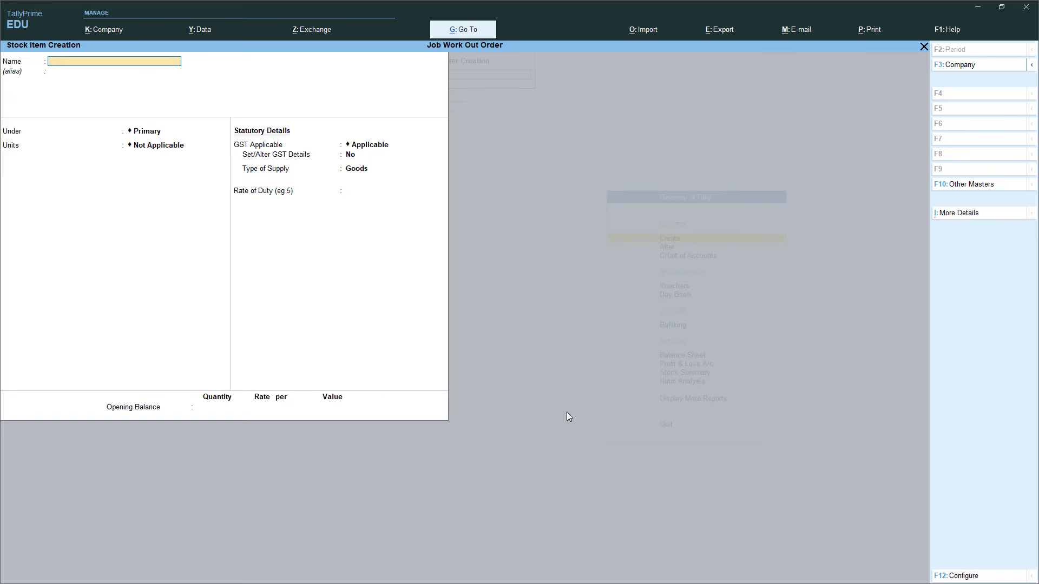
Start a stock item named Kurti under Raw Material with MTR as its unit
key(Return)
key(Return)
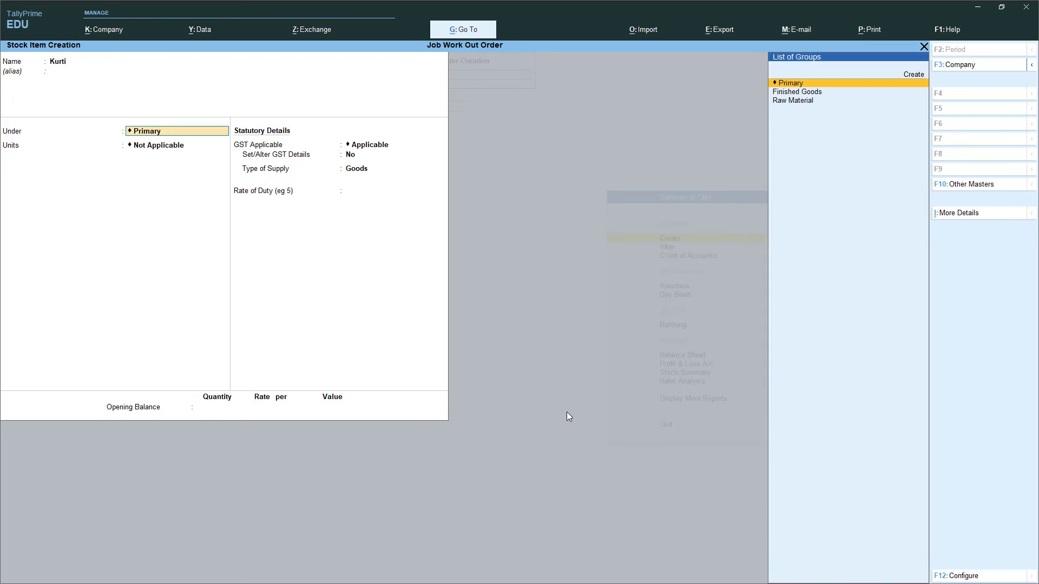
key(Down)
key(Down)
key(Return)
key(Return)
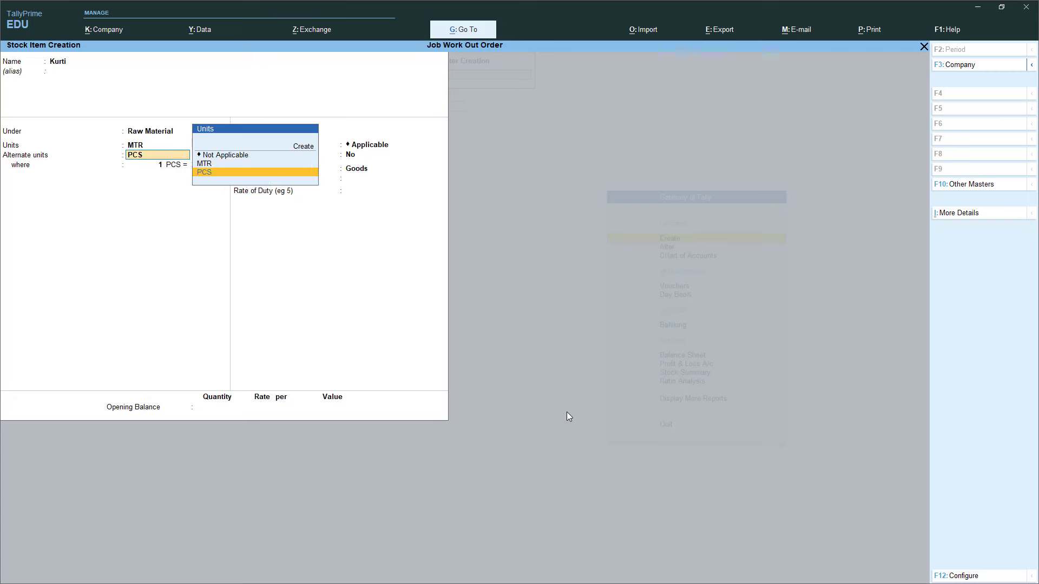
Set Kurti's alternate unit to PCS, with 1 PCS equal to 2 MTR
key(Return)
key(Return)
text(2)
key(Return)
Enable GST details for Kurti and enter the description Kurti with HSN/SAC 5021
key(Return)
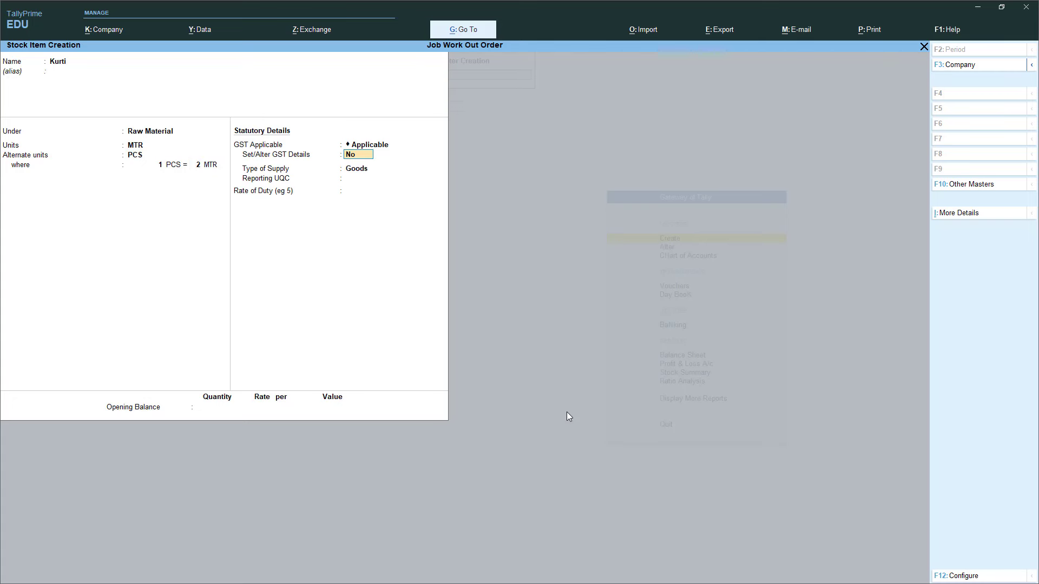
key(y)
key(Return)
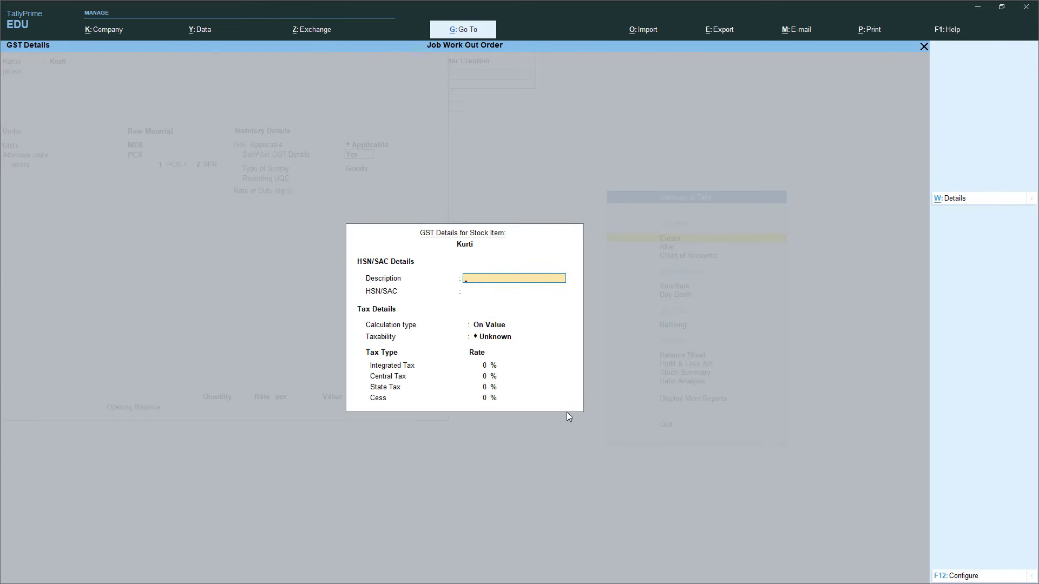
text(Kurti)
key(Return)
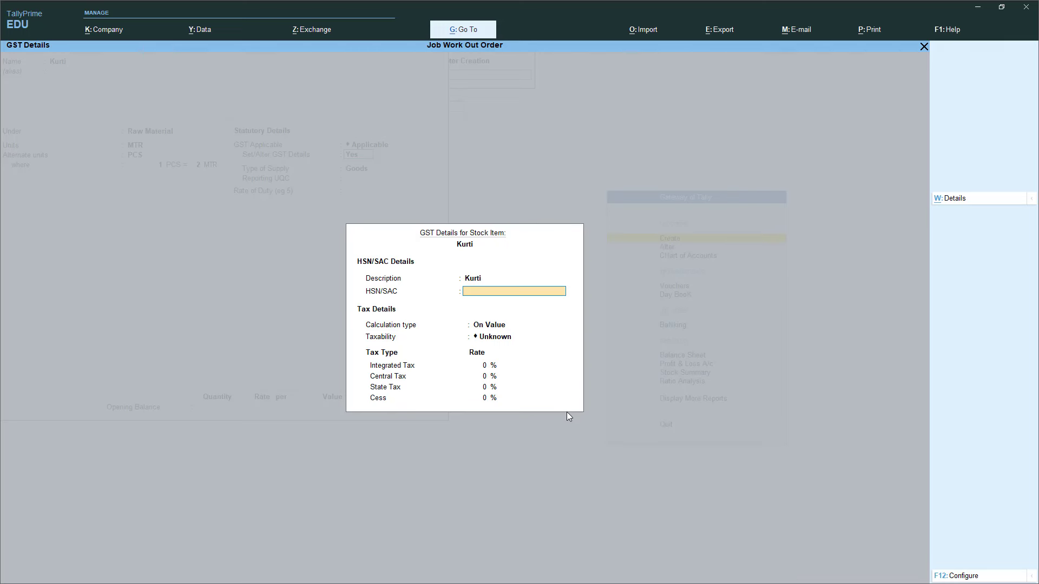
text(5021)
key(Return)
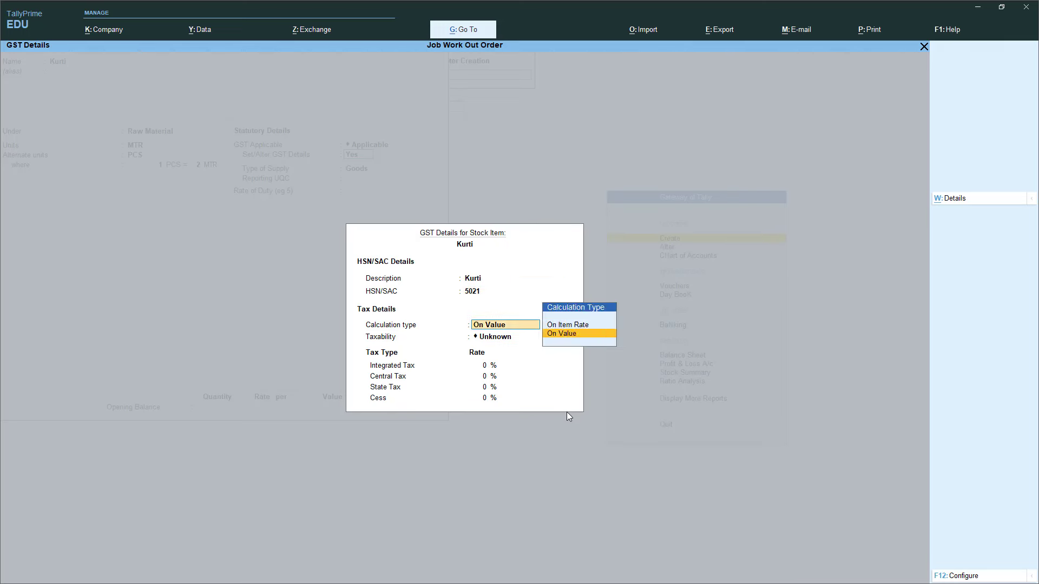
Calculate Kurti's tax on value, set its taxability to Taxable with 5% integrated tax, and accept the GST details
key(Return)
key(Down)
key(Down)
key(Down)
key(Return)
text(5)
key(Return)
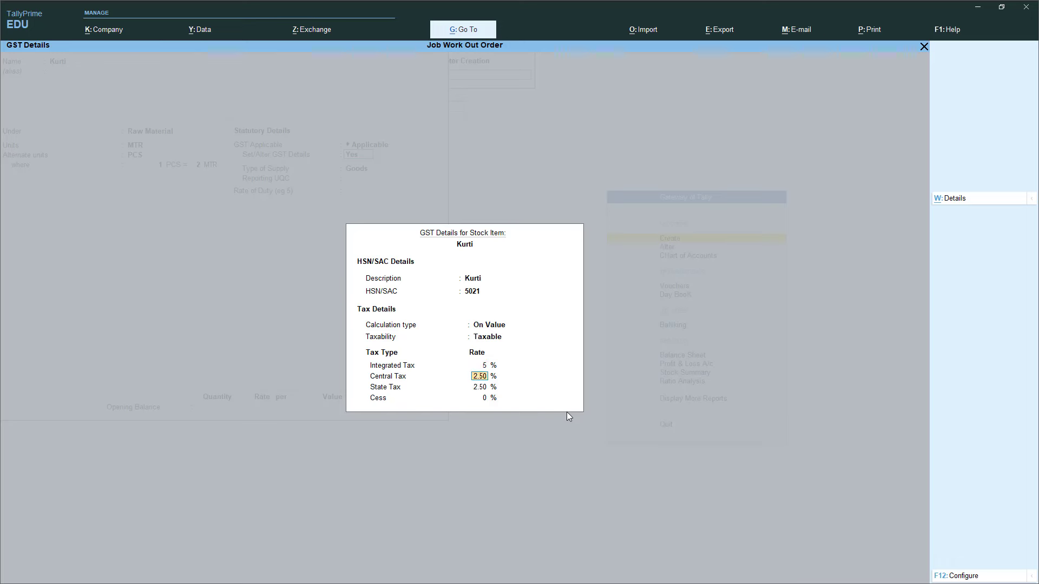
key(Return)
key(Return)
key(Return)
Keep Goods as Kurti's type of supply, leave the reporting UQC and rate of duty at their defaults, and save the stock item
key(Return)
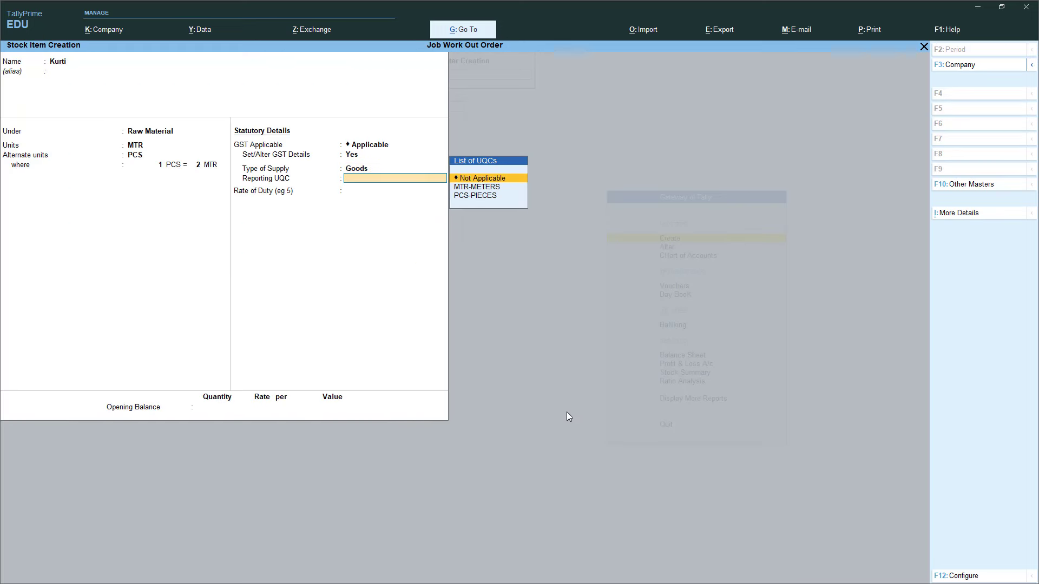
key(Return)
key(Return)
key(Return)
key(Return)
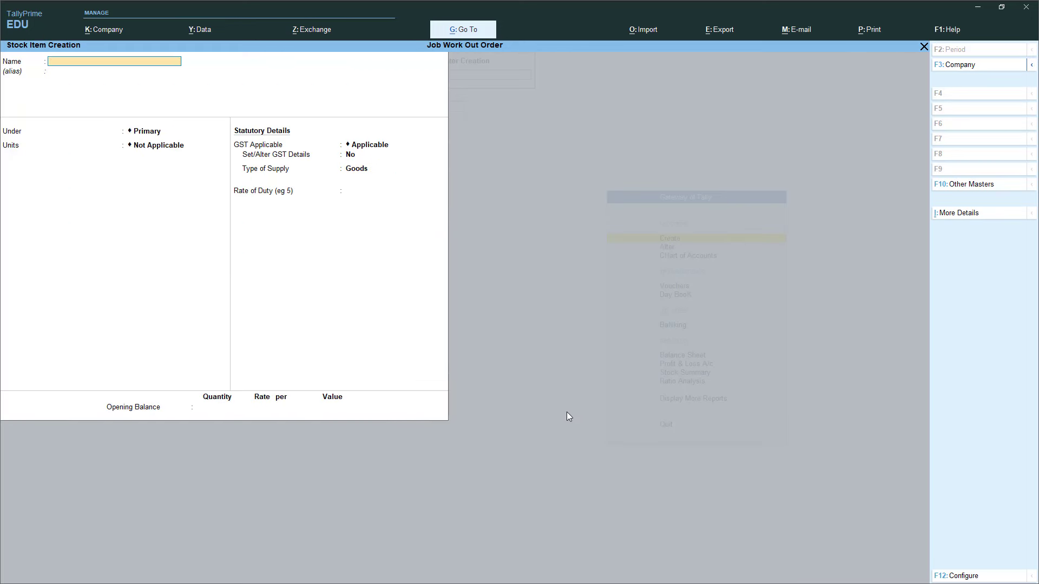
Start a stock item named Ladies Suit under Finished Goods with PCS as its unit
text(Ladies Suit)
key(Return)
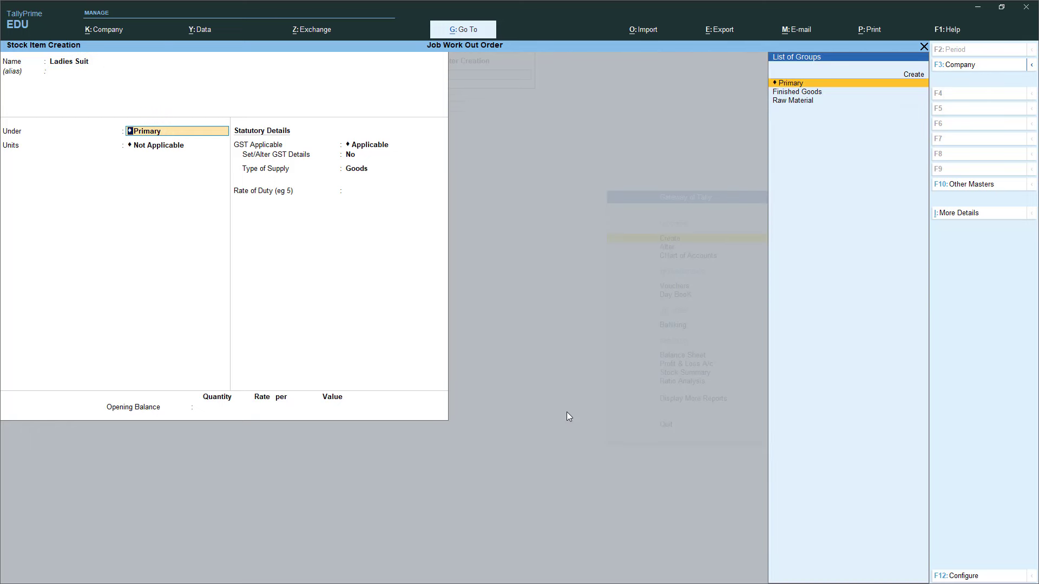
key(Down)
key(Return)
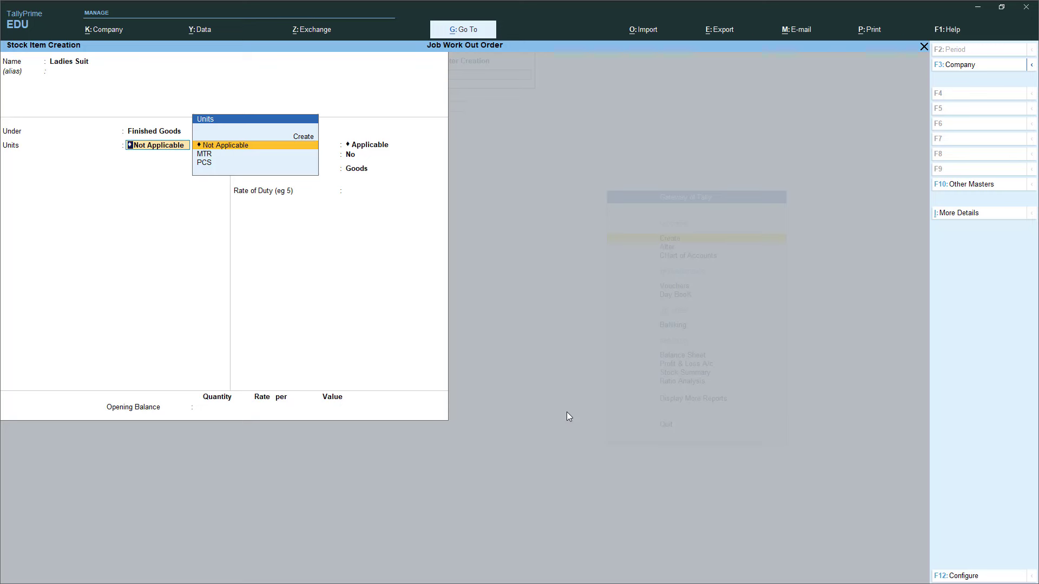
key(Down)
key(Down)
key(Return)
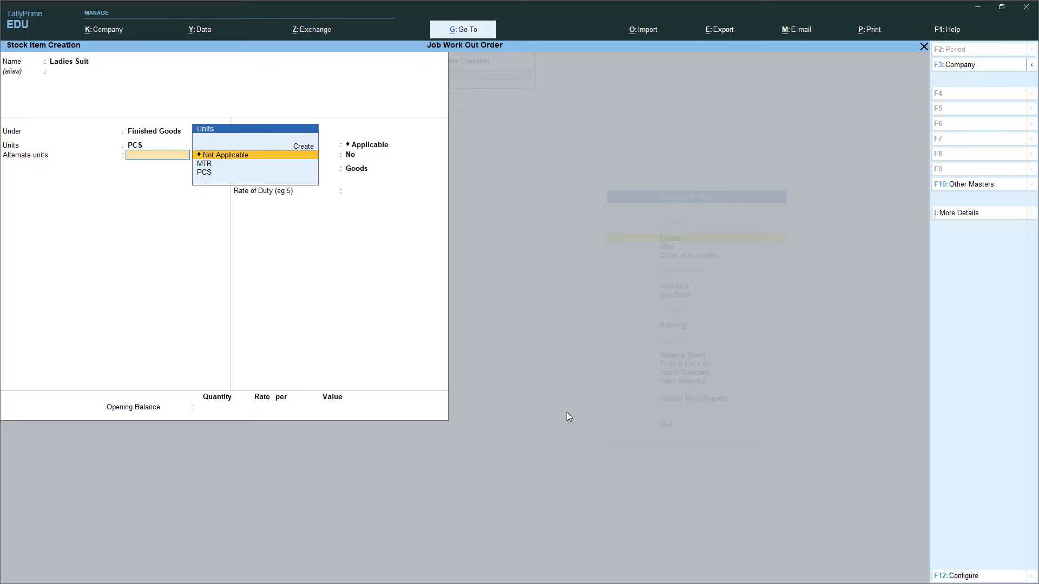
Show more stock item configurations, enable Set Components List (Bill of Materials) in Stock Items, and save the configuration
key(F12)
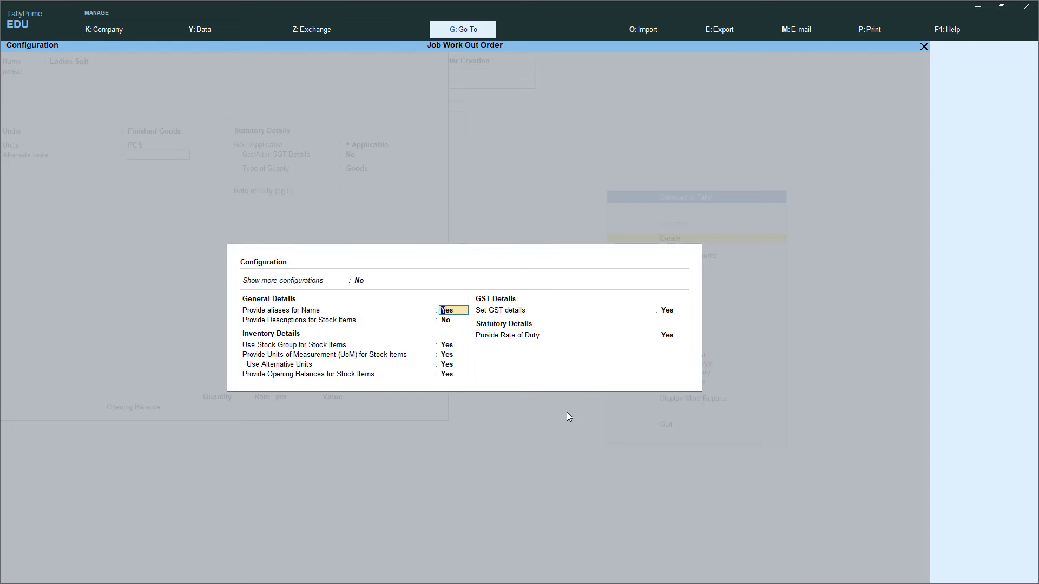
key(Up)
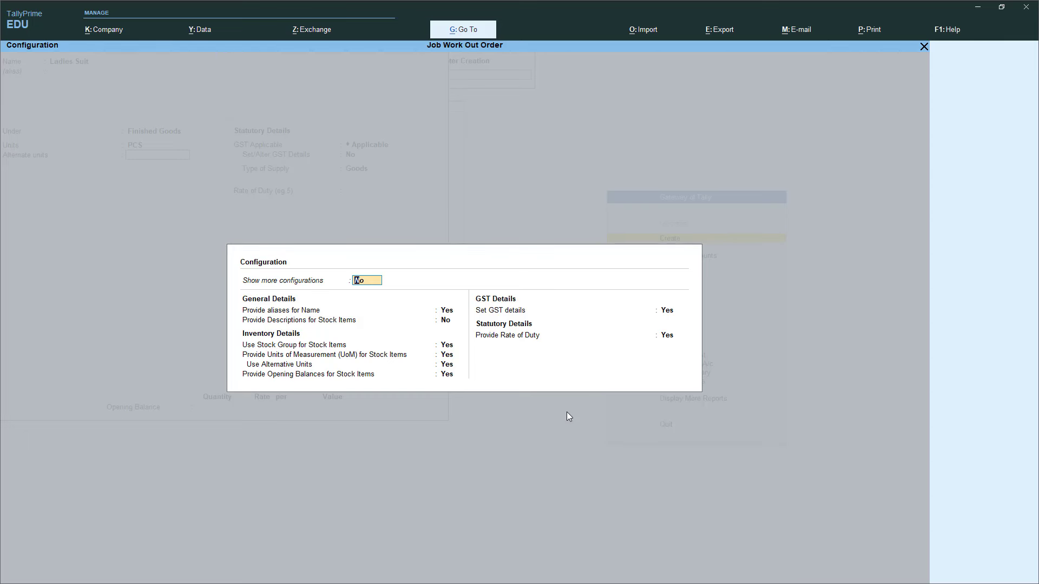
key(y)
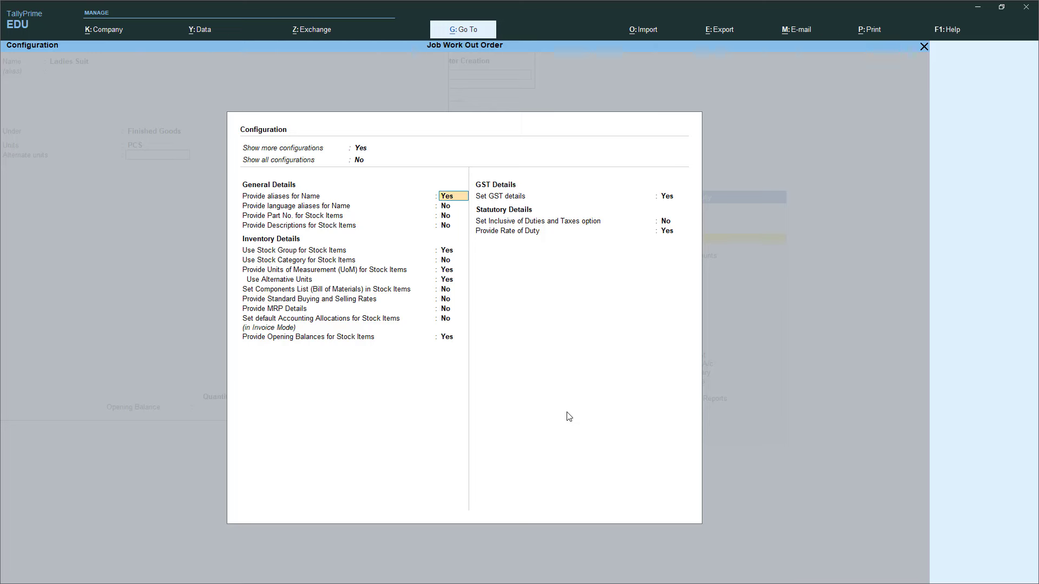
key(Down)
key(Down)
key(Down)
key(Down)
key(Down)
key(Down)
key(Down)
key(Down)
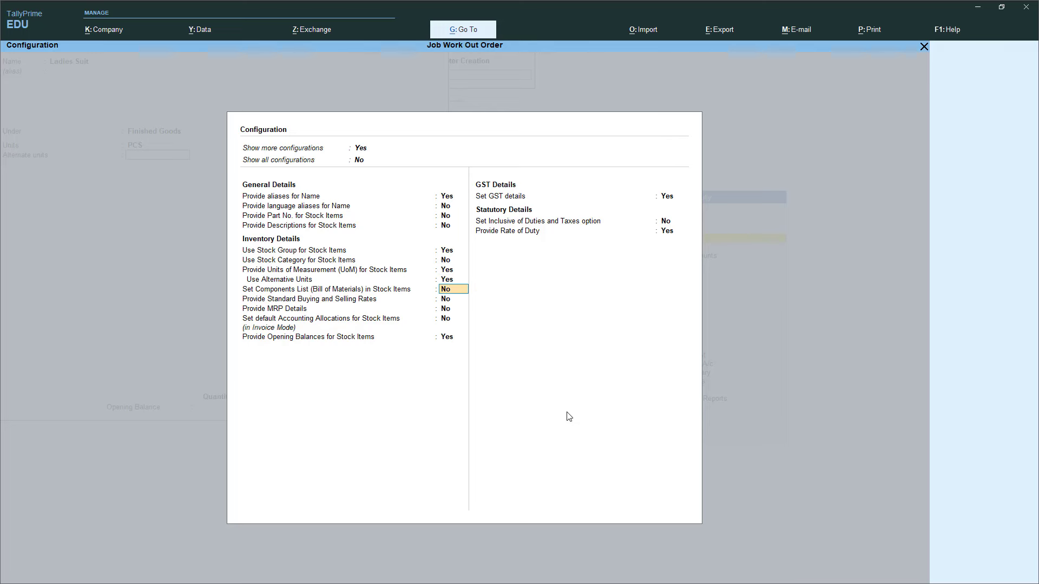
text(Yes)
key(Return)
key(ctrl+a)
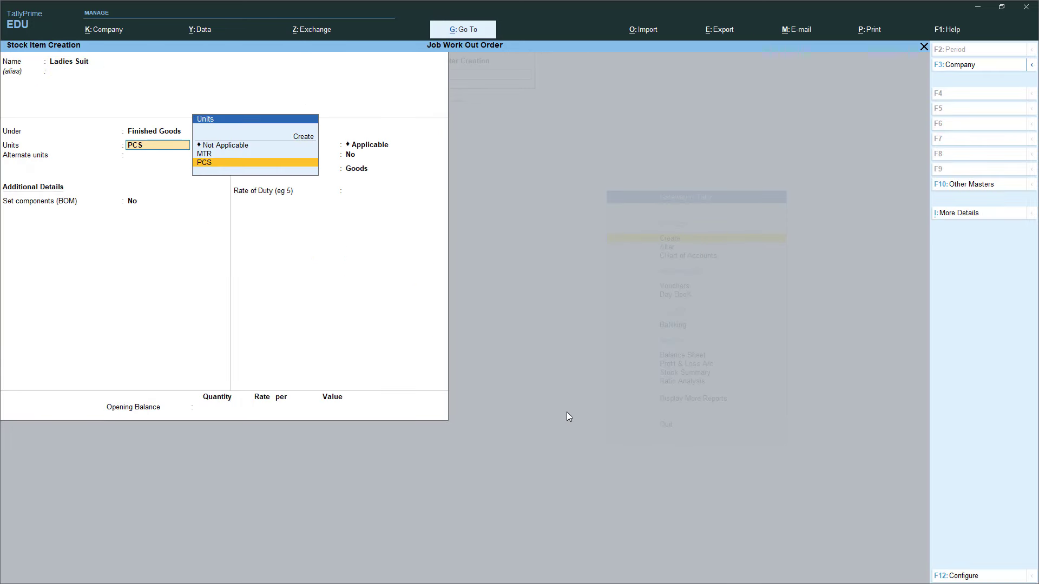
Leave the alternate unit as Not Applicable and set up a BOM named Ladies Suit with 1 PCS as its unit of manufacture
key(Return)
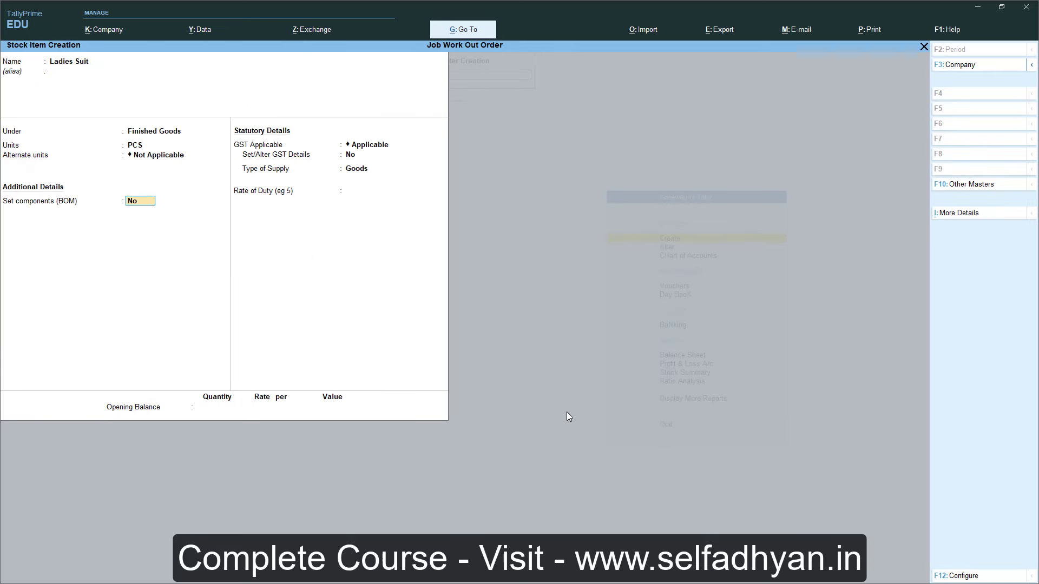
text(y)
key(Return)
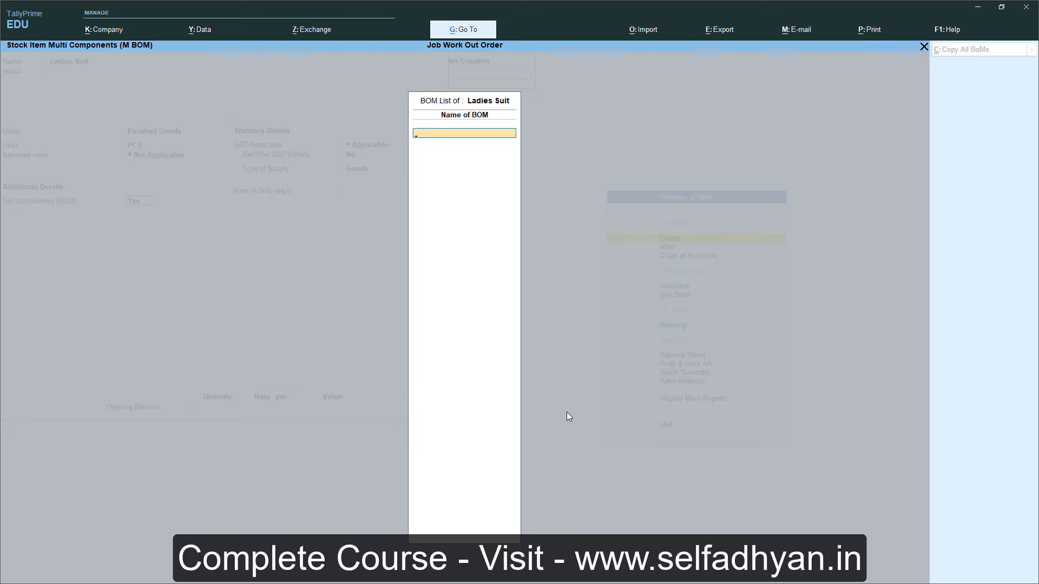
text(Ladies Suit)
key(Return)
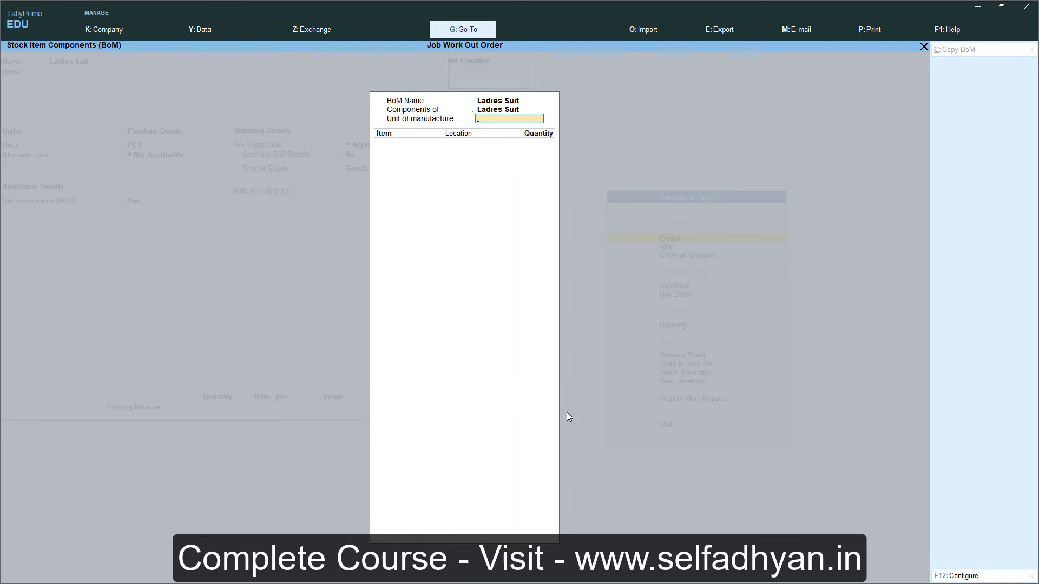
text(1)
key(Return)
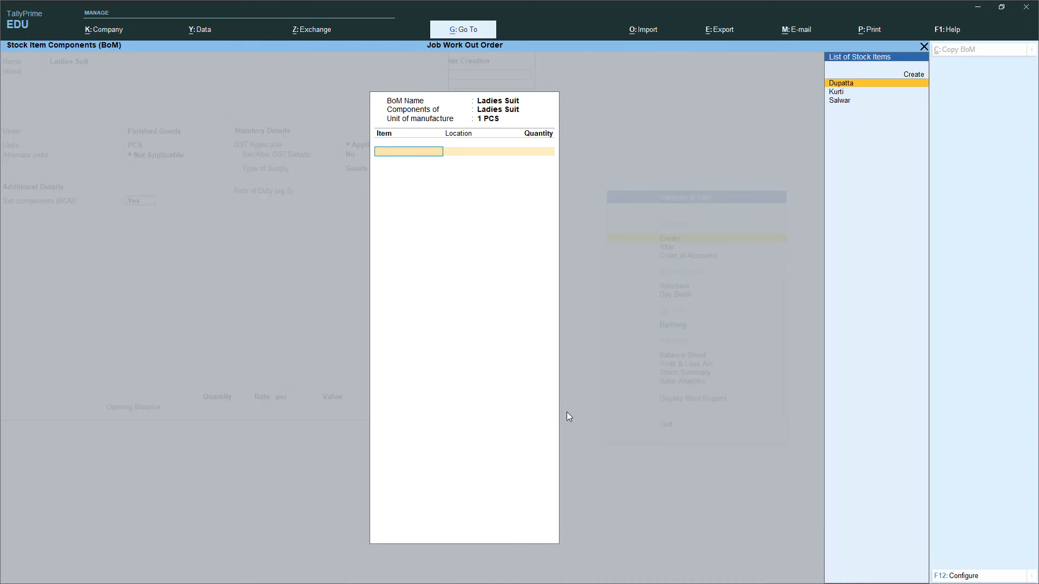
Enable Define Type of Component for BOM and keep 1 PCS as the unit of manufacture
key(F12)
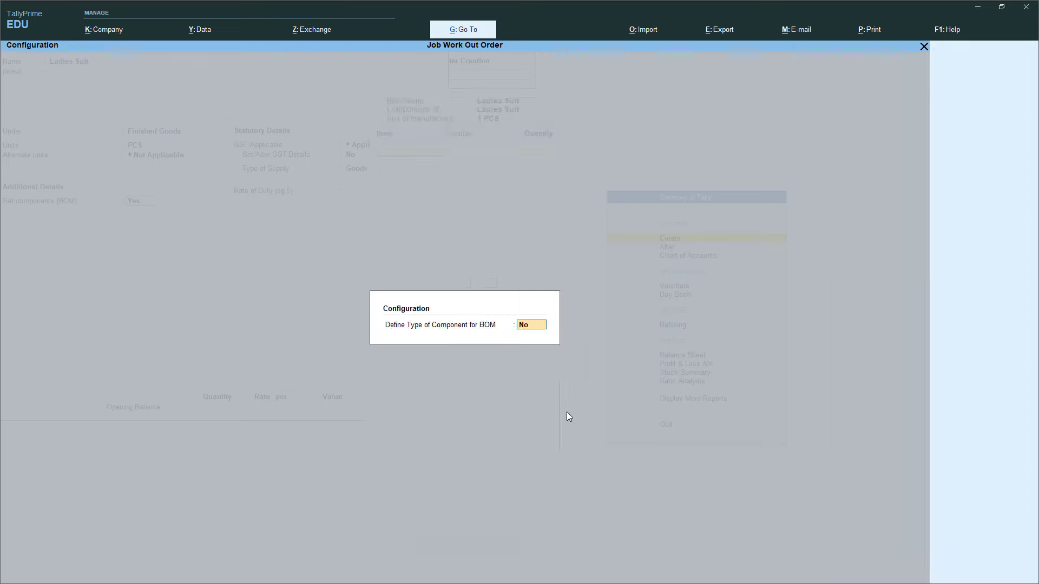
text(y)
key(Return)
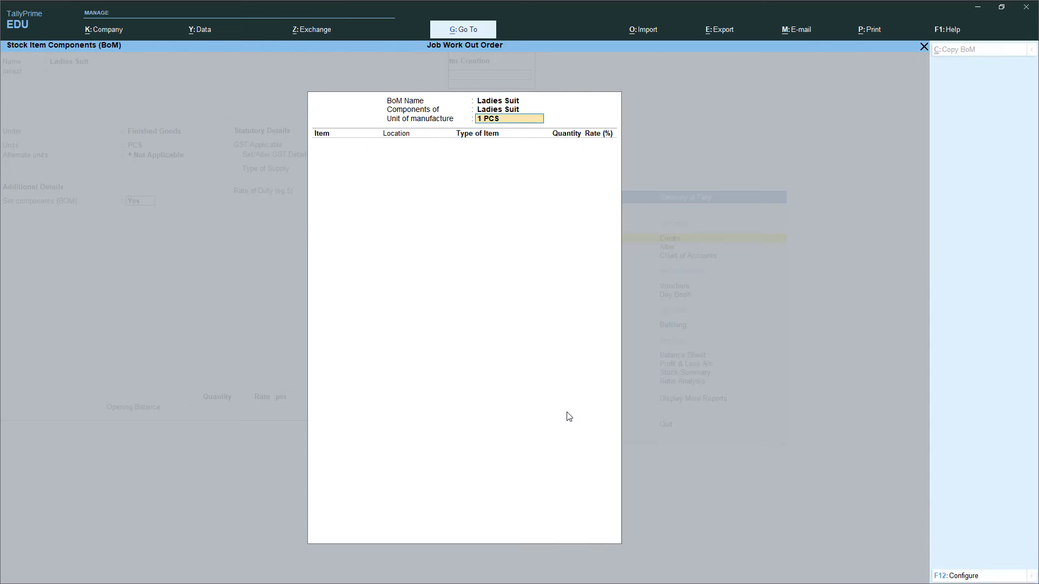
key(Return)
Add Dupatta from Finished Goodown to the BOM as a Component with a quantity of 2.15 MTR (1 PCS)
key(Return)
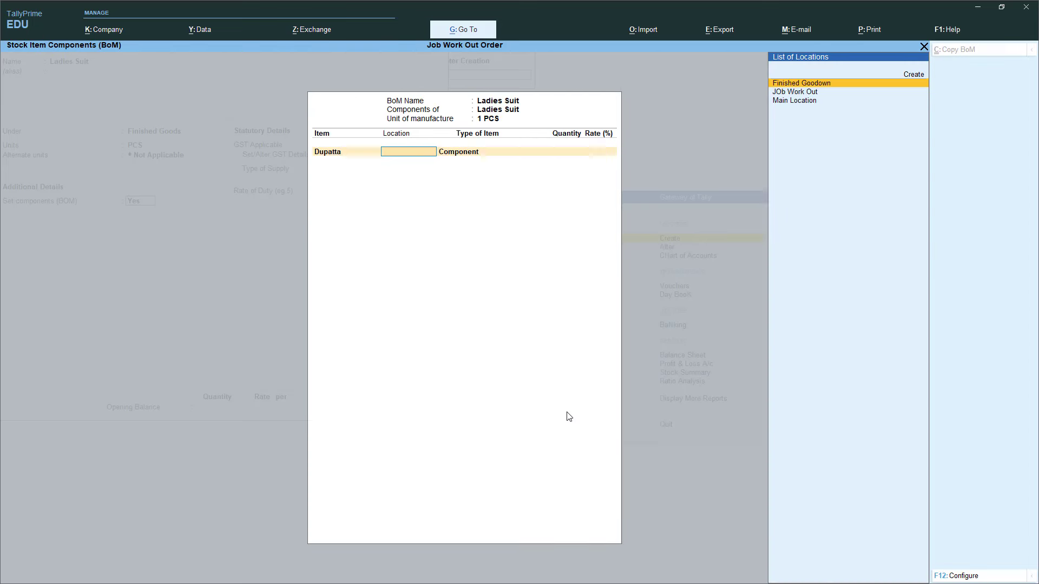
key(Down)
key(Down)
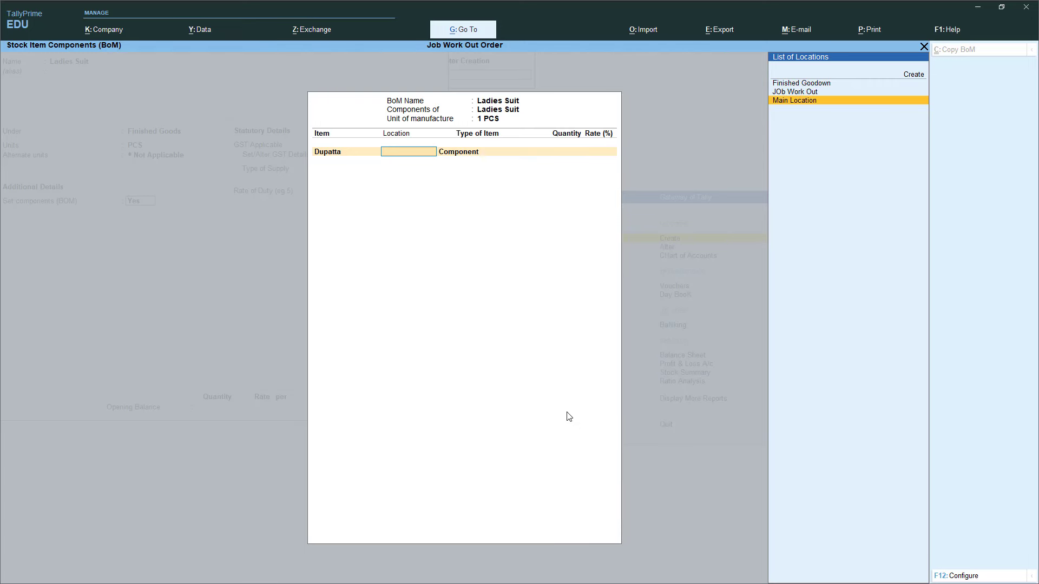
key(Up)
key(Up)
key(Return)
key(Return)
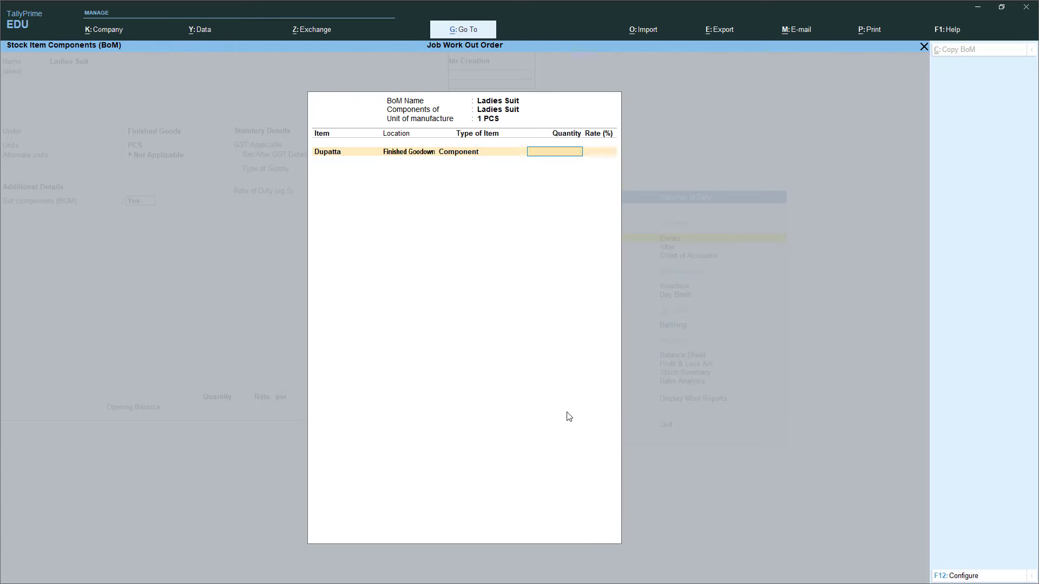
text(1)
key(Return)
key(BackSpace)
text(2.15)
key(Return)
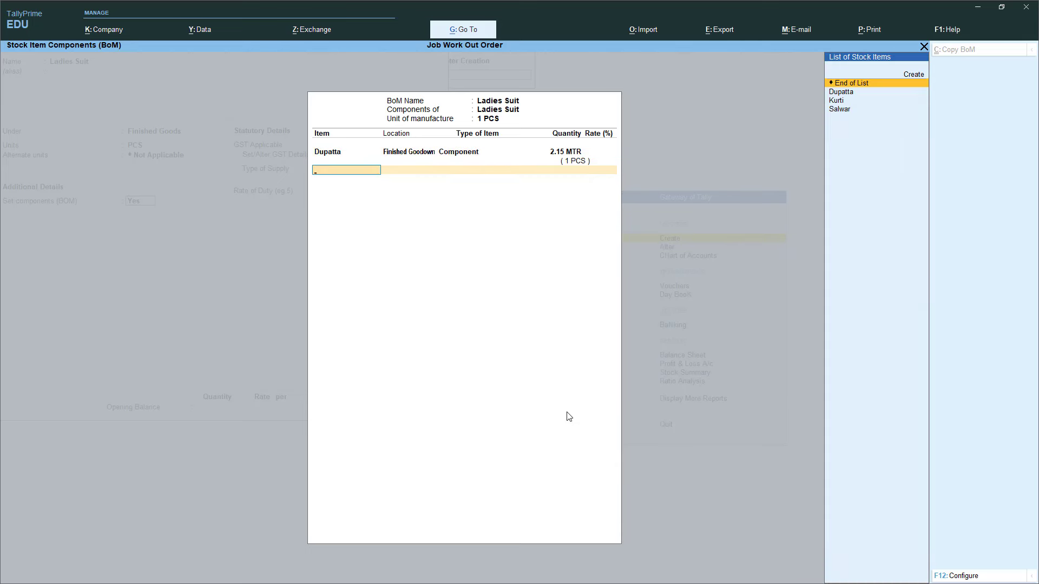
Add Kurti from Finished Goodown to the BOM as a Component with a quantity of 2 MTR
key(Down)
key(Down)
key(Return)
key(Return)
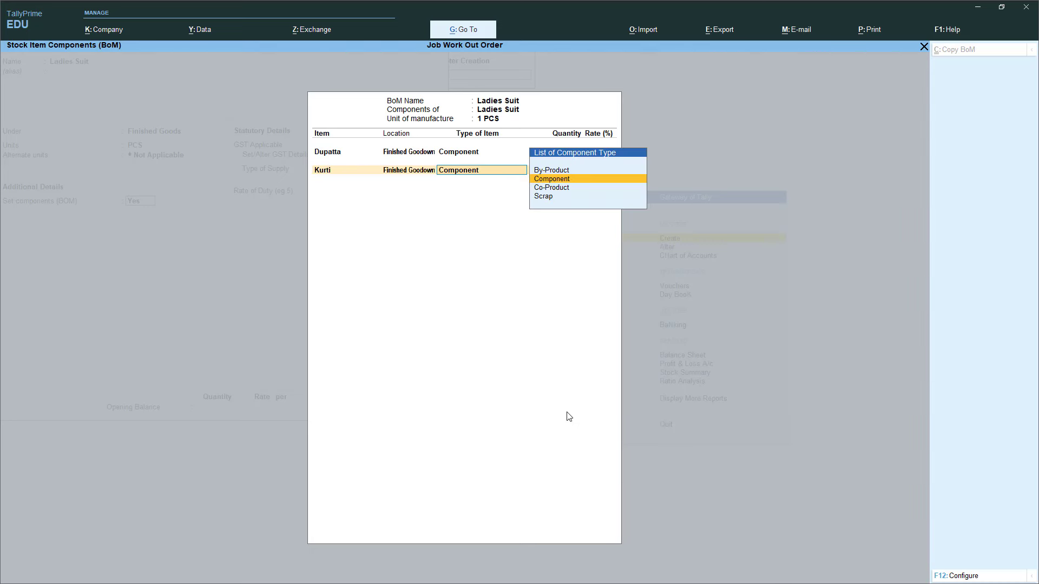
key(Return)
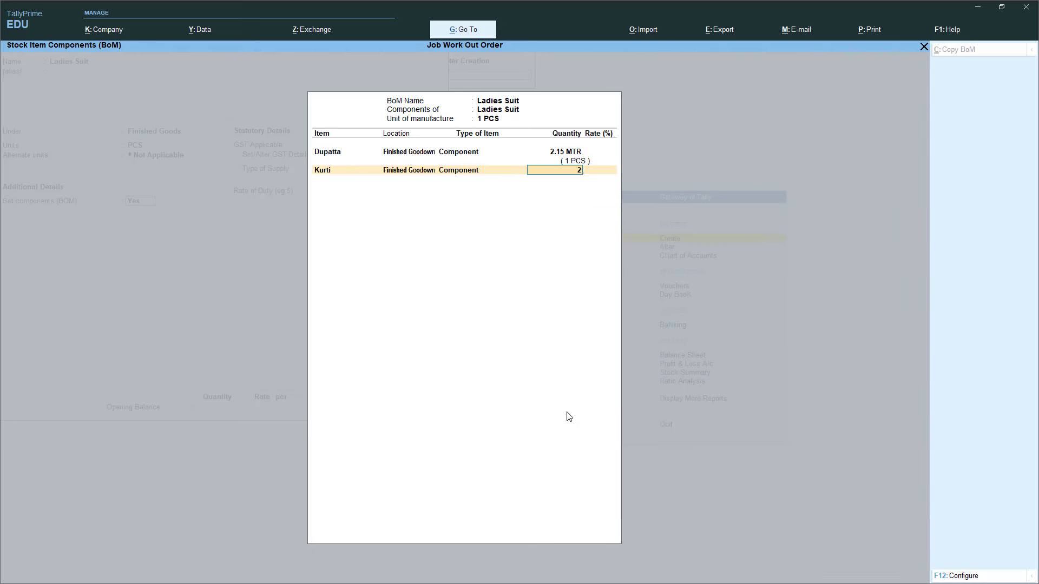
key(Return)
Add Salwar from Finished Goodown to the BOM as a Component with a quantity of 2.5 MTR
key(Down)
key(Down)
key(Down)
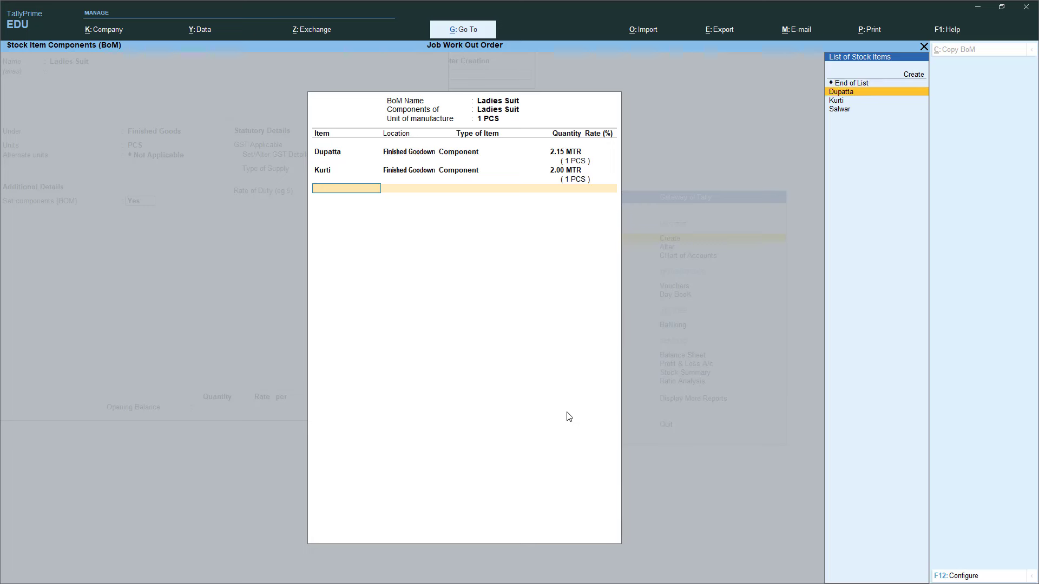
key(Return)
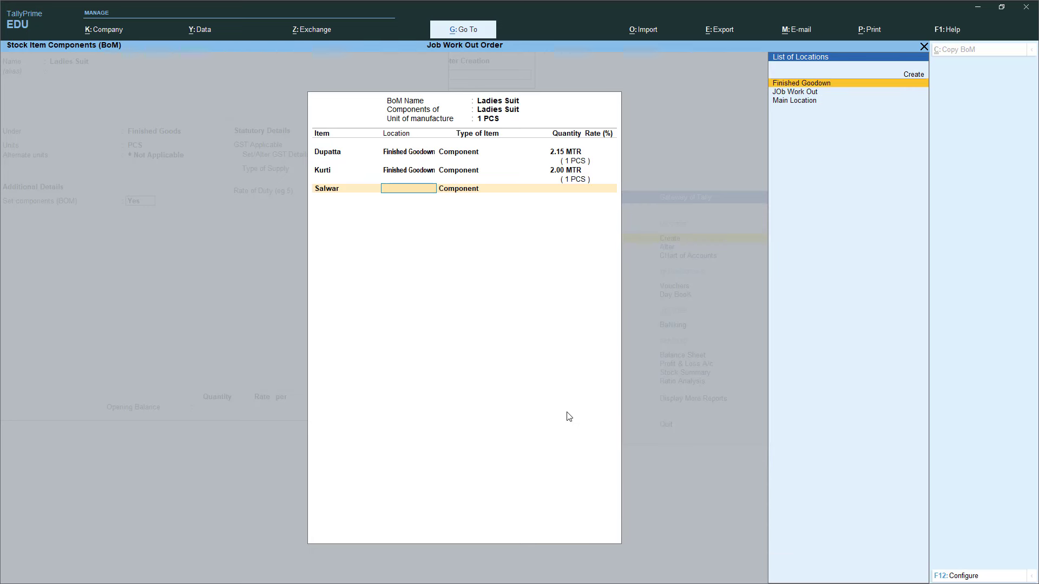
key(Return)
key(Return)
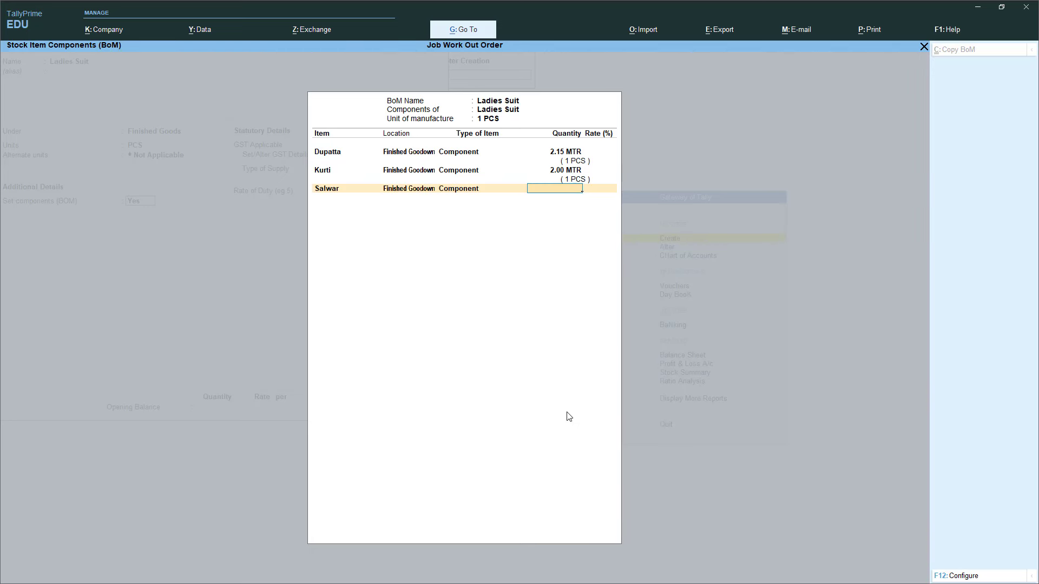
text(2.5)
key(Return)
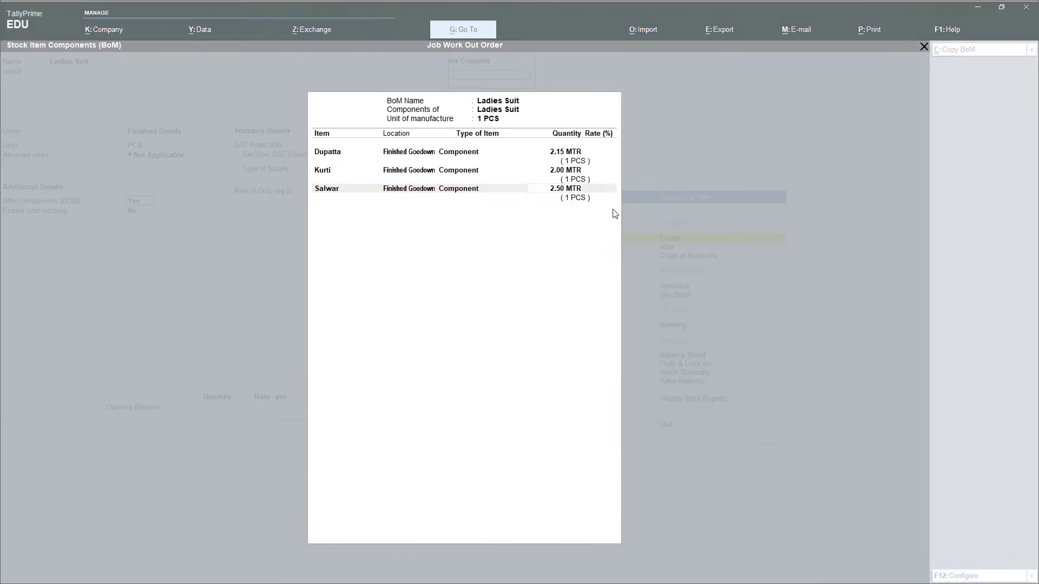
End the component list and accept the BOM for Ladies Suit
key(Return)
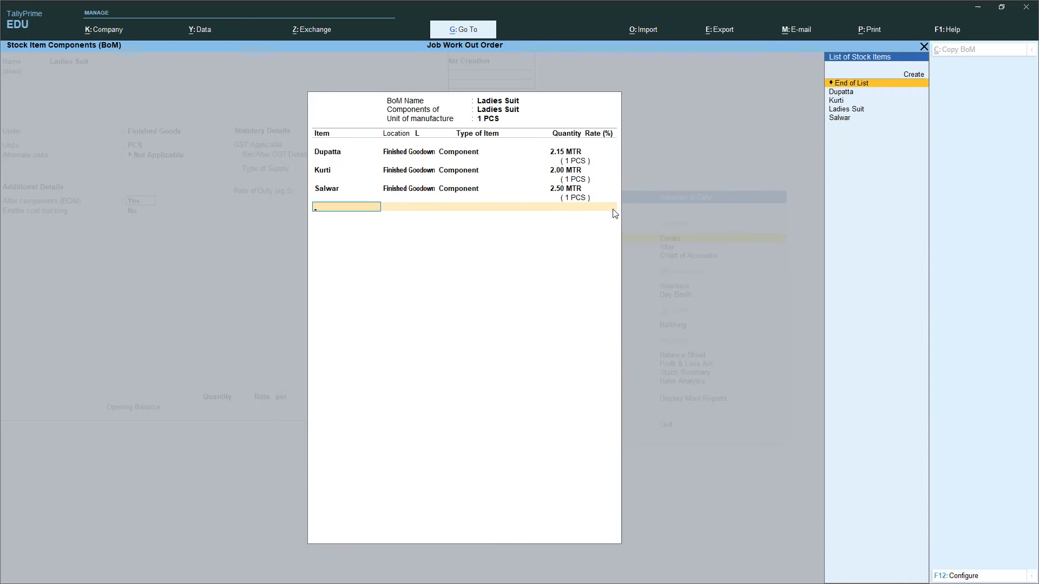
key(Return)
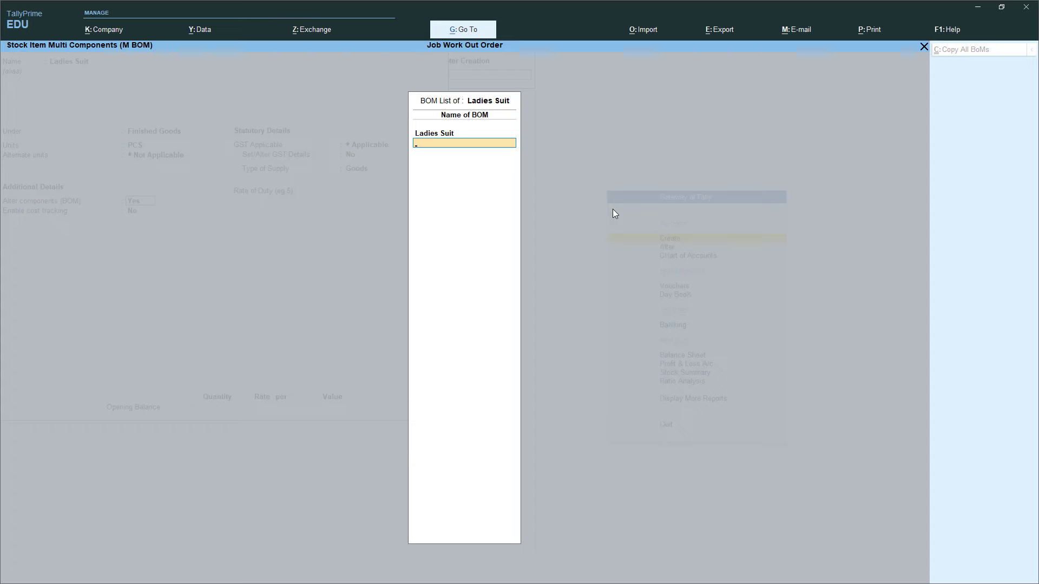
key(Return)
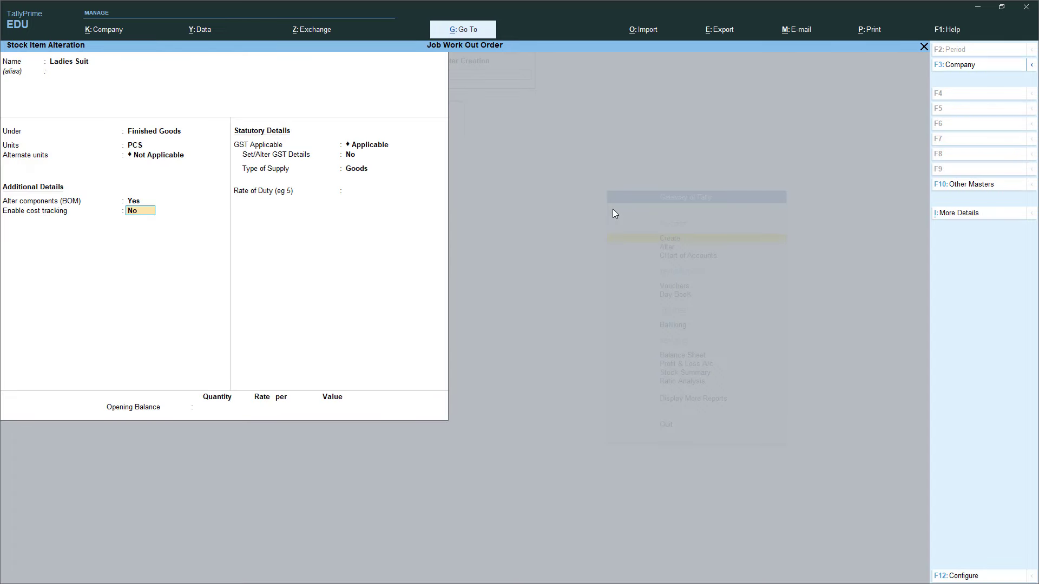
Check the Enable Cost Tracking setting in the company features and accept the features screen
text(Yes)
key(F11)
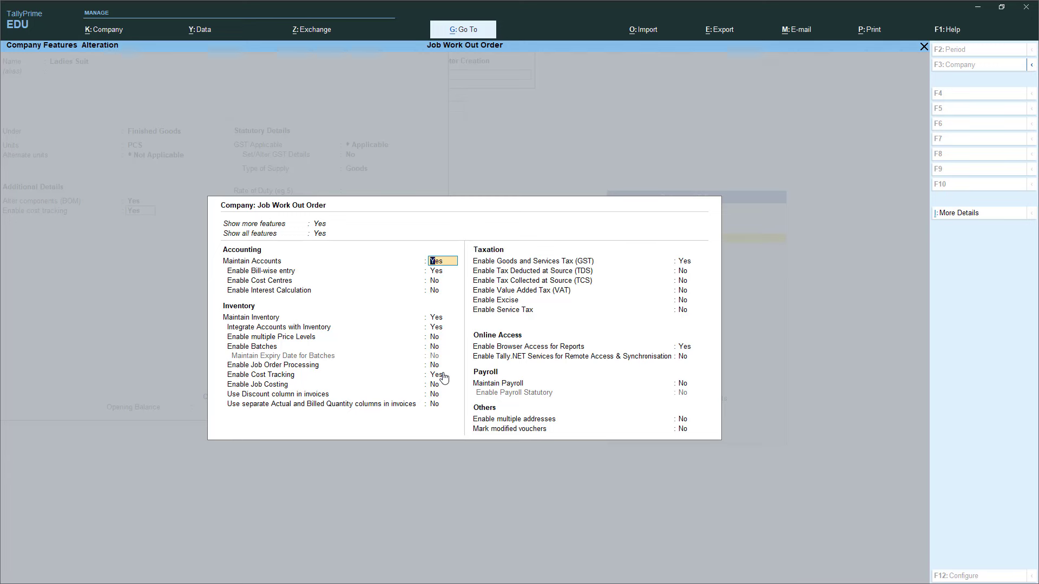
key(ctrl)
key(ctrl+a)
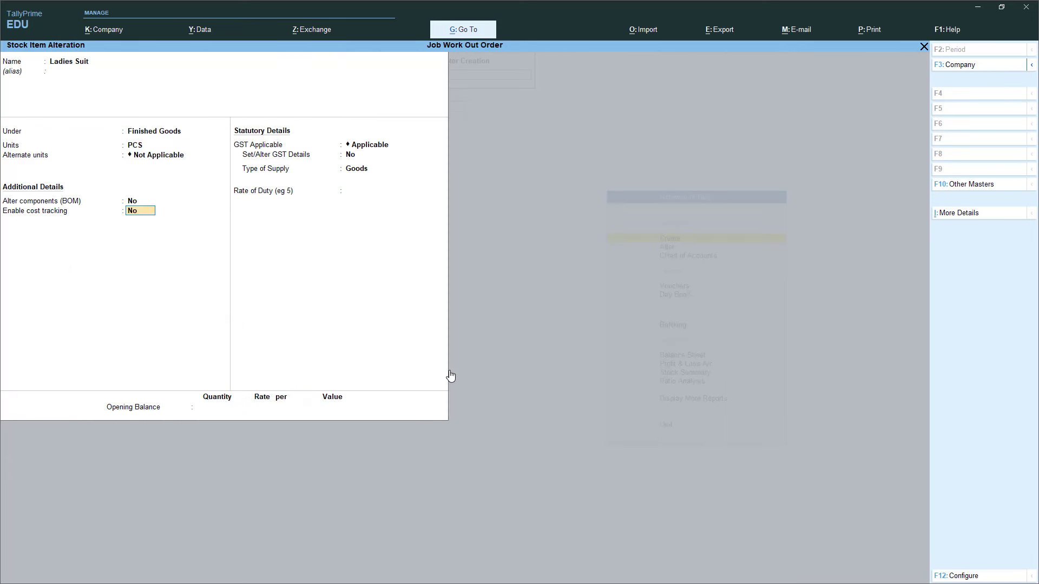
Set both component (BOM) alteration and cost tracking to Yes for Ladies Suit, save the item, and return to the Gateway of Tally
key(Return)
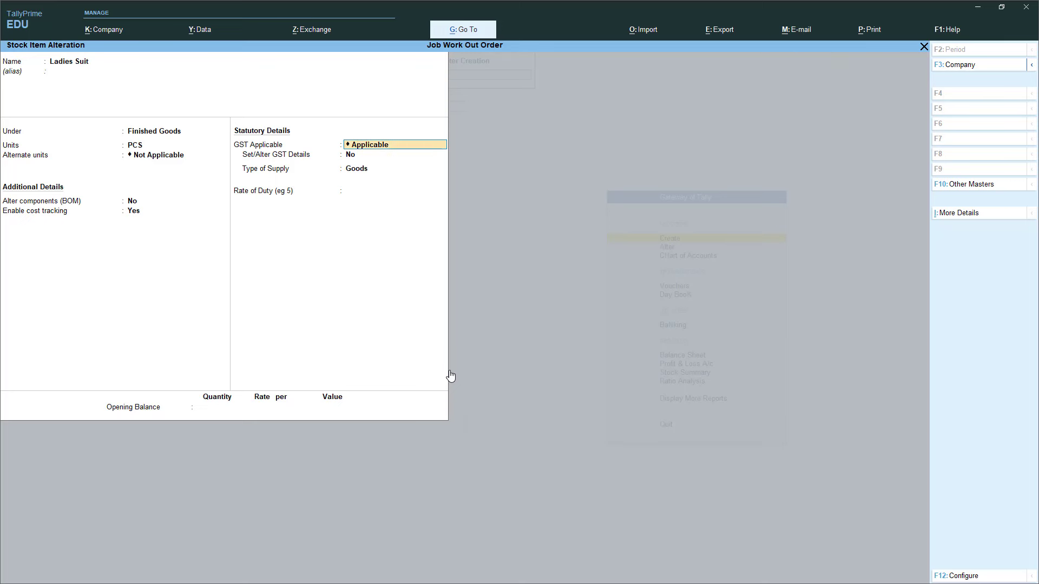
key(BackSpace)
key(BackSpace)
text(y)
key(Return)
key(ctrl+a)
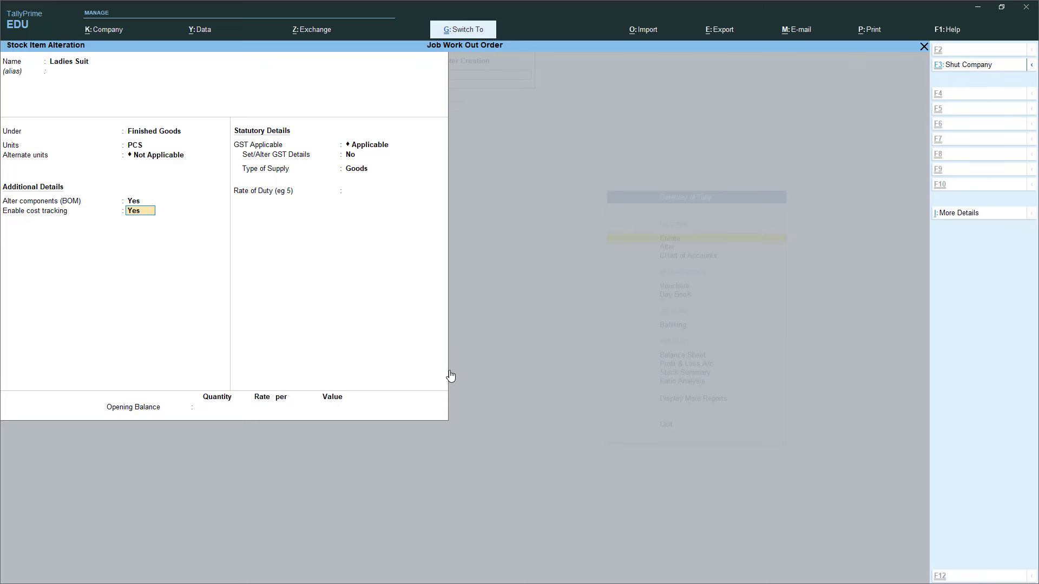
key(ctrl+a)
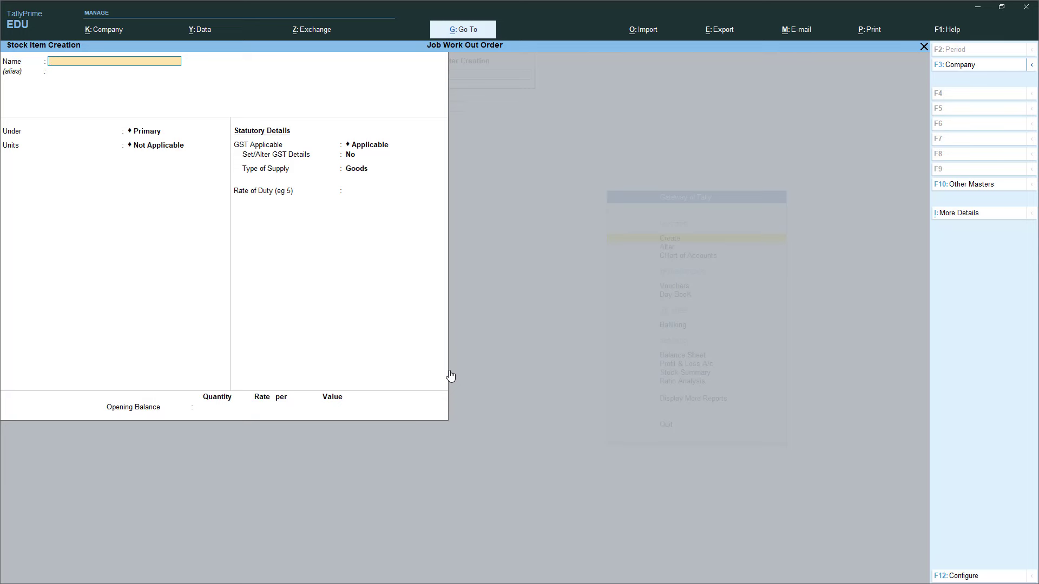
key(Escape)
key(Return)
key(Escape)
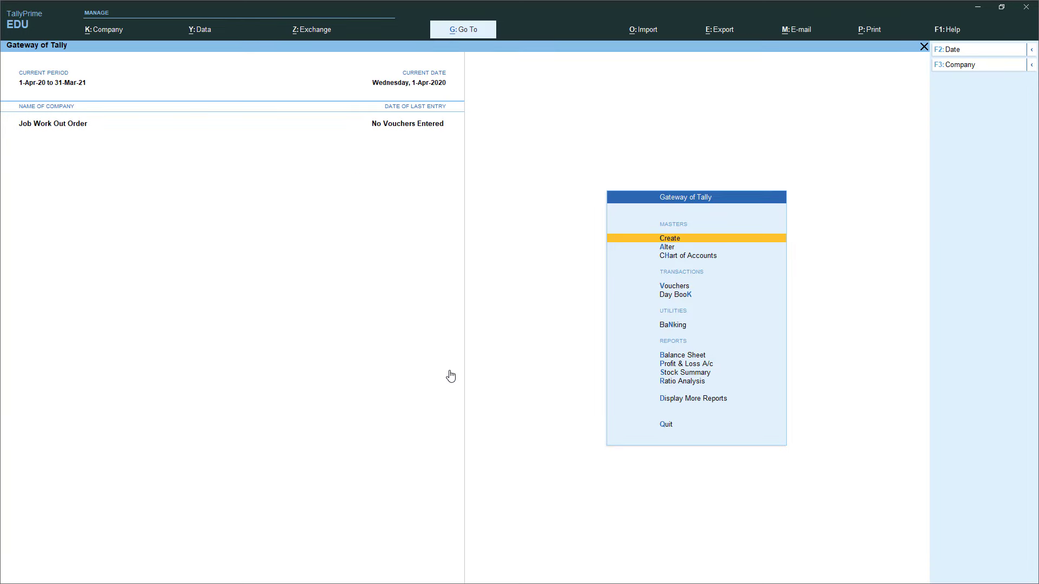
Start a new voucher and change its type to Purchase
key(Down)
key(Down)
key(Down)
key(Return)
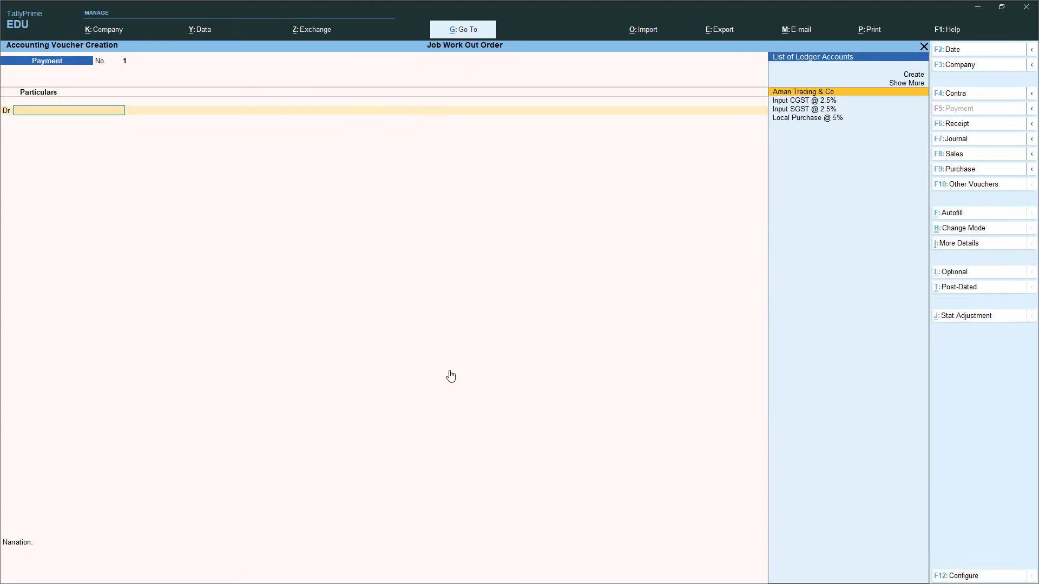
key(F10)
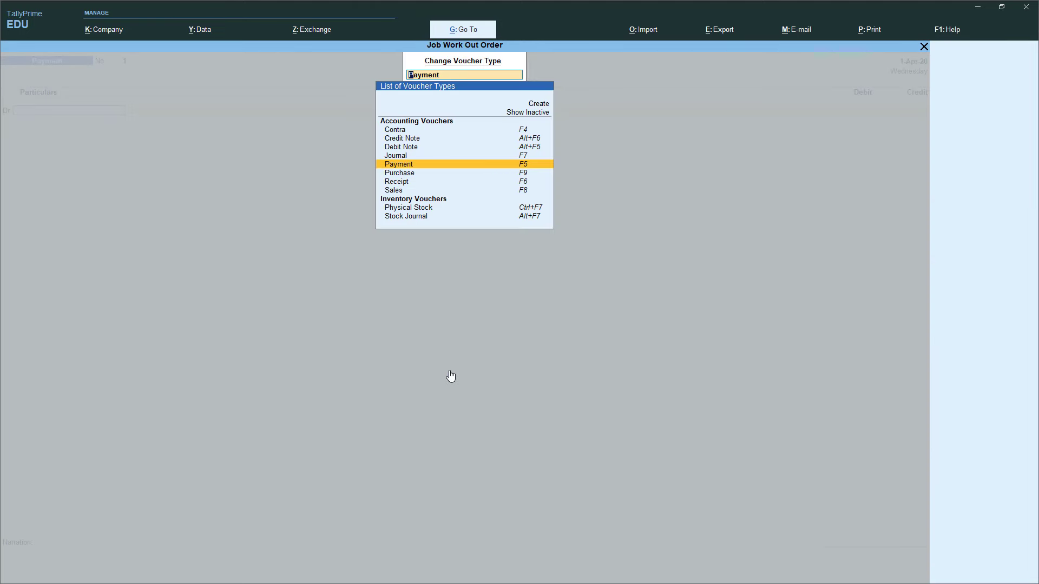
key(Down)
key(Return)
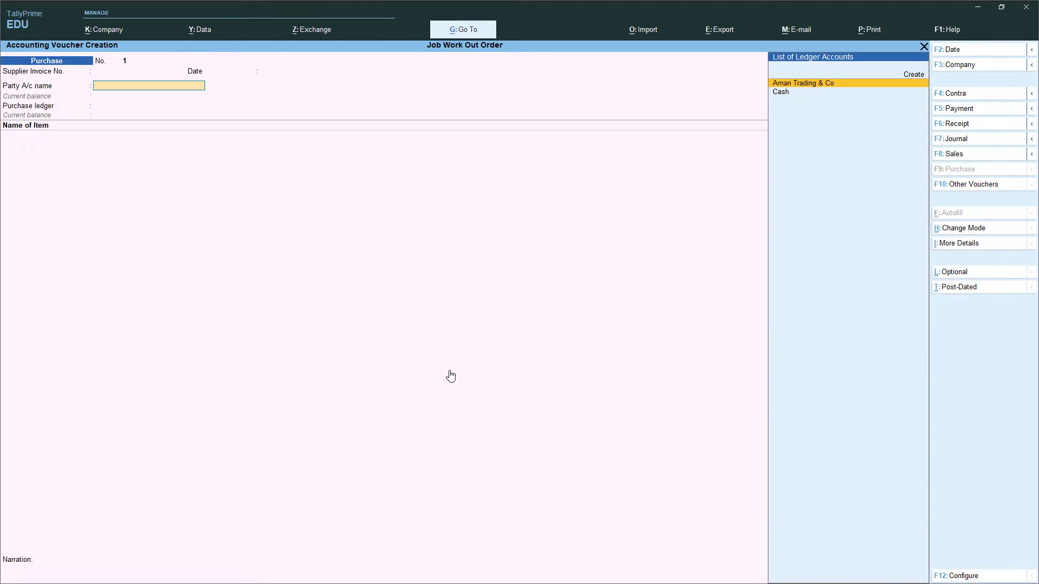
Set Aman Trading & Co as the party, accept its party details, and choose Local Purchase @ 5% as the purchase ledger
key(Return)
key(ctrl+a)
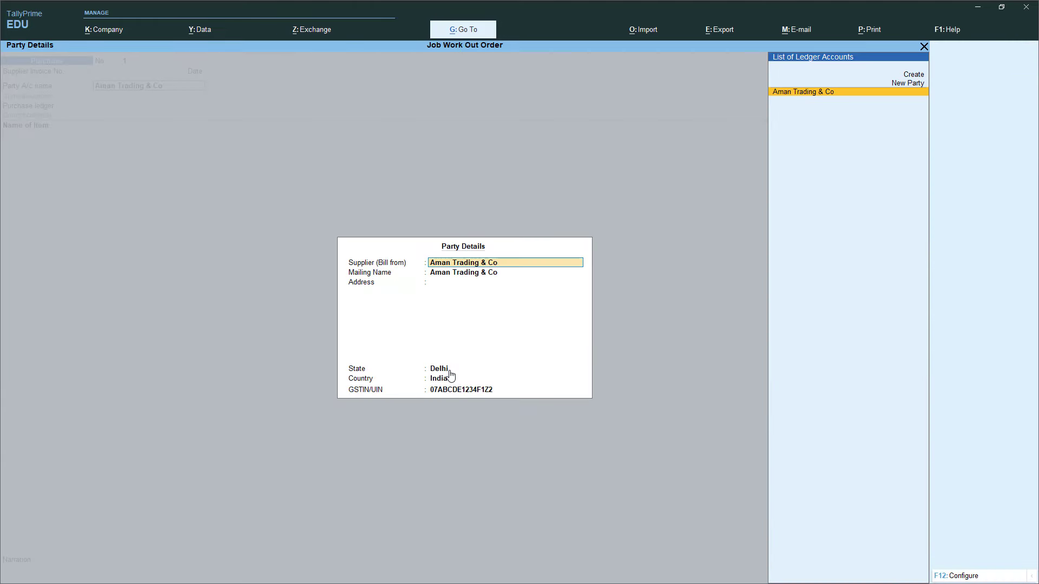
key(Return)
key(ctrl+a)
key(Return)
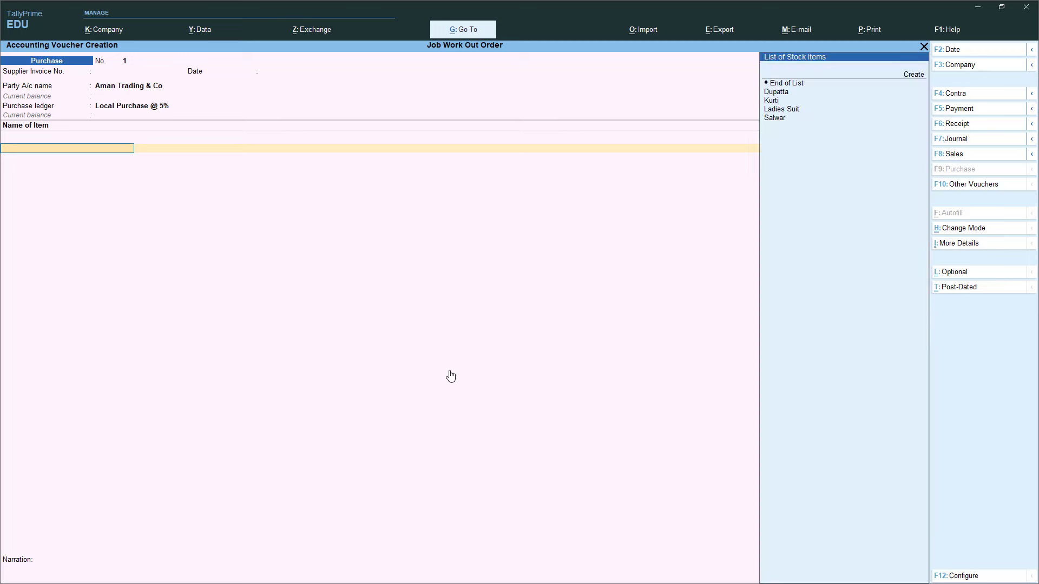
Add Dupatta to the purchase voucher at Main Location with a quantity of 1000 MTR and a rate of 40
key(Up)
key(Up)
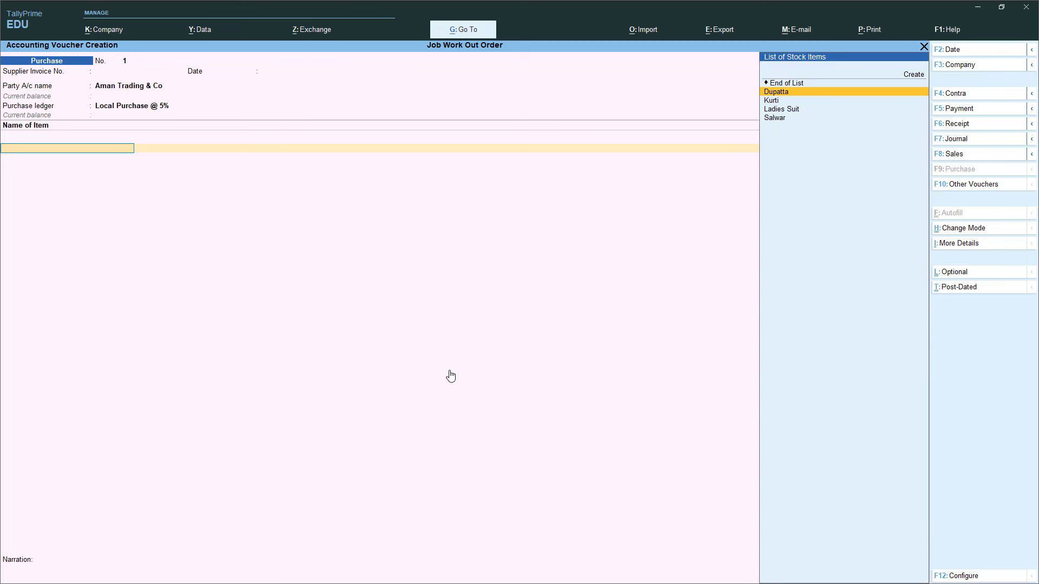
key(Return)
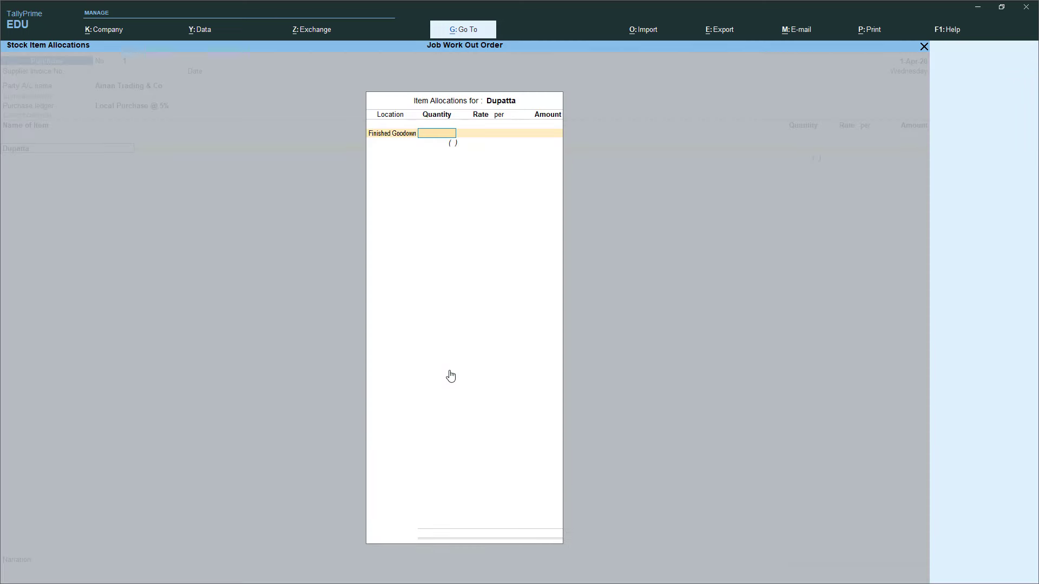
key(Down)
key(Down)
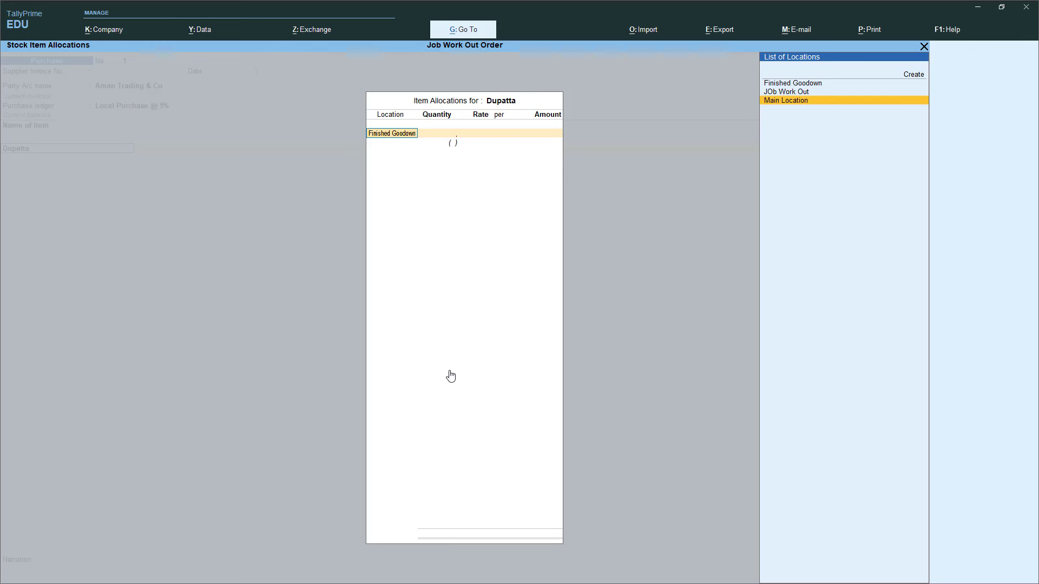
key(Return)
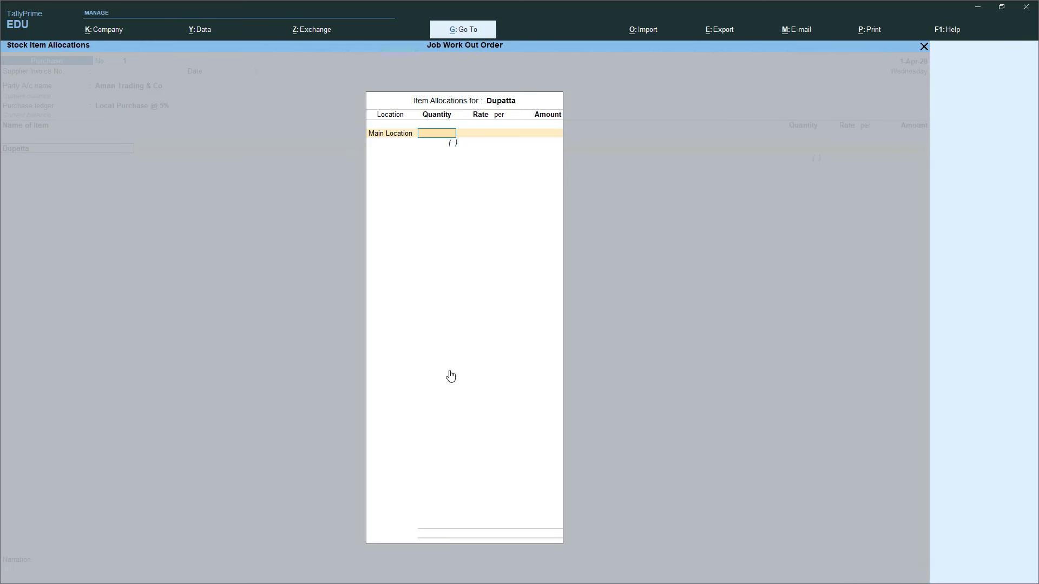
text(1000)
key(Return)
text(40)
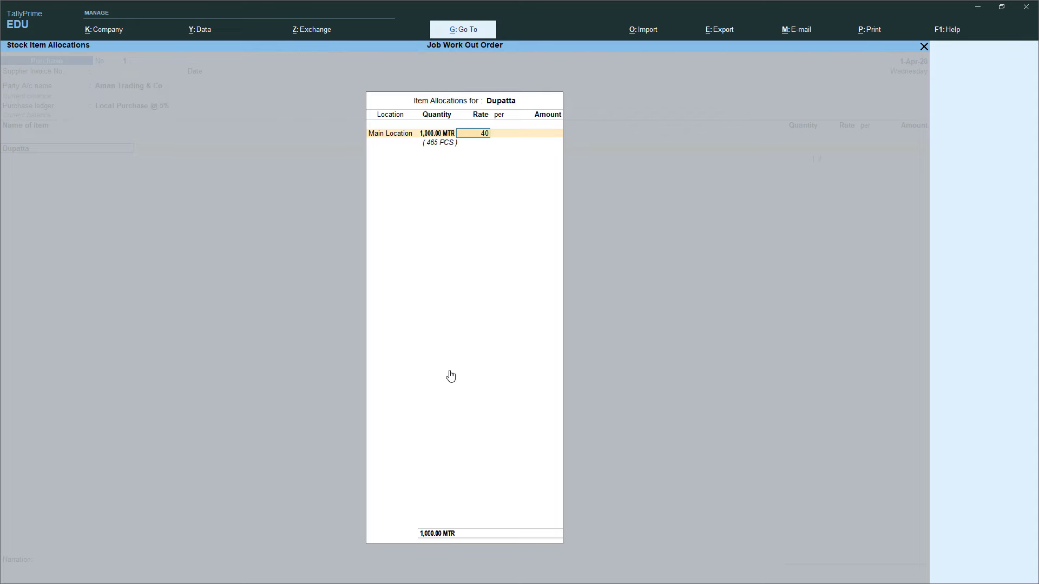
key(Return)
key(Return)
key(Return)
key(Return)
key(Return)
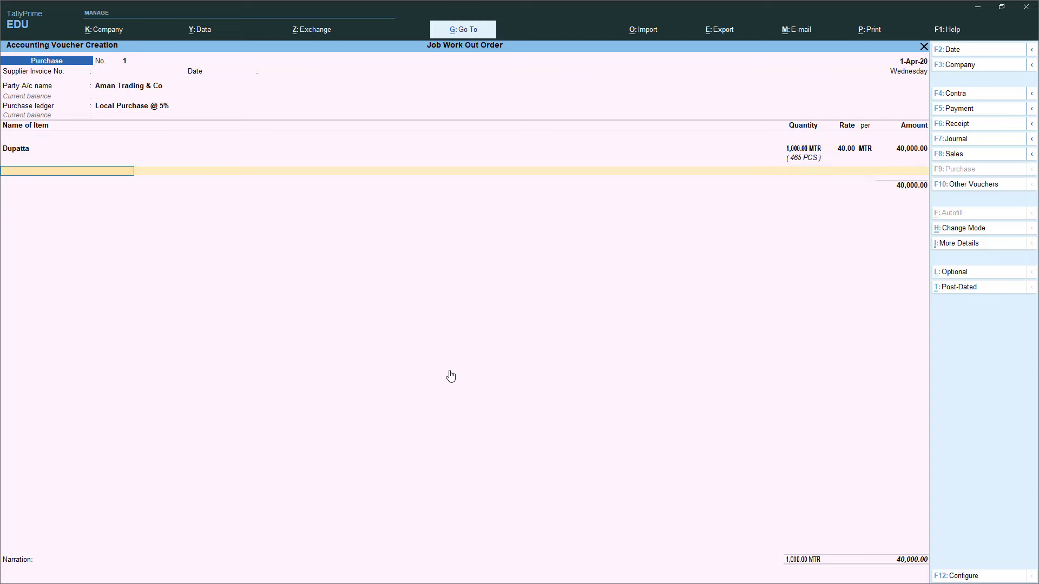
Add Kurti to the purchase voucher at Main Location with a quantity of 1000 MTR and a rate of 50
key(Down)
key(Down)
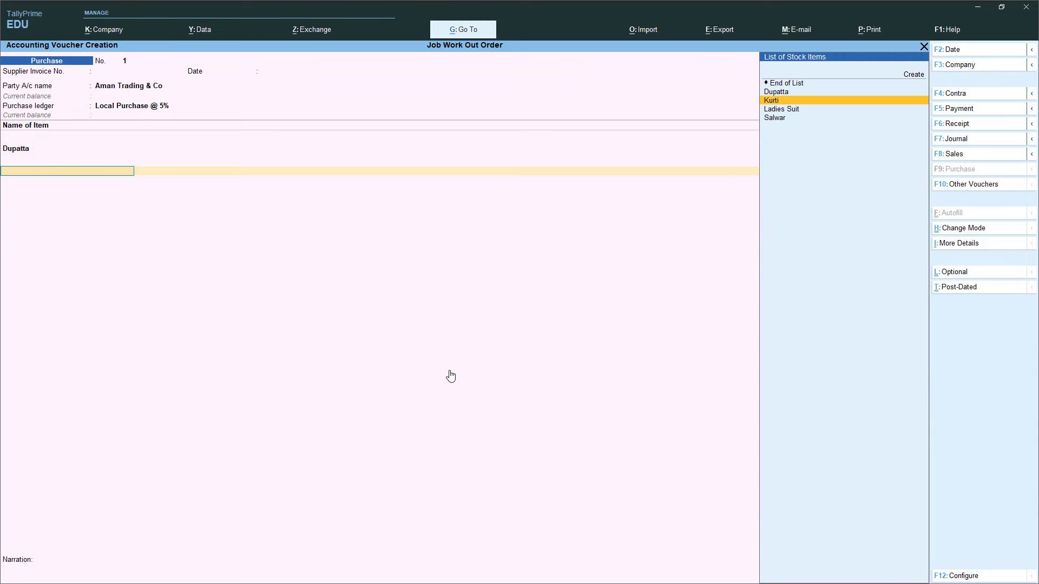
key(Return)
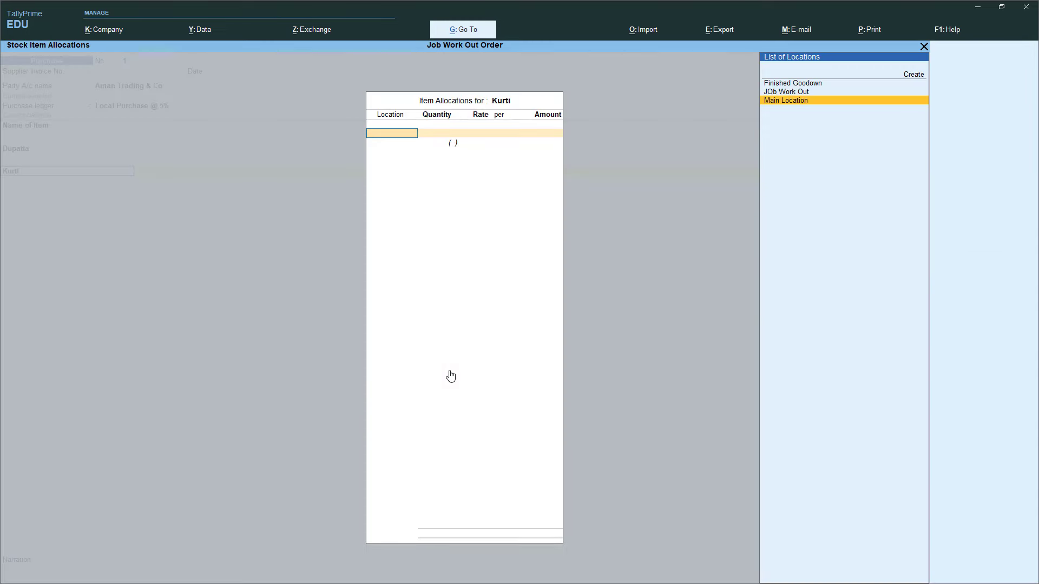
key(Return)
text(1000)
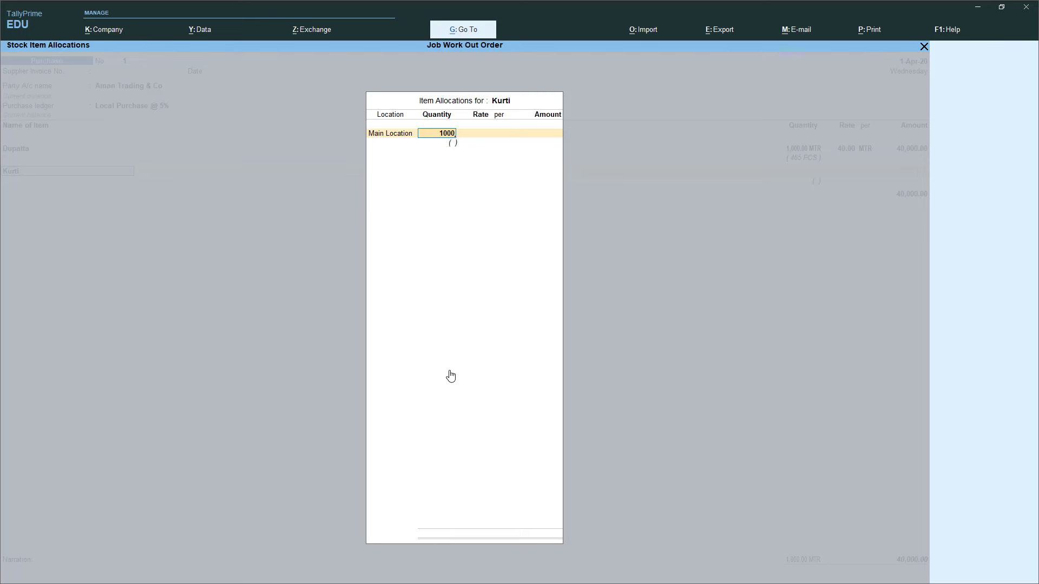
key(Return)
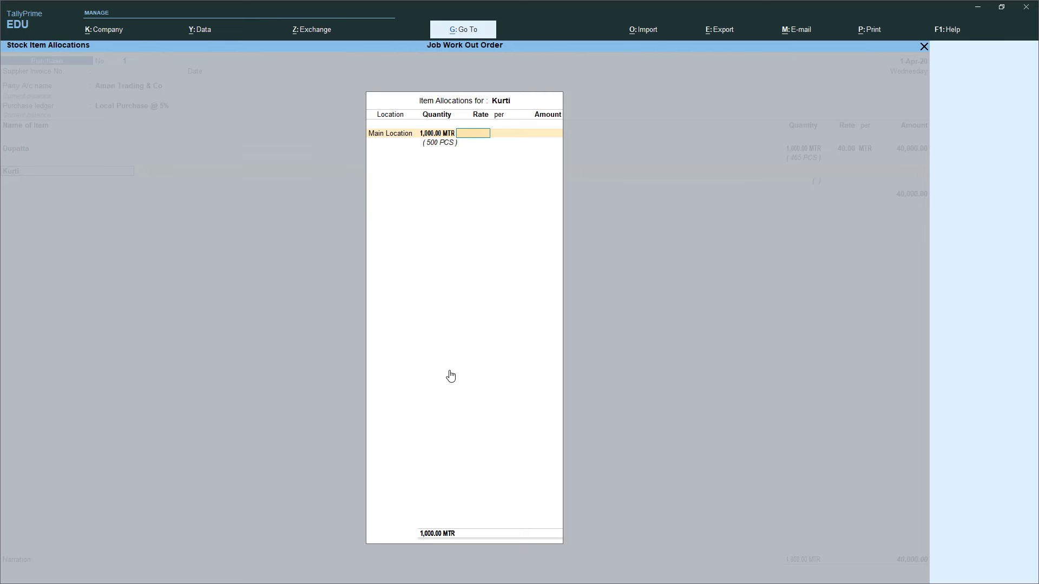
text(50)
key(Return)
key(Return)
key(Return)
key(Return)
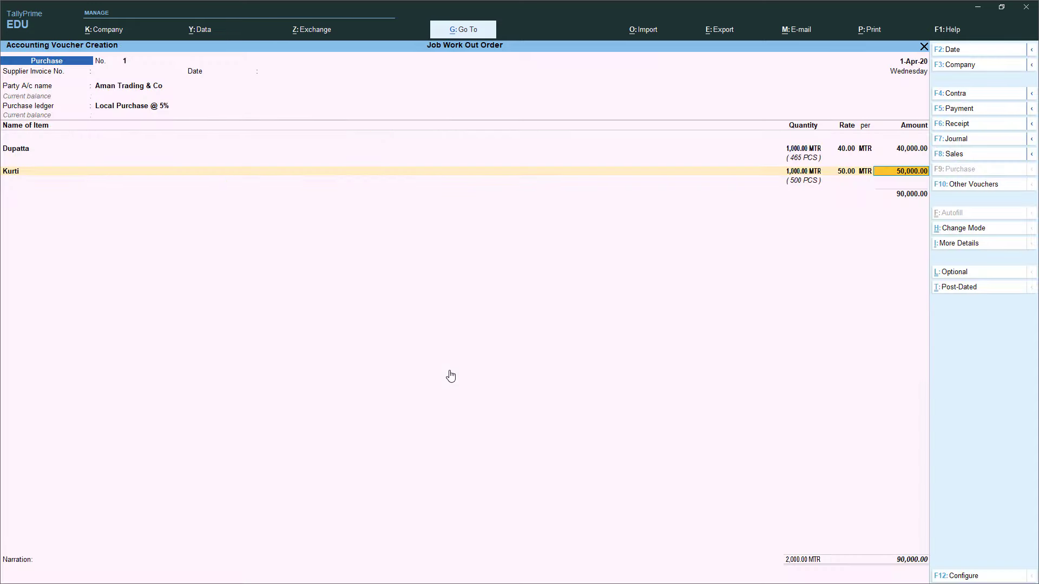
key(Return)
Add Salwar to the purchase voucher at Main Location with a quantity of 1000 MTR and a rate of 60
text(s)
key(Return)
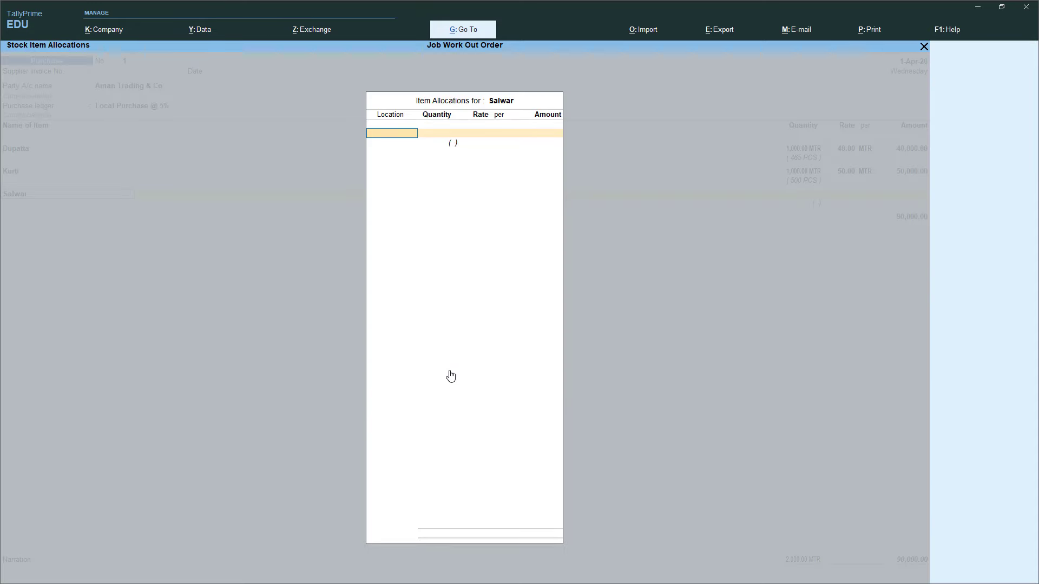
key(Return)
text(1,00)
text(0)
key(Return)
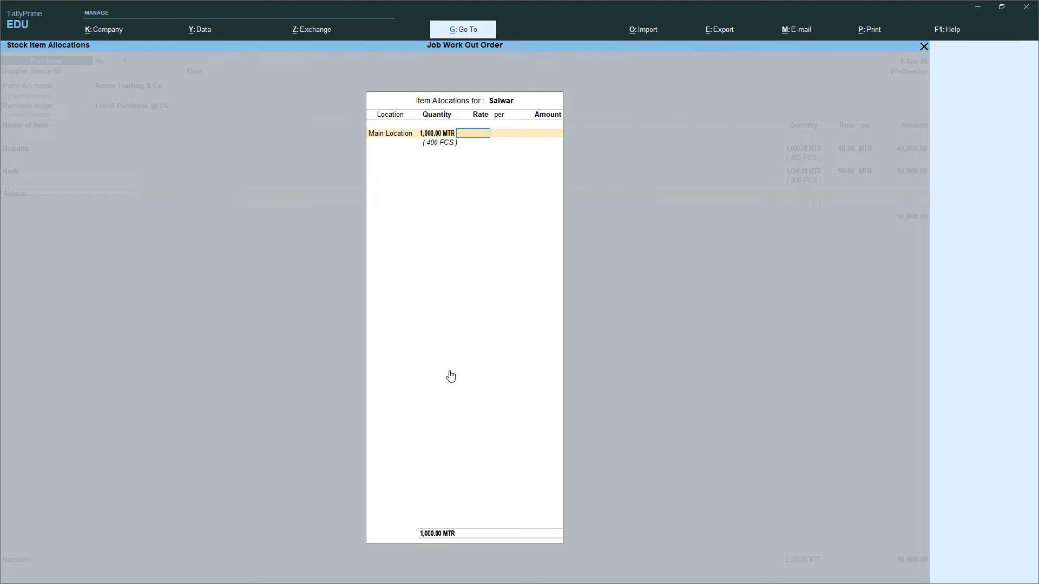
text(60)
key(Return)
key(Return)
key(Return)
key(Return)
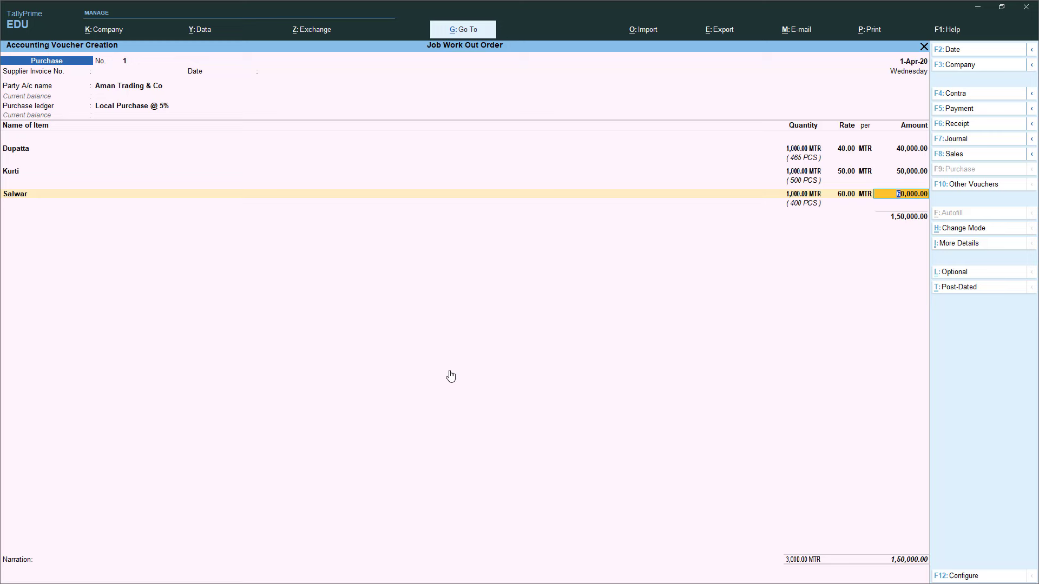
Add the Input CGST @ 2.5% and Input SGST @ 2.5% ledgers below the Salwar line of the purchase voucher
key(Return)
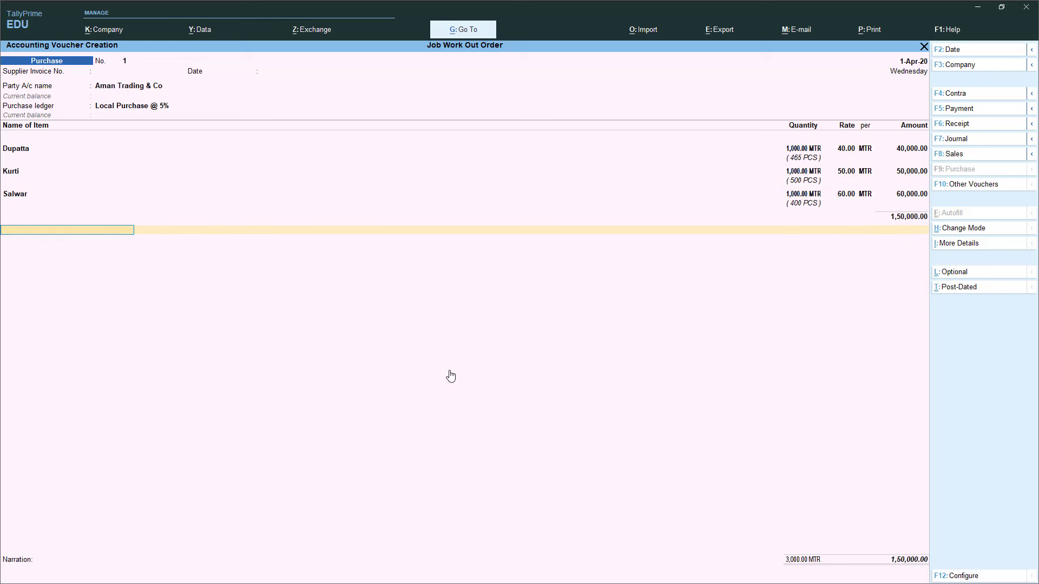
text(in)
key(Down)
key(Return)
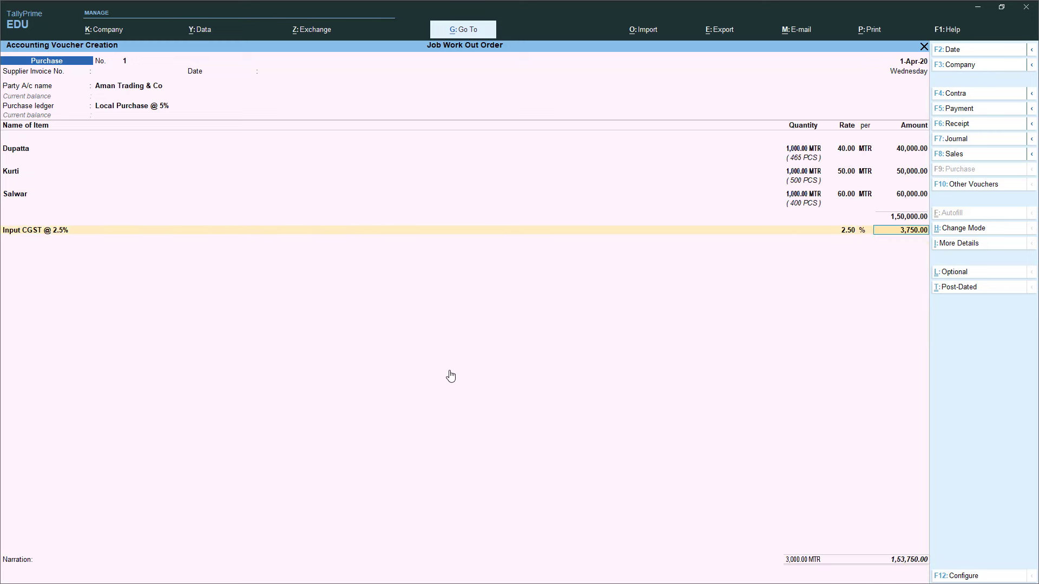
key(Return)
text(In)
key(Down)
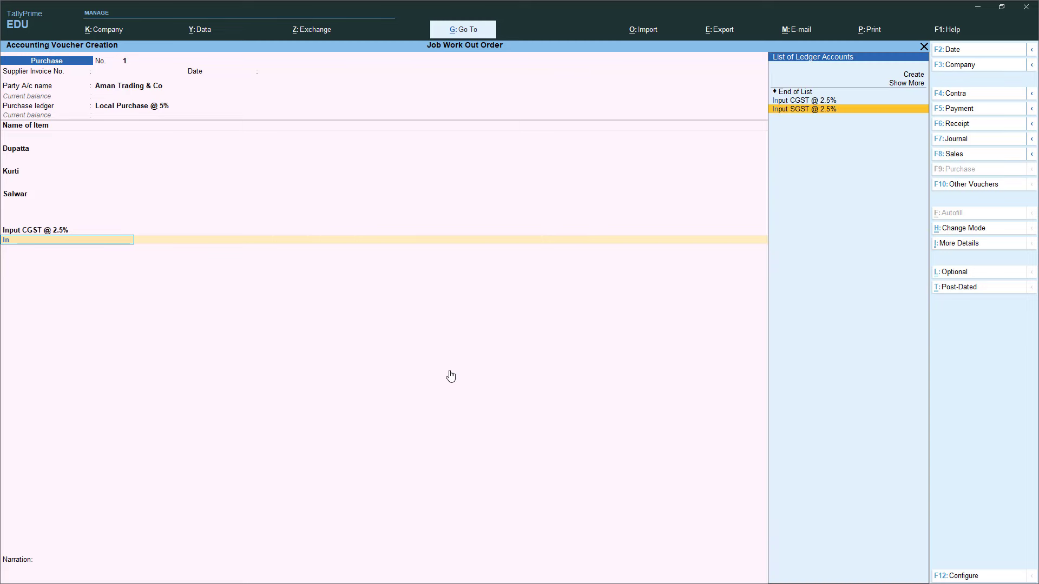
key(Return)
key(Return)
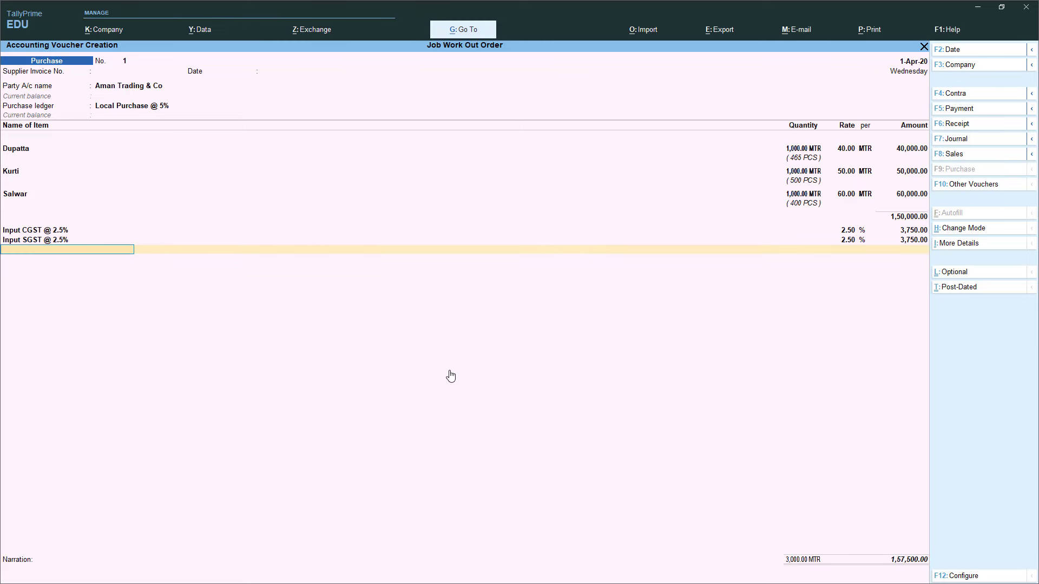
Allocate the full purchase amount to New Ref 1 in the bill-wise details and save the purchase voucher
key(Return)
key(Return)
key(Return)
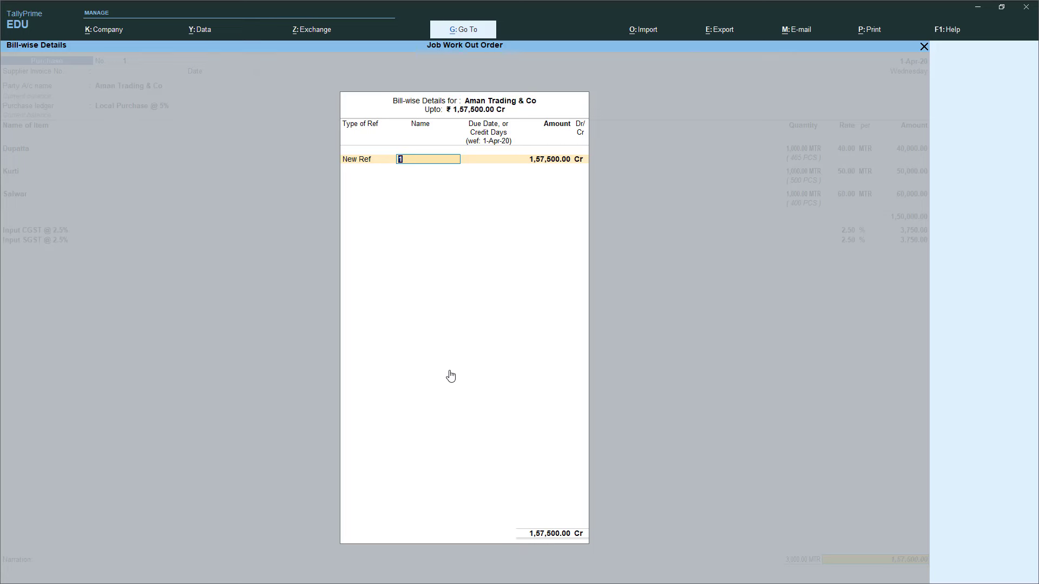
key(Return)
key(Return)
key(Return)
key(Return)
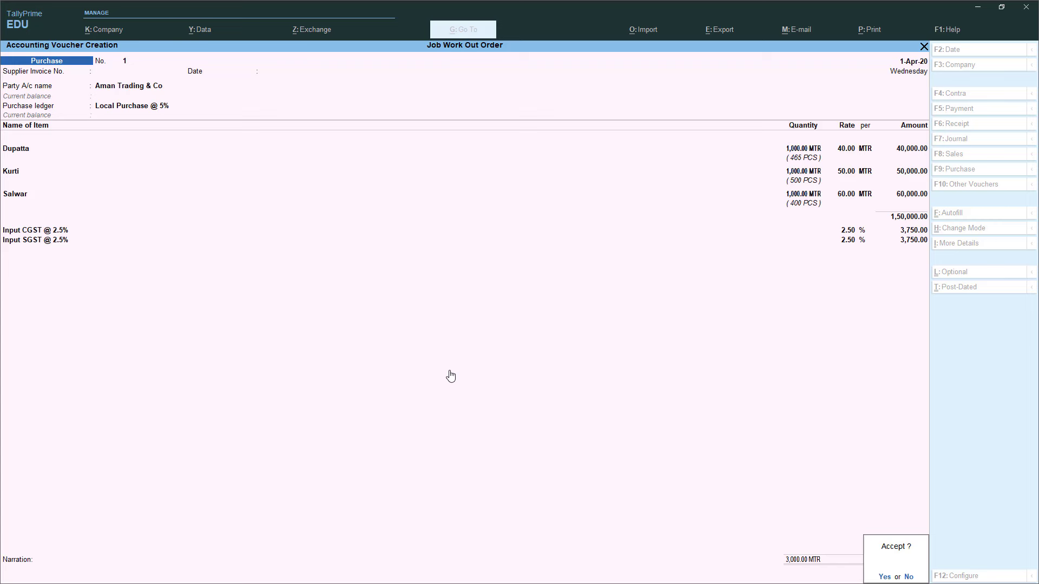
key(Return)
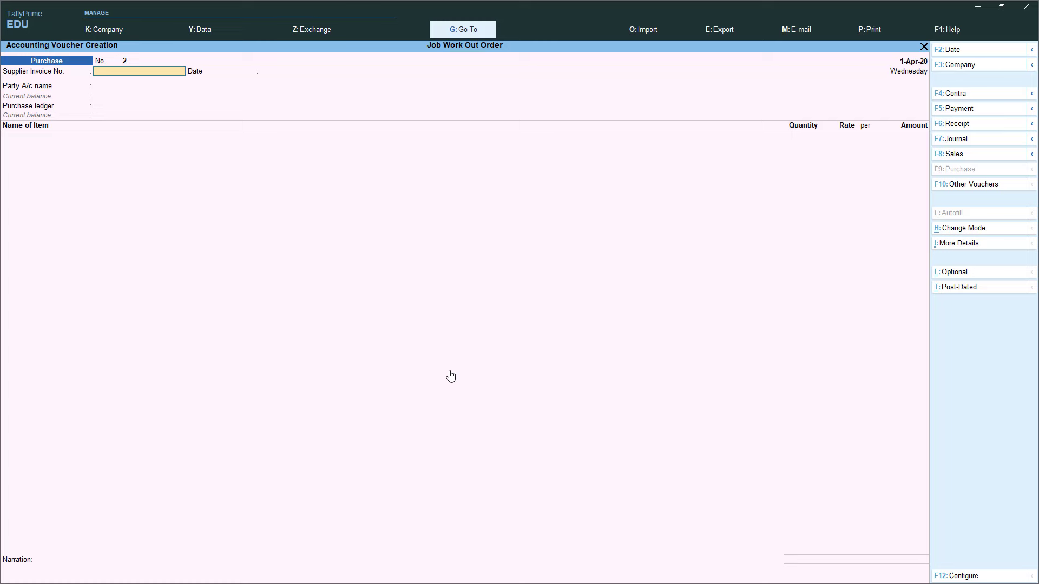
Leave purchase voucher entry and open a blank ledger creation form
key(Escape)
key(Return)
key(Up)
key(Up)
key(Up)
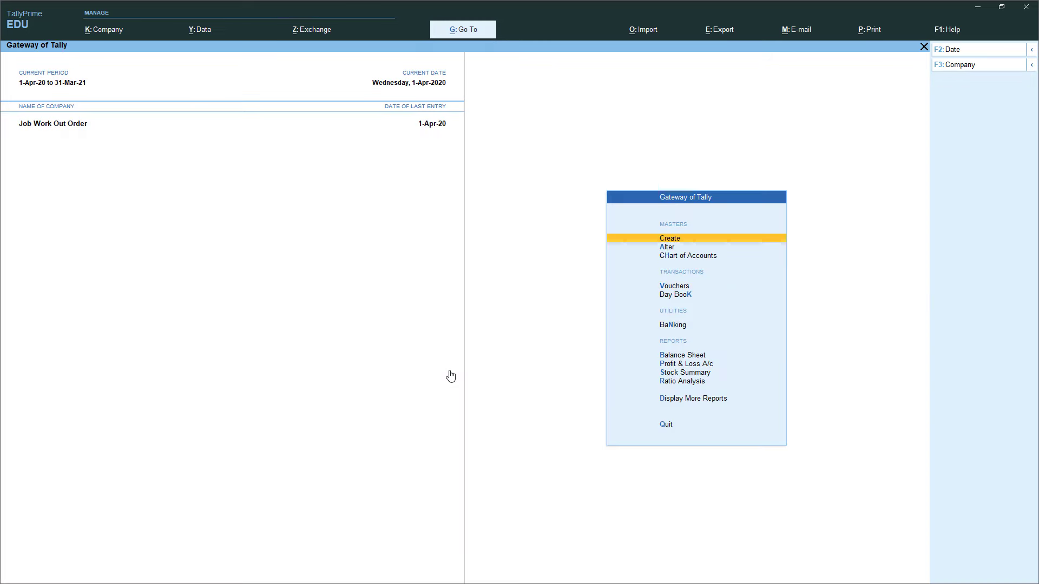
key(Return)
key(Down)
key(Return)
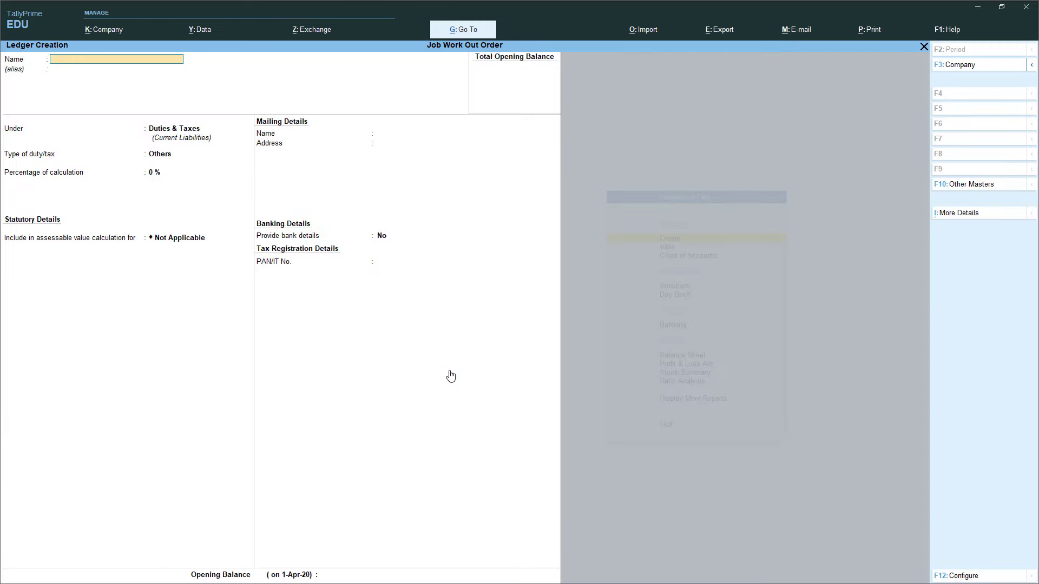
Enter the tailor's name as the ledger name and place the ledger under Sundry Creditors
text(Shaqib Tail)
key(Return)
key(Return)
text(S)
key(Up)
key(Up)
key(Up)
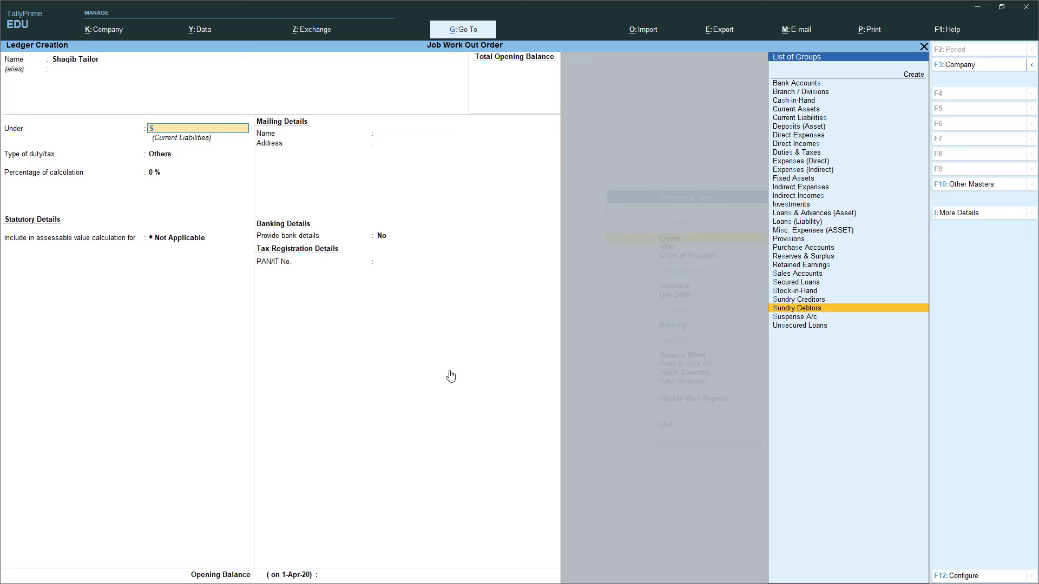
key(Return)
Keep Delhi as the state and Regular as the registration type, enter the tailor's GSTIN, and save the ledger
key(Return)
key(Return)
key(Return)
key(Return)
key(Return)
key(Return)
key(Return)
key(Return)
key(Return)
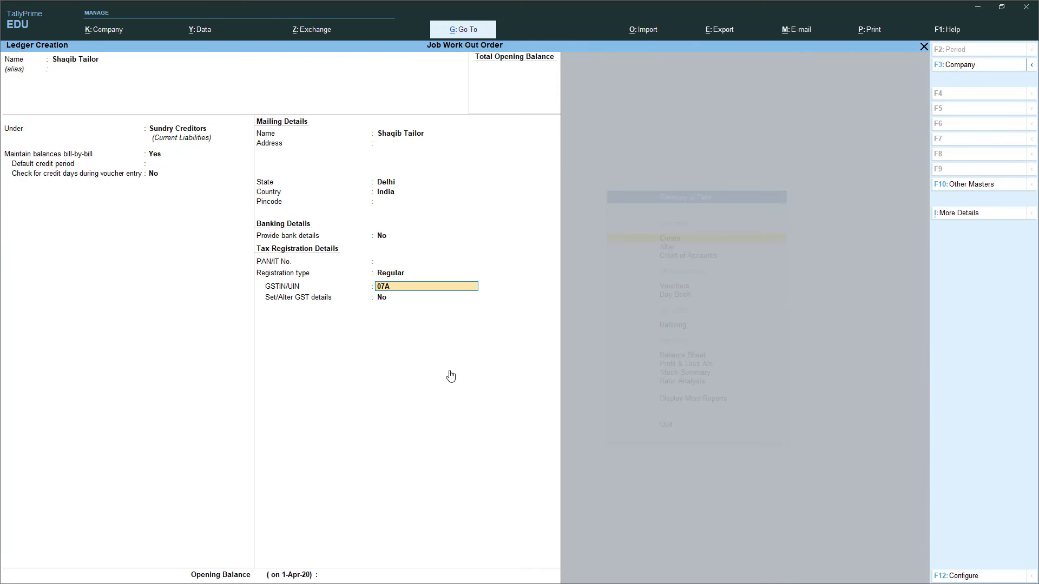
text(07ABCDE1234F1Z)
key(Return)
key(Return)
key(Escape)
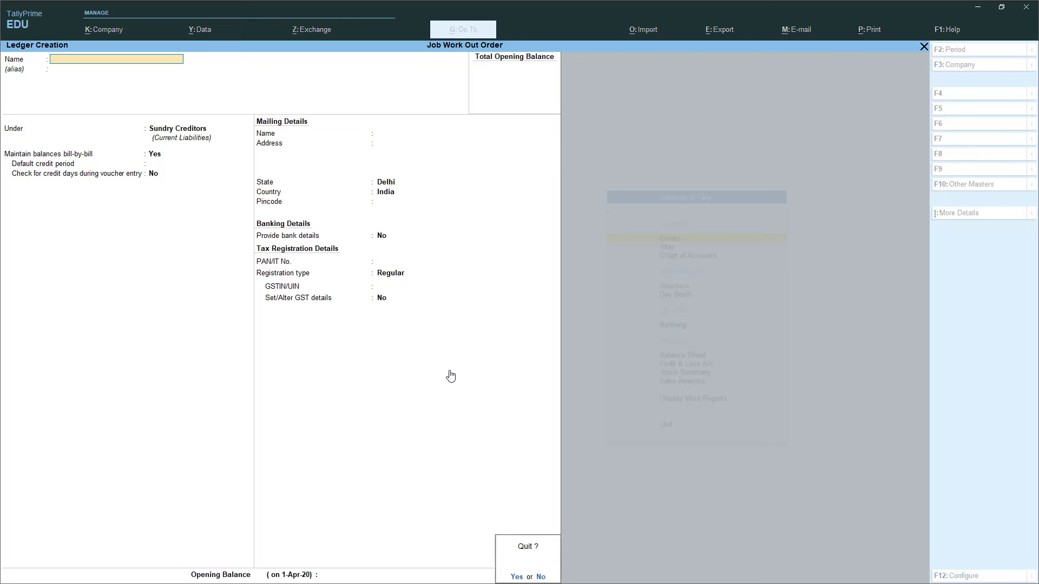
key(Return)
key(Escape)
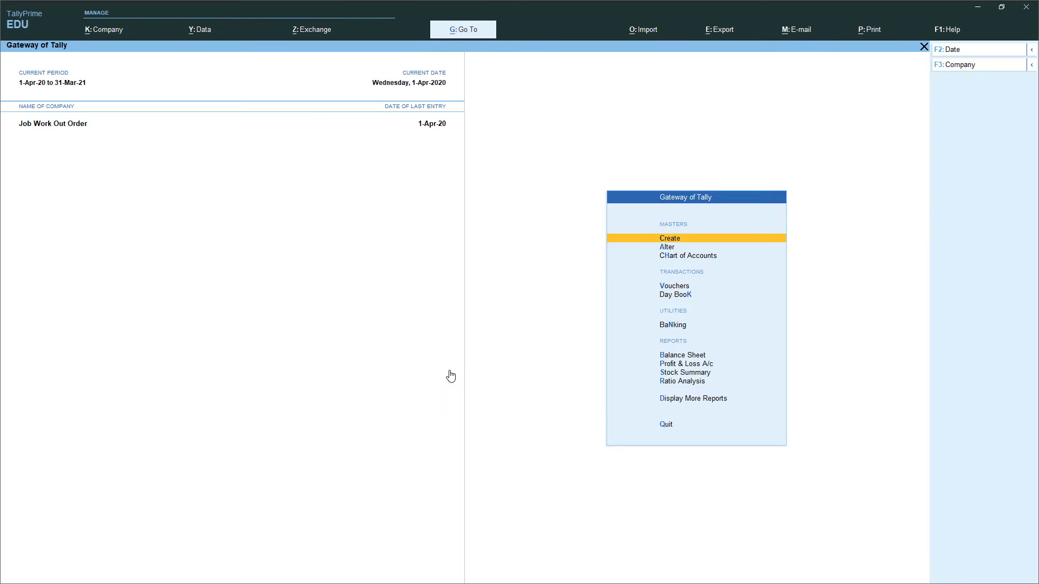
Open voucher entry and show the inactive voucher types in the list for changing the voucher type
key(Down)
key(Down)
key(Down)
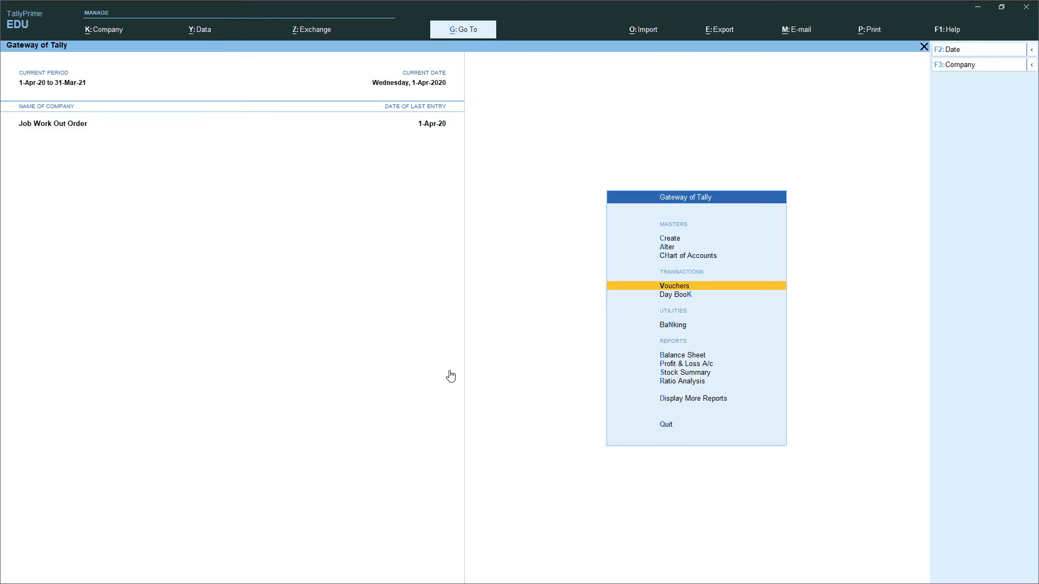
key(Return)
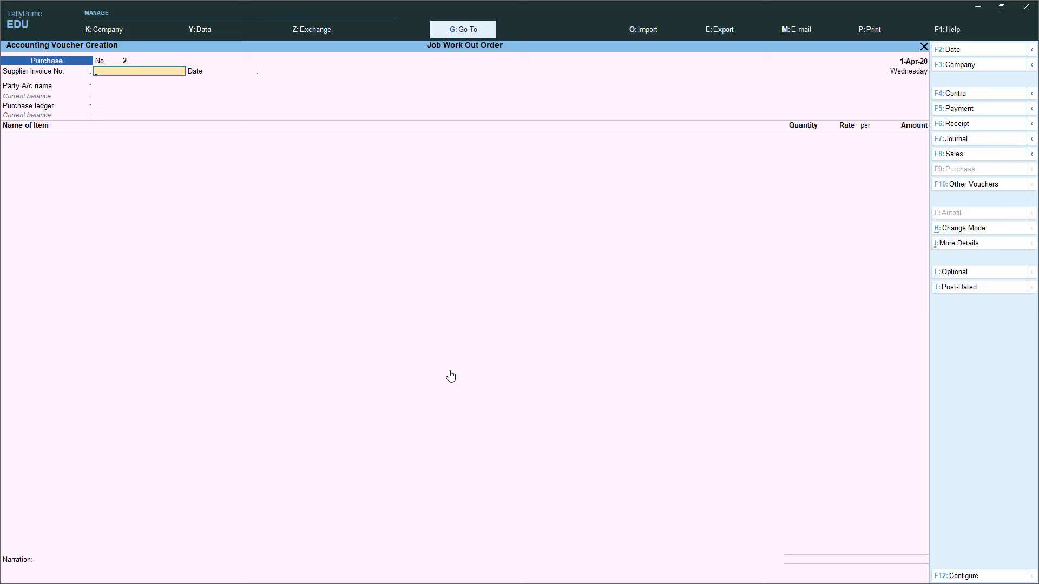
key(F10)
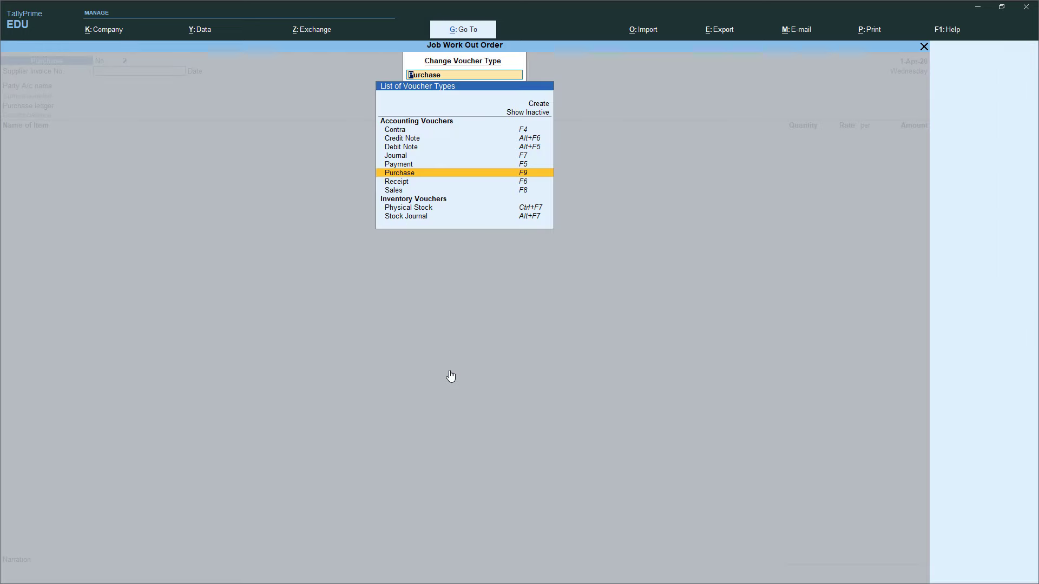
key(Up)
key(Up)
key(Up)
key(Up)
key(Up)
key(Up)
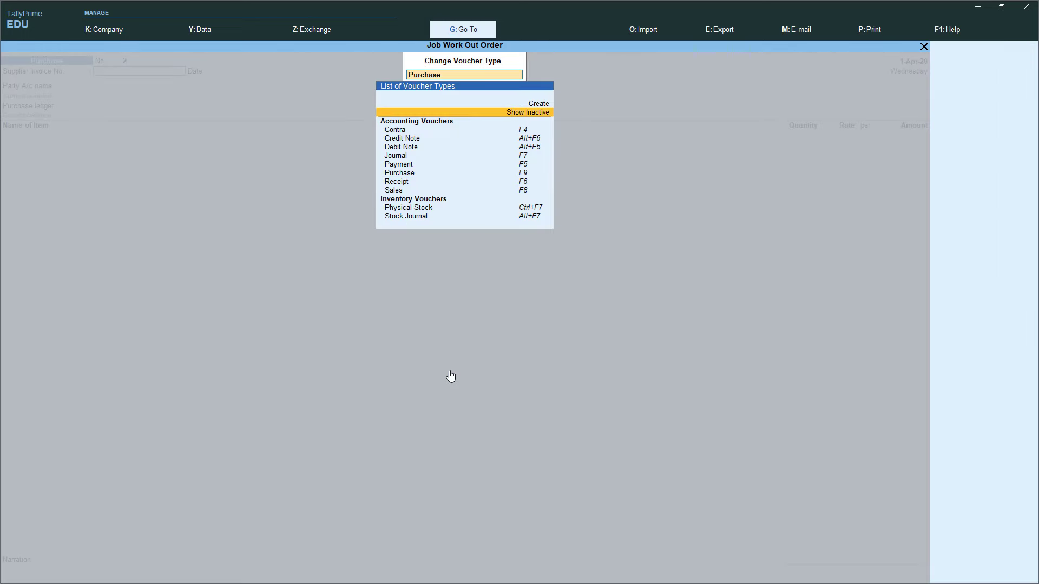
key(Return)
Select the Job Work Out Order voucher type and enable the Job Order Processing feature for the company
key(Down)
key(Down)
key(Down)
key(Down)
key(Down)
key(Down)
key(Down)
key(Down)
key(Down)
key(Down)
key(Down)
key(Down)
key(Down)
key(Down)
key(Down)
key(Down)
key(Down)
key(Down)
key(Down)
key(Down)
key(Down)
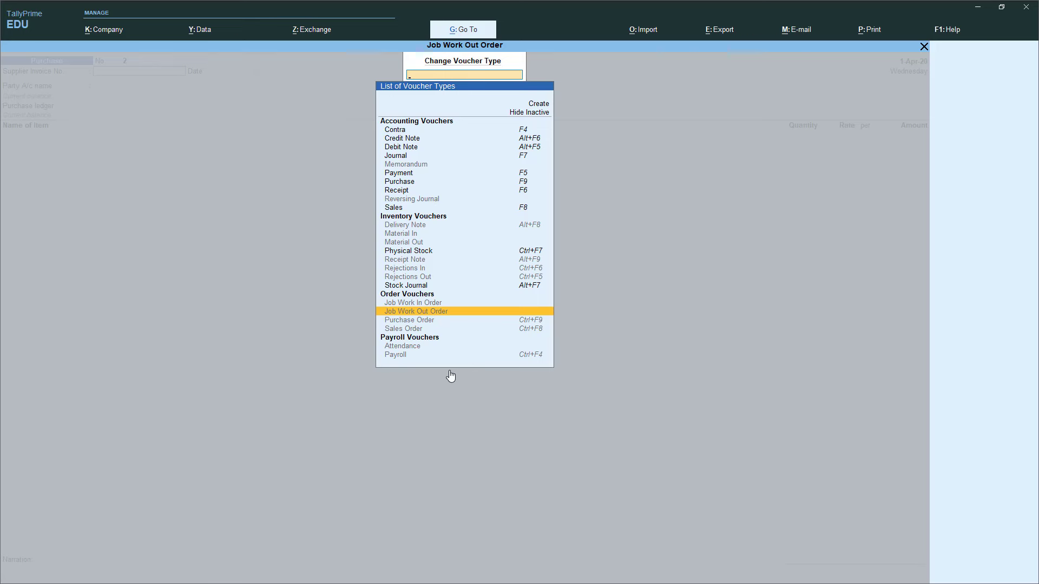
key(Return)
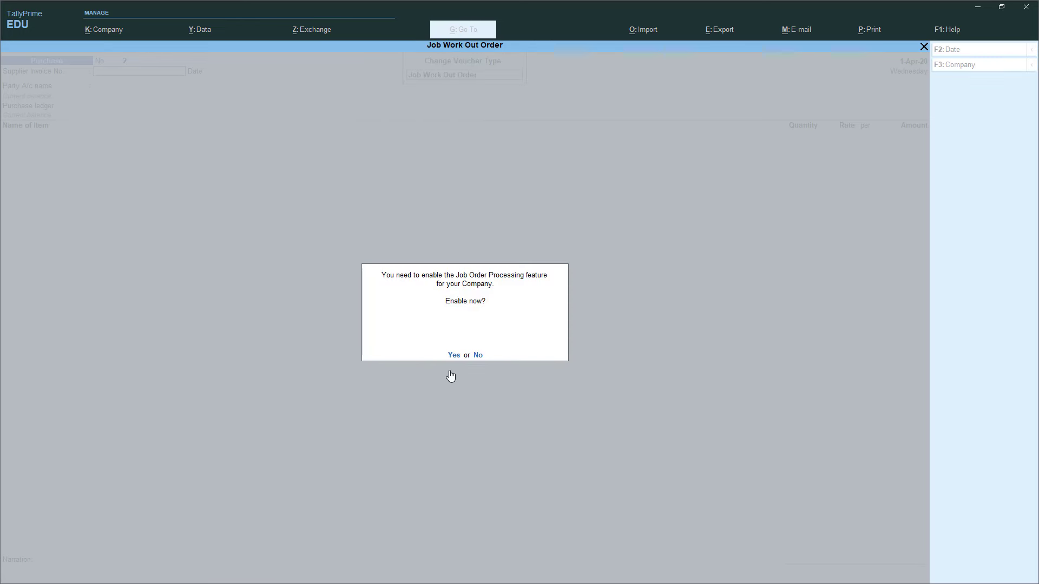
key(y)
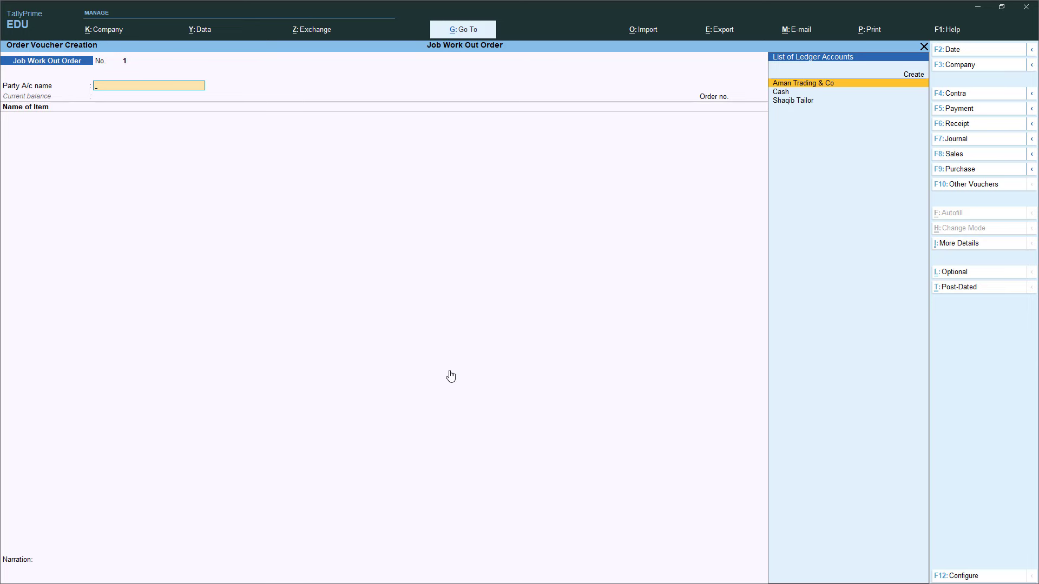
Set the tailor's ledger as the order's party and accept the dispatch and process details left blank
key(Down)
key(Down)
key(Return)
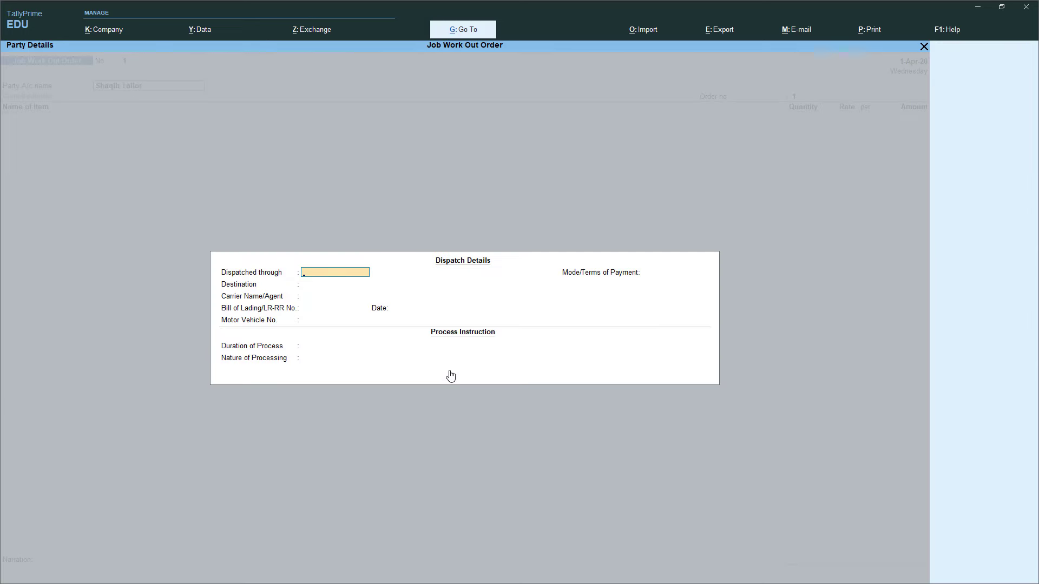
key(ctrl+a)
key(Return)
key(ctrl+a)
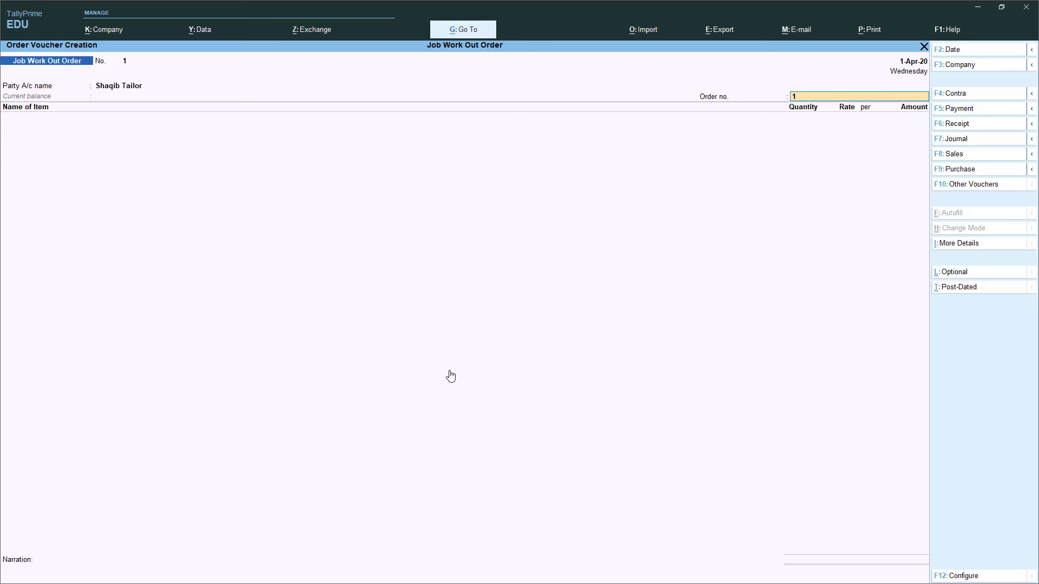
Enter the order number and add Ladies Suit as the item of the job work out order
text(SQ-)
key(Return)
key(Up)
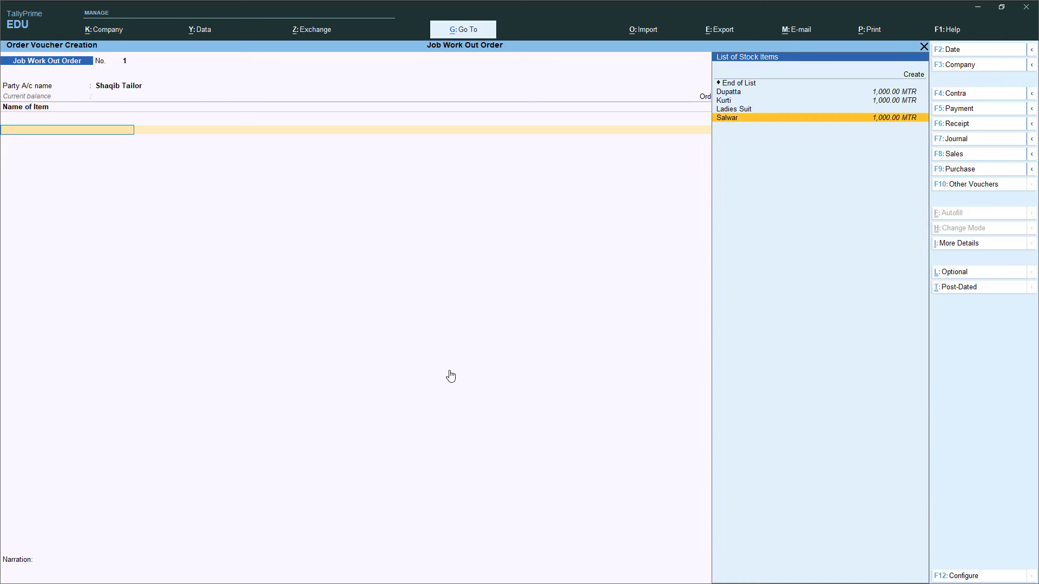
key(Up)
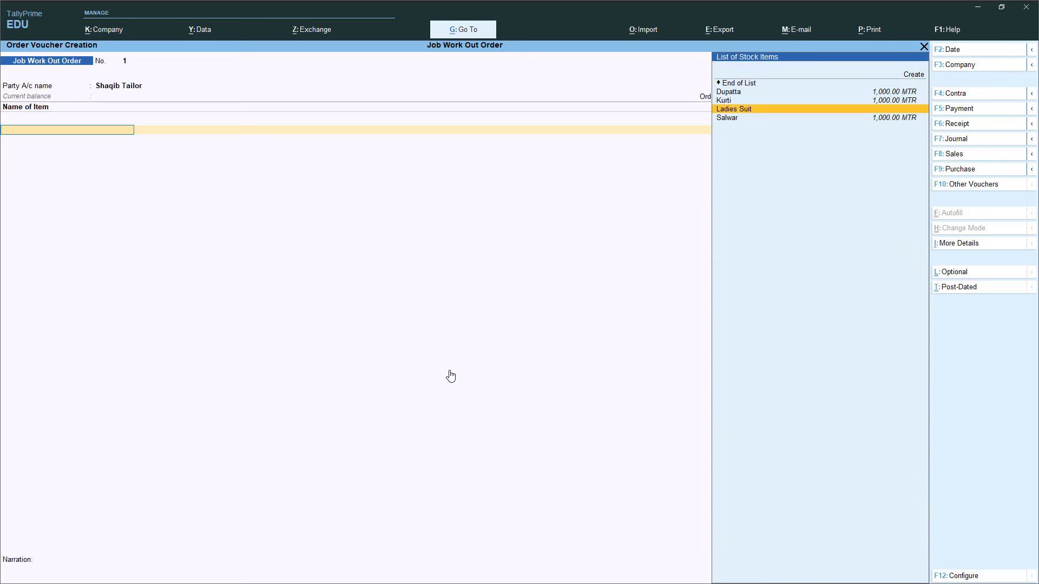
key(Return)
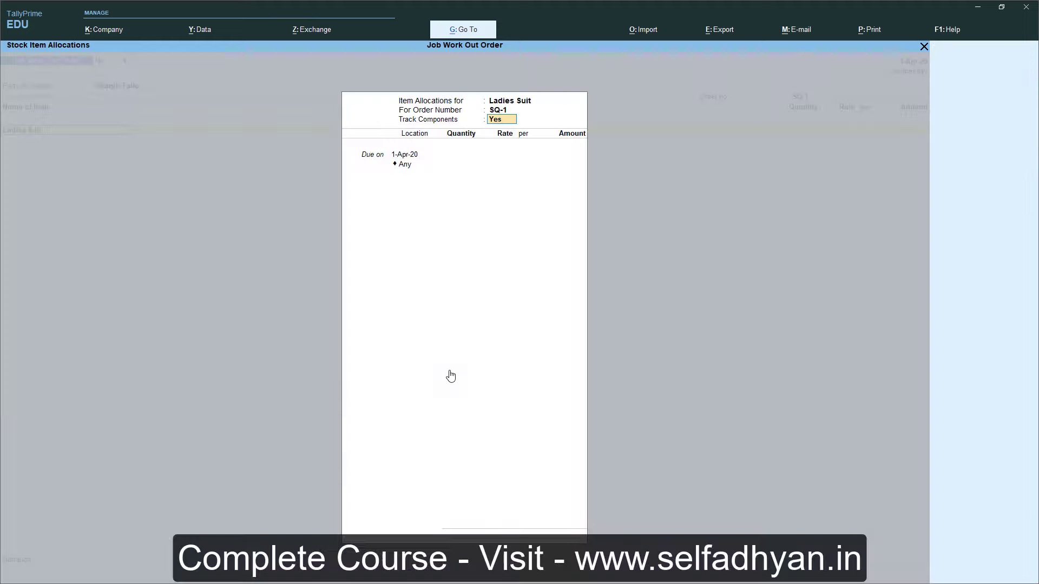
Allocate 100 PCS of Ladies Suit to the JOb Work Out location, due on 1-Apr-20, with component tracking set to Yes
key(Return)
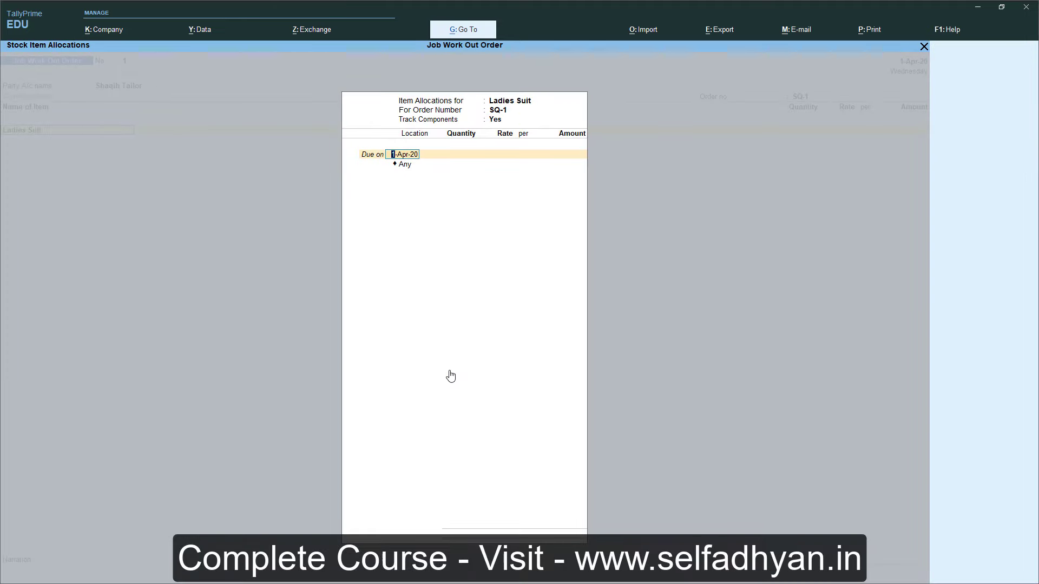
key(Return)
key(space)
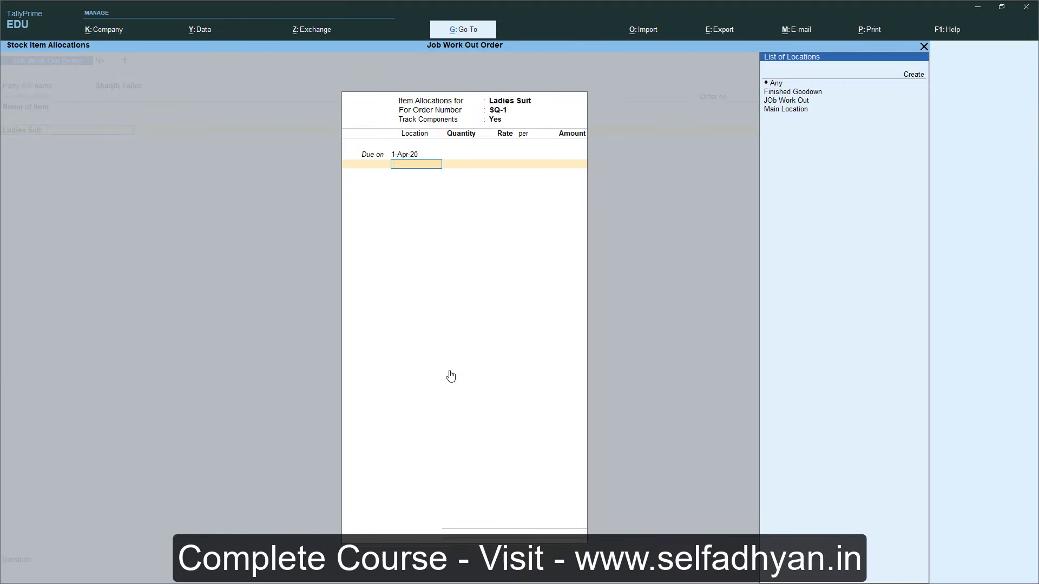
key(Up)
key(Up)
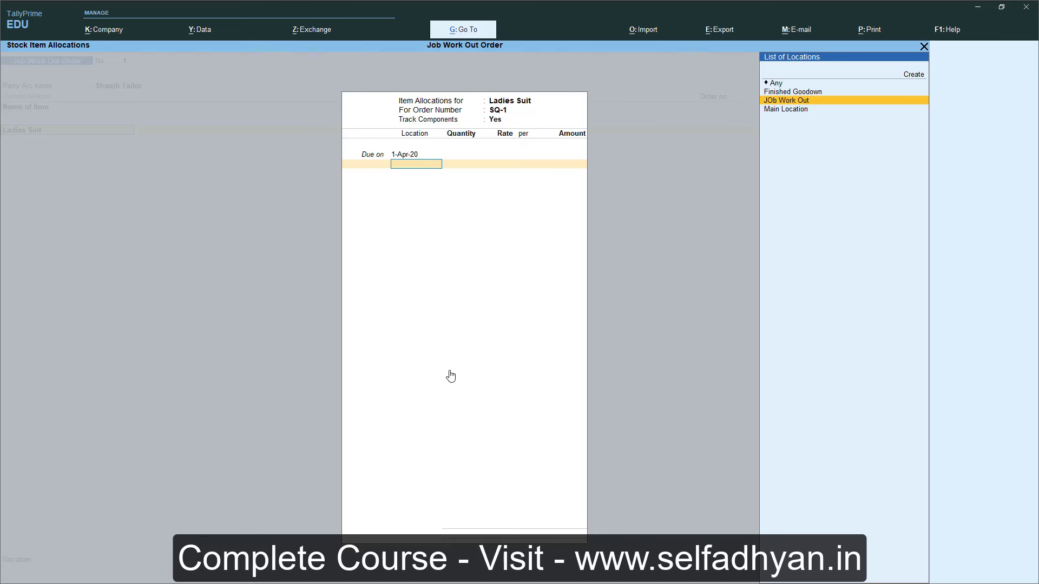
key(Return)
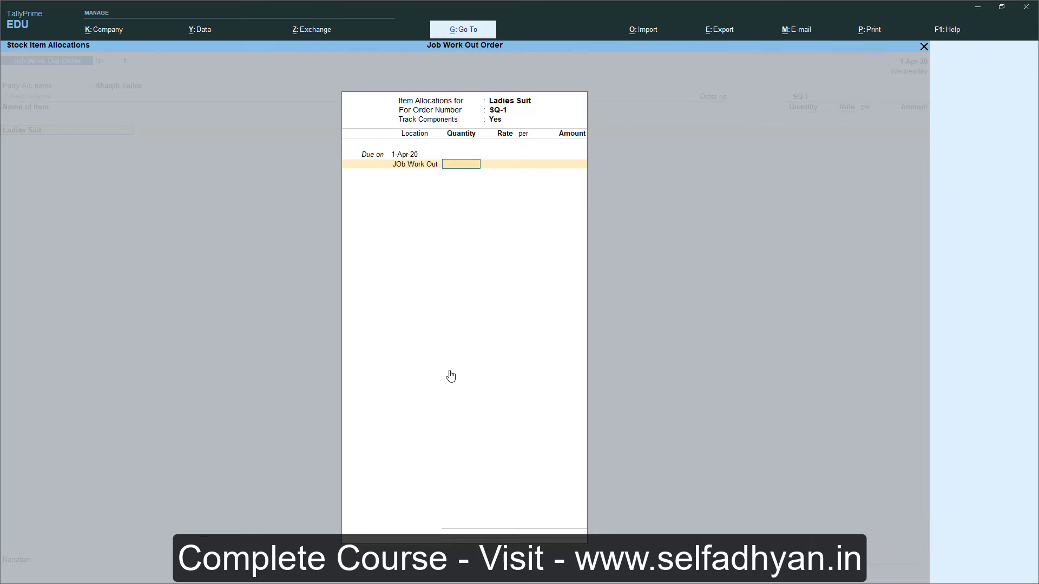
text(100)
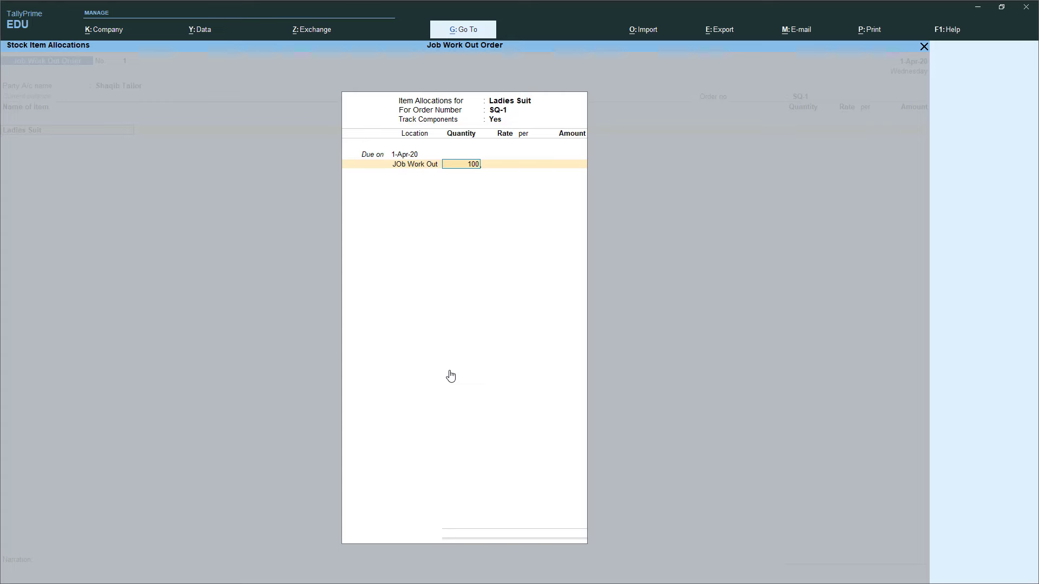
key(Return)
Fill the component allocation using the Ladies Suit bill of materials
key(Return)
key(Return)
key(Return)
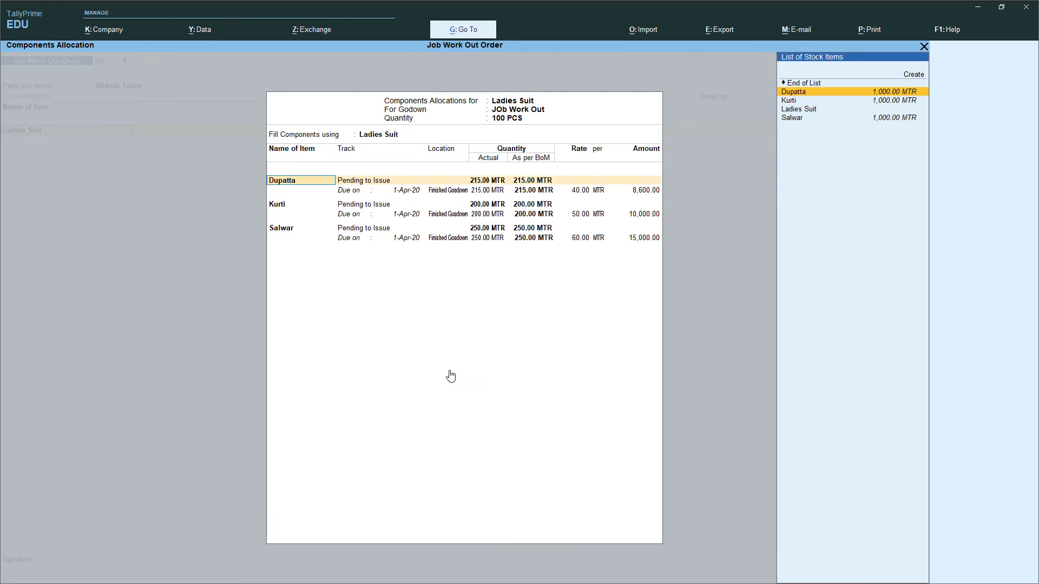
Set the Dupatta component's location to Main Location, keeping its 215 MTR quantity and rate of 40 per MTR
key(Return)
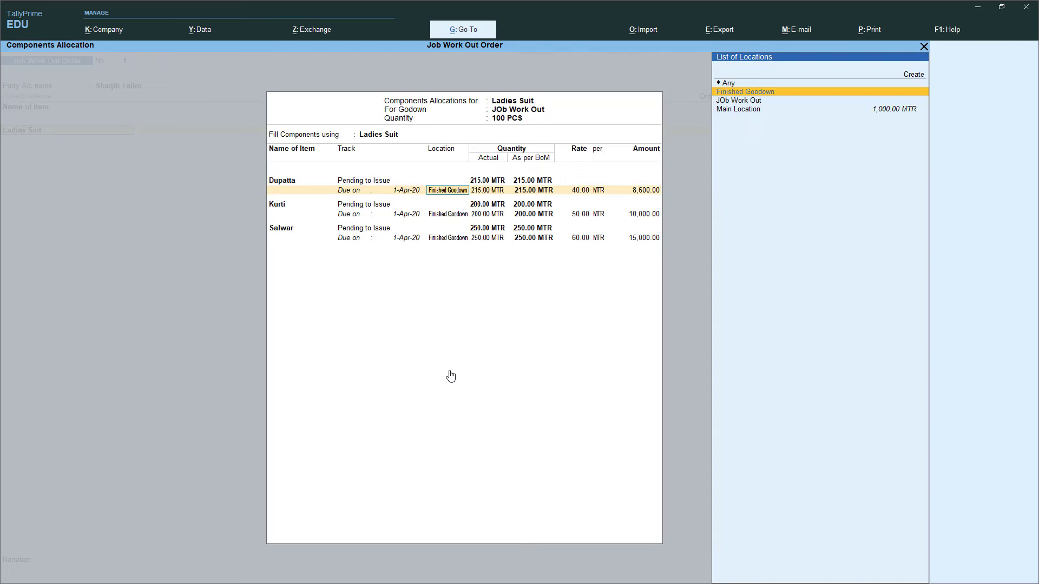
key(Down)
key(Down)
key(Return)
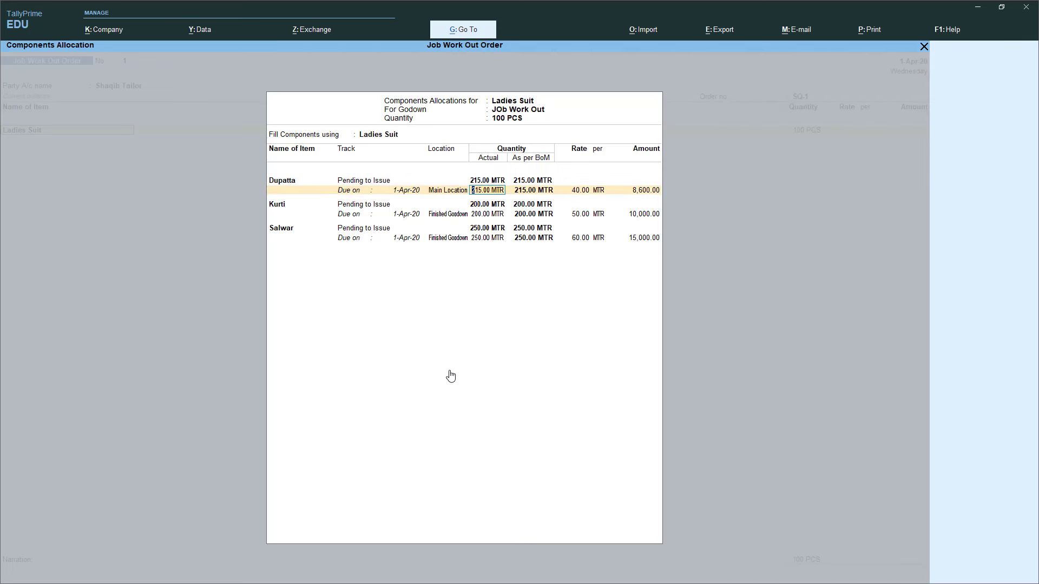
key(Return)
key(Return)
key(Return)
key(Return)
key(Return)
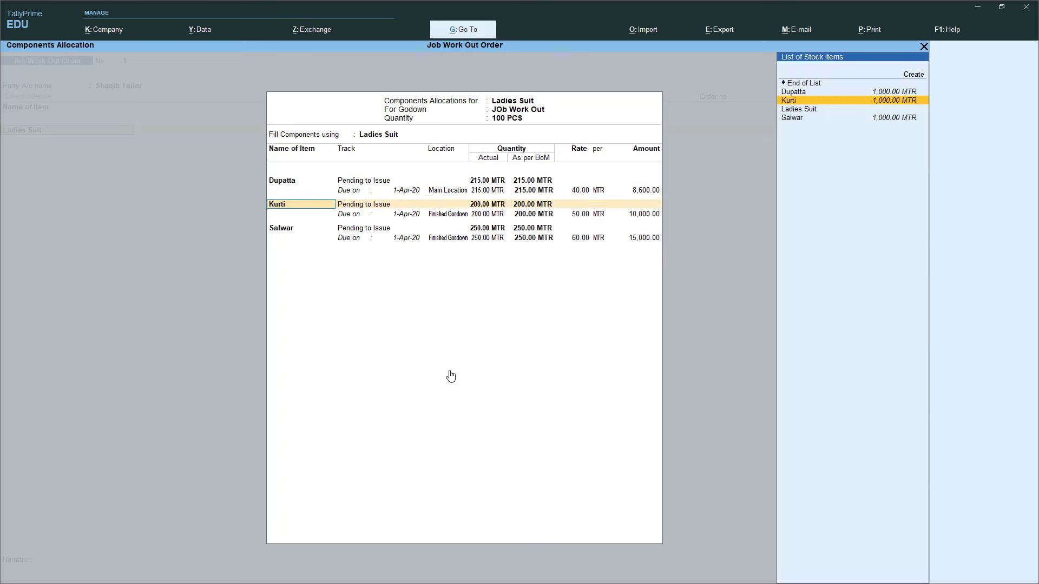
Set the Kurti component's location to Main Location, keeping its 200 MTR quantity and rate of 50 per MTR
key(Return)
key(Return)
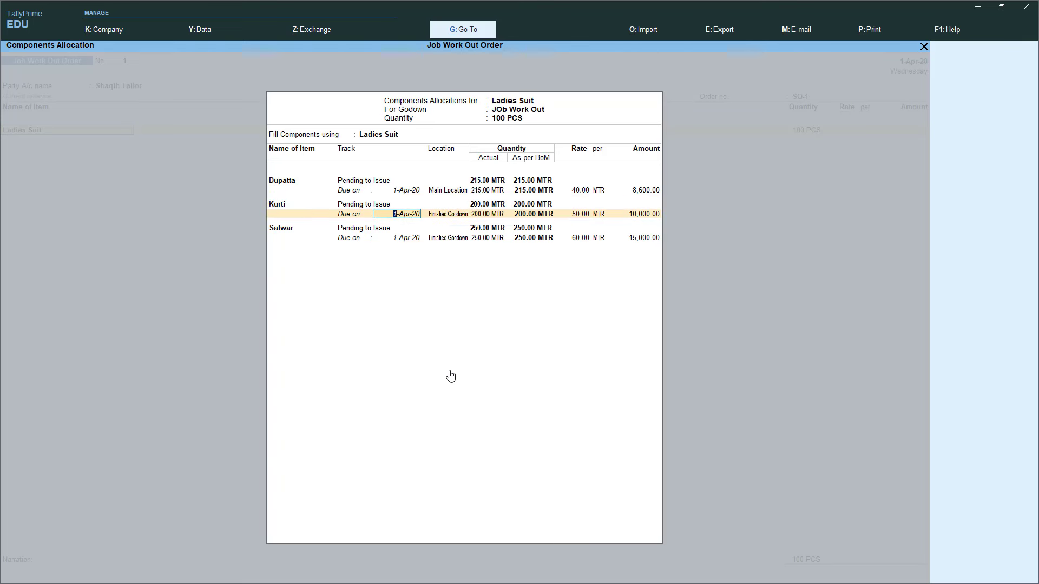
key(Return)
key(Down)
key(Down)
key(Return)
key(Return)
key(Return)
key(Return)
key(Return)
key(Return)
Set the Salwar component's location to Main Location, keeping 250 MTR at 60 per MTR, and complete the components allocation
key(Return)
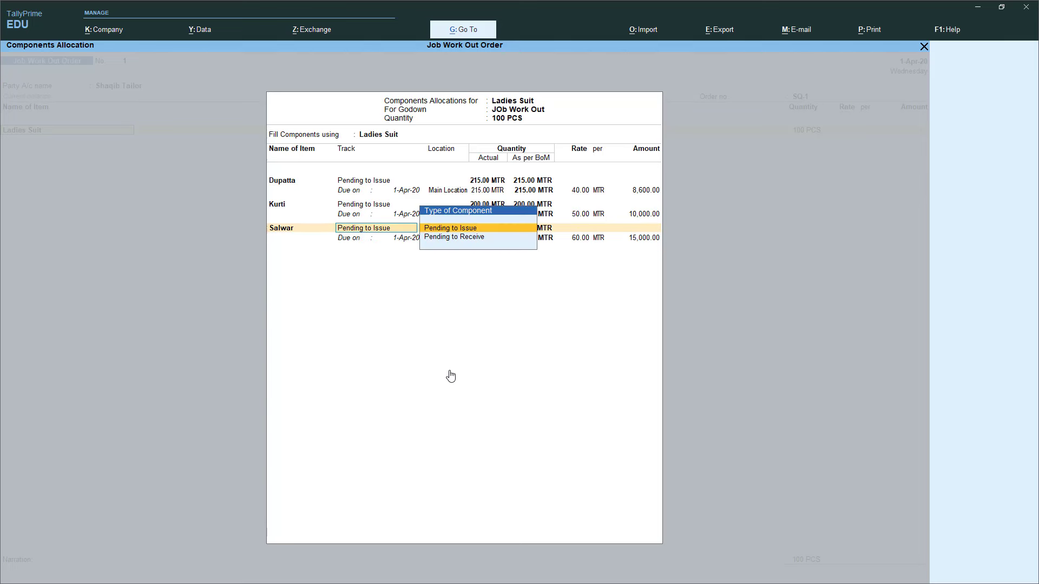
key(Return)
key(Return)
key(Down)
key(Down)
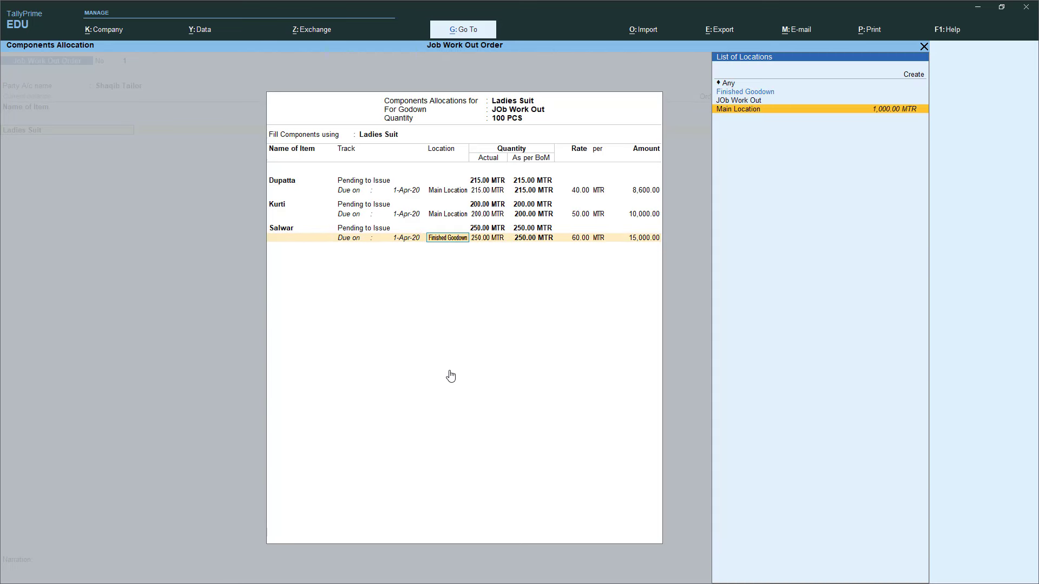
key(Return)
key(Return)
key(Return)
key(Return)
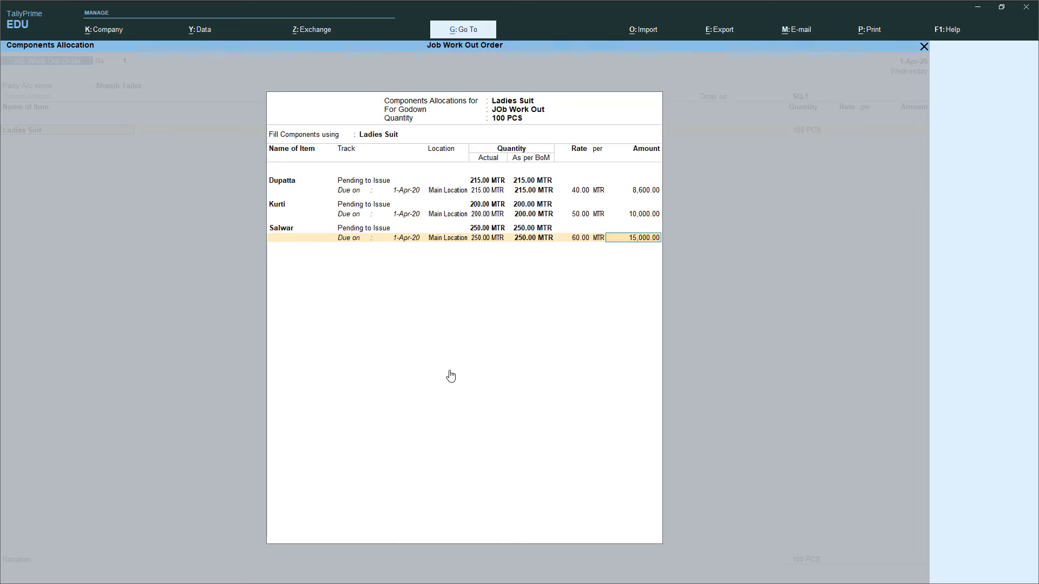
key(Return)
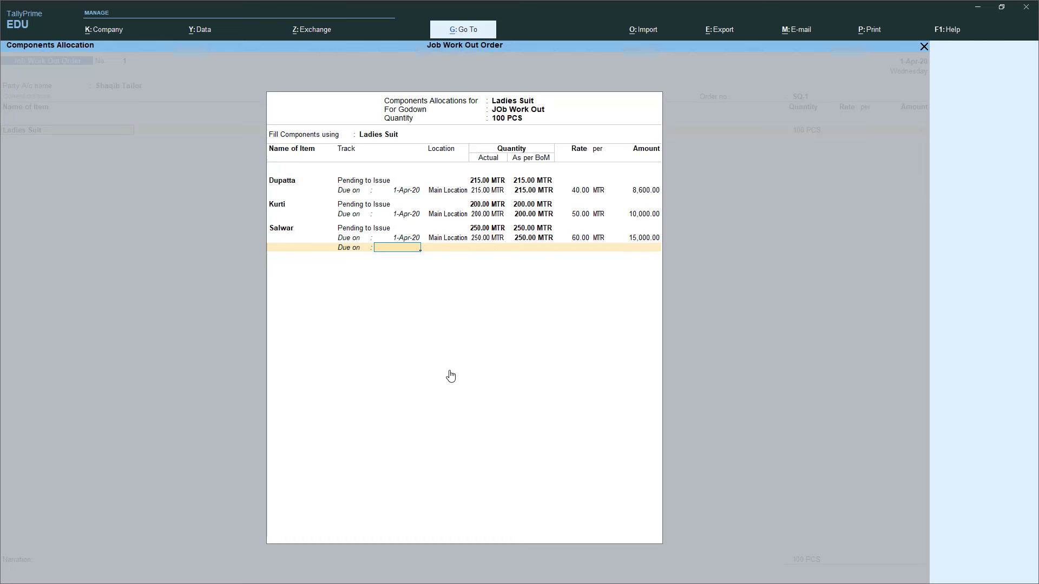
key(Return)
key(Return)
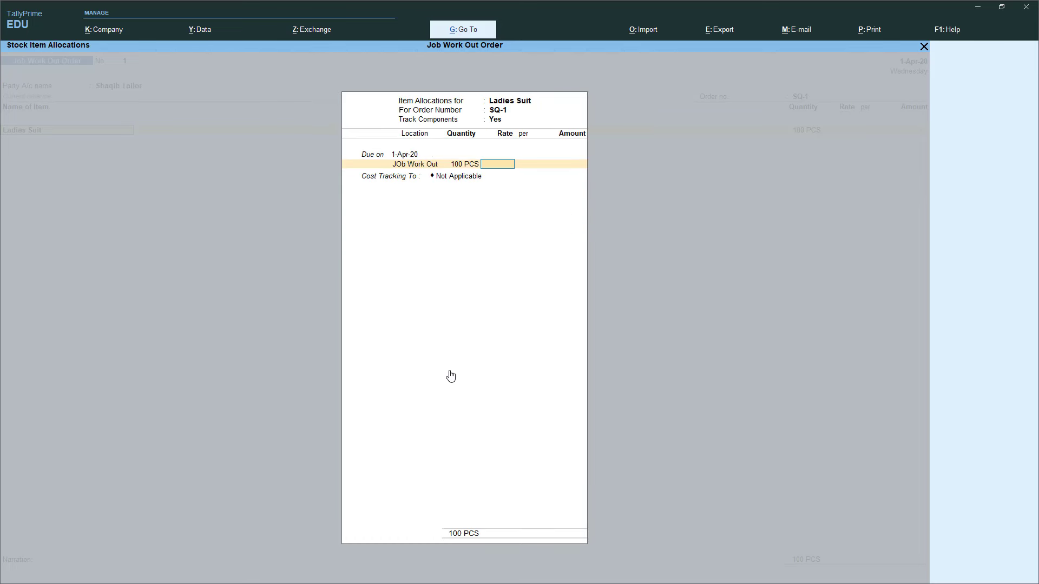
Set the Ladies Suit rate to 386 per PCS and track its cost to the existing order number
text(386)
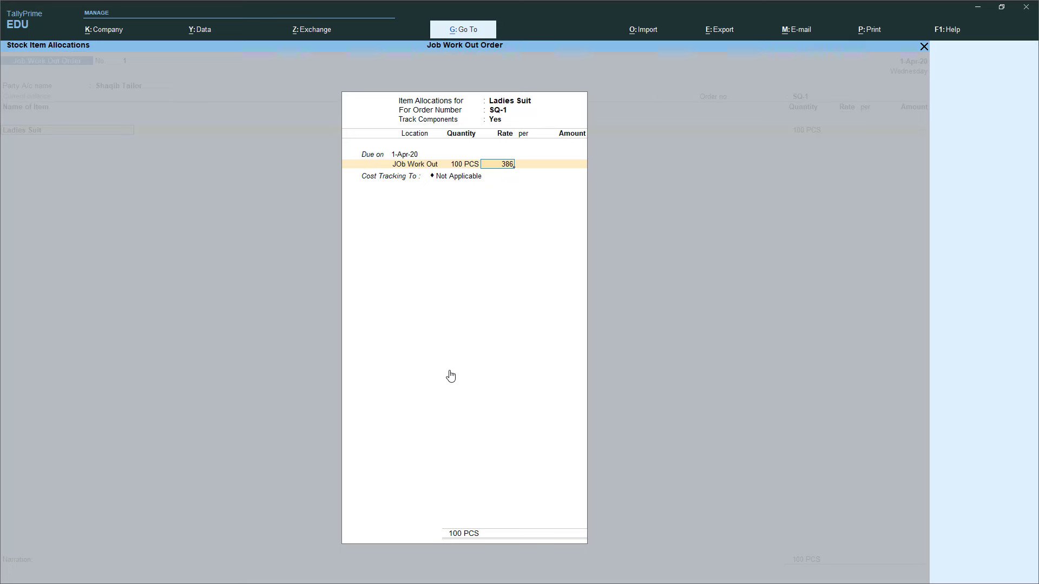
key(Return)
key(Return)
key(Return)
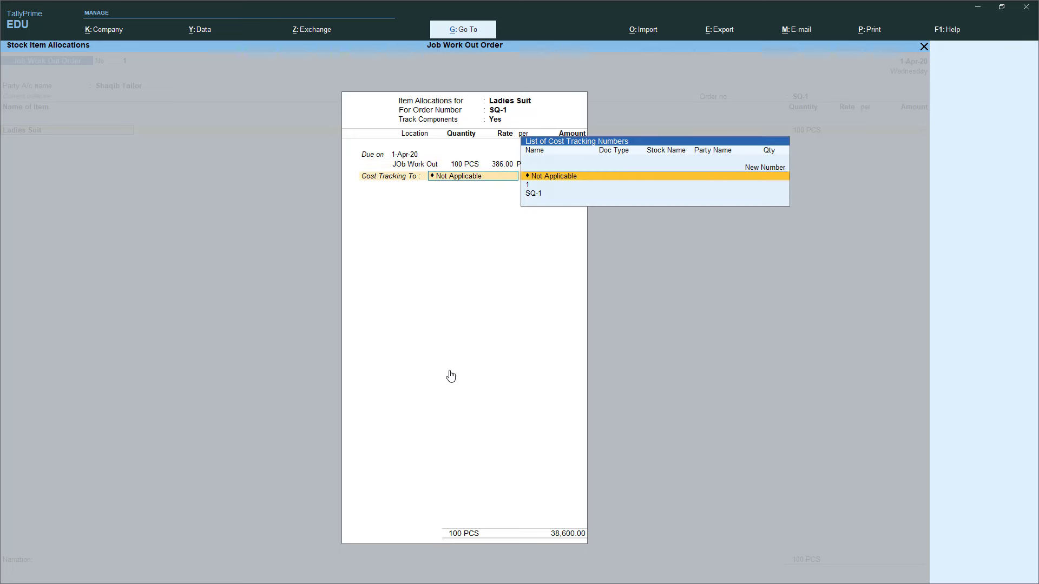
key(Down)
key(Down)
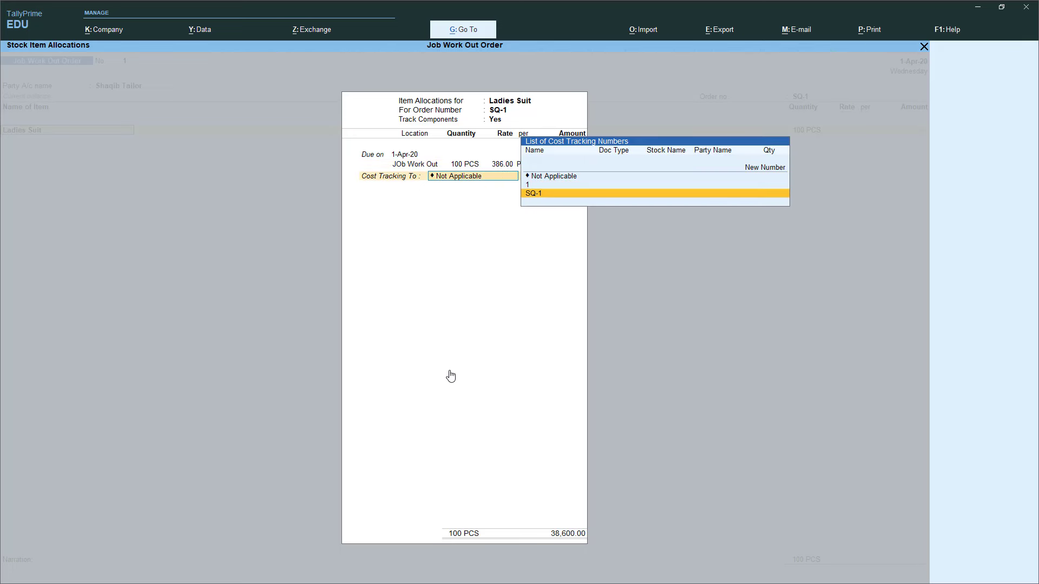
key(Return)
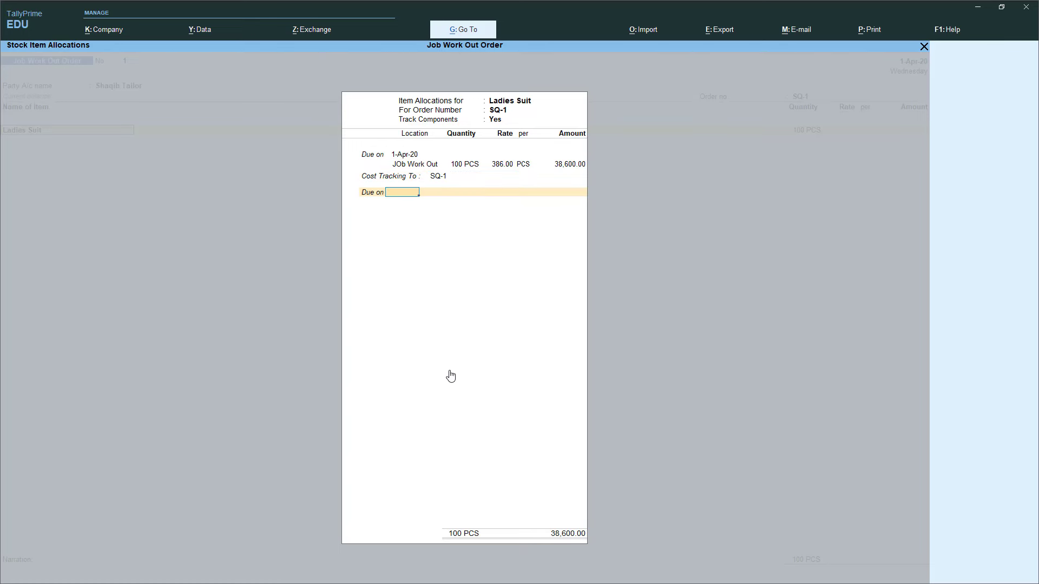
End the item list, leave the narration blank and save the job work out order
key(Return)
key(Return)
key(Return)
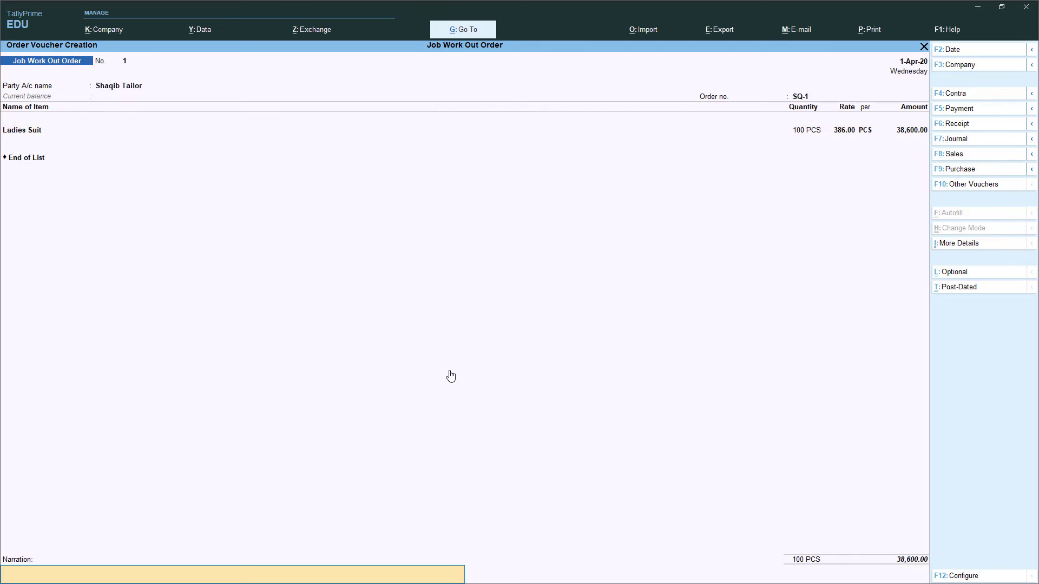
key(Return)
key(Return)
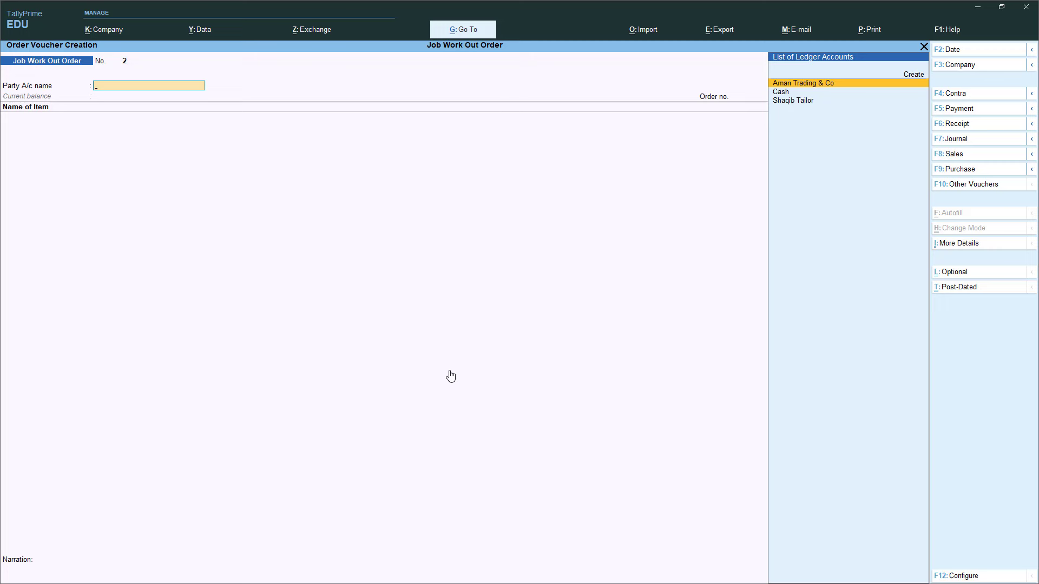
Leave voucher entry and open the Stock Summary in detailed form with the individual stock items
key(Escape)
key(Return)
key(Down)
key(Down)
key(Down)
key(Down)
key(Down)
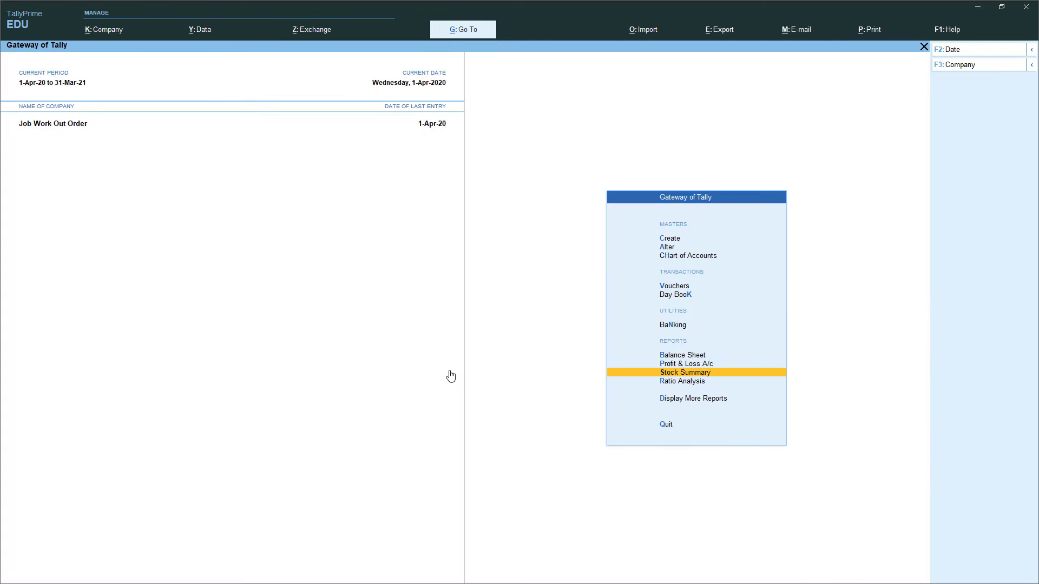
key(Return)
key(alt+F5)
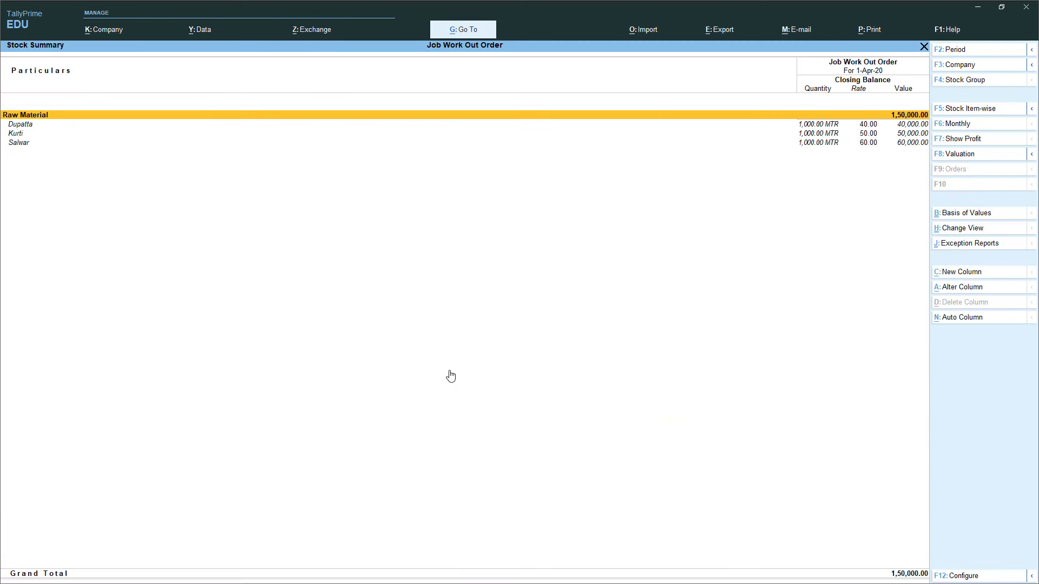
Examine the closing quantity, rate and value of Dupatta, Kurti and Salwar in the Stock Summary
key(Down)
key(Down)
key(Down)
key(Up)
key(Up)
key(Up)
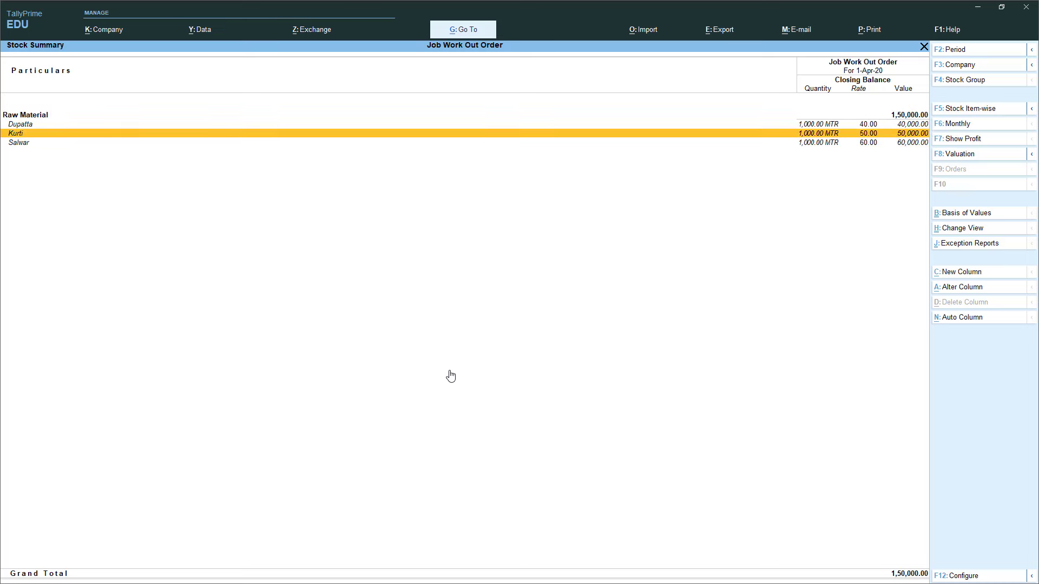
key(Down)
key(Down)
key(Down)
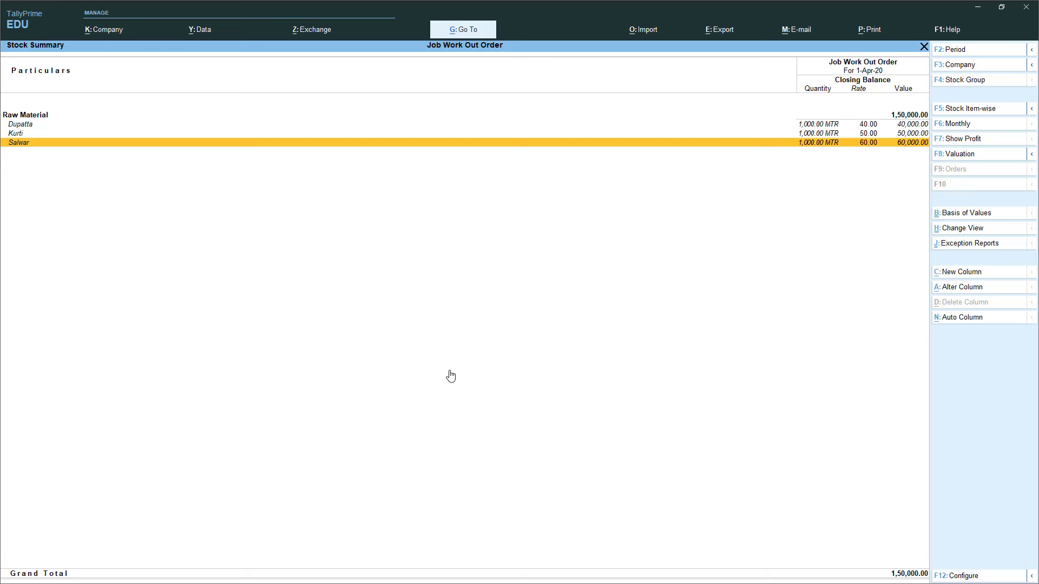
Close the Stock Summary and open the Job Orders Summary for out orders from the Job Work Reports
key(Escape)
key(Down)
key(Down)
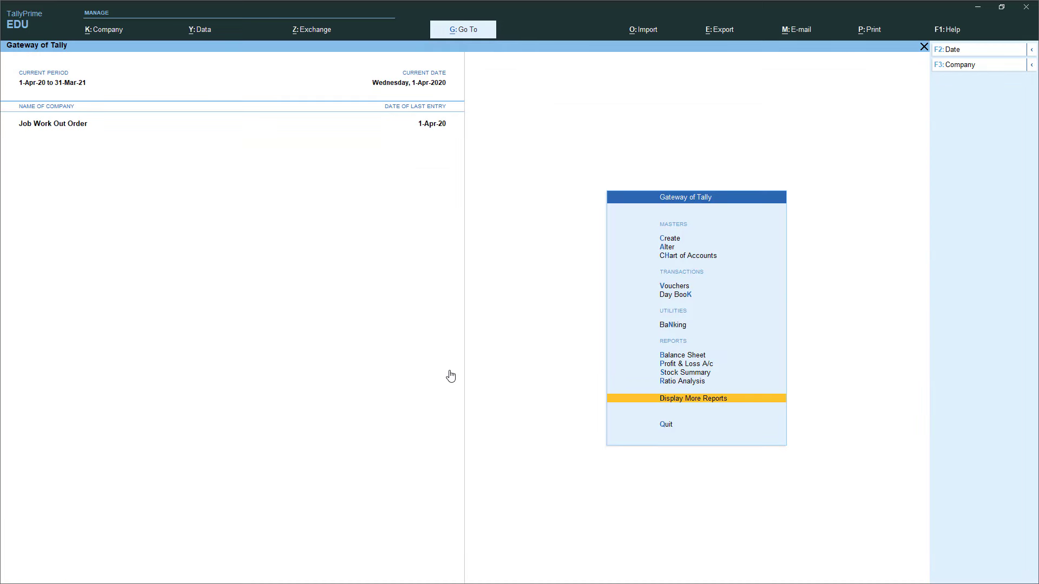
key(Return)
key(Up)
key(Up)
key(Up)
key(Up)
key(Up)
key(Up)
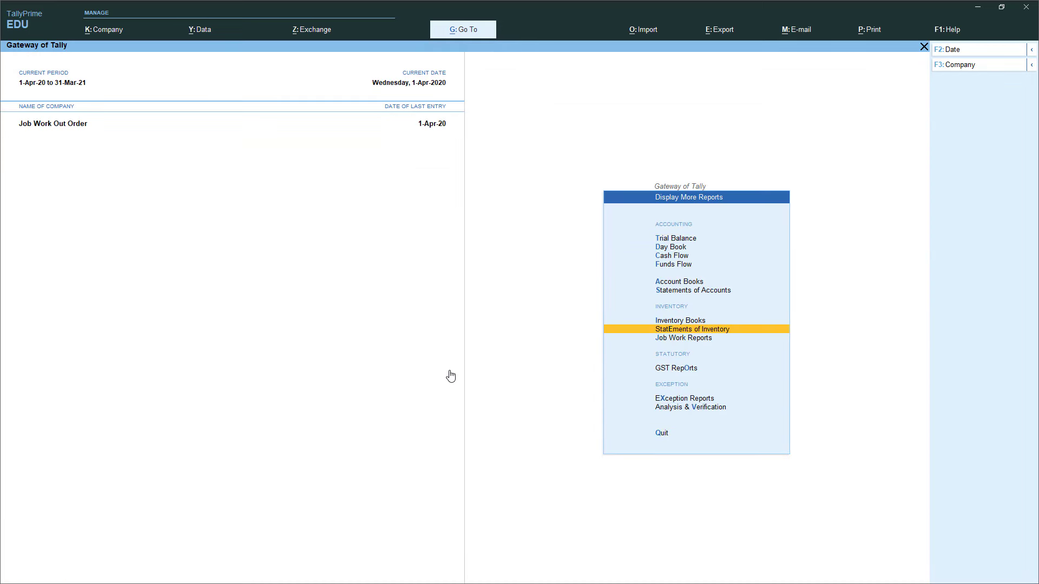
key(Down)
key(Return)
key(Return)
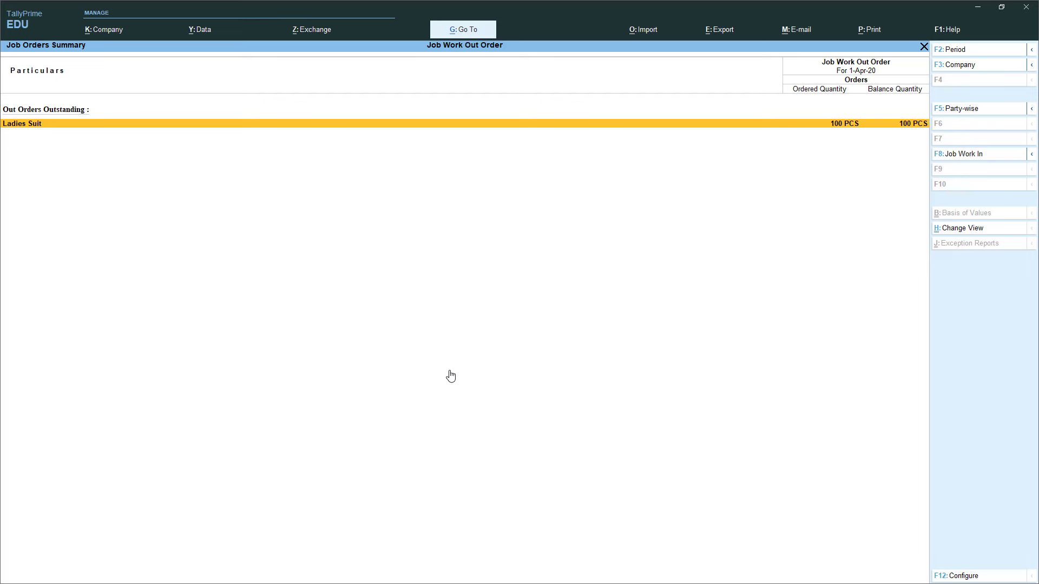
Show the party details of the outstanding Ladies Suit order in the Job Orders Summary
key(alt+F2)
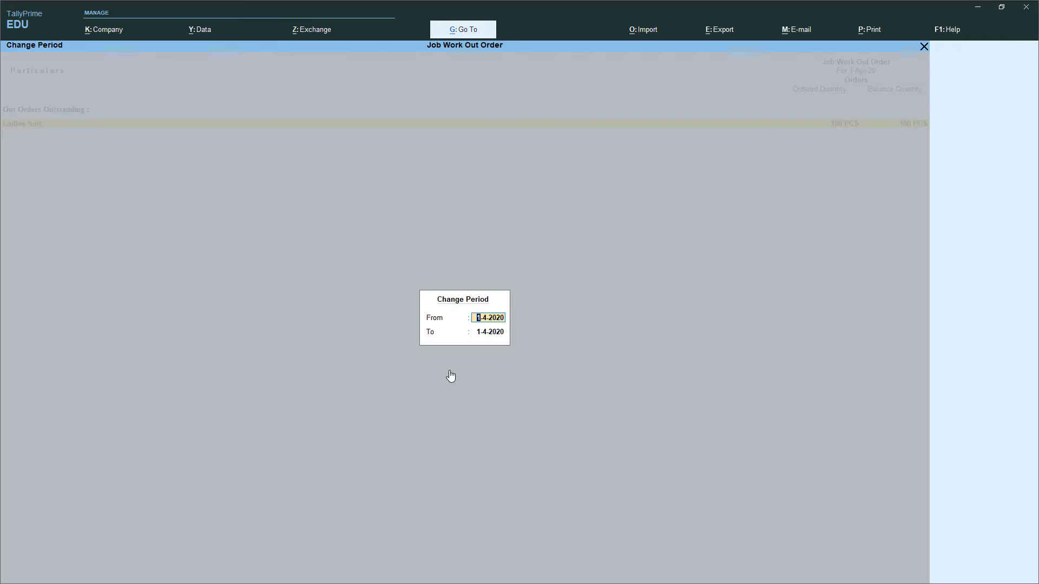
key(Escape)
key(Escape)
key(alt+F5)
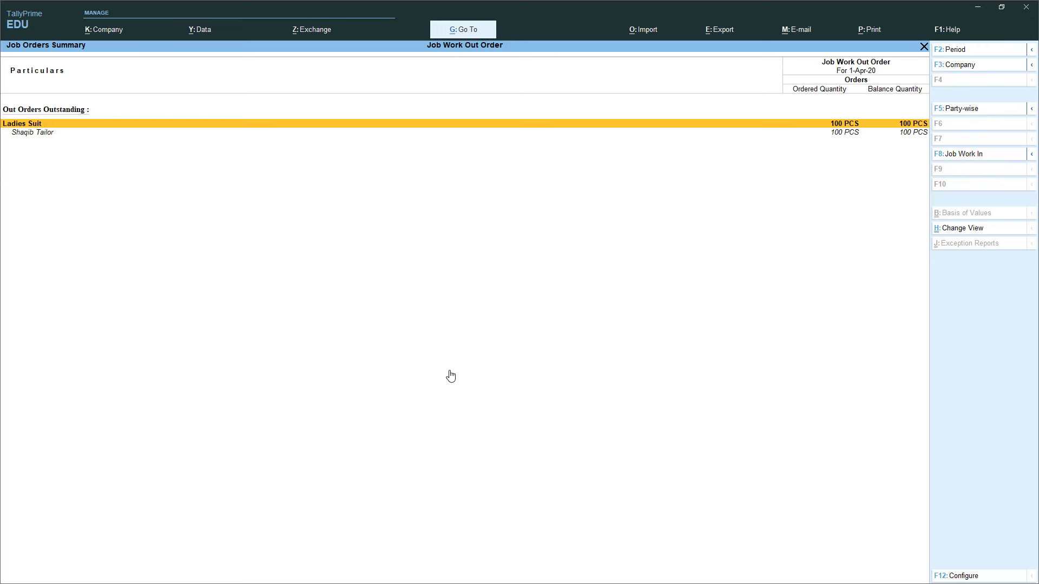
Check the monthly Material Out Register for job work out, then return to the Gateway of Tally
key(Escape)
key(Down)
key(Down)
key(Down)
key(Down)
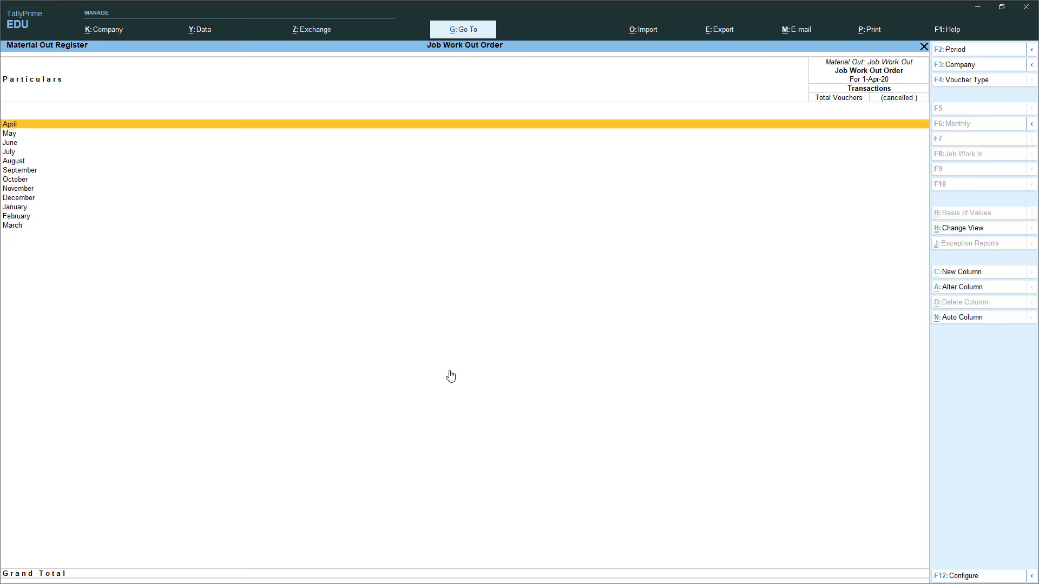
key(Escape)
key(Escape)
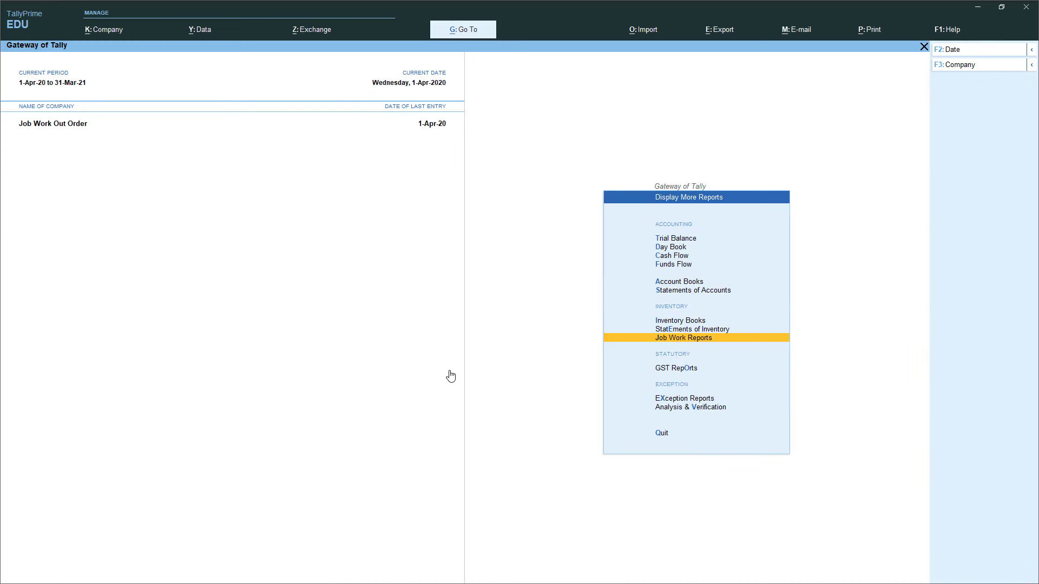
key(Escape)
Open voucher entry from the Gateway of Tally
key(Up)
key(Up)
key(Up)
key(Up)
key(Up)
key(Up)
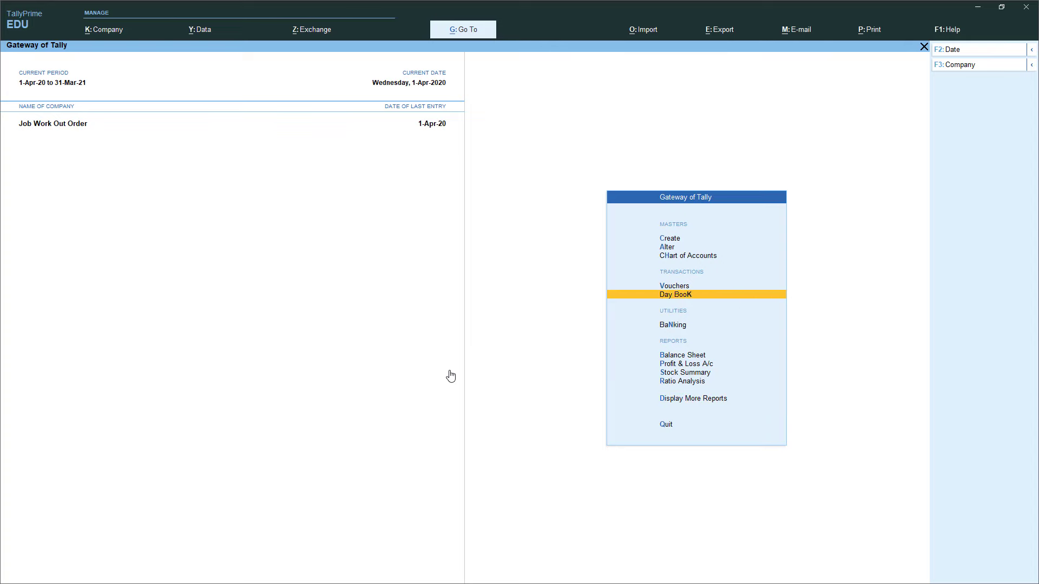
key(Up)
key(Return)
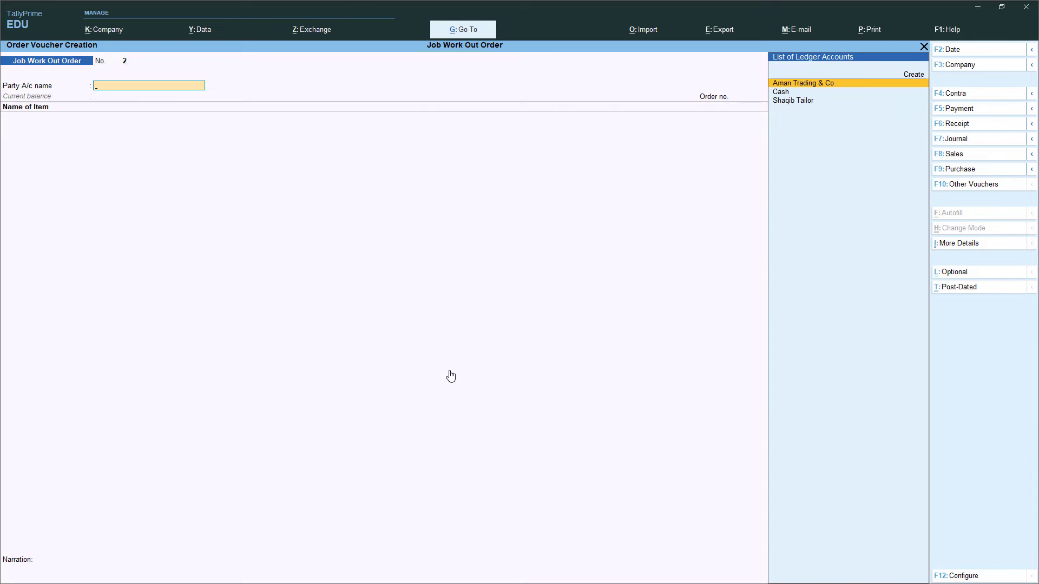
Bring up the list of voucher types and include the inactive ones
key(F10)
key(Up)
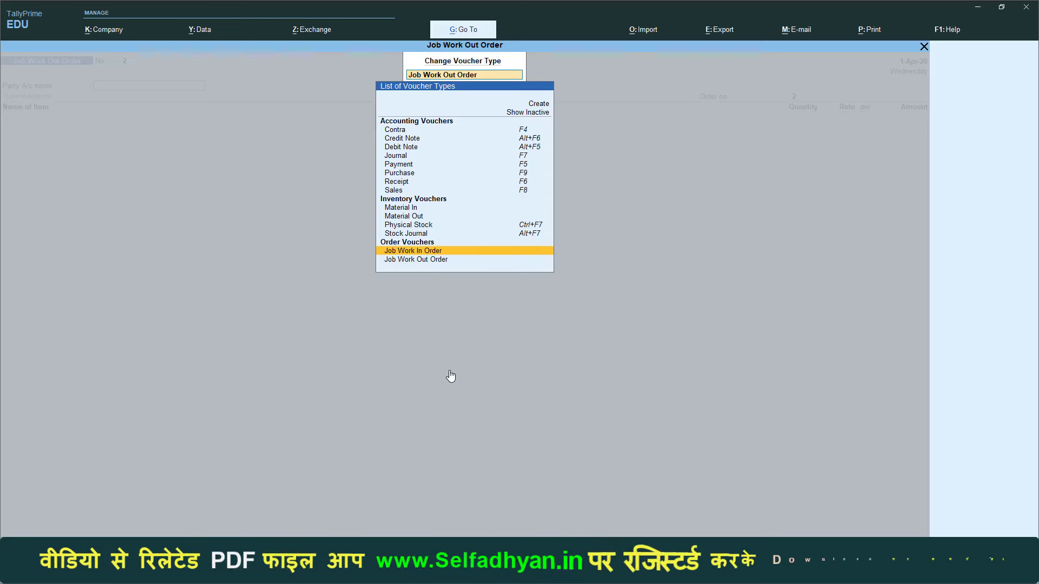
key(Up)
key(Up)
key(Up)
key(Up)
key(Up)
key(Up)
key(Up)
key(Up)
key(Up)
key(Up)
key(Up)
key(Up)
key(Up)
key(Return)
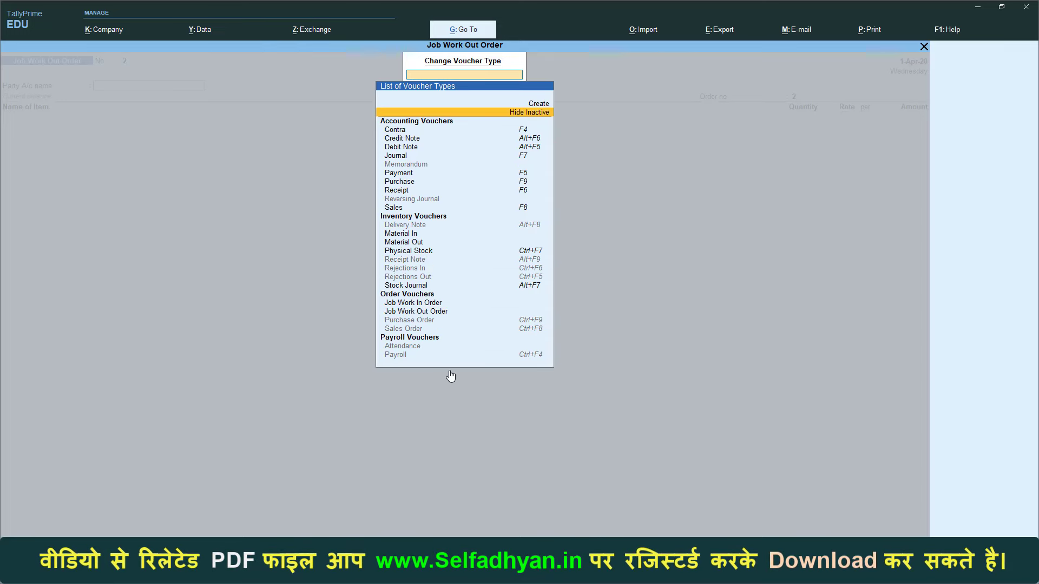
Switch the voucher type to Material Out
key(Down)
key(Down)
key(Down)
key(Down)
key(Down)
key(Down)
key(Down)
key(Down)
key(Down)
key(Down)
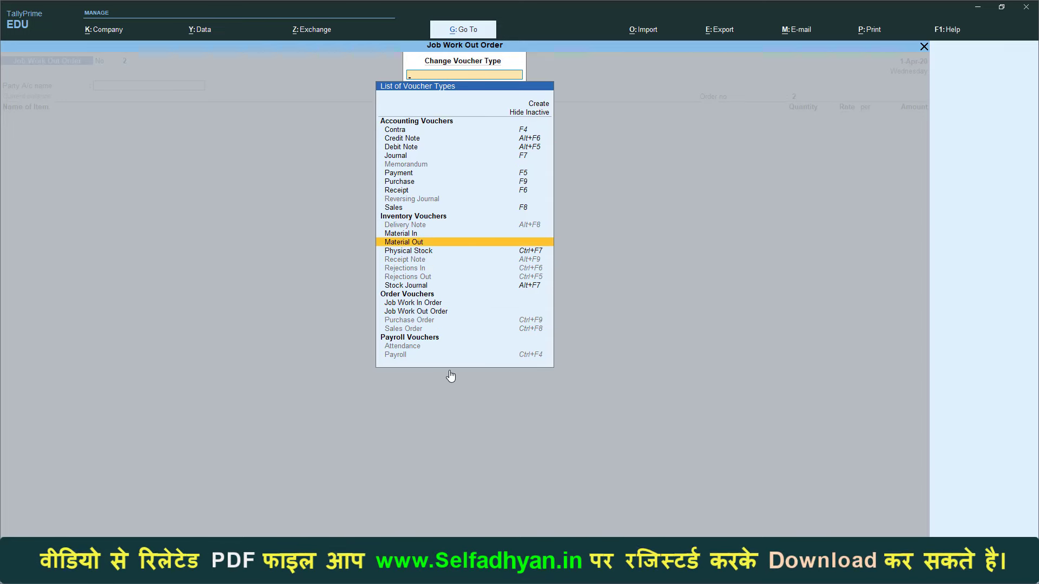
key(Return)
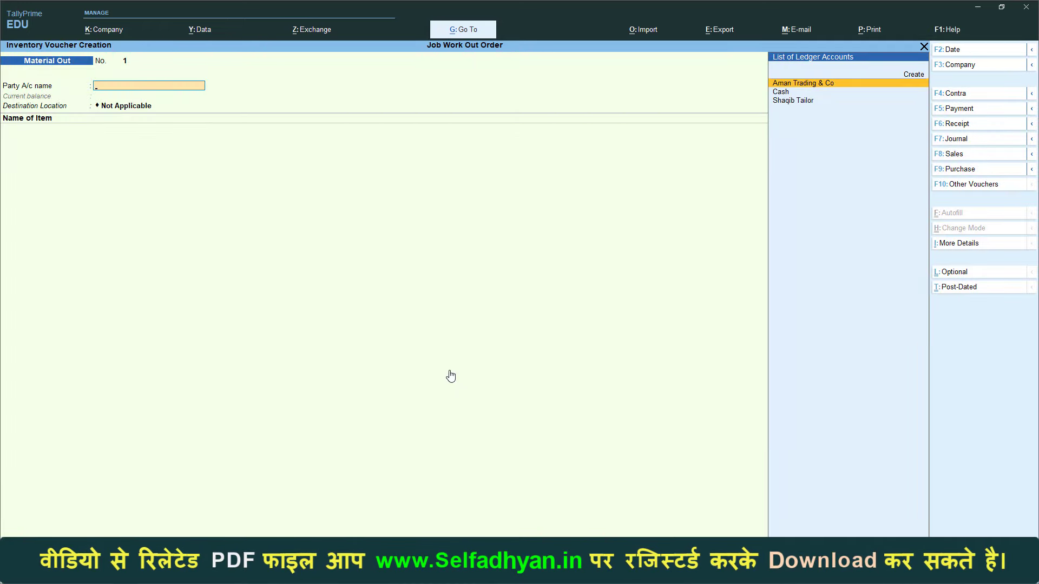
Date the Material Out voucher 2-4-2020 and select the tailor's ledger as the party, accepting the default party details
key(Down)
key(Down)
key(F2)
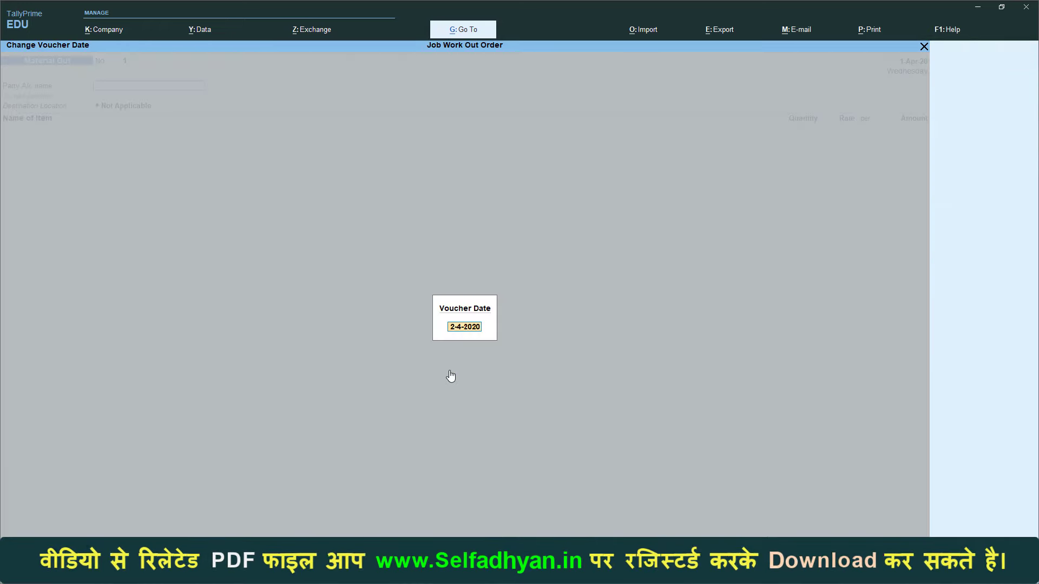
key(Return)
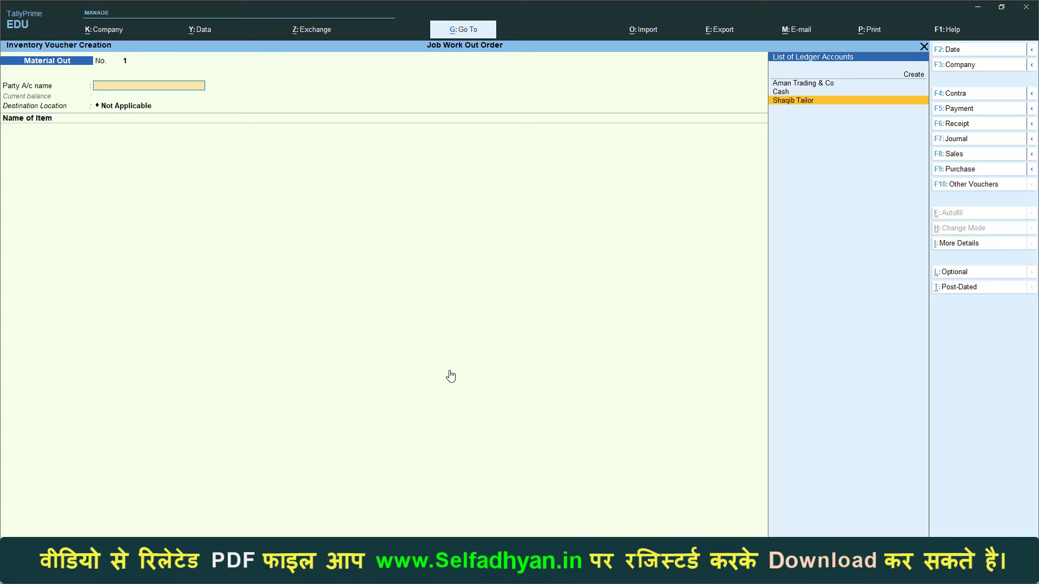
key(Return)
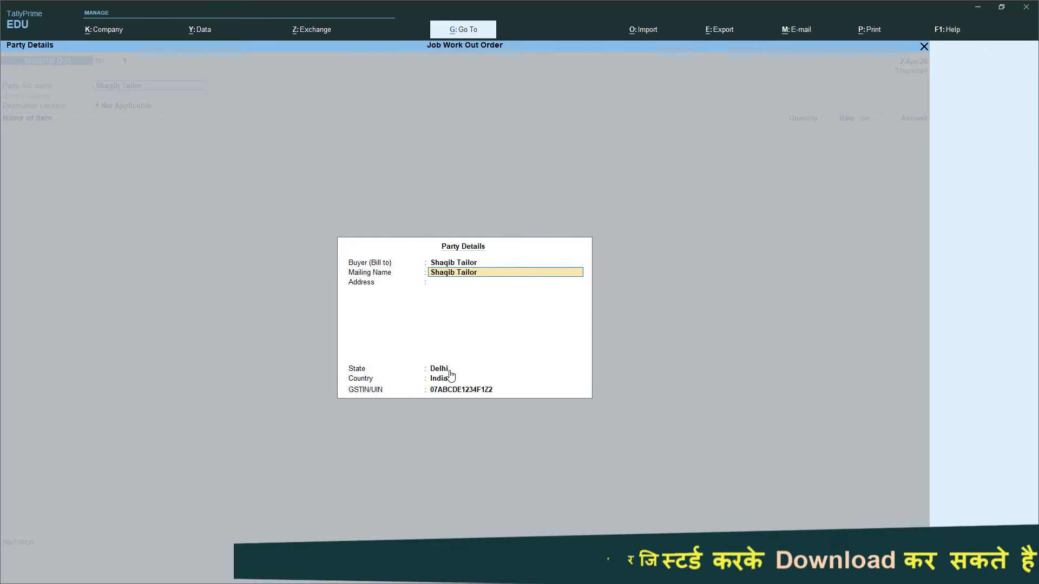
key(ctrl+a)
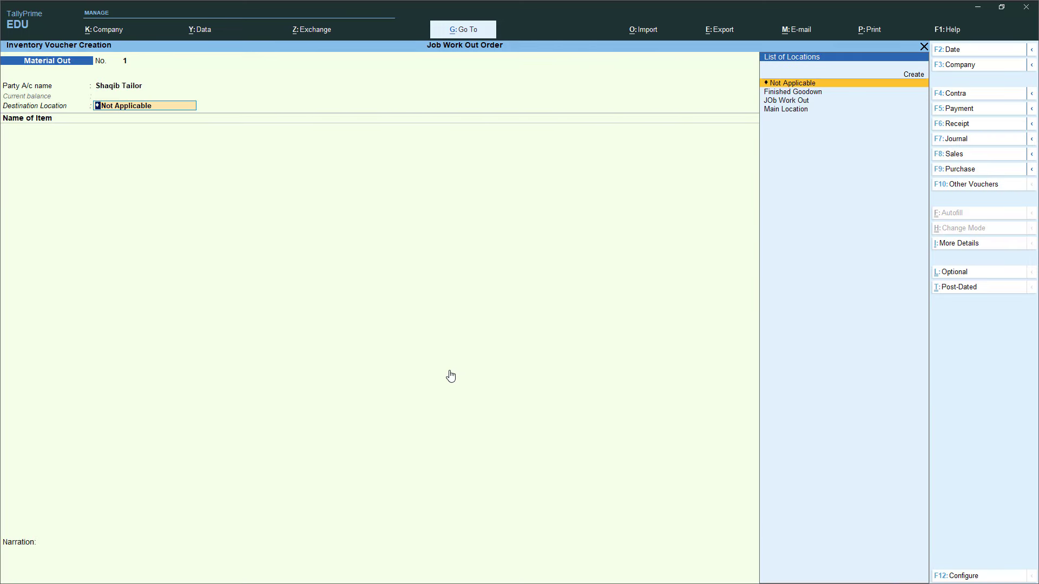
Set the destination location of the Material Out voucher to JOb Work Out
key(Down)
key(Down)
key(Return)
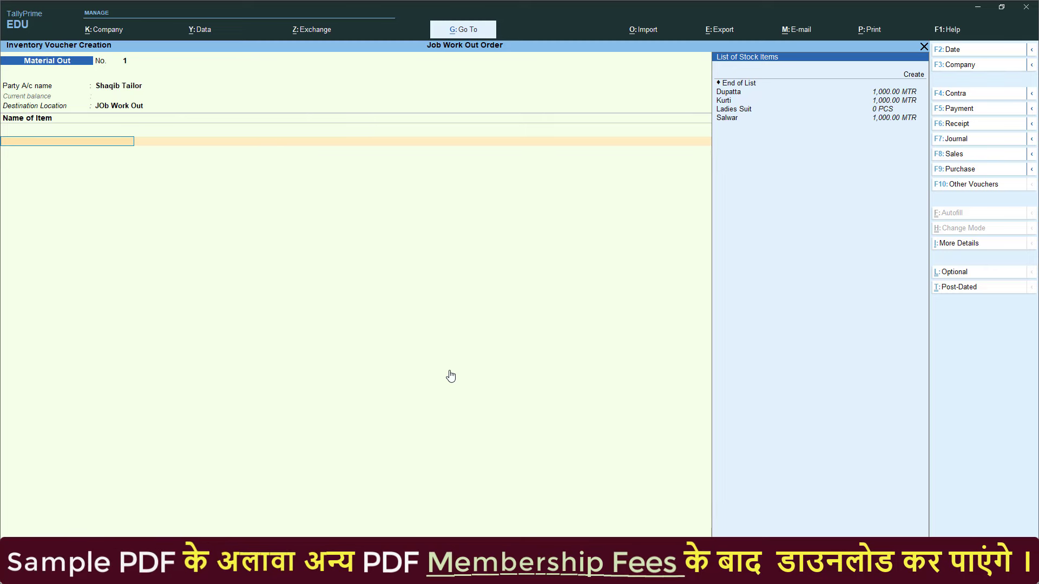
key(Up)
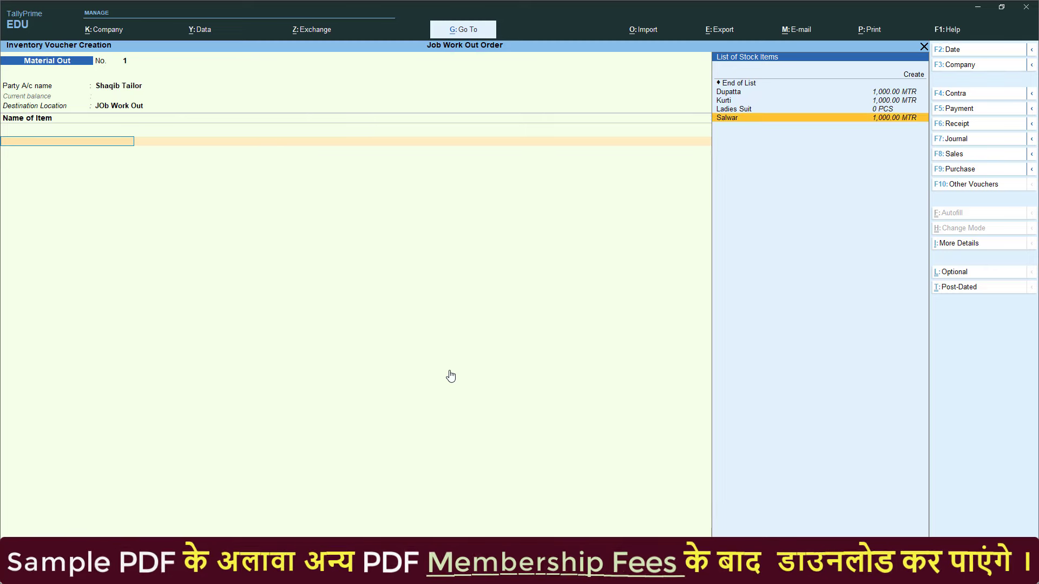
key(Up)
key(Up)
key(Up)
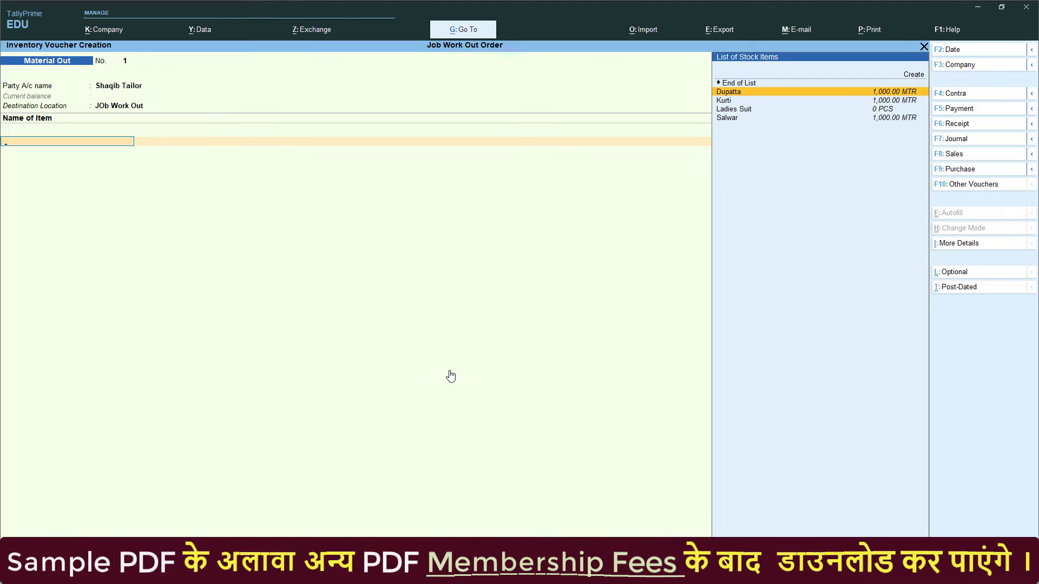
key(Up)
key(Up)
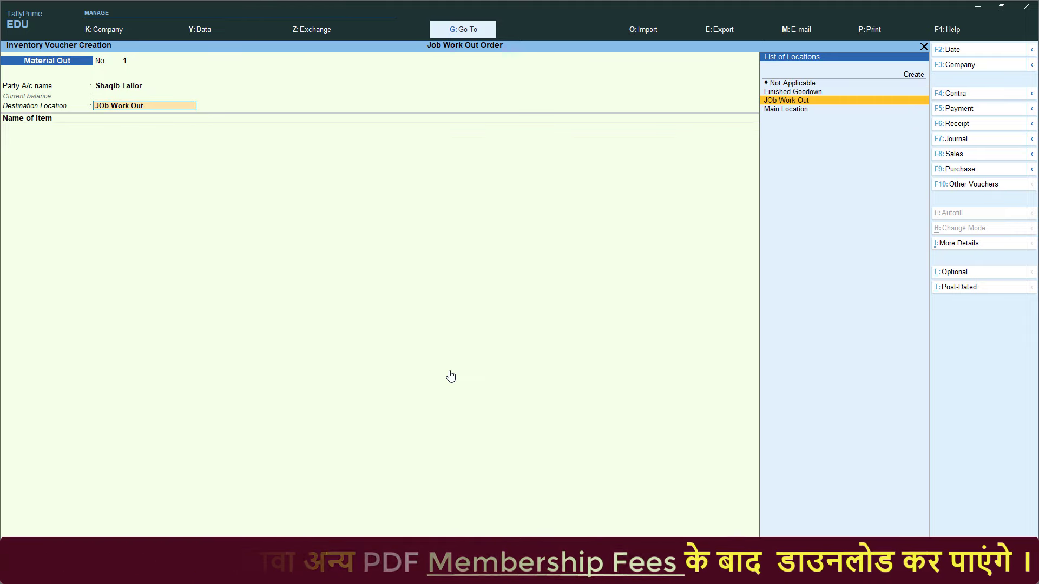
key(Return)
key(BackSpace)
key(BackSpace)
key(Return)
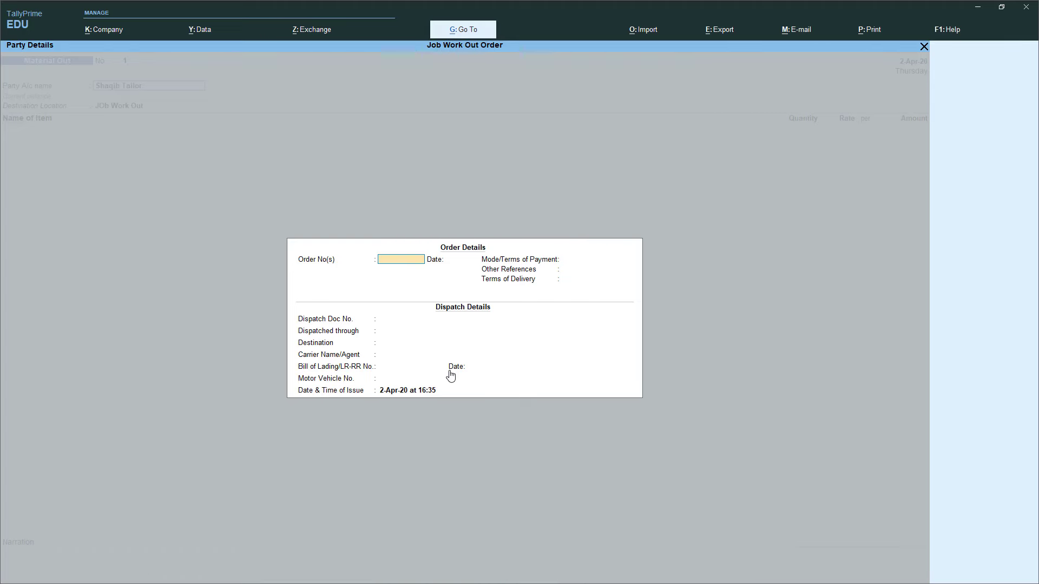
key(Escape)
key(Return)
key(BackSpace)
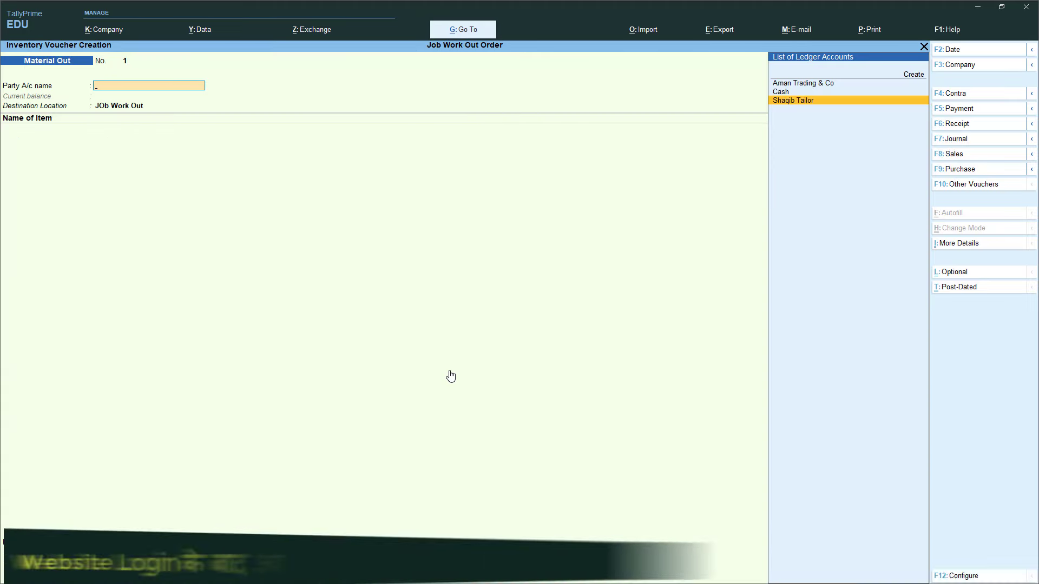
Abandon the unfinished Material Out voucher and bring up the list of masters for alteration
key(Escape)
key(Escape)
key(Up)
key(Up)
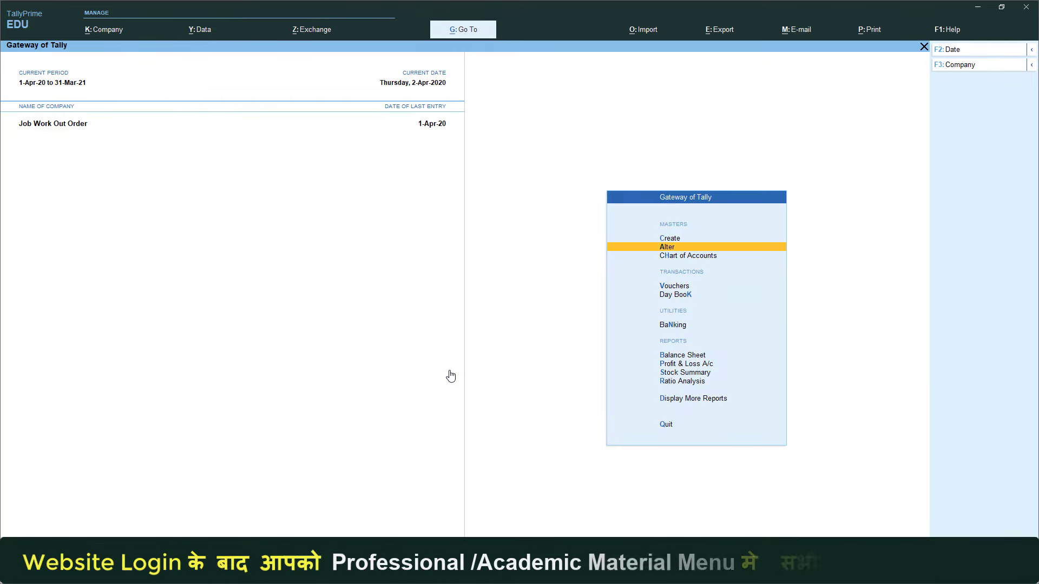
key(Return)
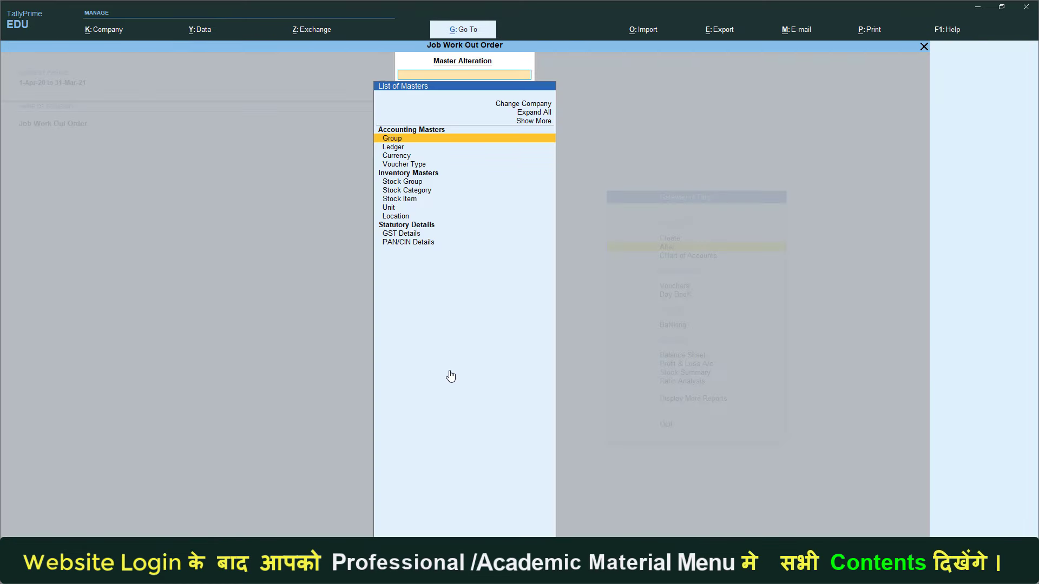
Open the Material Out voucher type for alteration
key(Down)
key(Down)
key(Down)
key(Return)
key(Down)
key(Down)
key(Down)
key(Down)
key(Down)
key(Down)
key(Down)
key(Down)
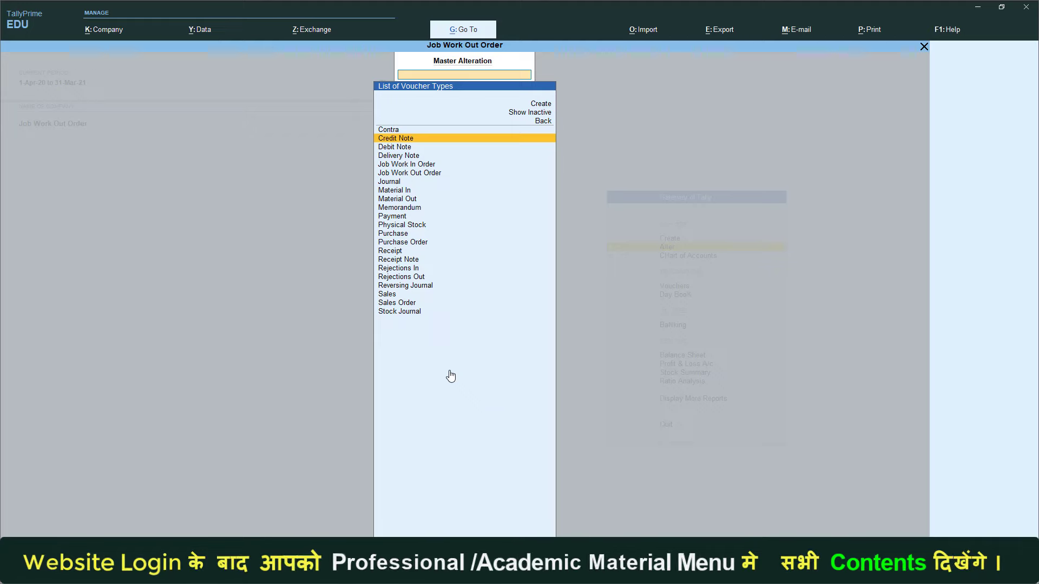
key(Return)
Set Use for job work to Yes for the Material Out voucher type, keep Use for Job Work In at No, and save
key(Return)
key(Return)
key(Return)
key(Return)
key(Return)
key(Return)
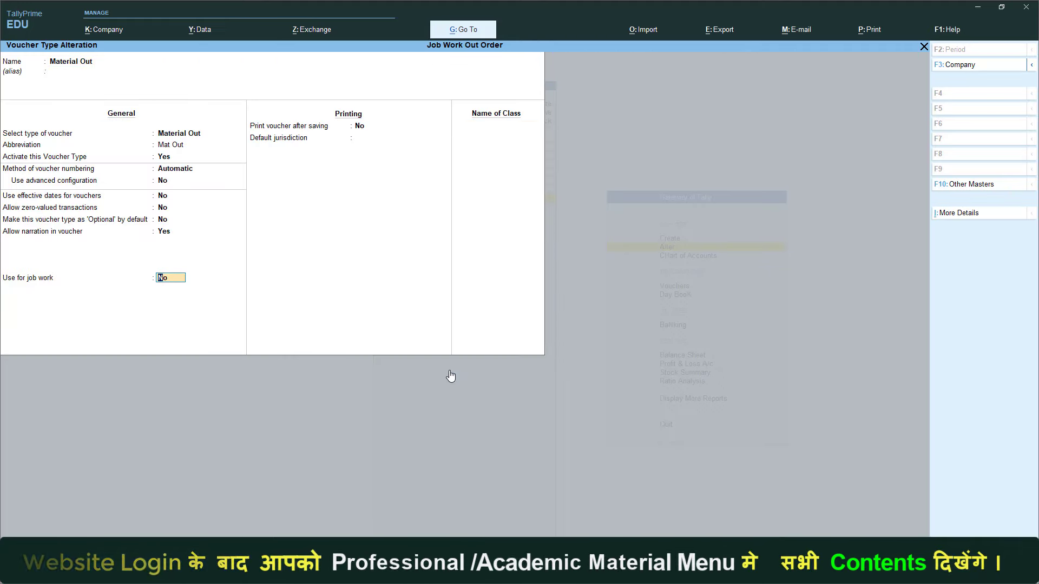
text(Yes)
key(Return)
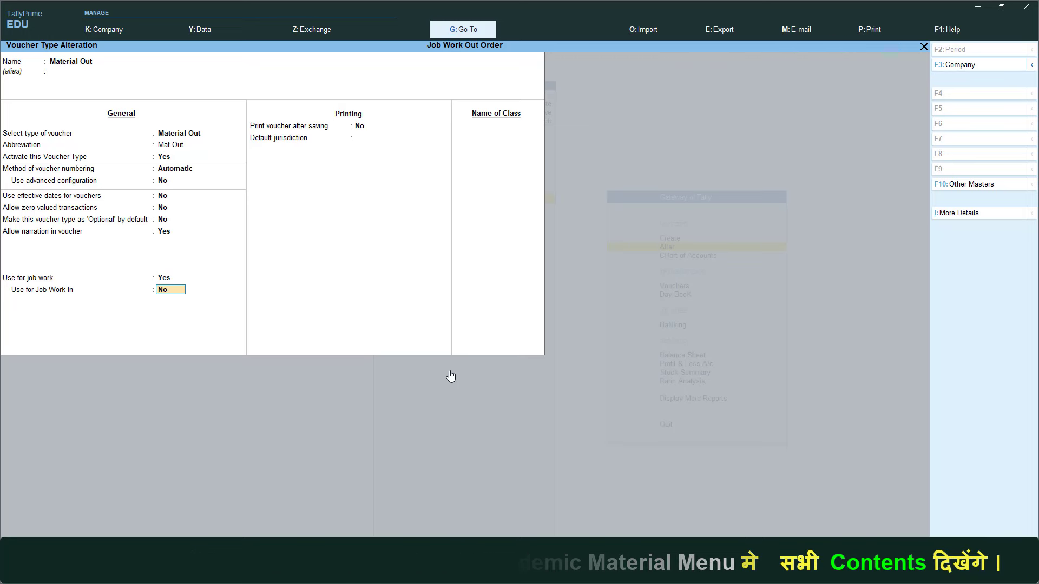
key(Return)
key(ctrl+a)
Leave master alteration and start a new Material Out voucher
key(Escape)
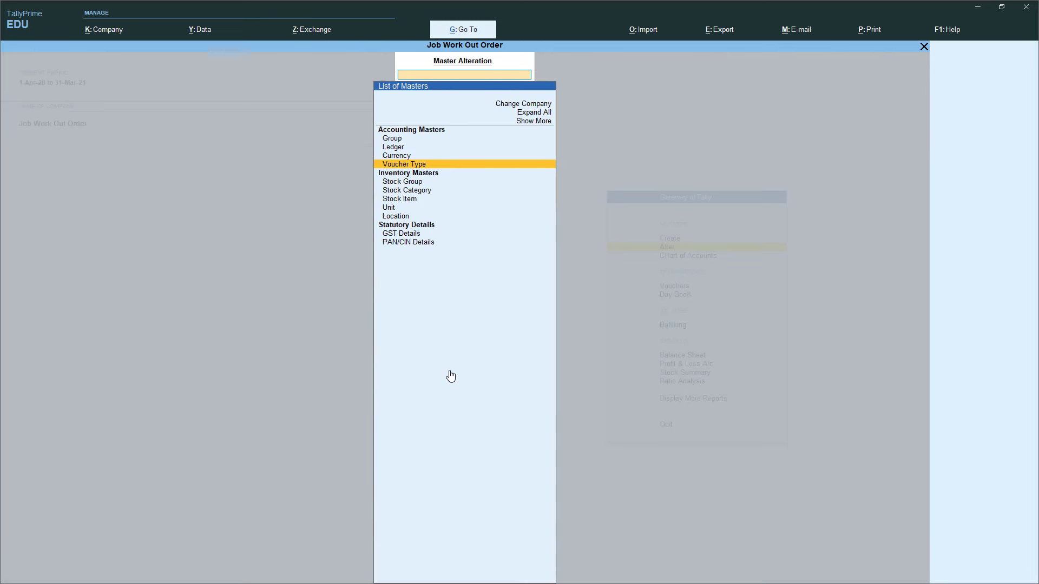
key(Escape)
key(Down)
key(Down)
key(Down)
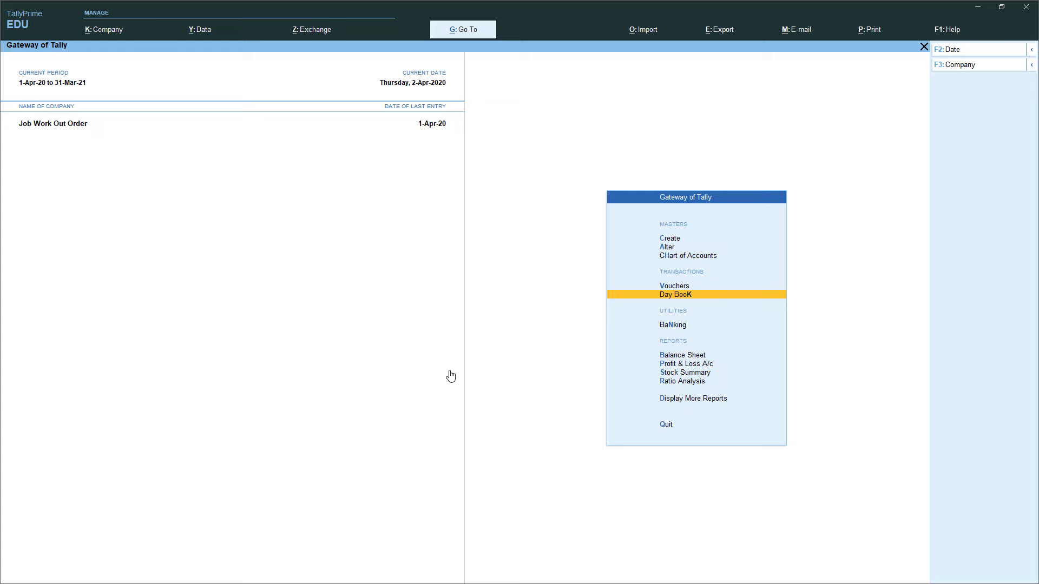
key(Up)
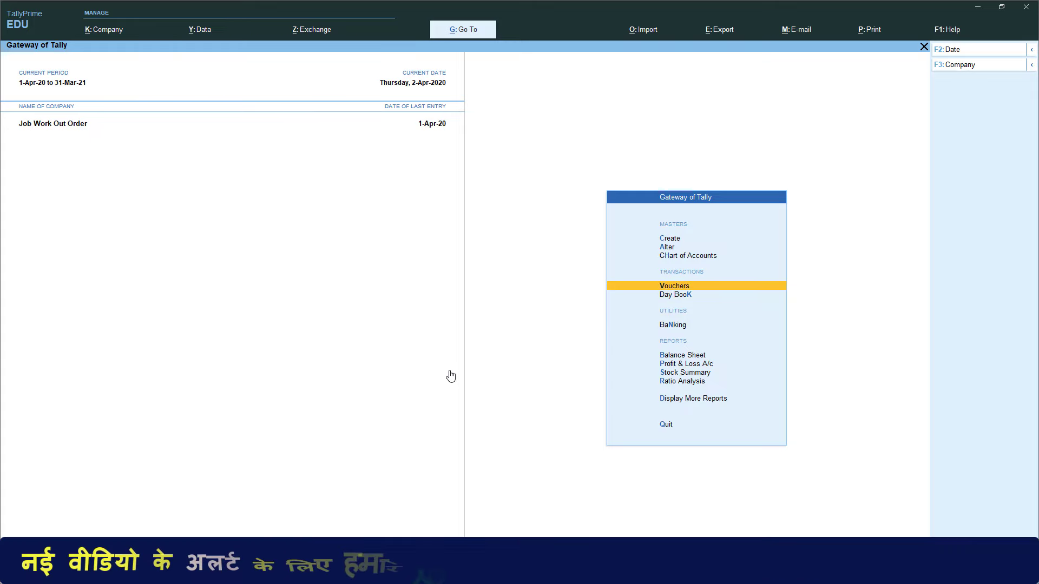
key(Return)
key(F10)
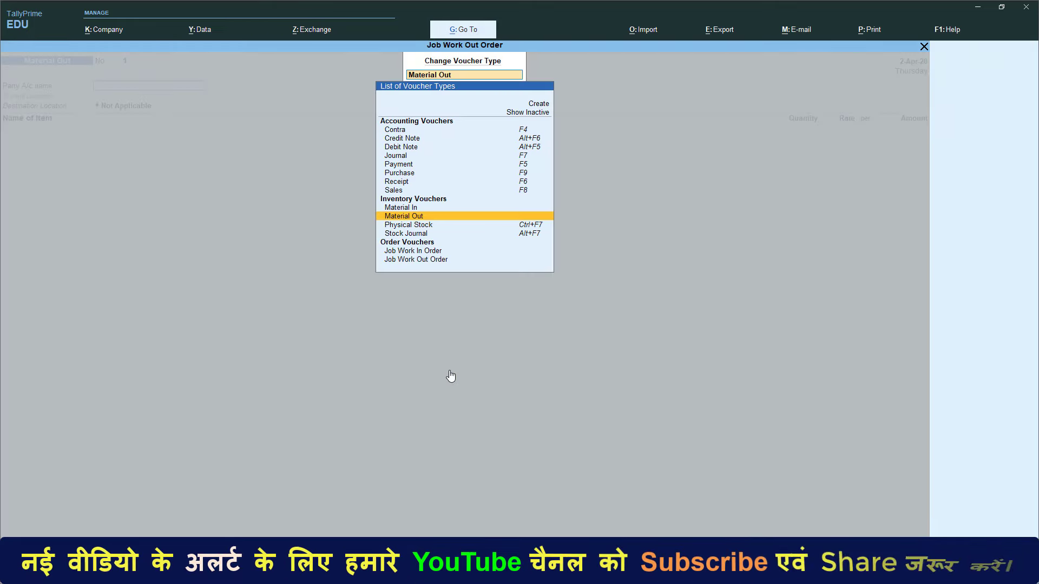
key(Return)
Select the tailor's ledger as the party of the Material Out voucher
key(Down)
key(Down)
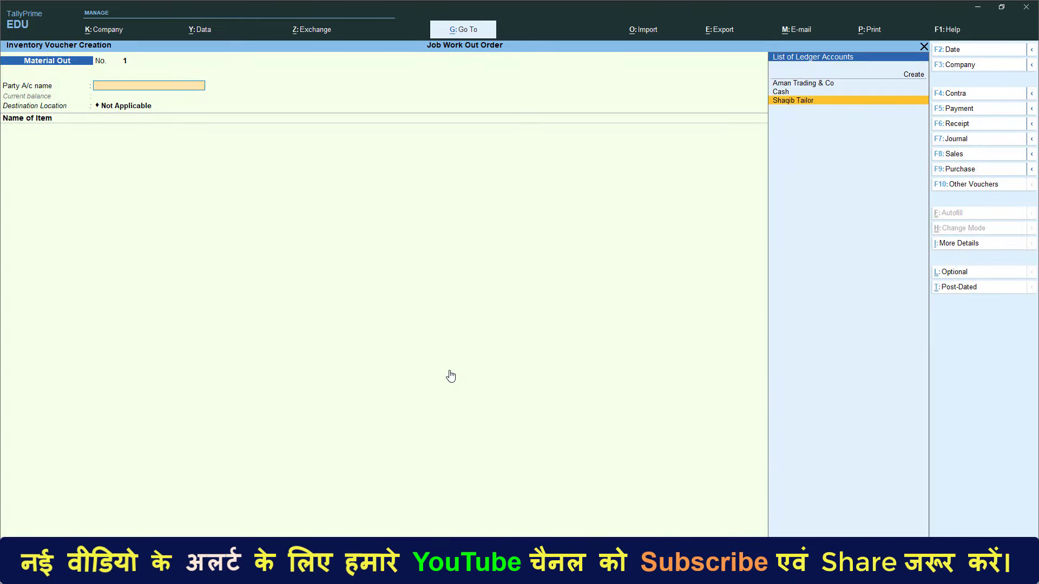
key(Return)
key(ctrl+a)
key(ctrl+a)
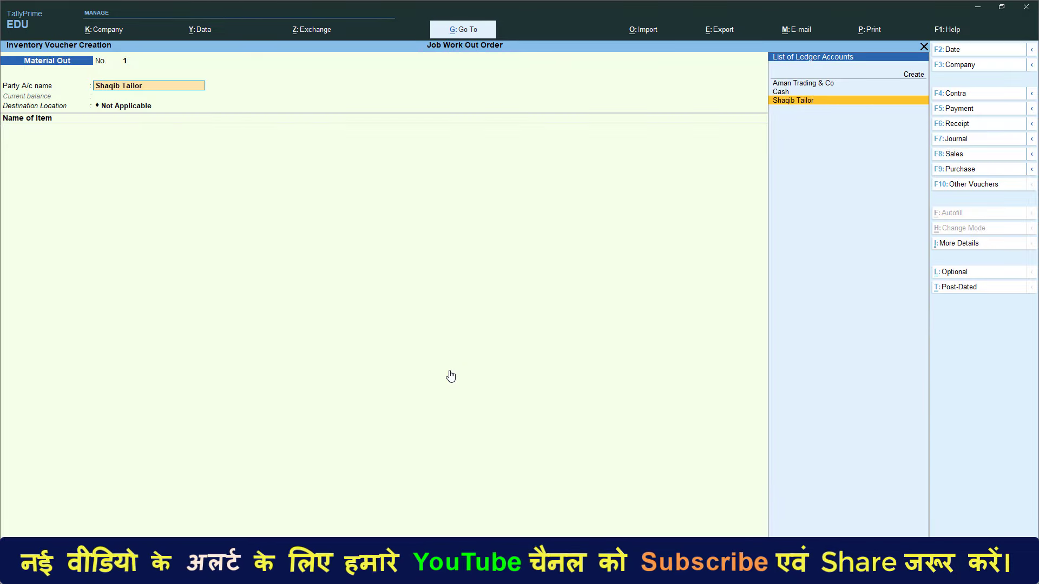
Link the Material Out voucher to the tailor's job work out order dated 1-Apr-20
key(Down)
key(Return)
key(Return)
key(Return)
key(Return)
key(Return)
key(Return)
key(Return)
key(Return)
key(Return)
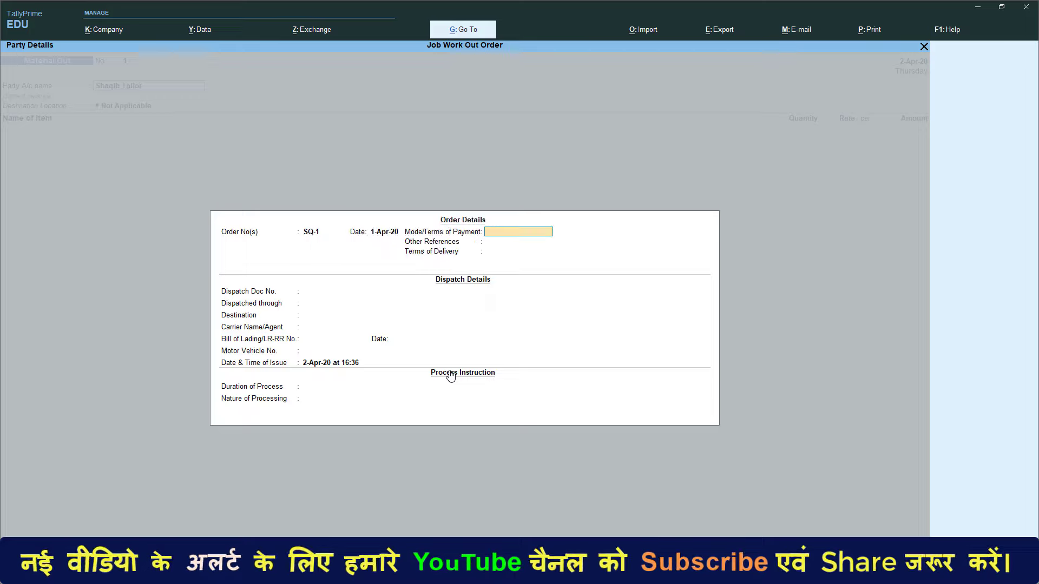
Accept the blank dispatch, process and default party details, leaving the destination location as Not Applicable
key(Return)
key(Return)
key(Return)
key(Return)
key(Return)
key(Return)
key(Return)
key(Return)
key(Return)
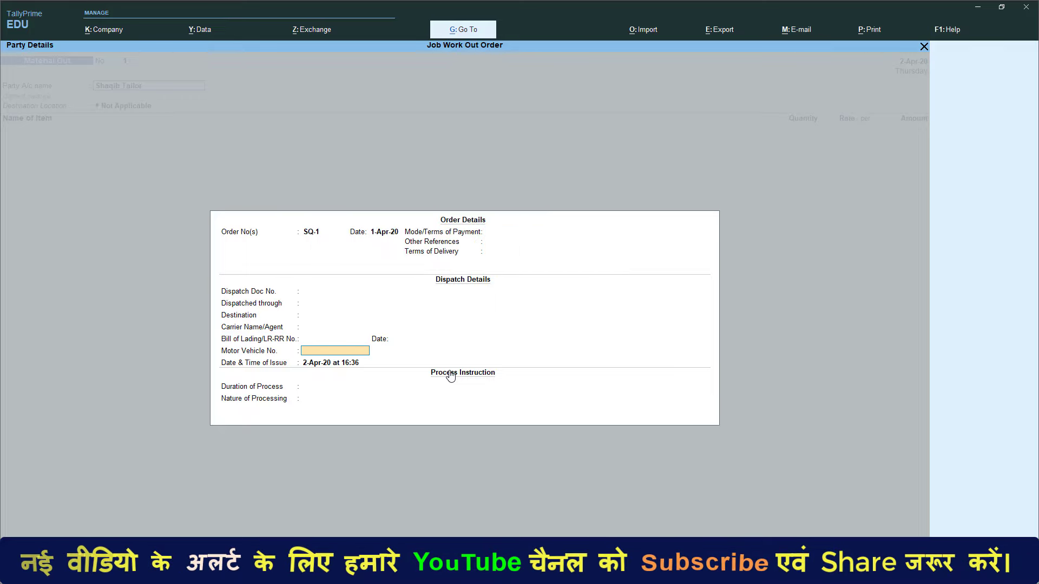
key(Return)
key(Return)
key(Return)
key(Return)
key(Return)
key(Return)
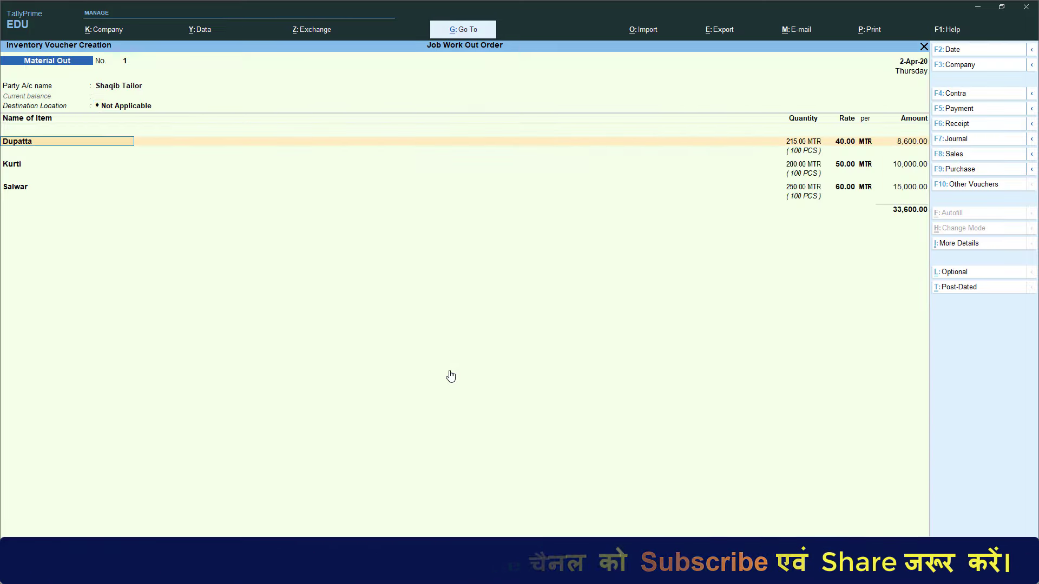
Accept the Dupatta allocation of 215 MTR from Main Location at a rate of 40.00
key(Return)
key(Return)
key(Return)
key(Return)
key(Return)
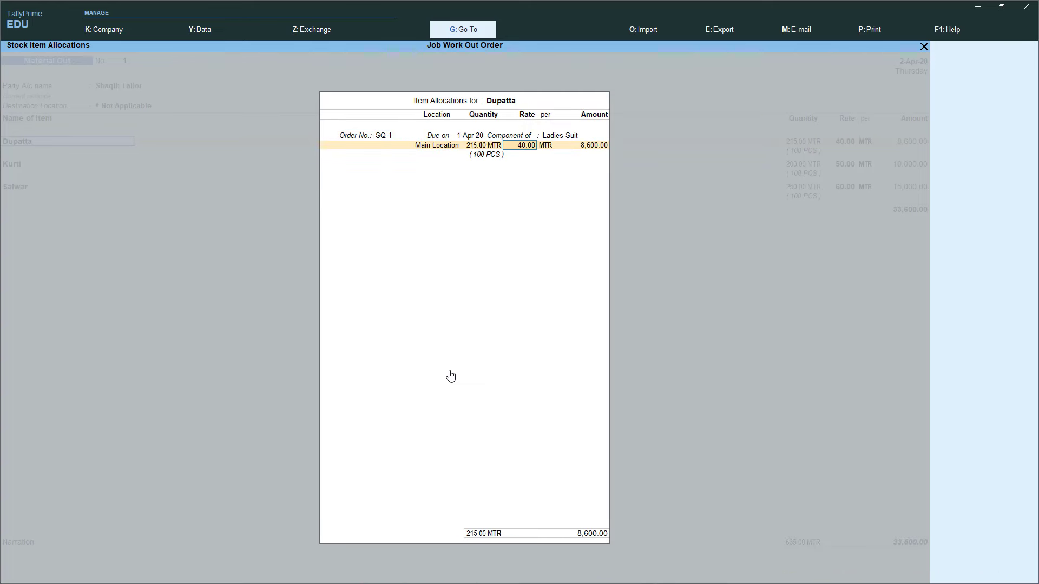
key(Return)
key(Return)
Accept the Kurti allocation of 200 MTR from Main Location at a rate of 50.00
key(Return)
key(Return)
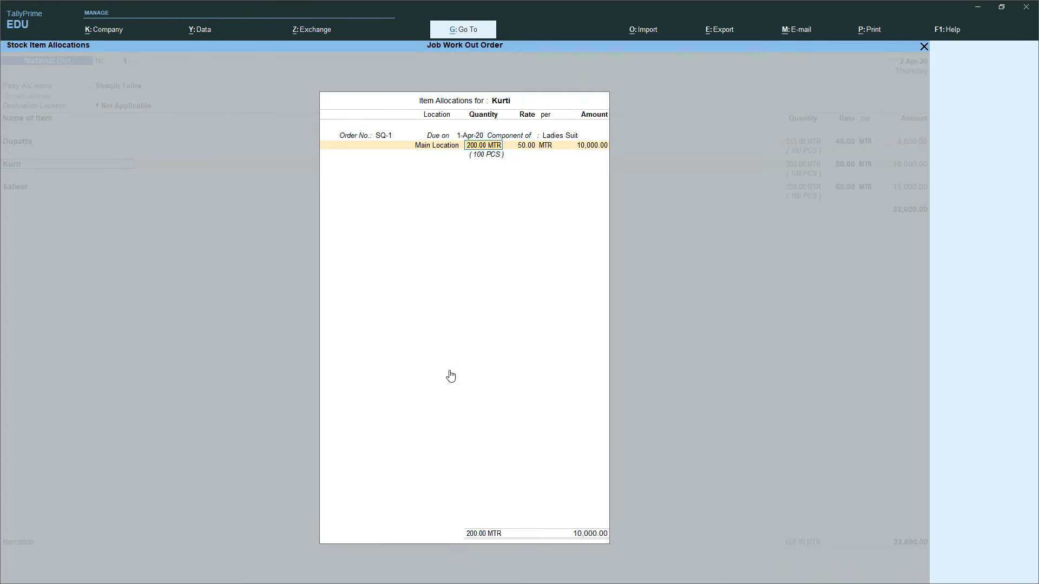
key(Return)
key(Return)
key(Return)
key(Return)
key(Return)
key(Return)
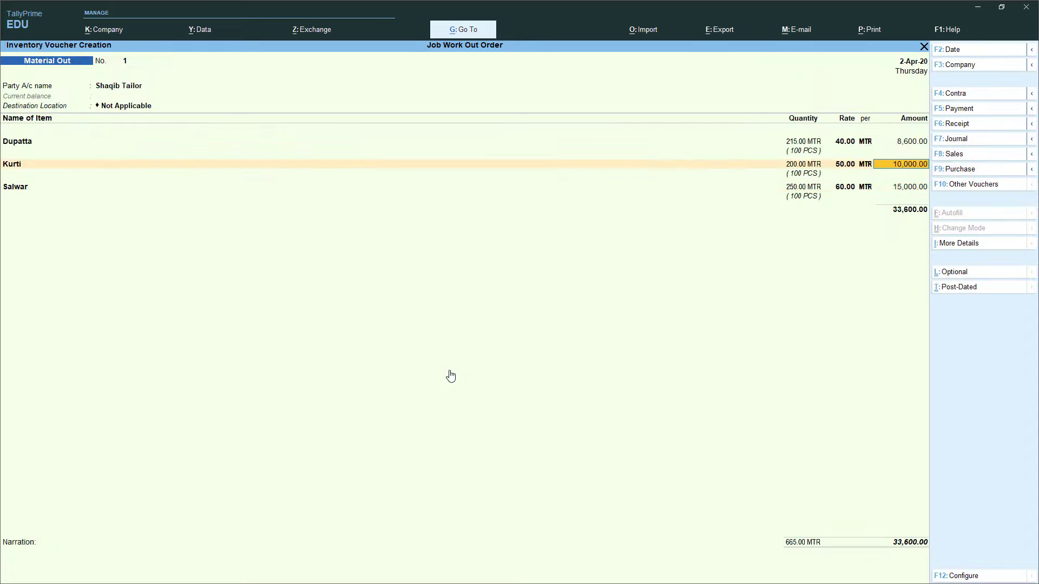
key(Return)
Accept the Salwar allocation of 250 MTR from Main Location at a rate of 60.00
key(Return)
key(Return)
key(Return)
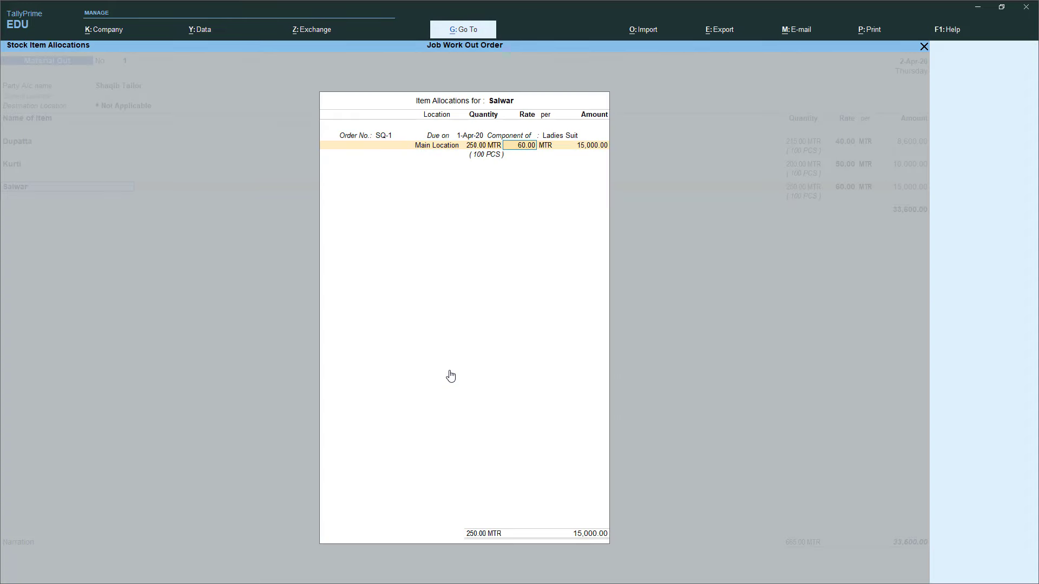
key(Return)
key(Return)
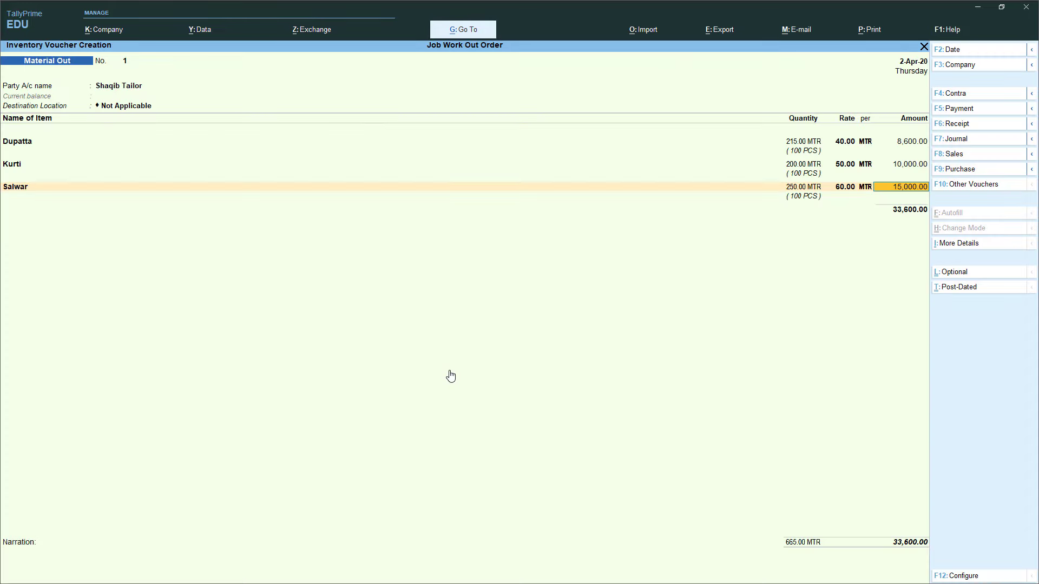
key(Return)
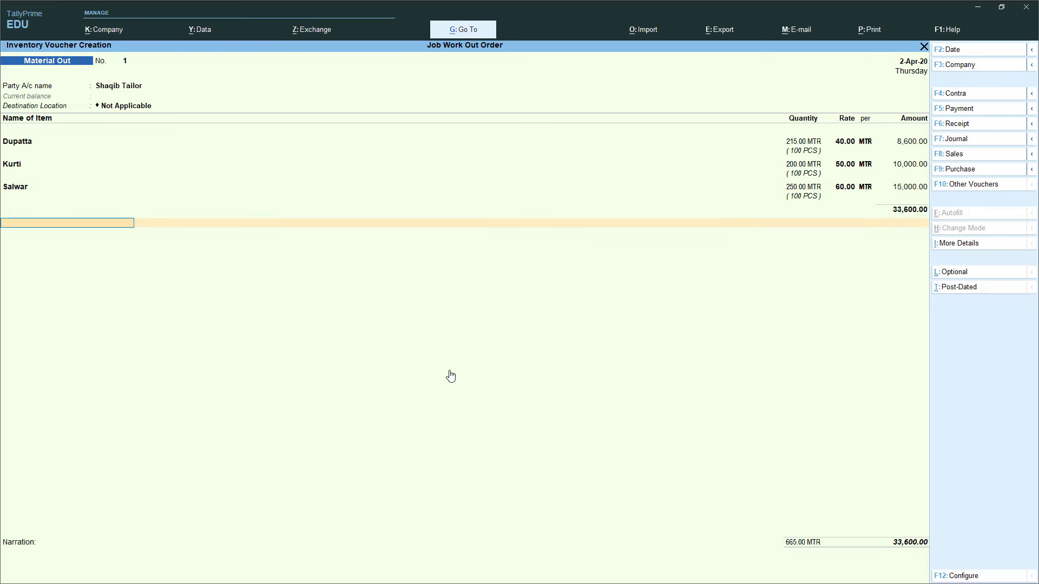
End the item list, save the Material Out voucher without a narration, and leave voucher entry
key(Return)
key(Return)
key(Return)
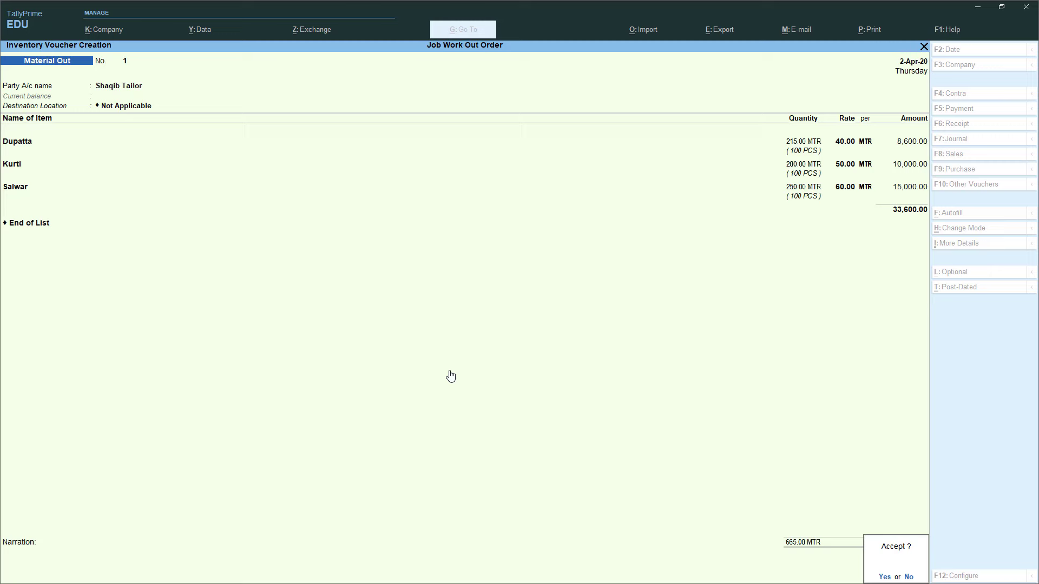
key(Return)
key(Escape)
Open the Stock Summary and show it in detailed form
key(Return)
key(Down)
key(Down)
key(Down)
key(Down)
key(Down)
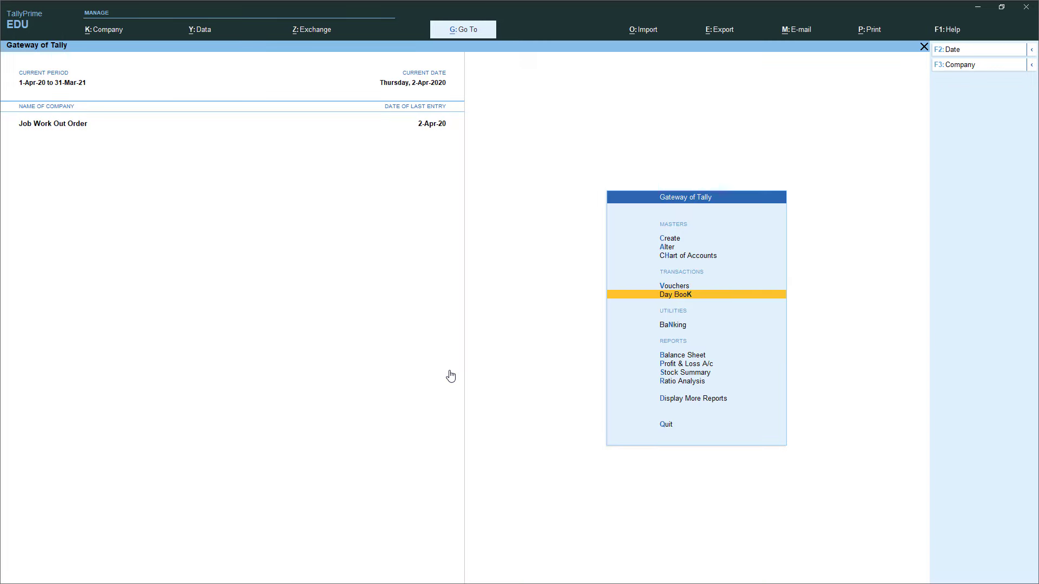
key(Return)
key(alt+F5)
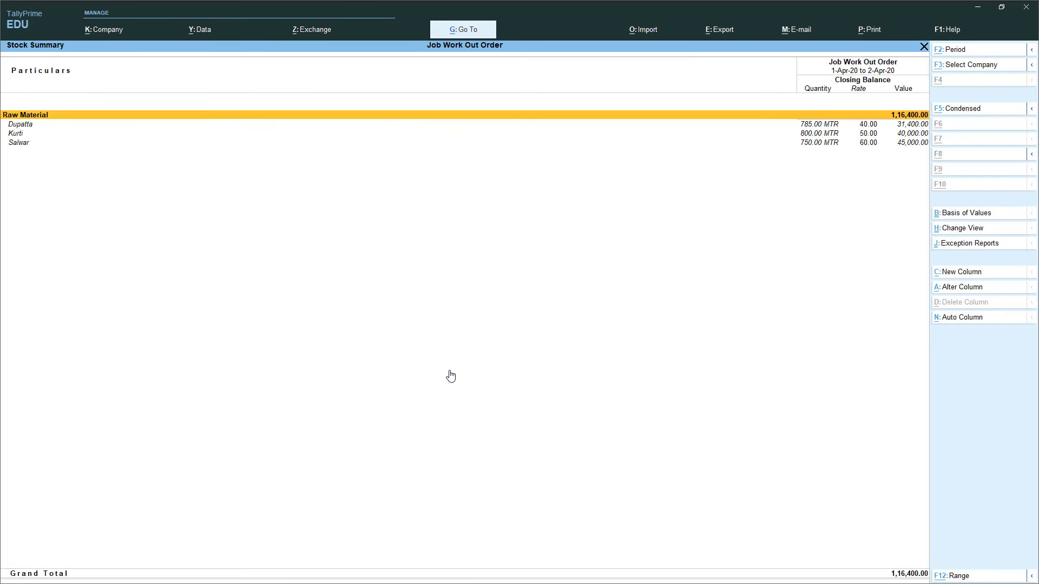
Drill into the Raw Material group and examine the closing balances of Dupatta, Kurti and Salwar by location
key(Return)
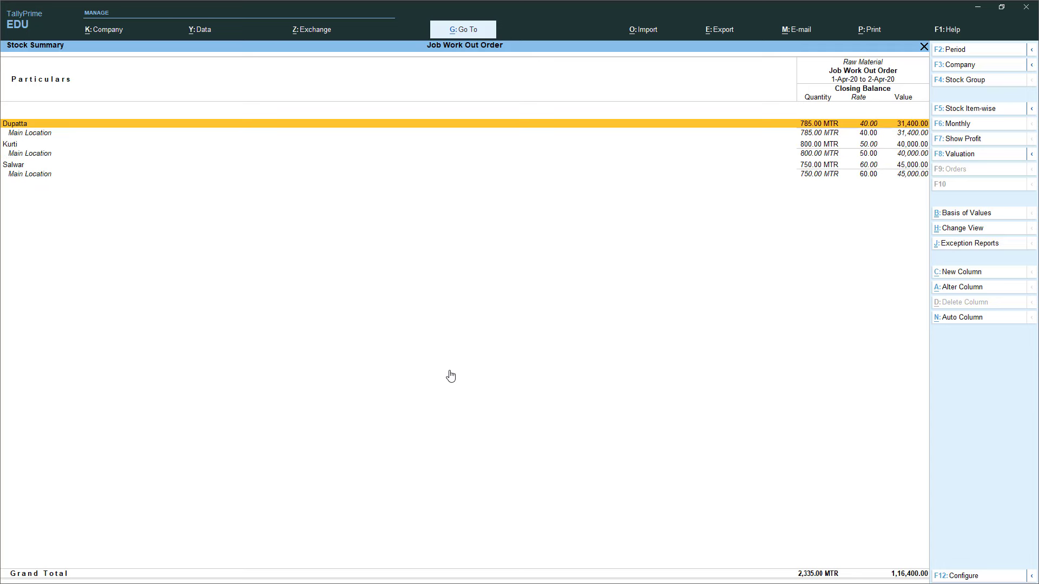
key(Down)
key(Down)
key(Down)
key(Down)
key(Down)
key(Up)
key(Up)
key(Up)
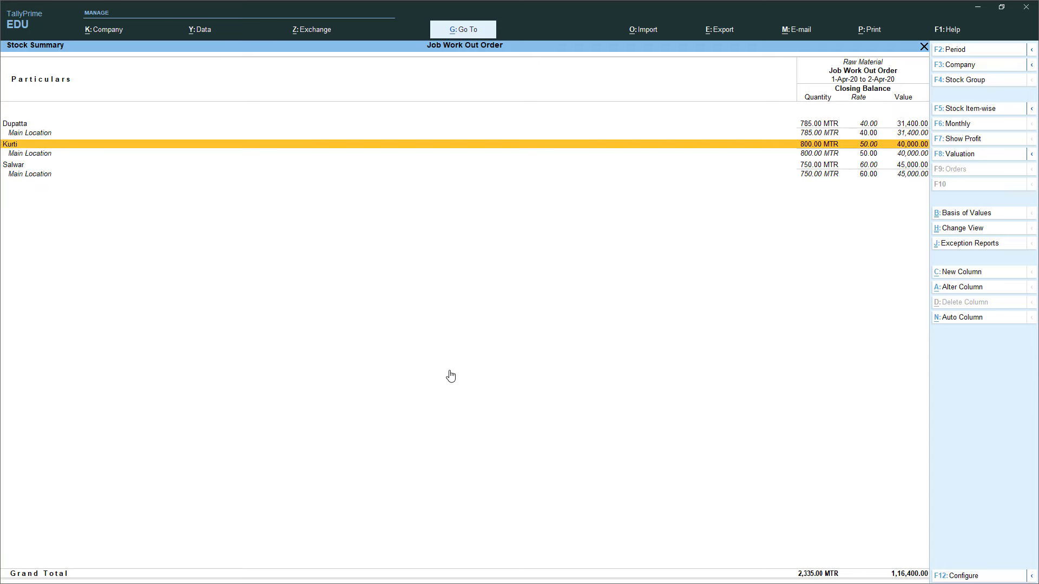
key(Up)
key(Escape)
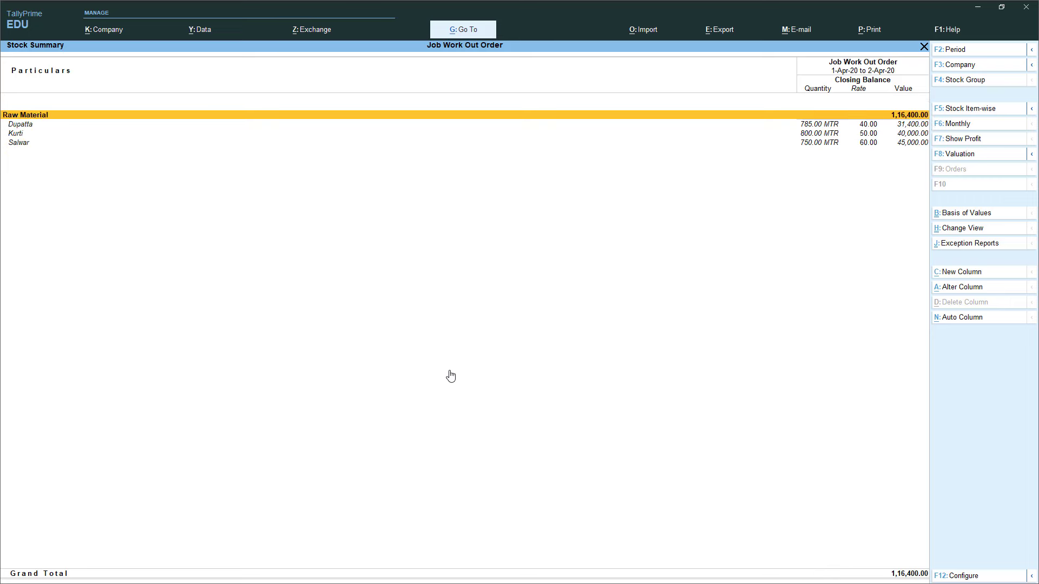
Leave the Stock Summary and bring up the available job work reports
key(Escape)
key(Down)
key(Down)
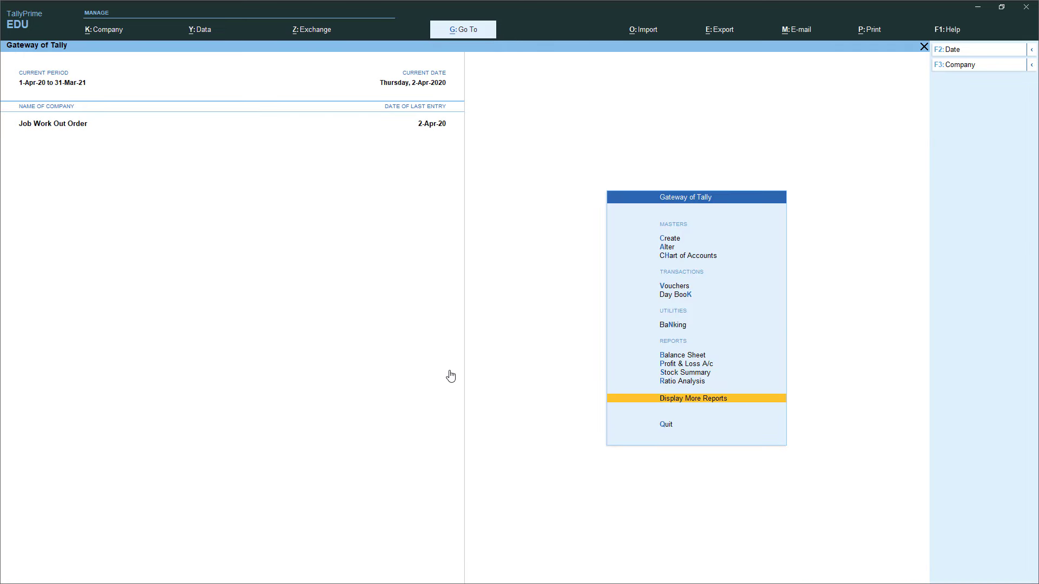
key(Return)
key(Down)
key(Down)
key(Down)
key(Down)
key(Down)
key(Down)
key(Down)
key(Down)
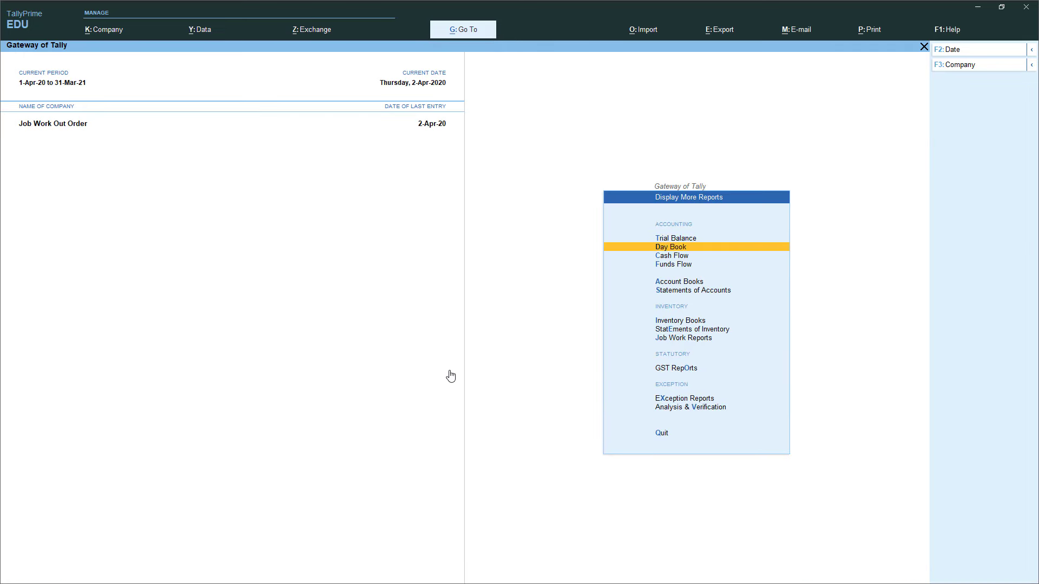
key(Return)
Open the Material Out Register to view its monthly voucher summary
key(Down)
key(Down)
key(Down)
key(Down)
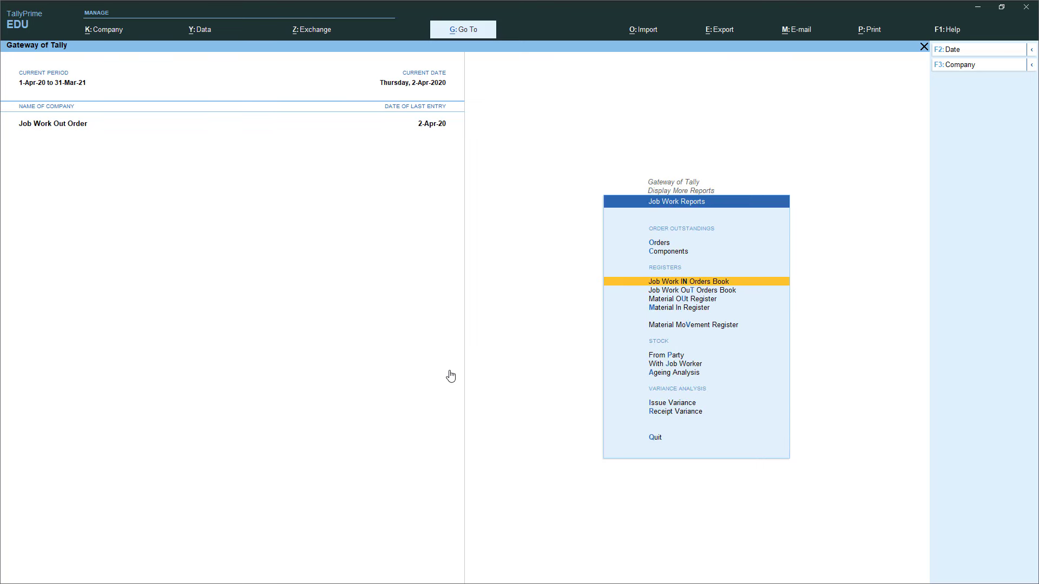
key(Return)
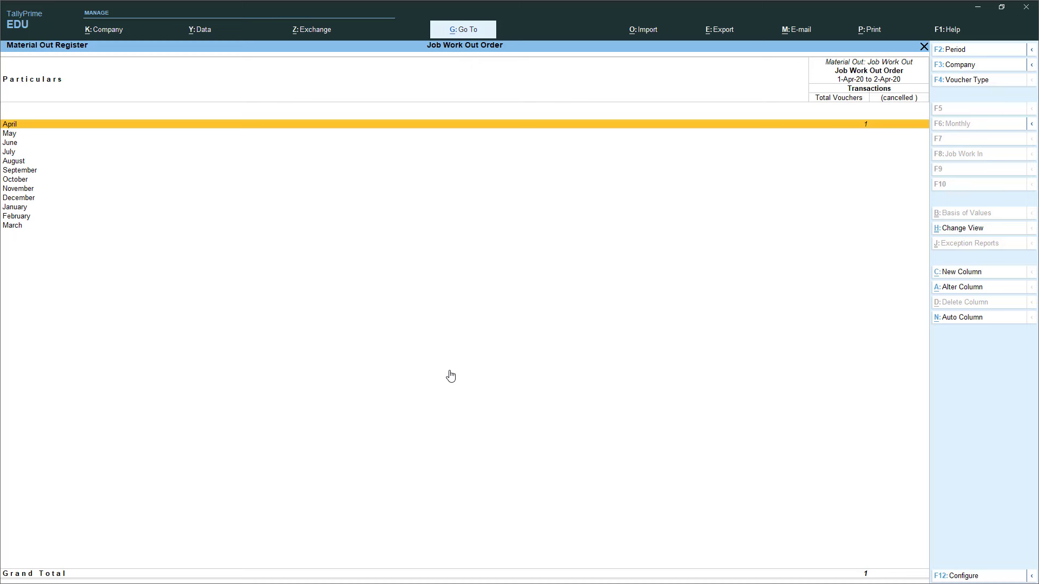
Leave the Material Out Register and open the inventory location summary for JOb Work Out
key(Escape)
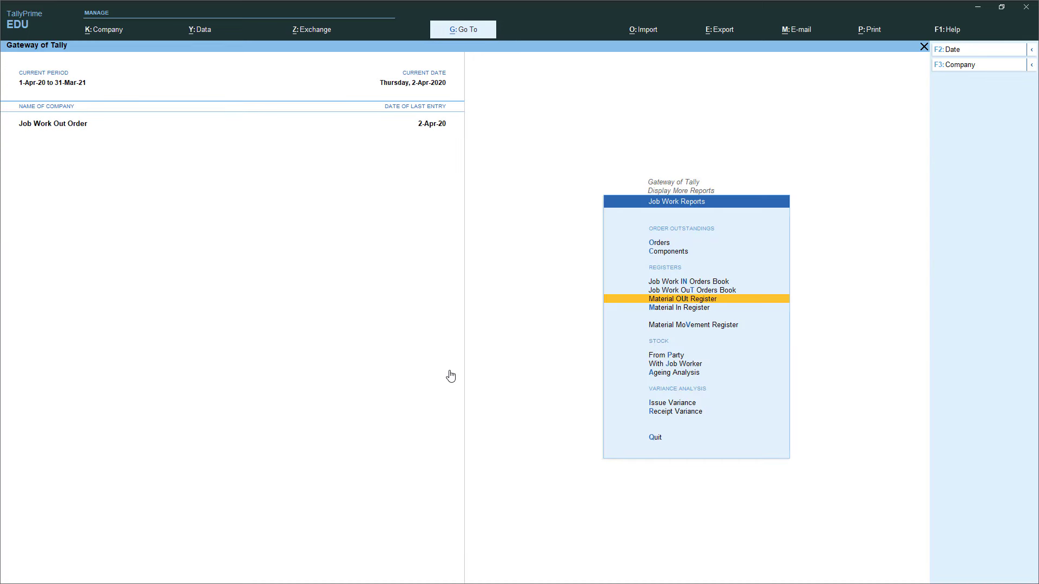
key(Escape)
key(Up)
key(Up)
key(Return)
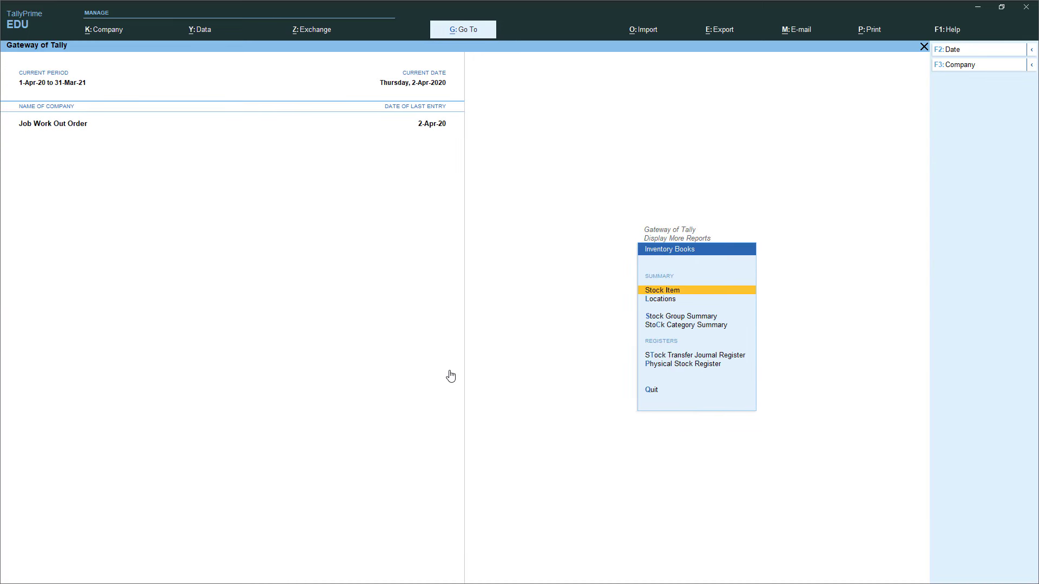
key(Down)
key(Return)
key(Down)
key(Down)
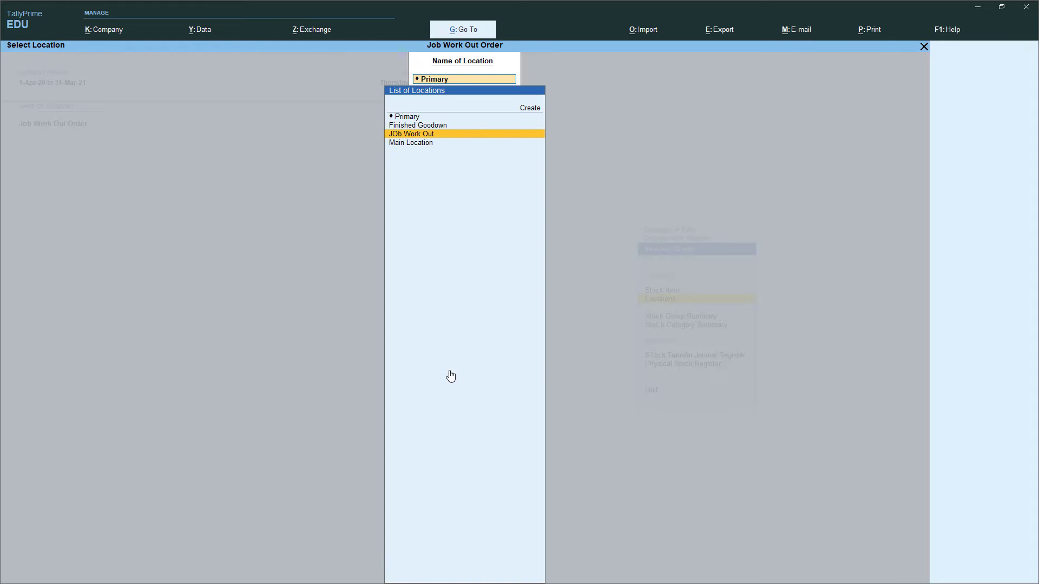
key(Return)
Open the location summary for Main Location and toggle its stock item detail
key(Escape)
key(Down)
key(Return)
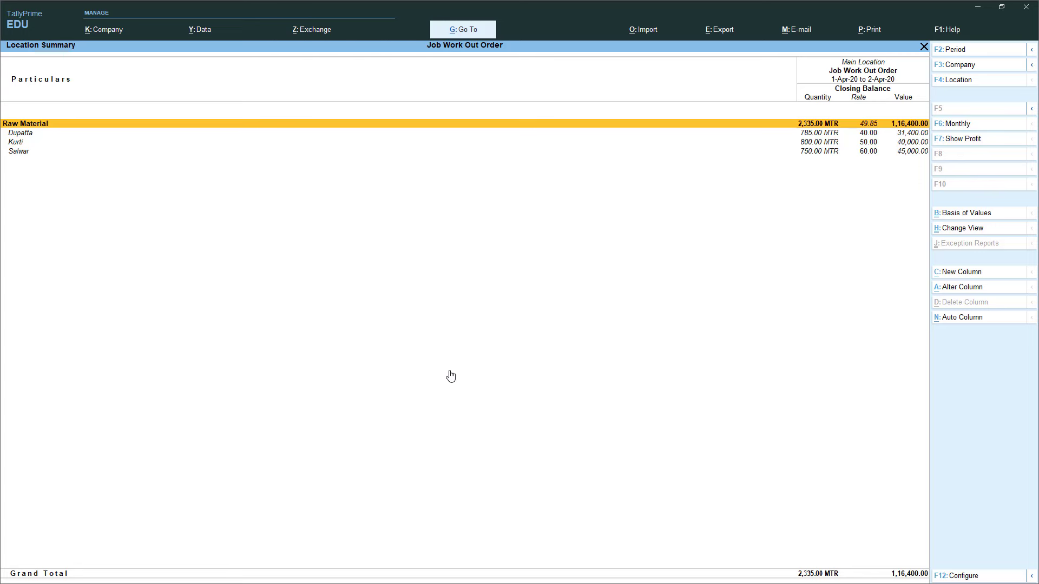
key(alt+F5)
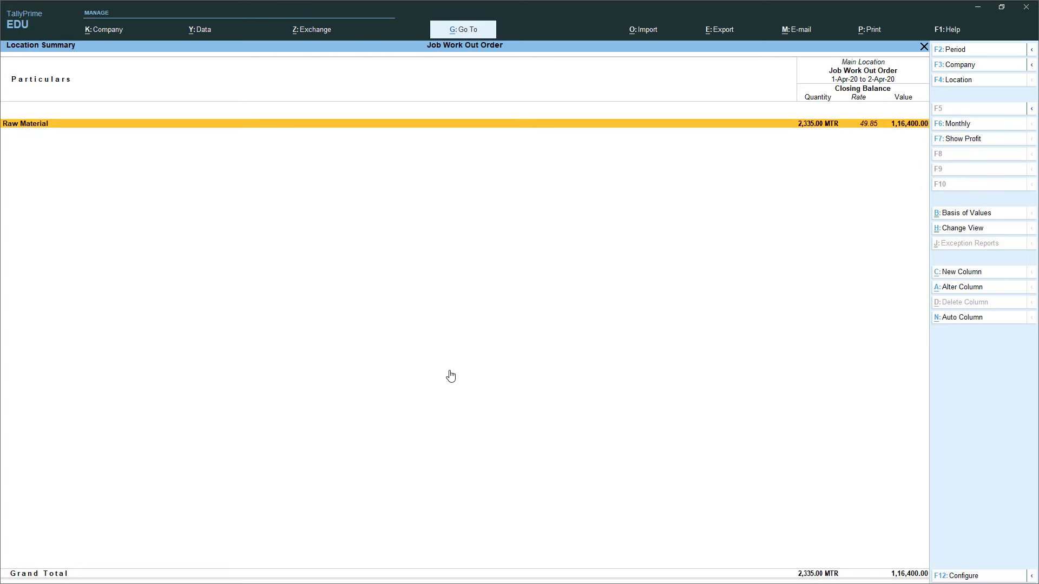
Switch the location summary to JOb Work Out to check its stock, and leave the inventory books
key(F4)
key(Up)
key(Return)
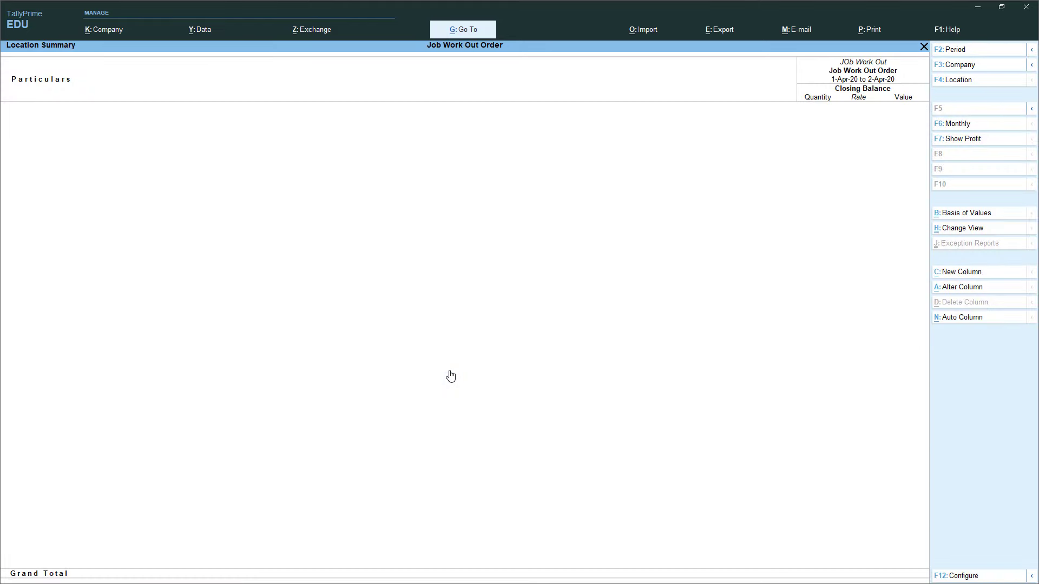
key(Escape)
key(Escape)
key(Escape)
key(Escape)
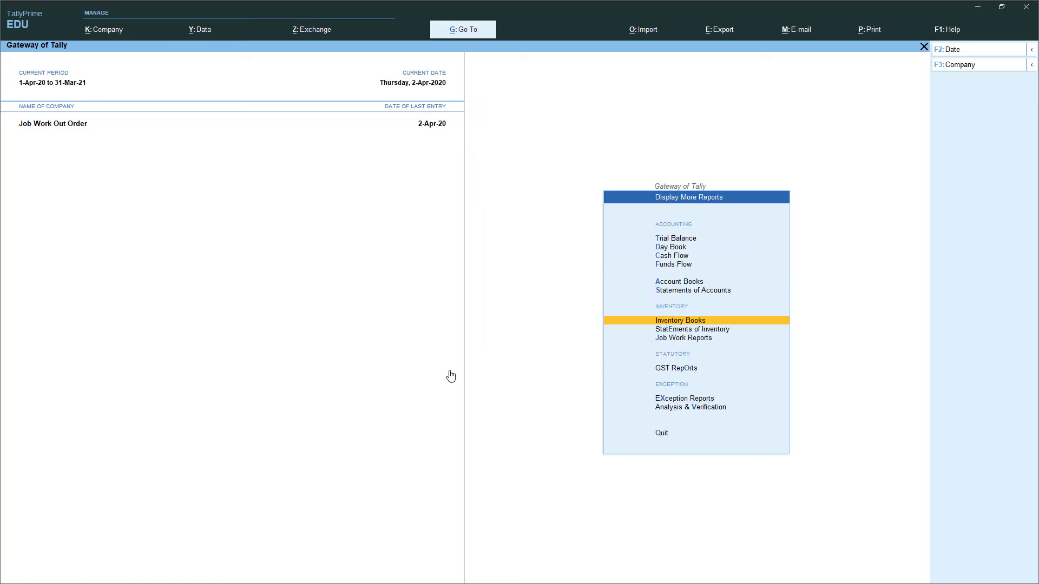
Open the recorded Material Out voucher from the Day Book for alteration
key(Escape)
key(Up)
key(Up)
key(Up)
key(Up)
key(Up)
key(Up)
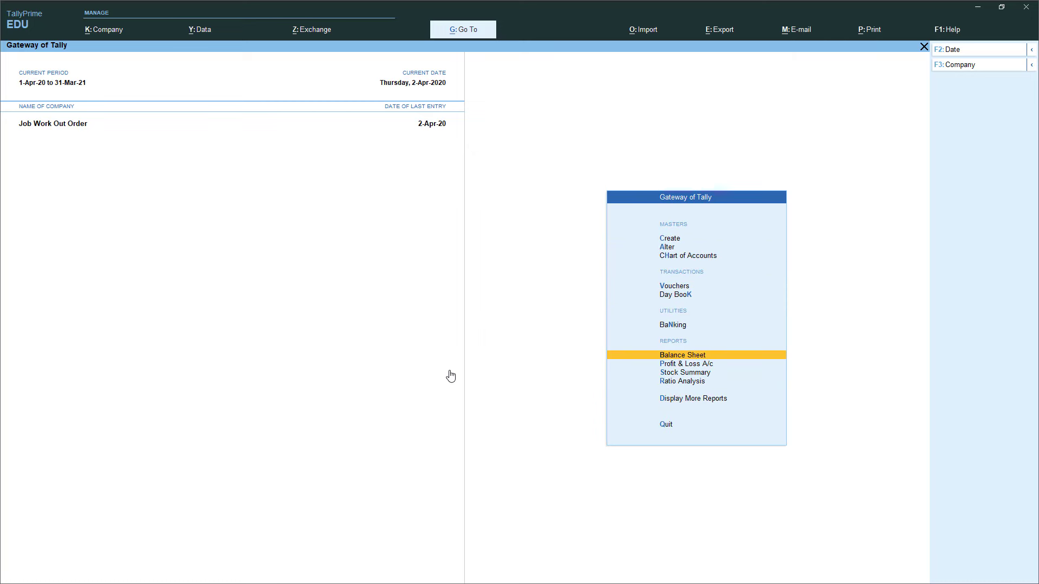
key(Return)
key(Return)
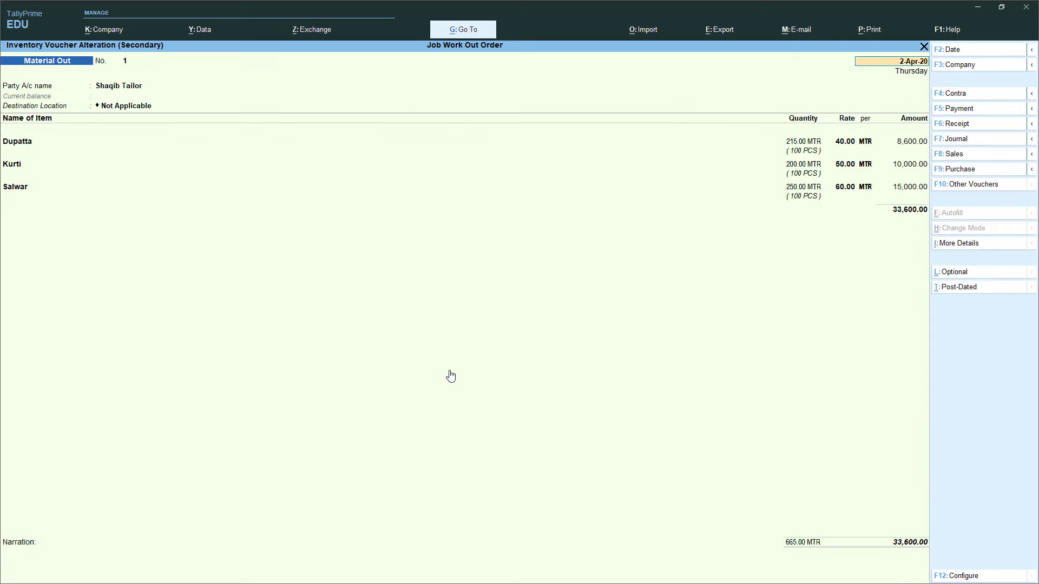
Keep the Material Out voucher's date, party, order SQ-1 and party details as entered
key(Return)
key(Return)
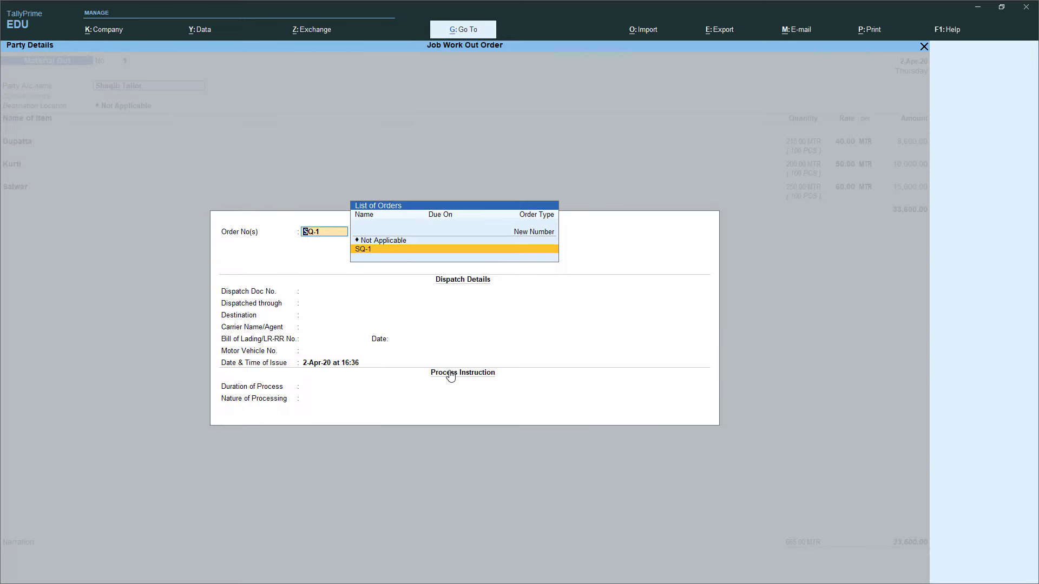
key(Return)
key(ctrl+a)
key(Return)
key(Return)
key(Return)
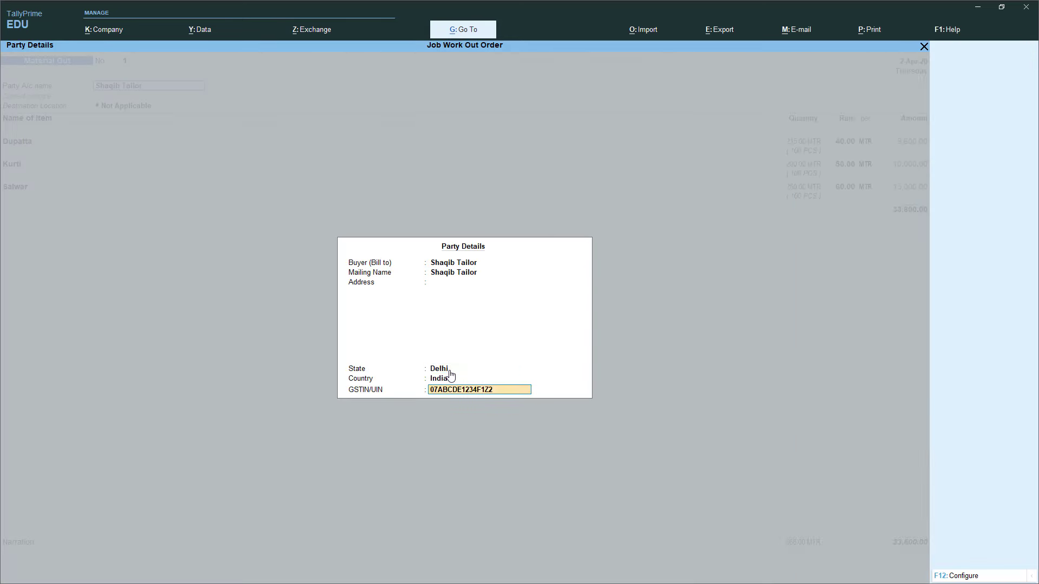
key(Return)
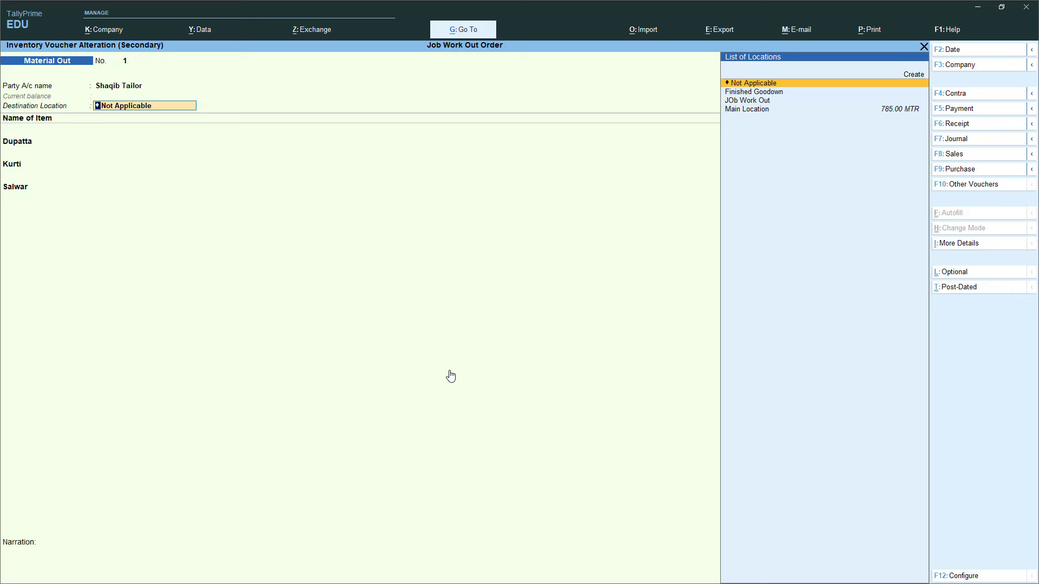
Set the voucher's destination location to JOb Work Out, keep the Dupatta allocation, and save the altered voucher
key(Down)
key(Down)
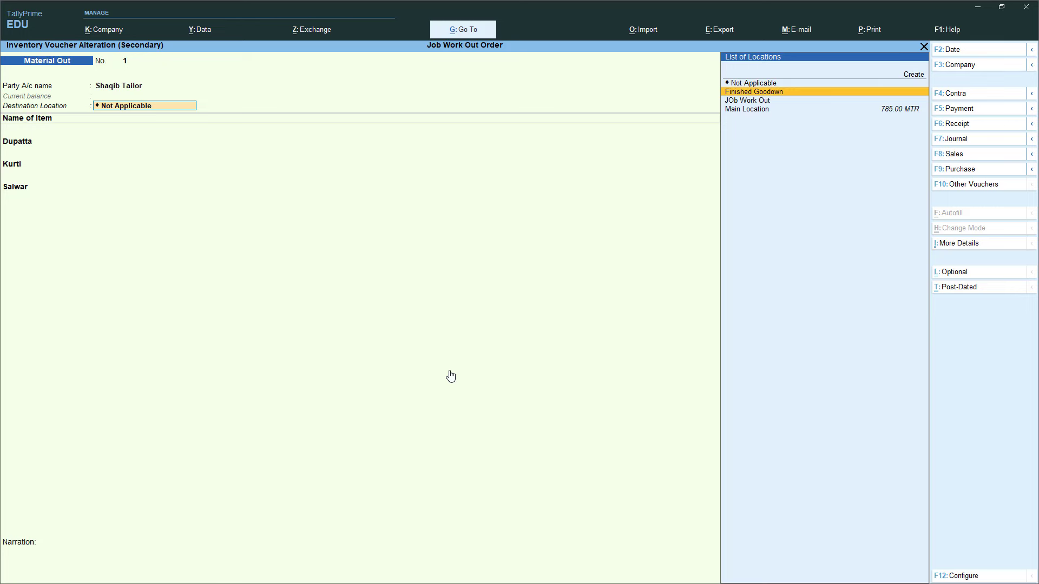
key(Return)
key(Return)
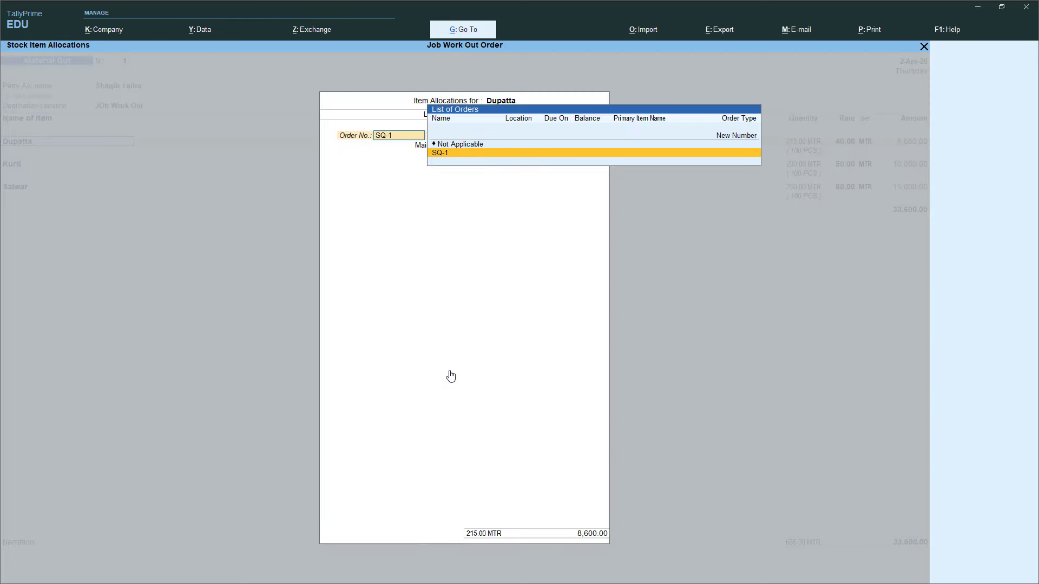
key(Return)
key(Return)
key(Return)
key(ctrl+a)
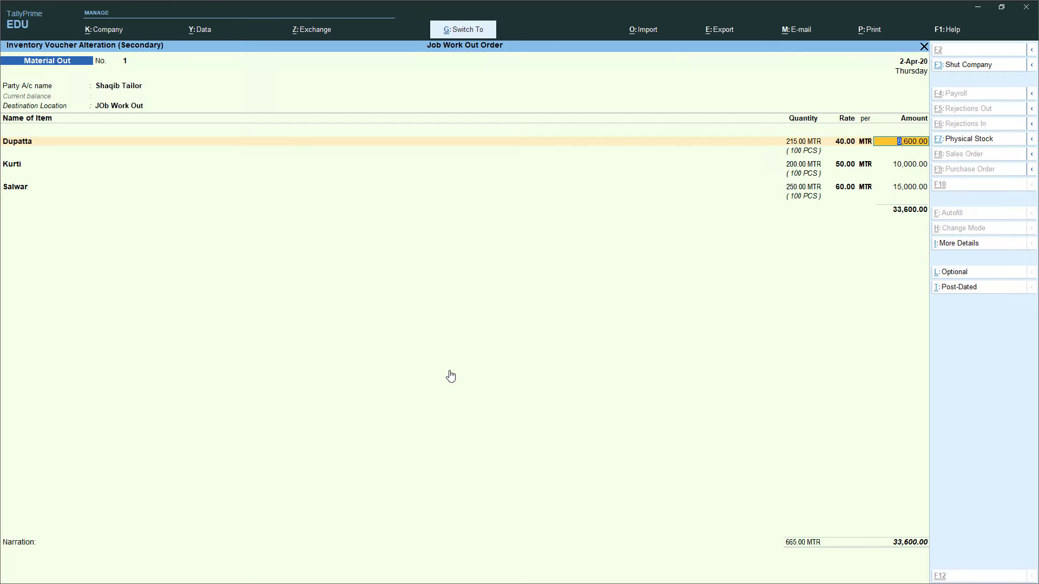
key(Escape)
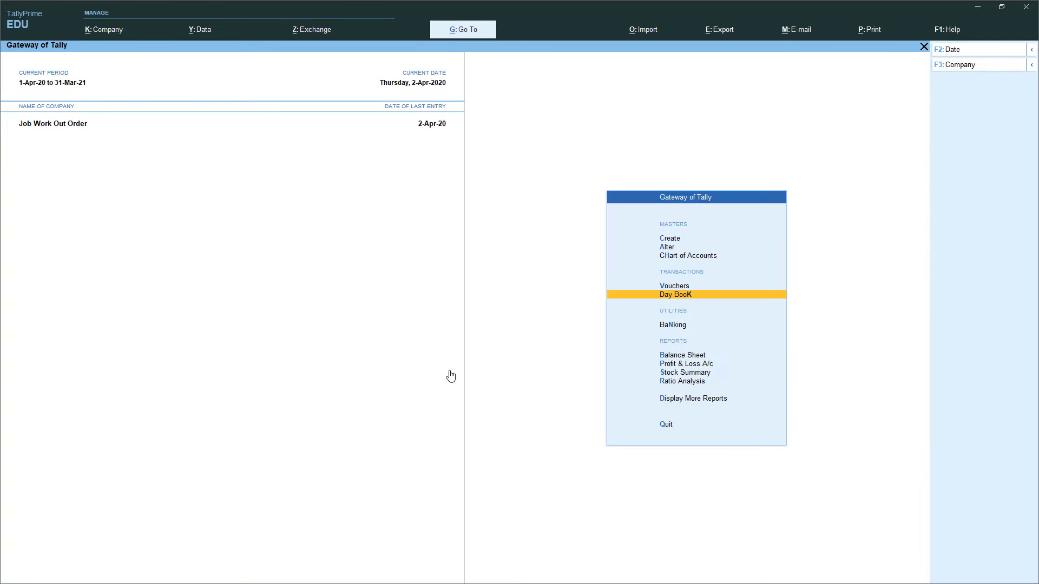
Open the Stock Summary and drill into the Raw Material group
key(Down)
key(Down)
key(Down)
key(Down)
key(Return)
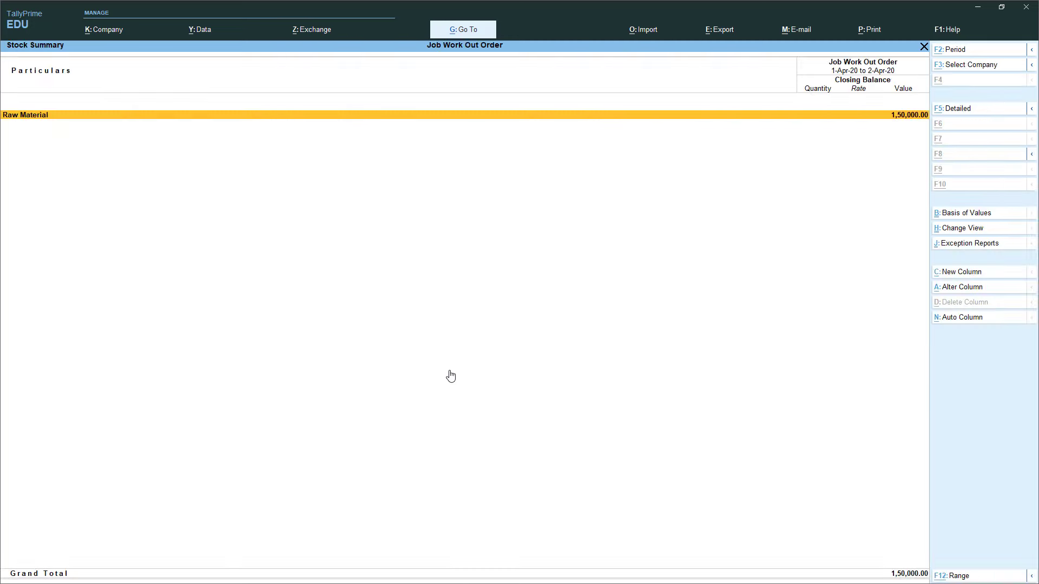
key(Return)
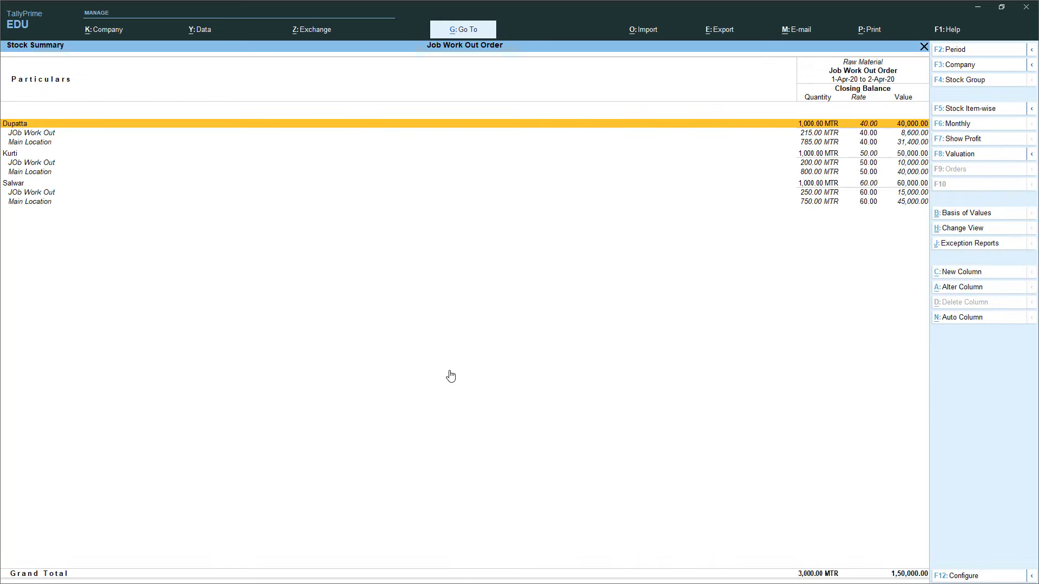
Examine how the Dupatta, Kurti and Salwar balances are split between JOb Work Out and Main Location
key(Down)
key(Down)
key(Down)
key(Down)
key(Down)
key(Down)
key(Down)
key(Down)
key(Up)
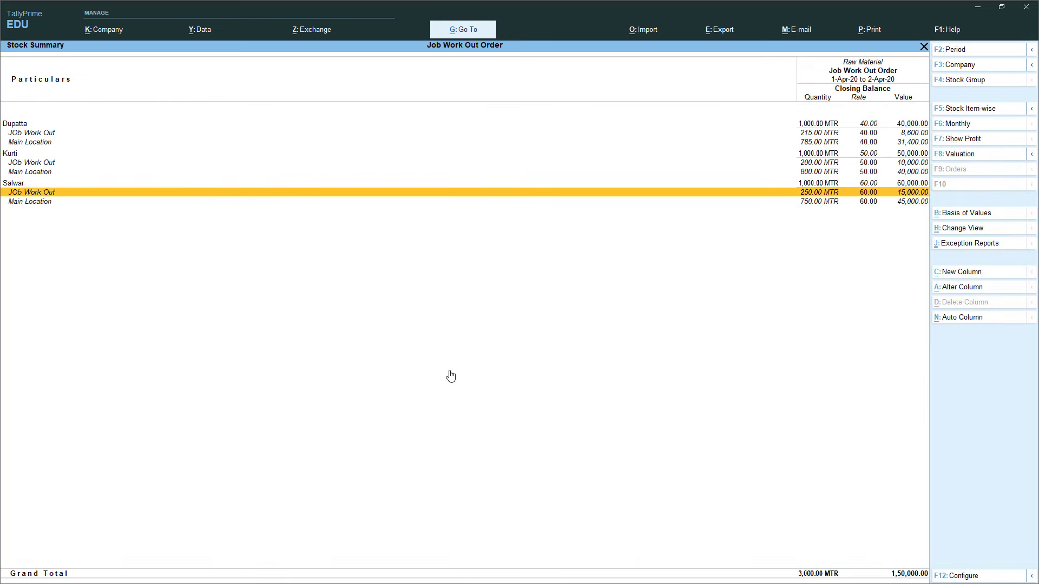
key(Up)
key(Up)
key(Up)
key(Up)
key(Up)
key(Up)
key(Up)
key(Escape)
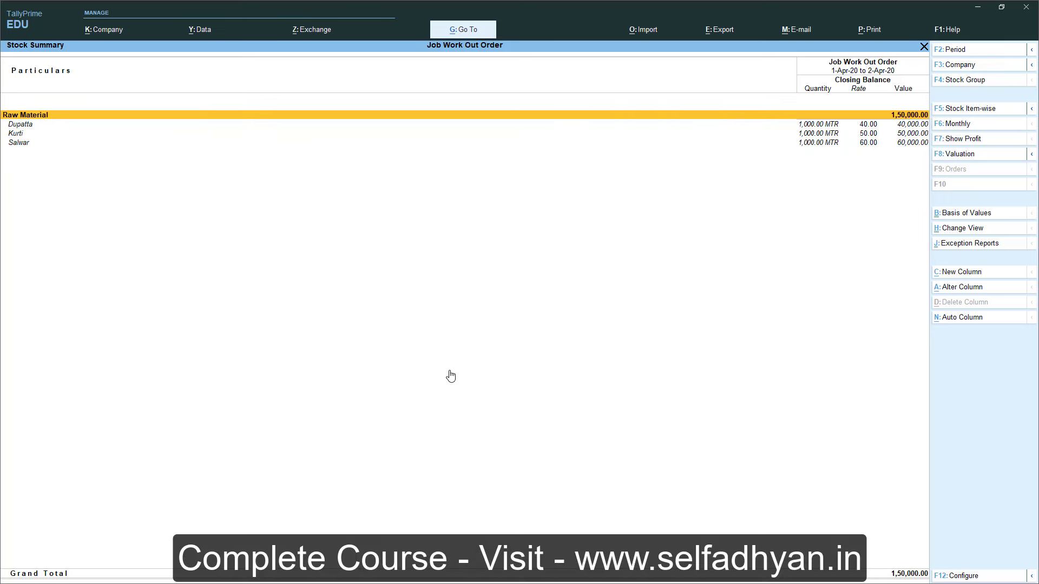
Leave the Stock Summary and bring up the location selection for the inventory location summary
key(Escape)
key(Down)
key(Down)
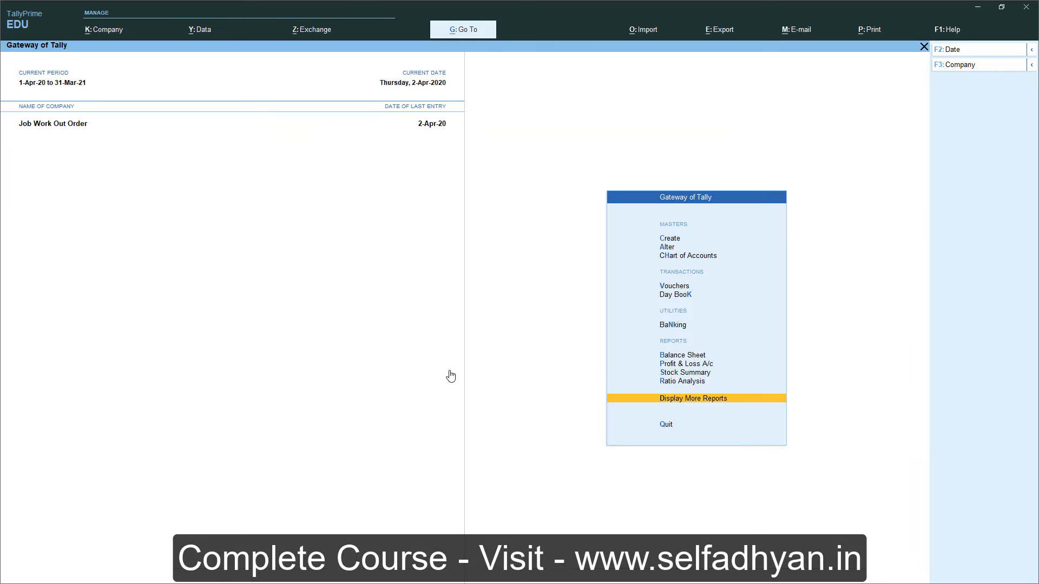
key(Return)
key(Down)
key(Down)
key(Down)
key(Down)
key(Down)
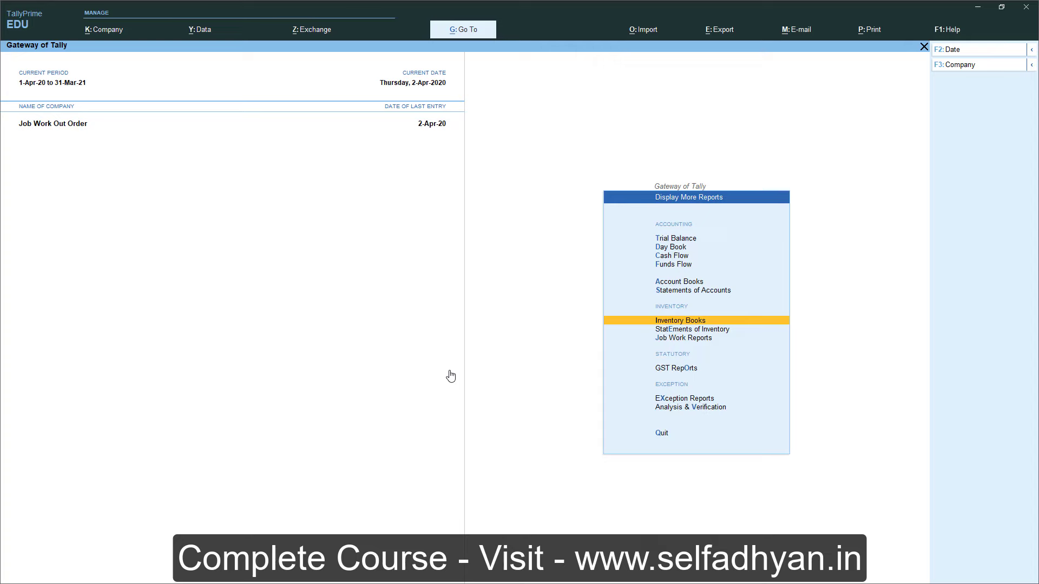
key(Return)
key(Down)
key(Return)
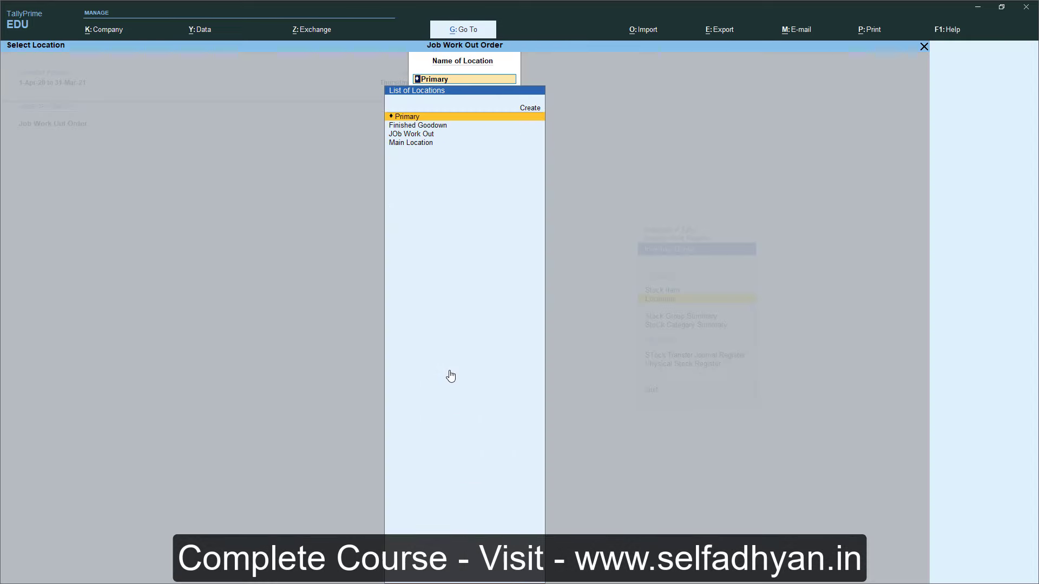
Show the location summary for JOb Work Out in detailed form
key(Down)
key(Down)
key(Return)
key(alt+F5)
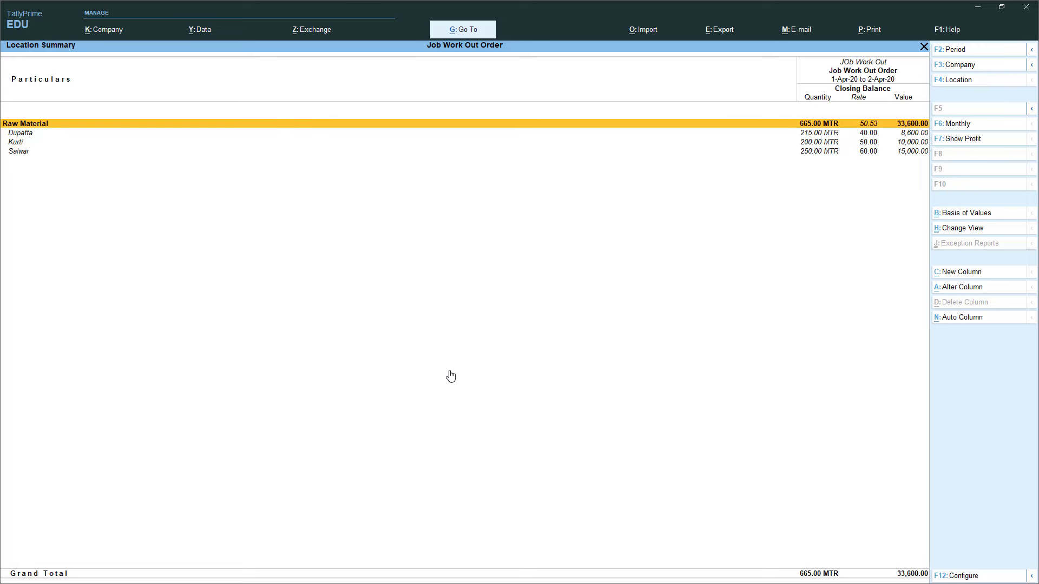
Switch the location summary to Main Location to check its stock, and return to the main menu
key(F4)
key(Down)
key(Return)
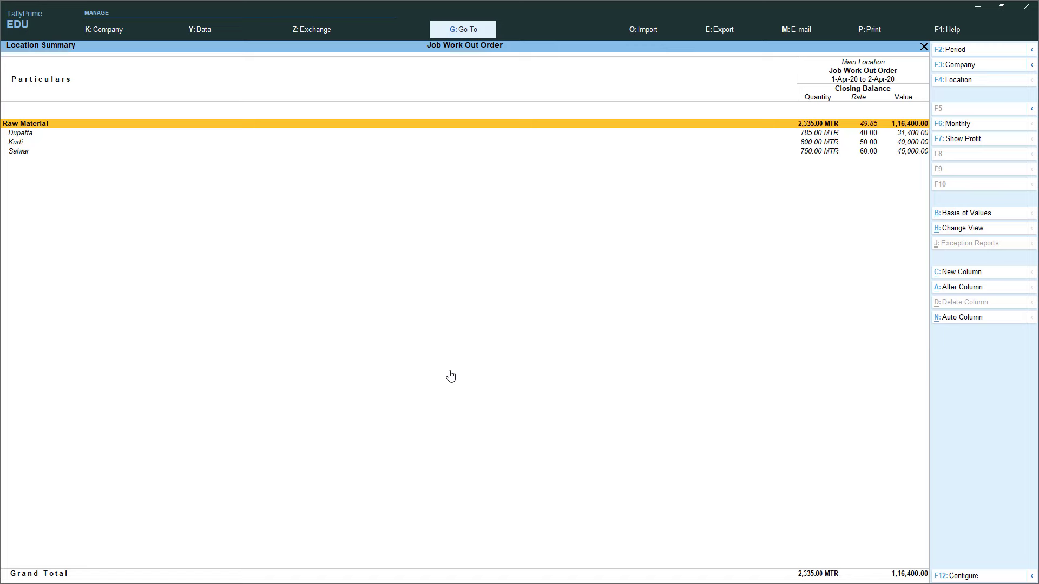
key(F4)
key(Escape)
key(Escape)
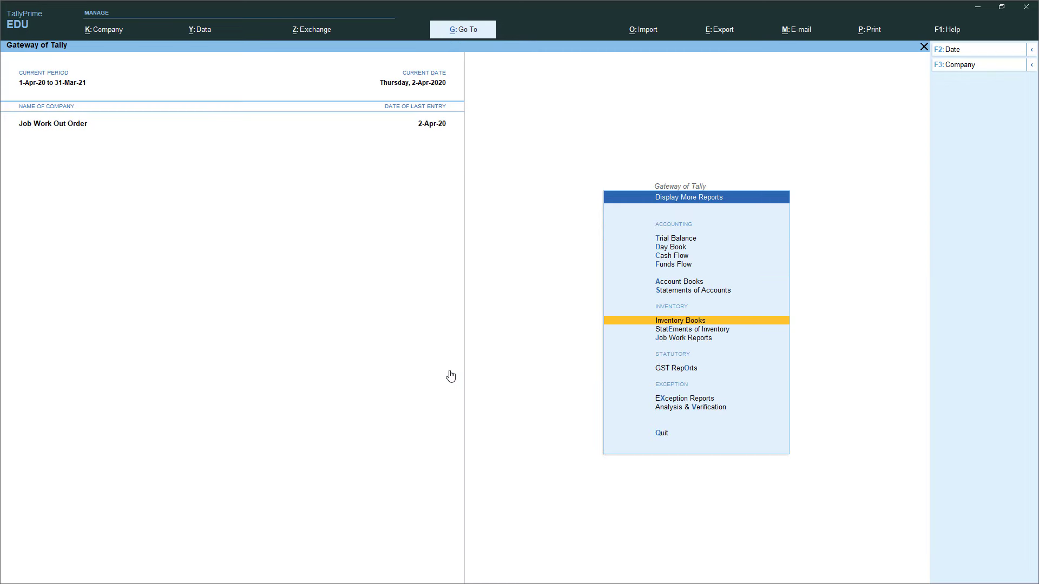
key(Escape)
key(Escape)
key(Escape)
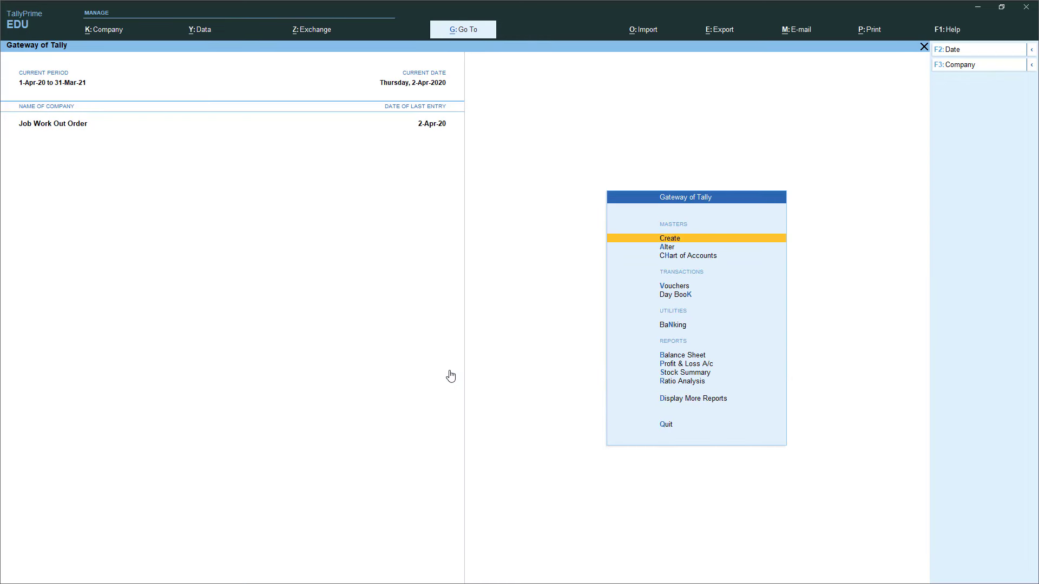
Open voucher entry and set the voucher date to 1-5
key(Down)
key(Down)
key(Down)
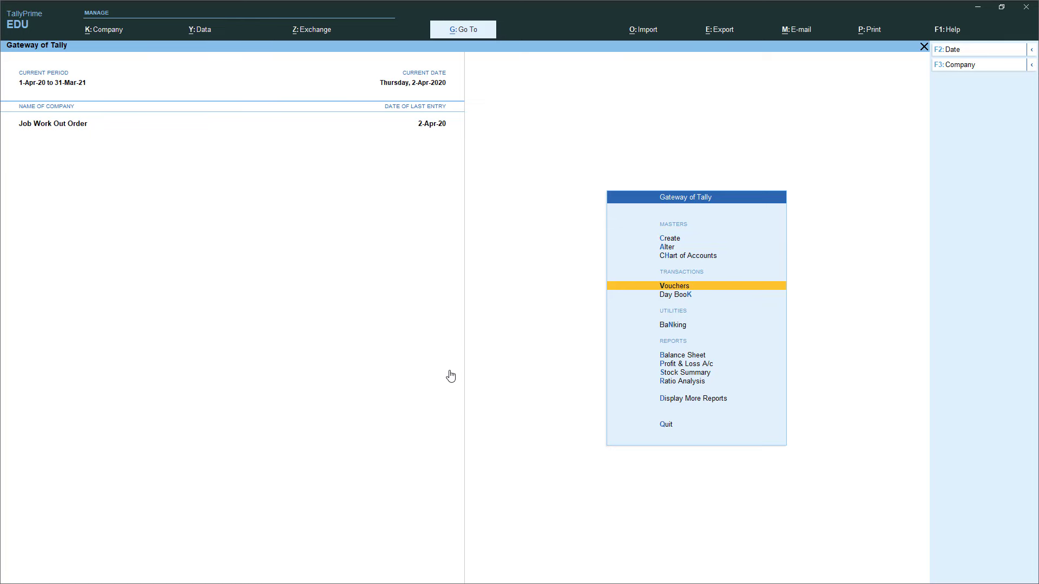
key(Return)
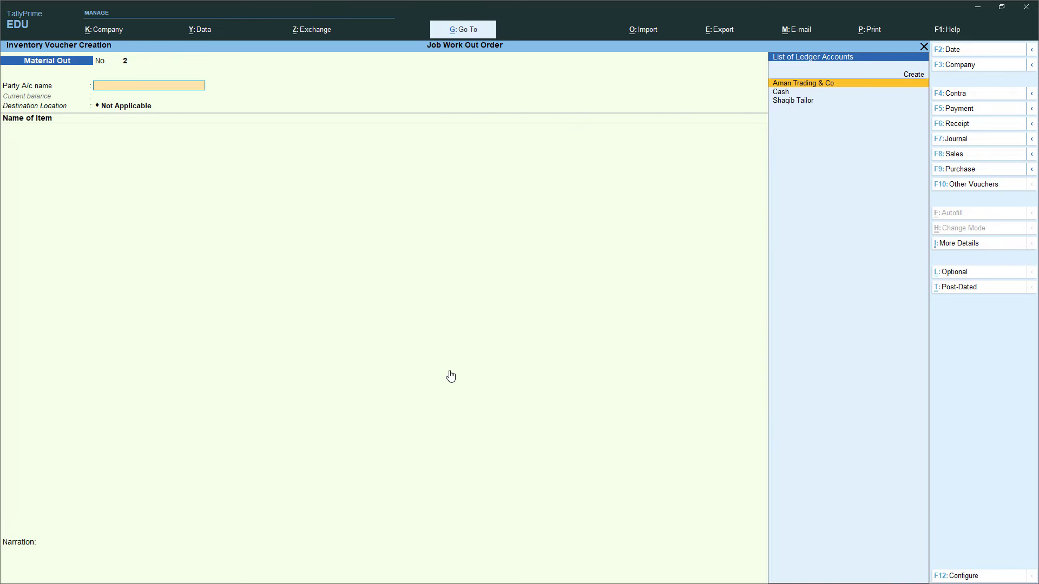
key(F2)
text(1-5)
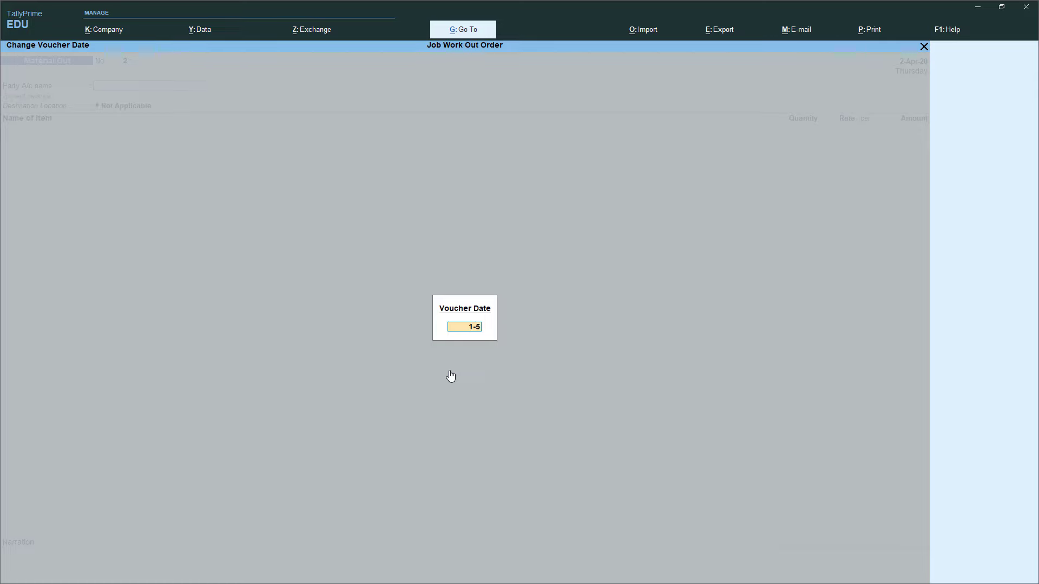
key(Return)
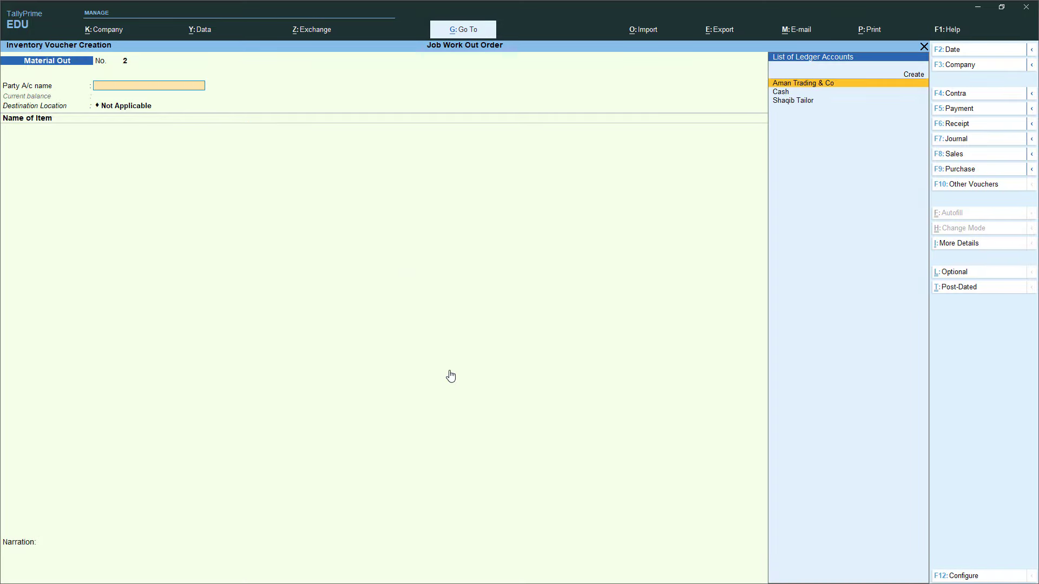
key(F10)
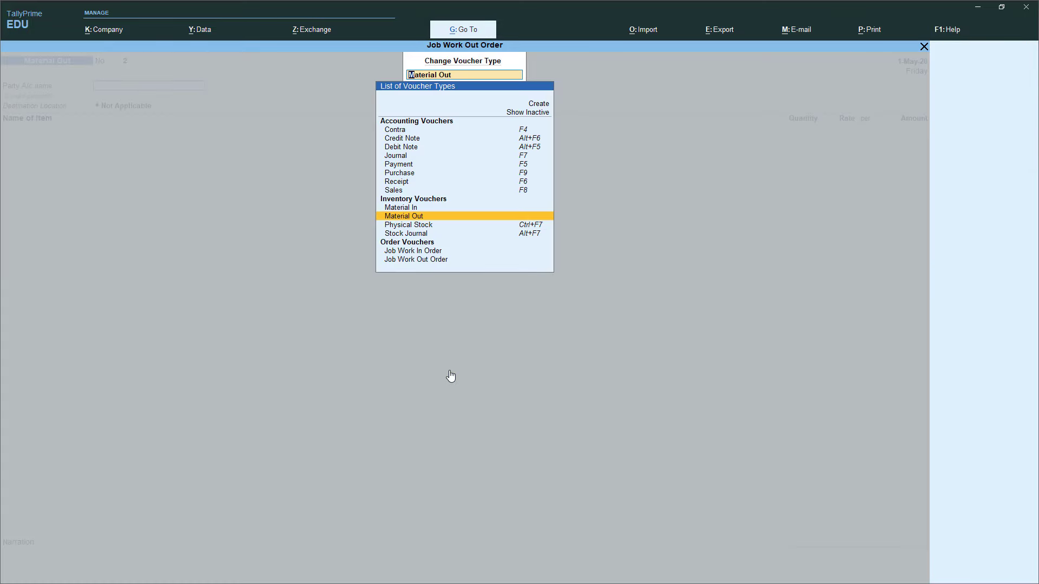
key(Up)
key(Return)
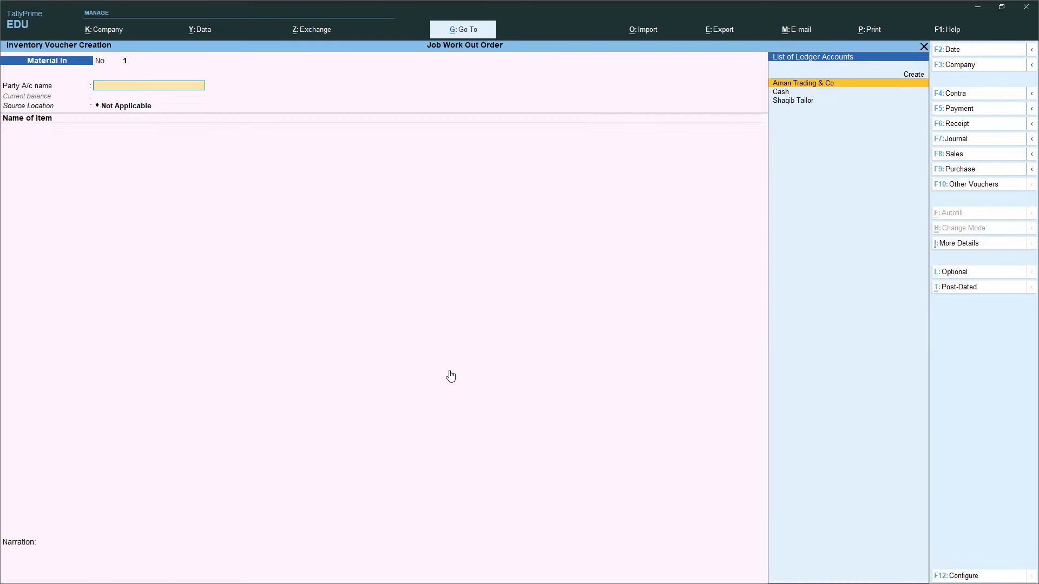
key(Escape)
key(Return)
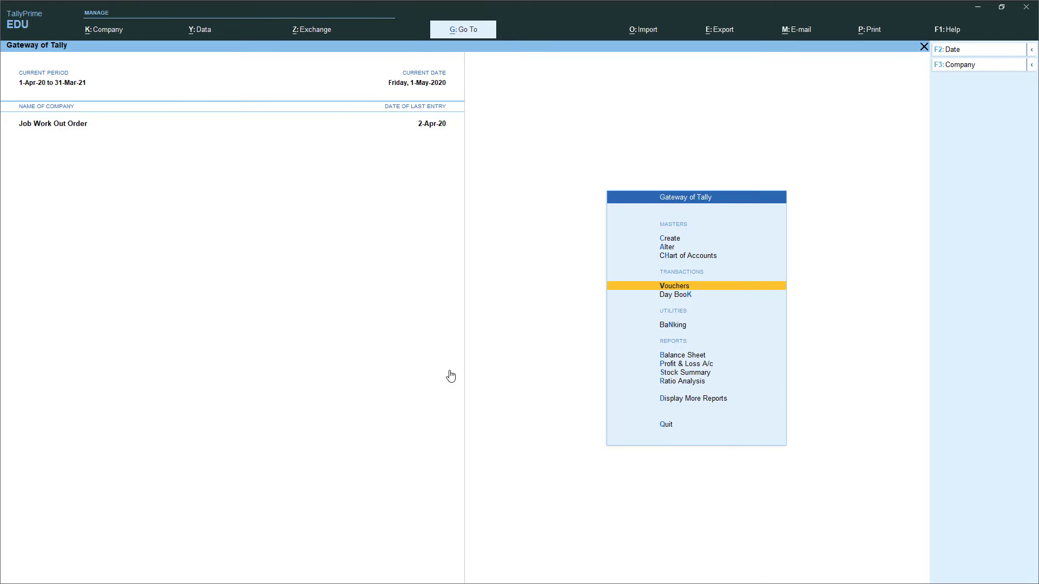
Open the Material In voucher type for alteration
key(Up)
key(Up)
key(Return)
key(Down)
key(Down)
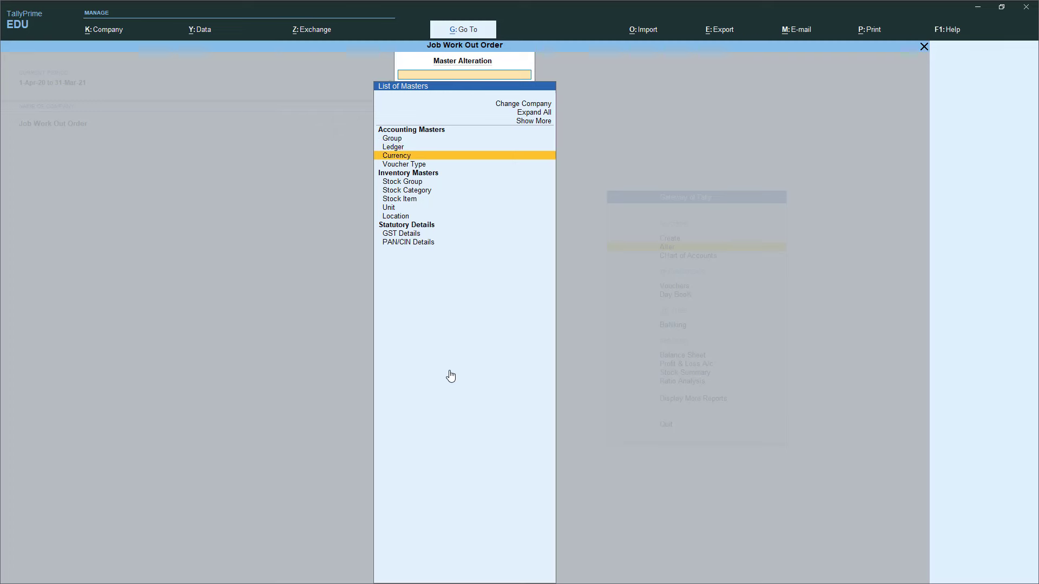
key(Down)
key(Return)
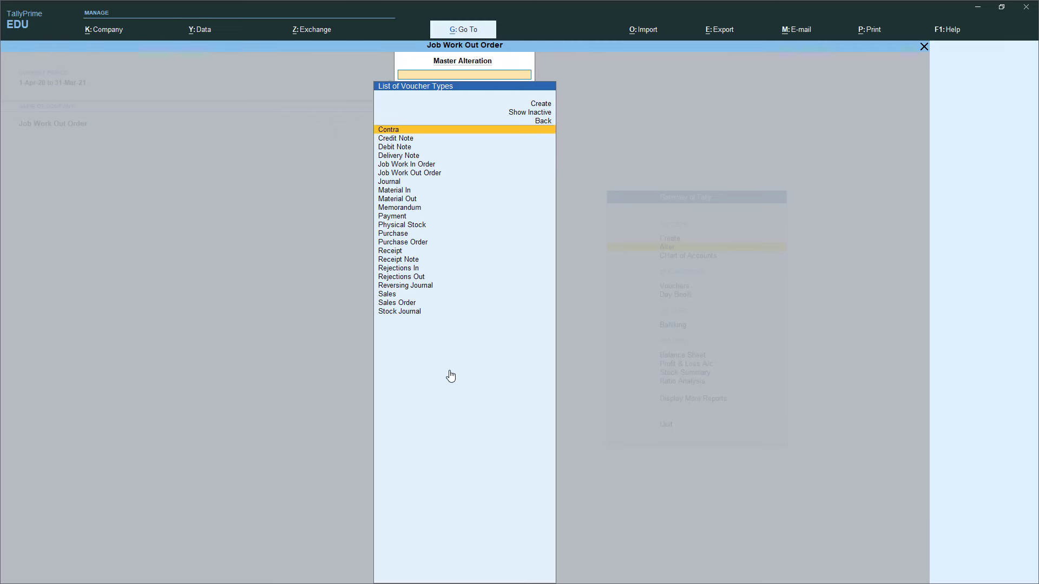
key(Down)
key(Down)
key(Down)
key(Down)
key(Down)
key(Down)
key(Down)
key(Down)
key(Down)
key(Up)
key(Up)
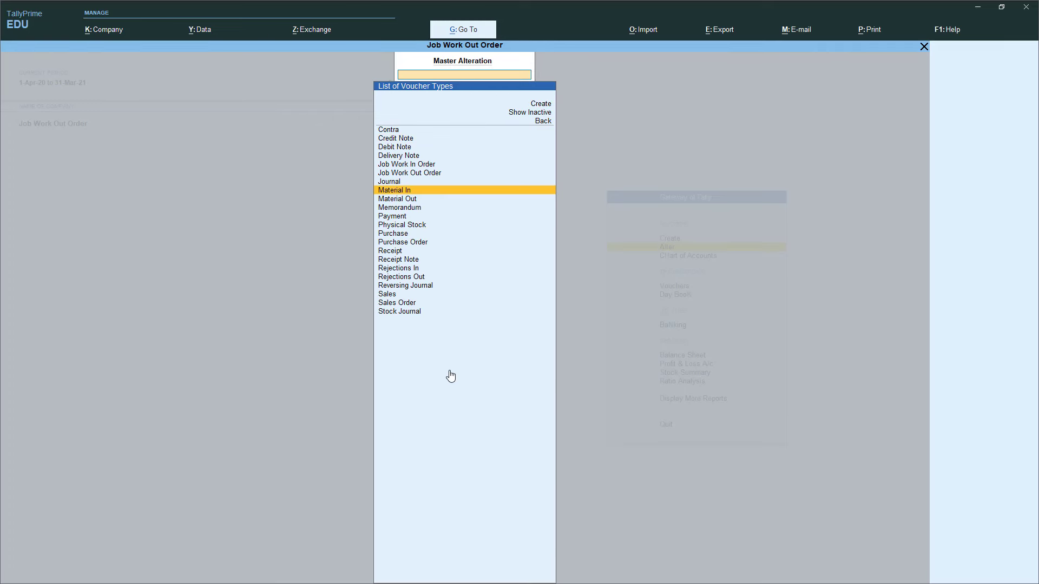
key(Return)
Enable job work use and consumption for the Material In voucher type, then save it
key(Return)
key(Return)
key(Return)
key(Return)
key(Return)
key(Return)
key(Return)
key(Return)
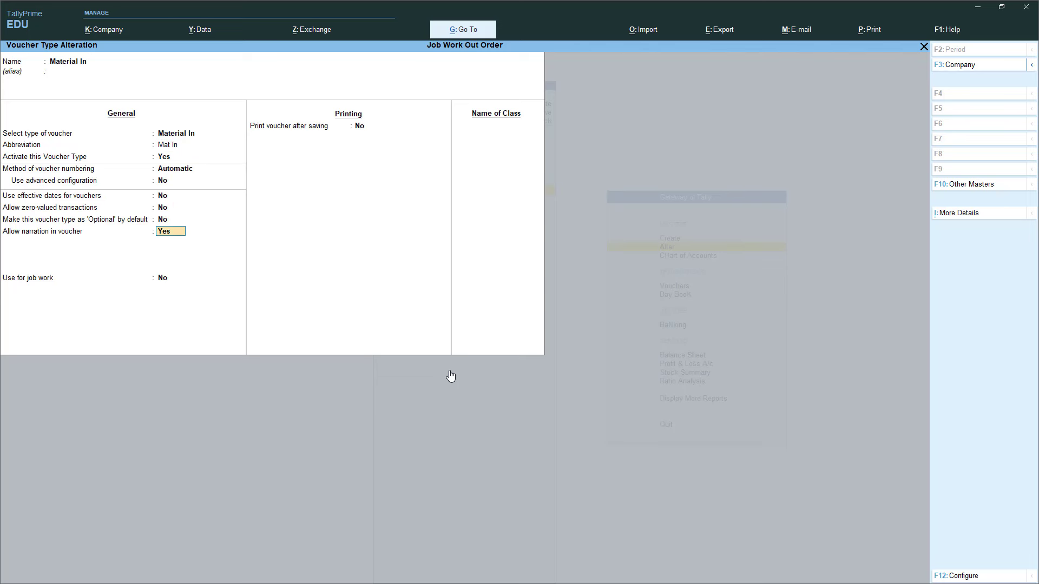
key(Return)
text(Y)
key(Return)
key(Return)
text(Y)
key(Return)
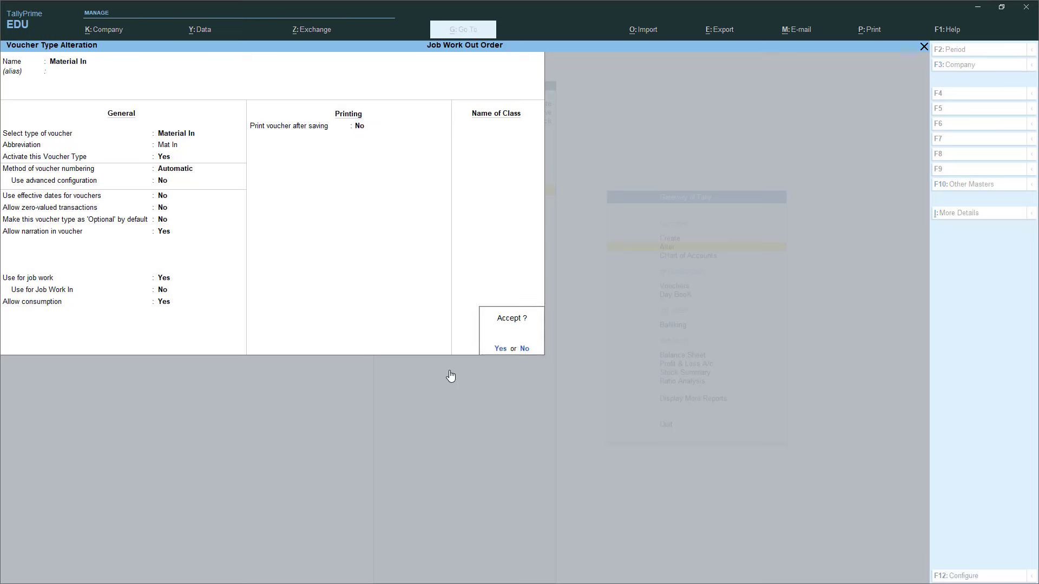
key(Return)
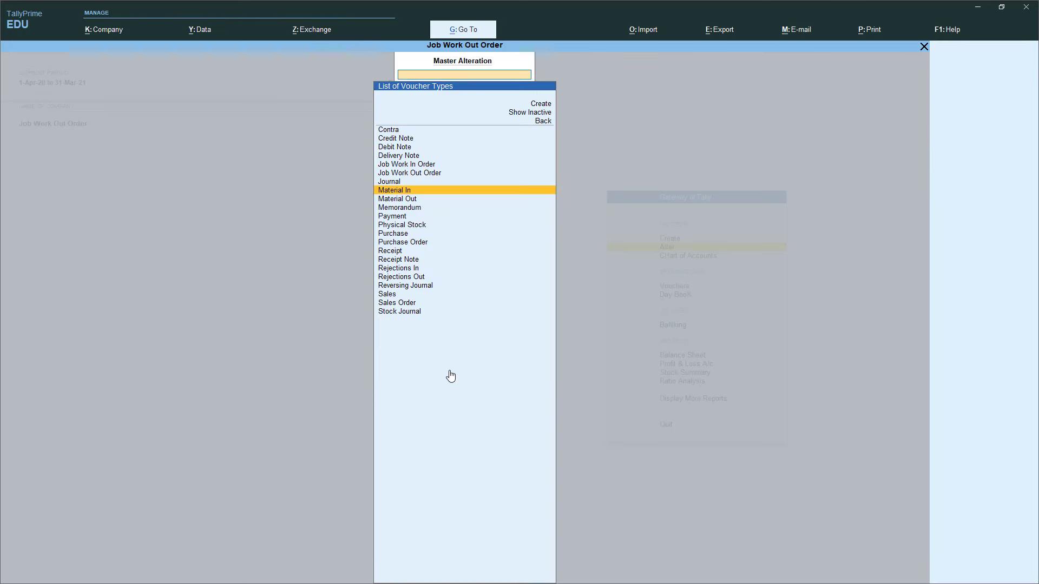
Return to the main menu and start a new Material In voucher
key(Escape)
key(Escape)
key(Escape)
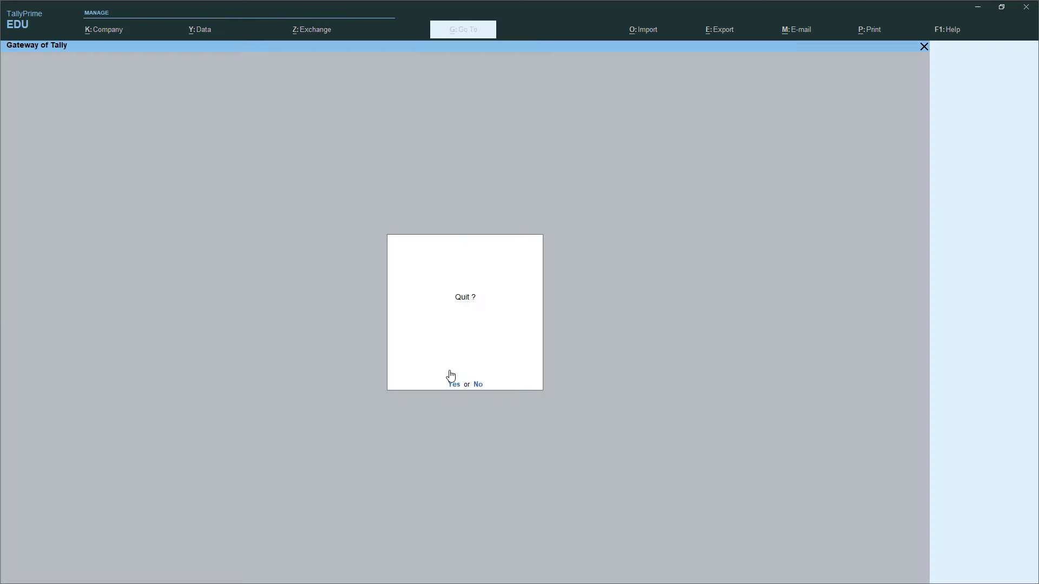
key(Escape)
key(Down)
key(Down)
key(Return)
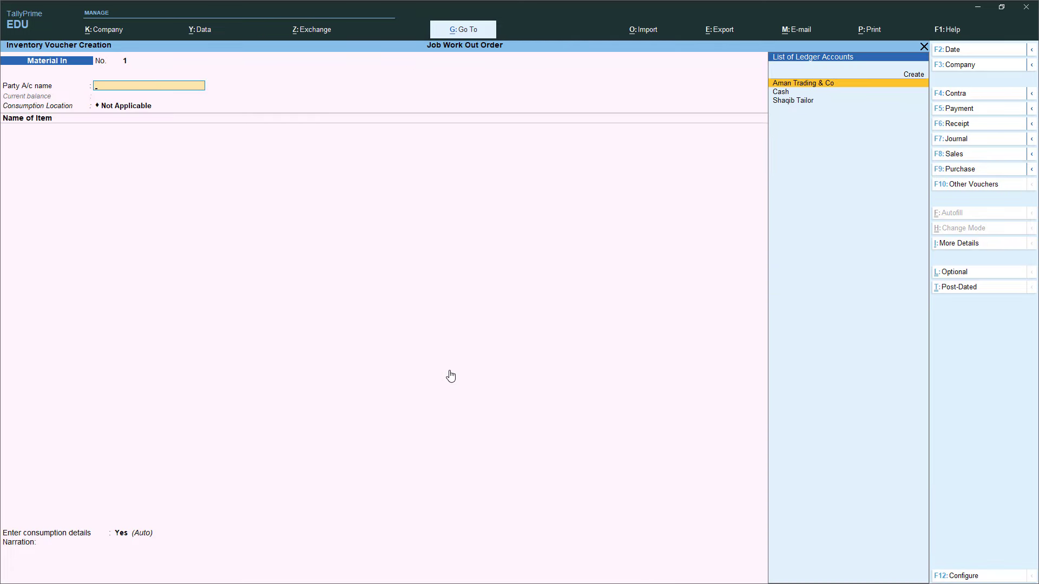
key(F10)
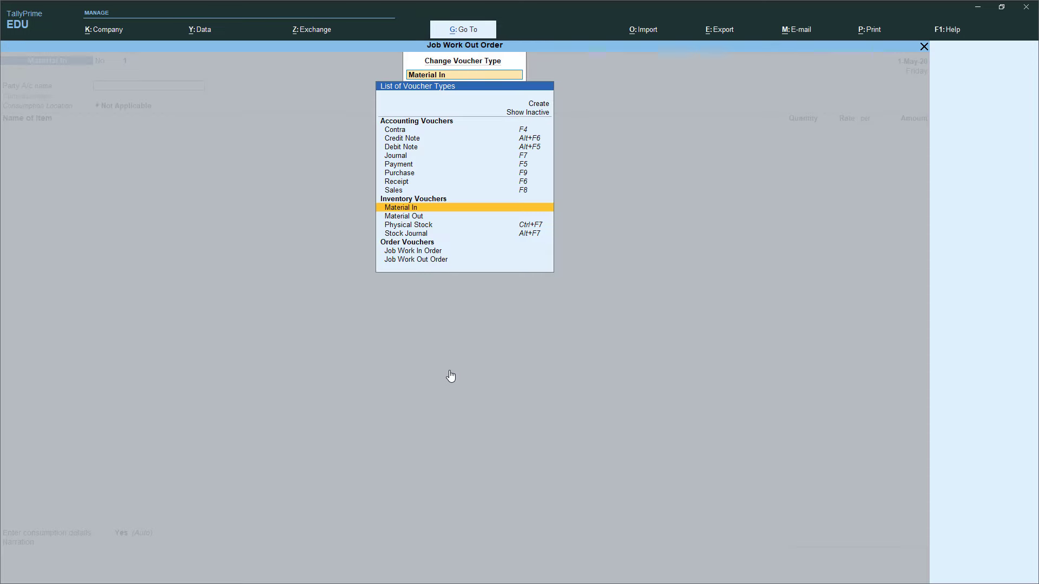
key(Escape)
Select the tailor's ledger as party, link the pending material receipt order, and accept the party details
key(Down)
key(Down)
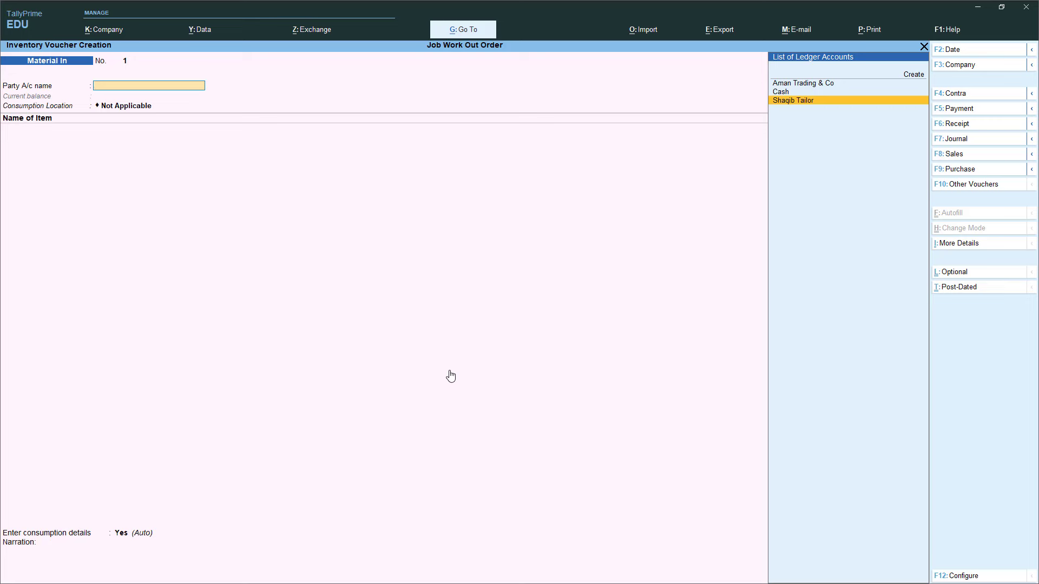
key(Return)
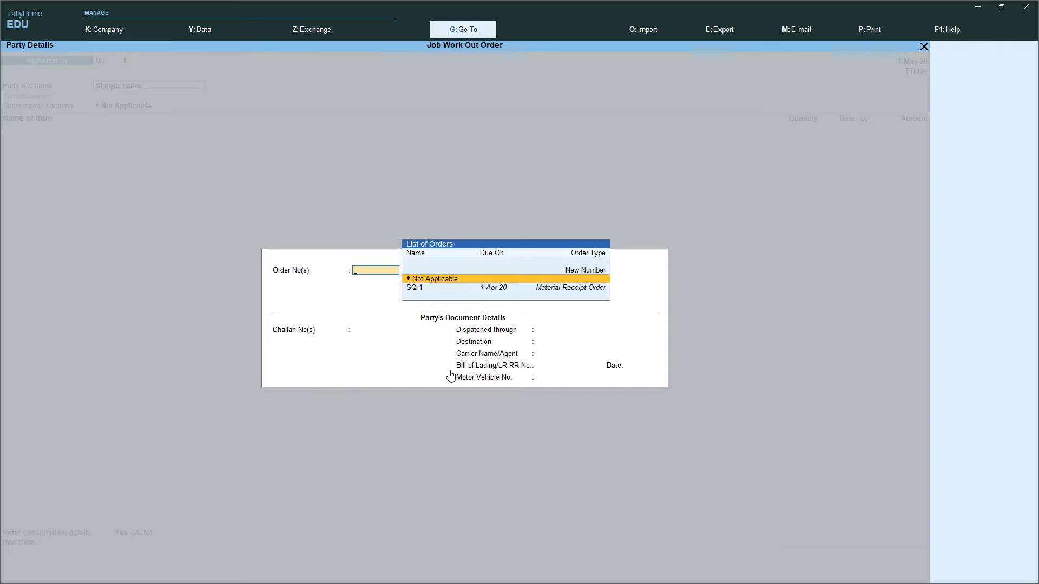
key(Down)
key(Return)
key(Return)
key(Return)
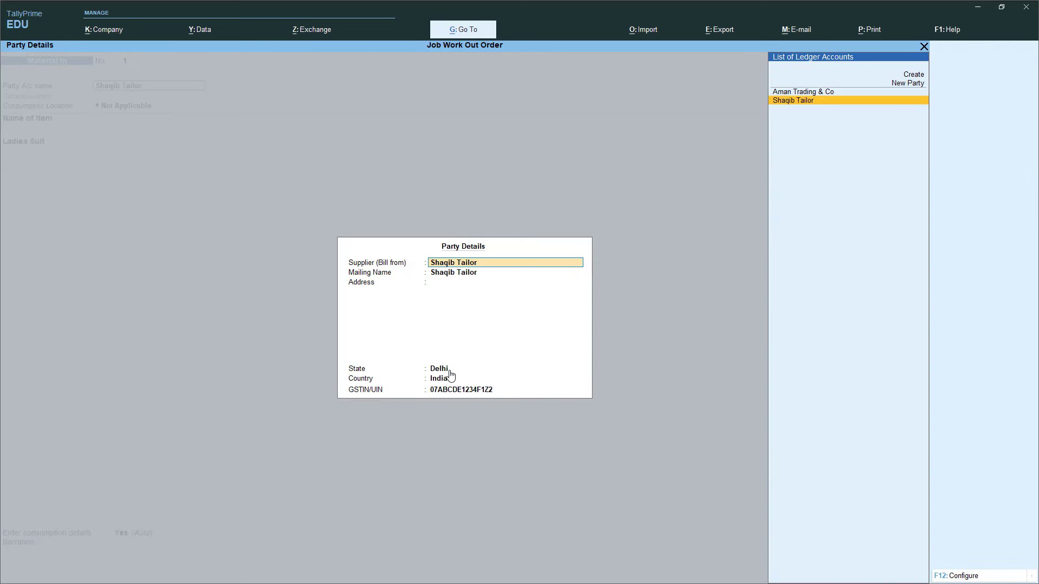
key(ctrl+a)
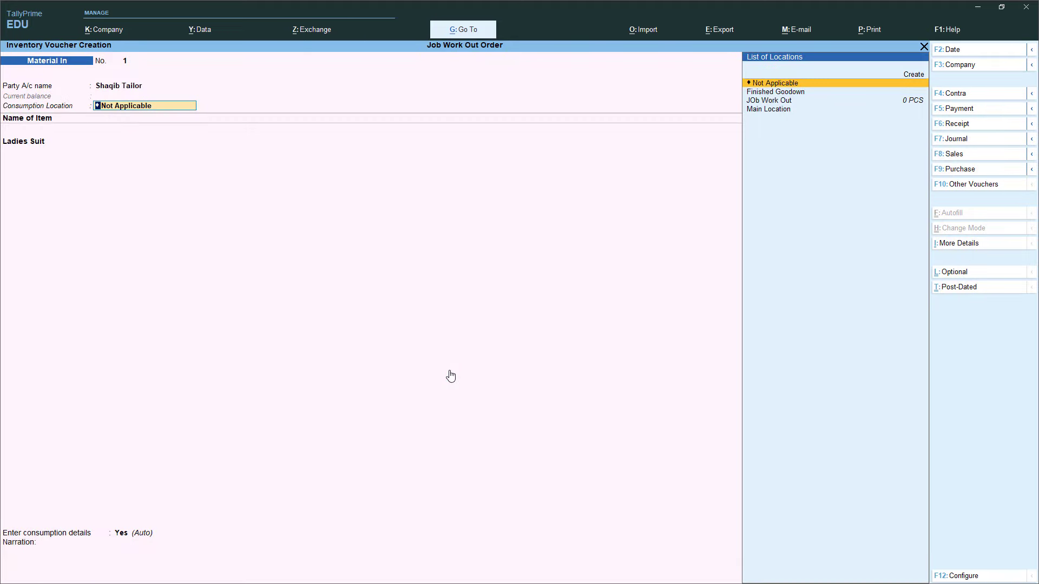
Set the voucher's consumption location to JOb Work Out
key(Down)
key(Down)
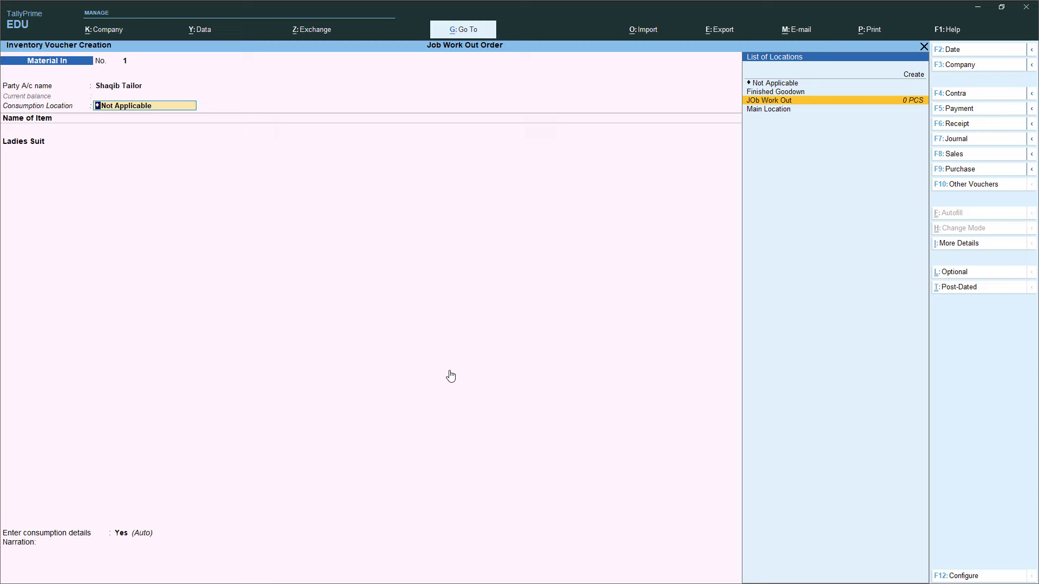
key(Return)
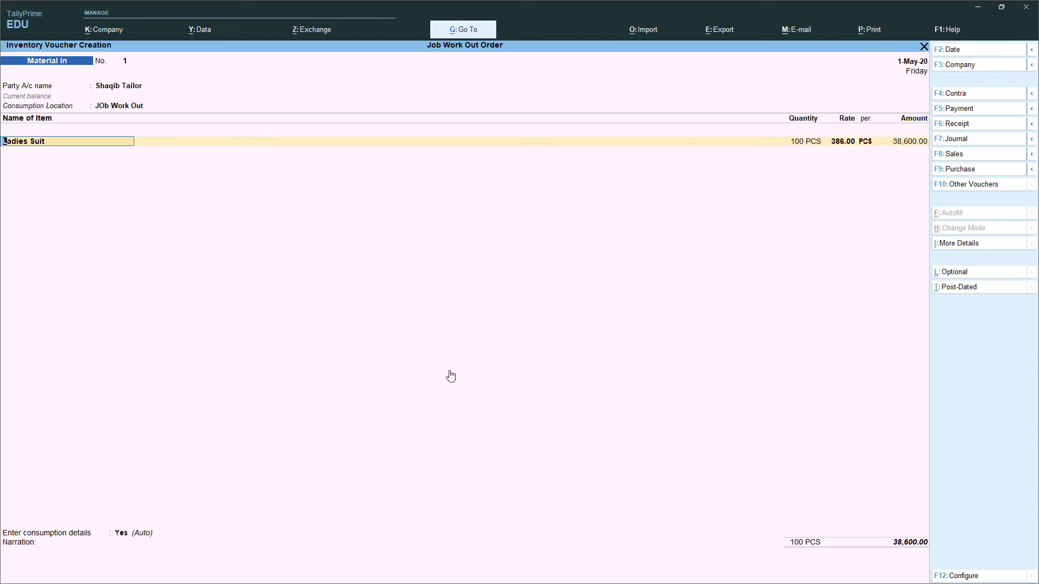
In the Ladies Suit item allocation, set the BoM name to Ladies Suit
key(Return)
key(Return)
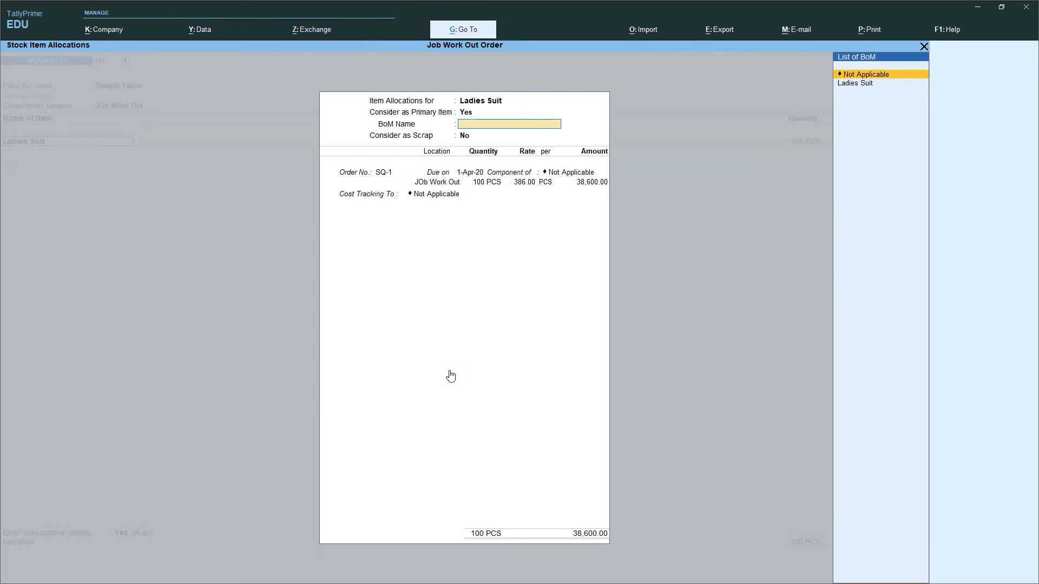
key(Return)
key(Return)
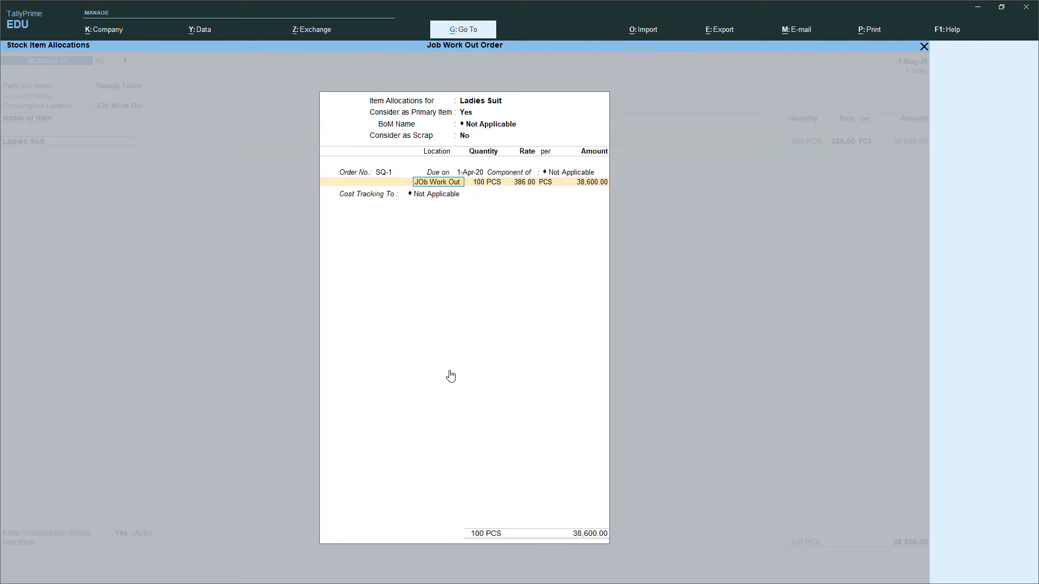
key(BackSpace)
key(BackSpace)
key(BackSpace)
key(Return)
key(Down)
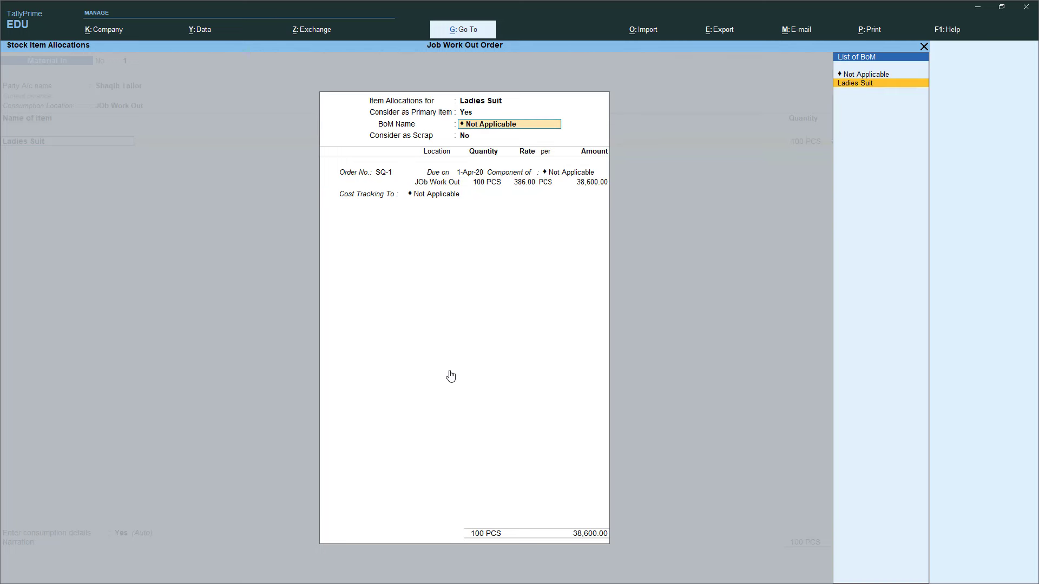
key(Return)
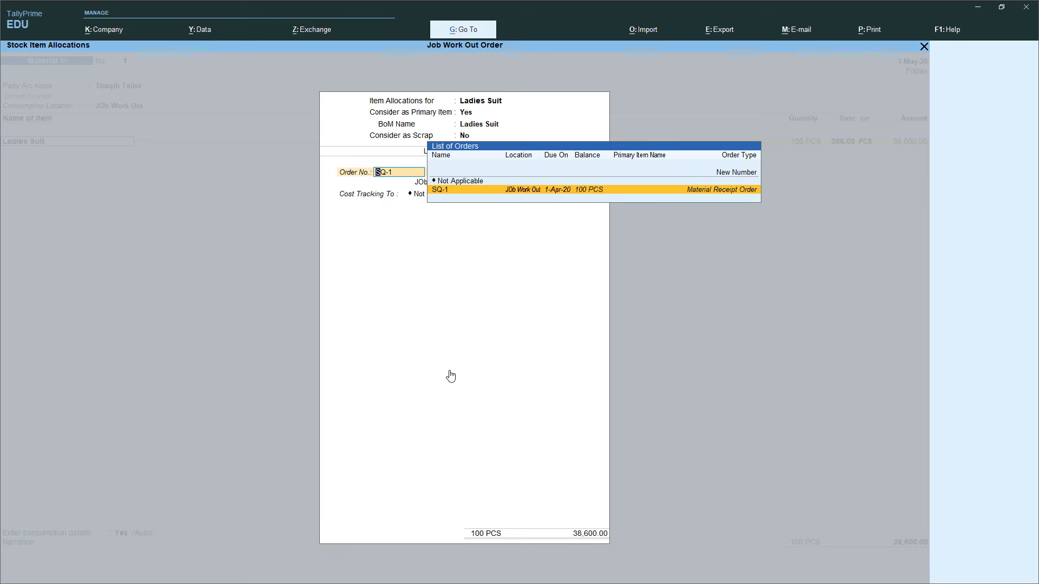
Keep the linked order and receive the 100 PCS at 386.00 into Finished Goodown
key(Return)
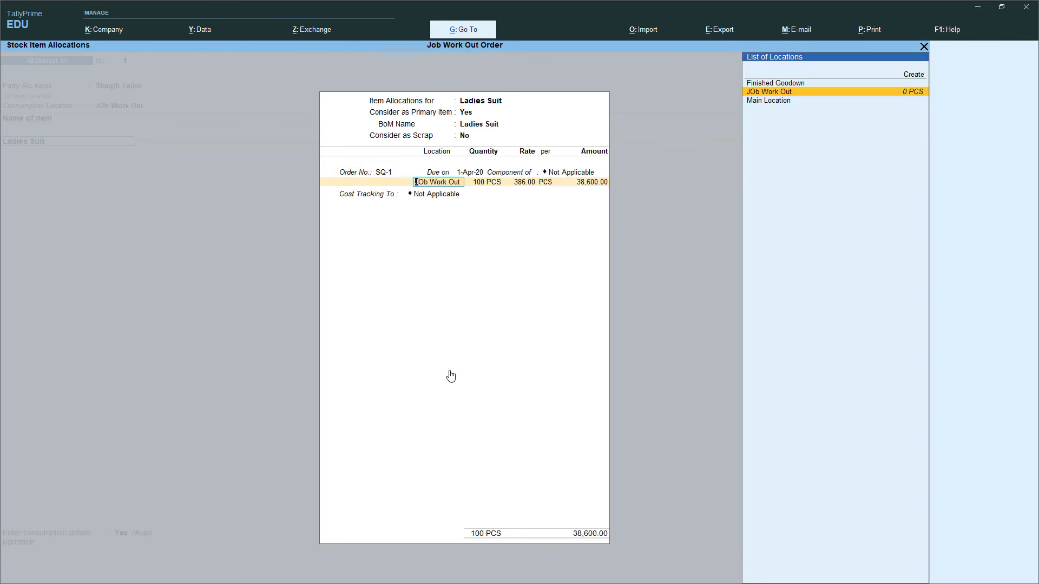
key(Up)
key(Return)
key(Return)
key(Return)
key(Return)
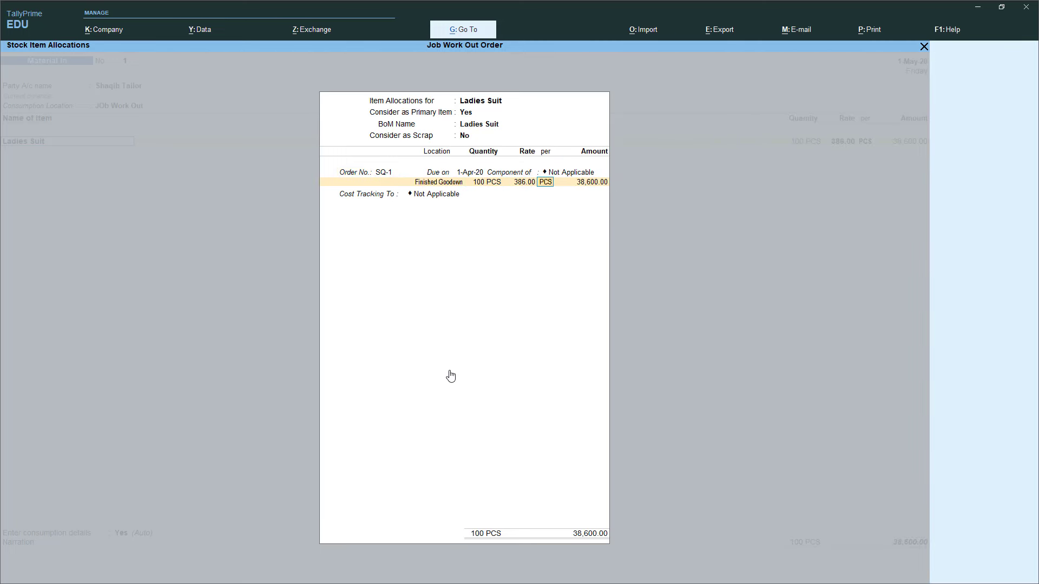
Set Cost Tracking To for the Ladies Suit allocation to the linked job order
key(BackSpace)
key(BackSpace)
key(BackSpace)
key(BackSpace)
key(BackSpace)
key(Return)
key(Return)
key(Return)
key(Return)
key(Return)
key(Return)
key(Down)
key(Down)
key(Return)
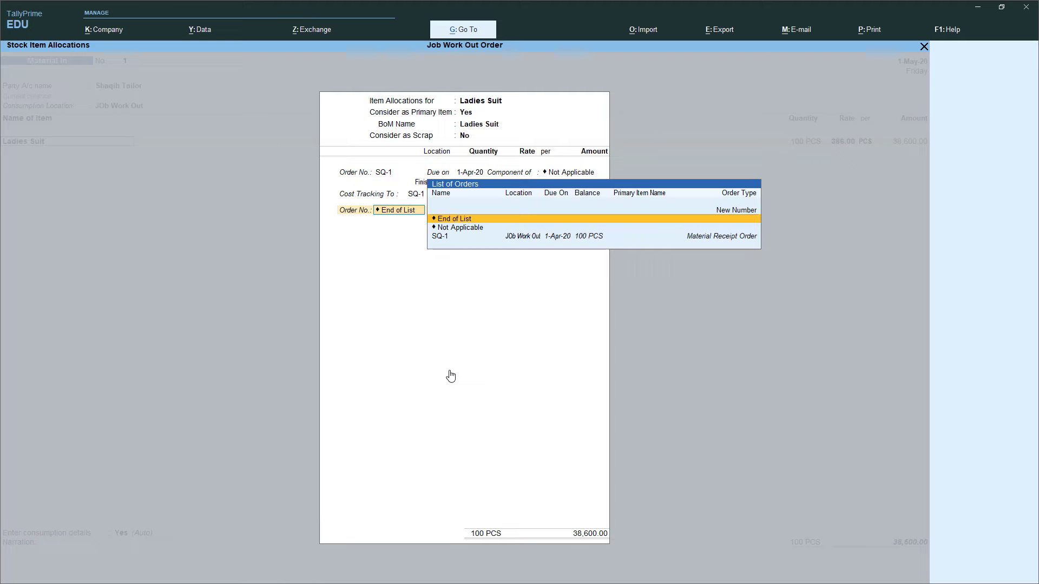
Finish the item allocation and save the Material In voucher with an empty narration
key(Return)
key(Return)
key(Return)
key(Return)
key(Return)
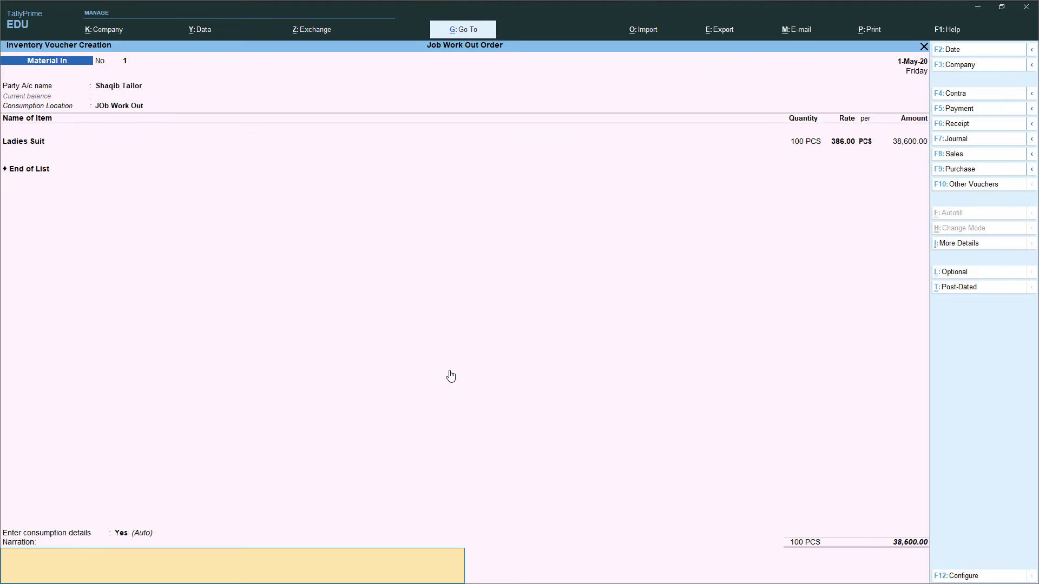
key(Return)
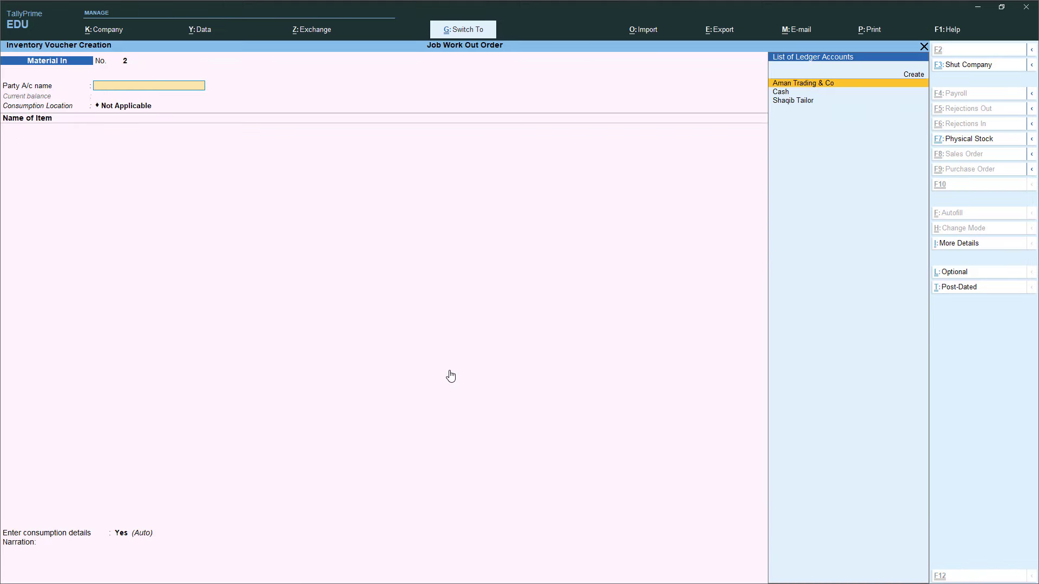
Leave voucher entry and show the Stock Summary in detailed form
key(Escape)
key(Return)
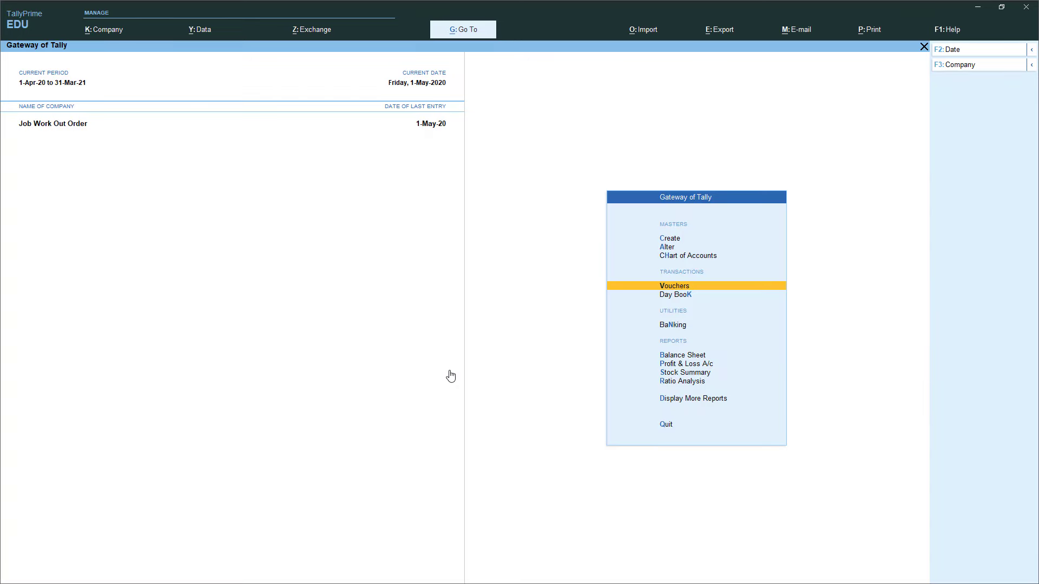
key(Down)
key(Down)
key(Down)
key(Down)
key(Down)
key(Return)
key(alt+F5)
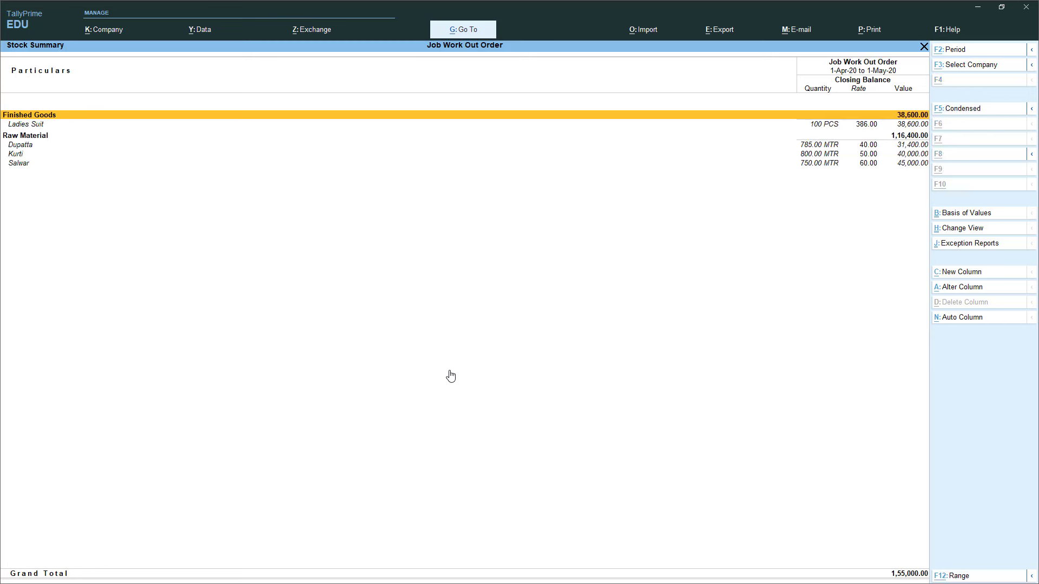
Examine the closing stock of Ladies Suit, Dupatta, Kurti and Salwar, and return to the main menu
key(Down)
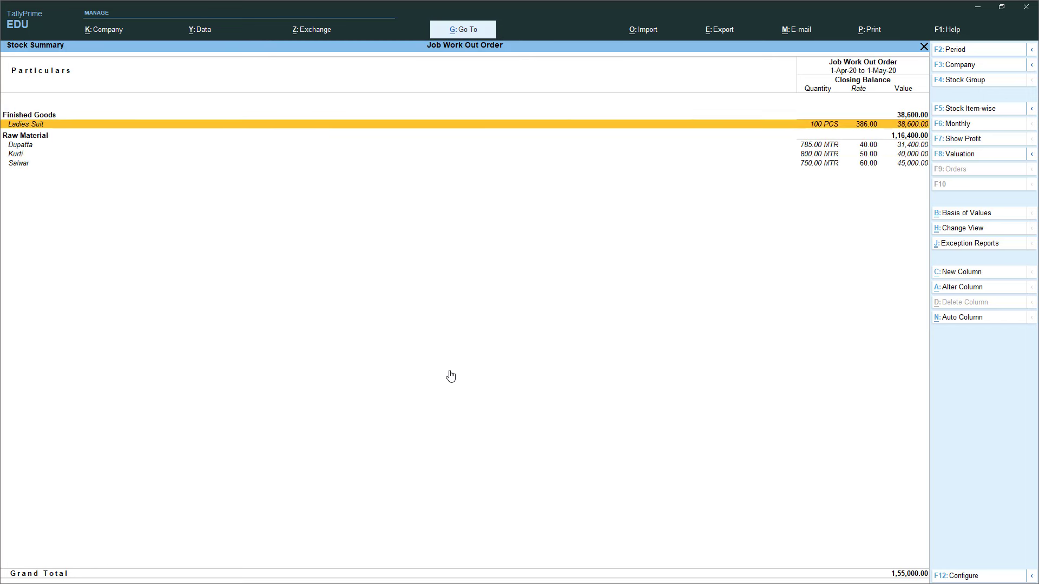
key(Down)
key(Down)
key(Down)
key(Down)
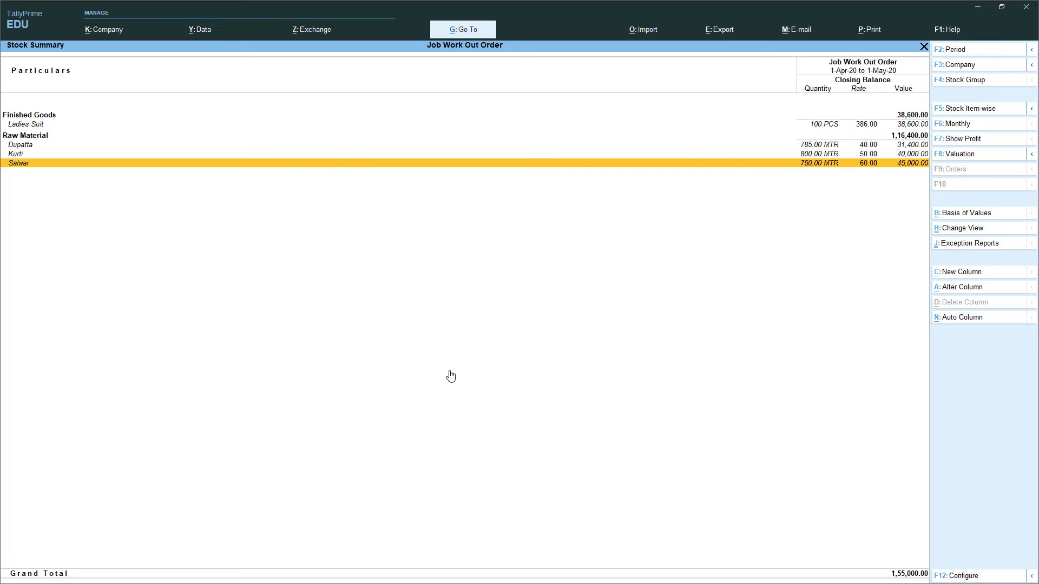
key(Up)
key(Up)
key(Escape)
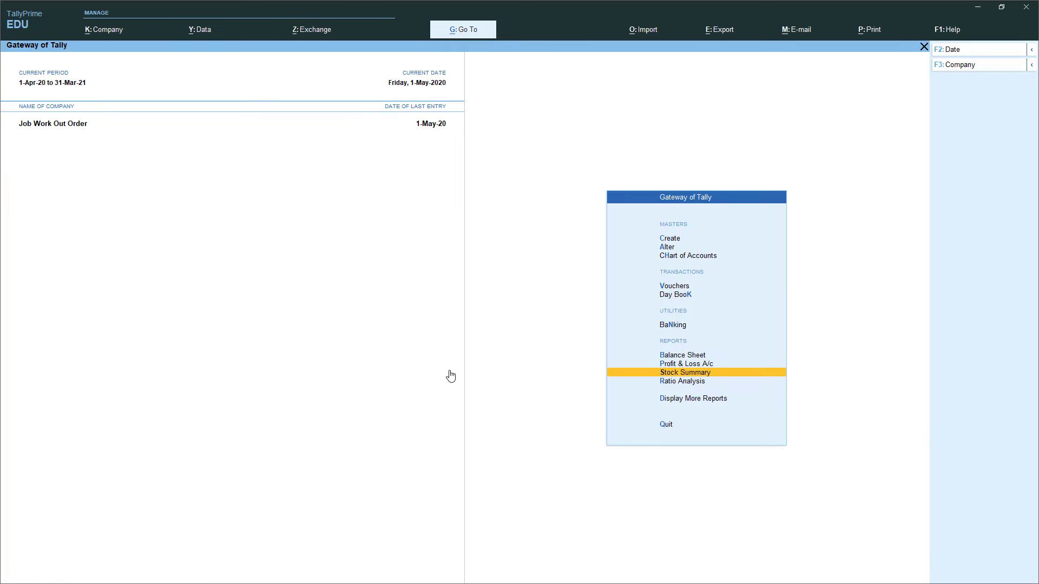
Bring up the location selection under Inventory Books
key(Down)
key(Down)
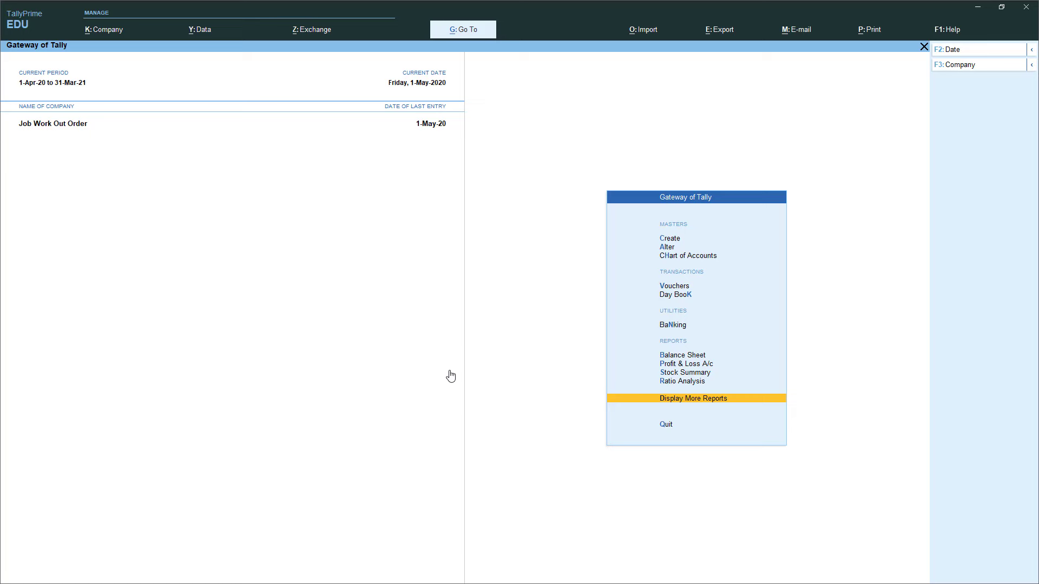
key(Return)
key(Down)
key(Down)
key(Down)
key(Down)
key(Down)
key(Down)
key(Down)
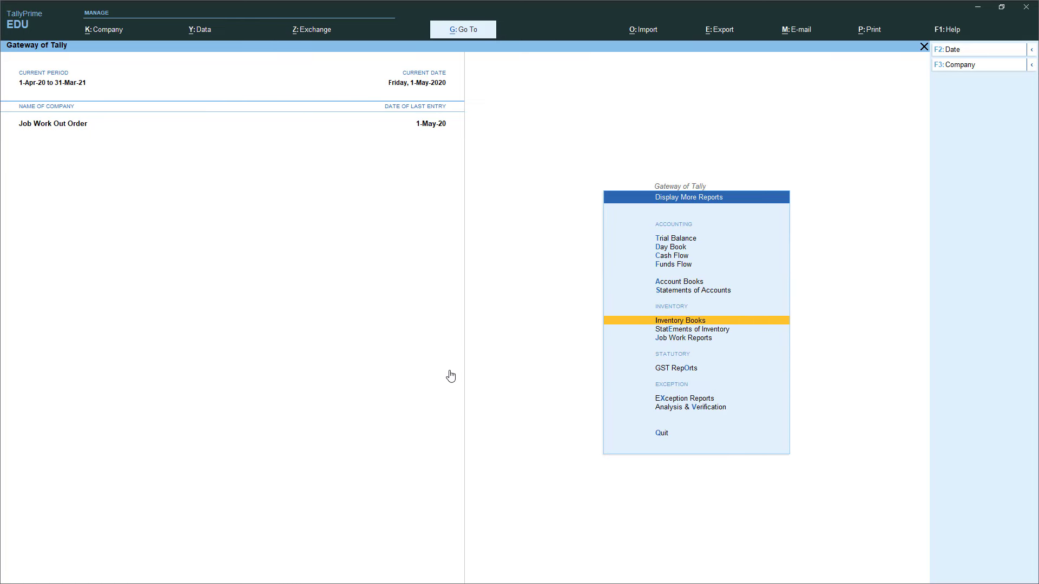
key(Up)
key(Return)
key(Down)
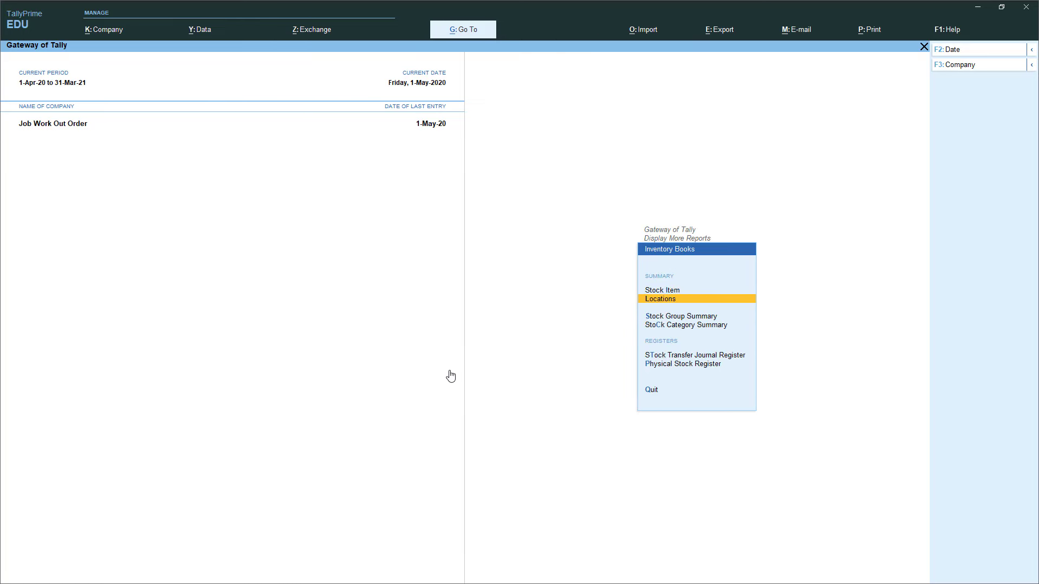
key(Return)
Check the location summary for JOb Work Out and return to the location selection
key(Down)
key(Down)
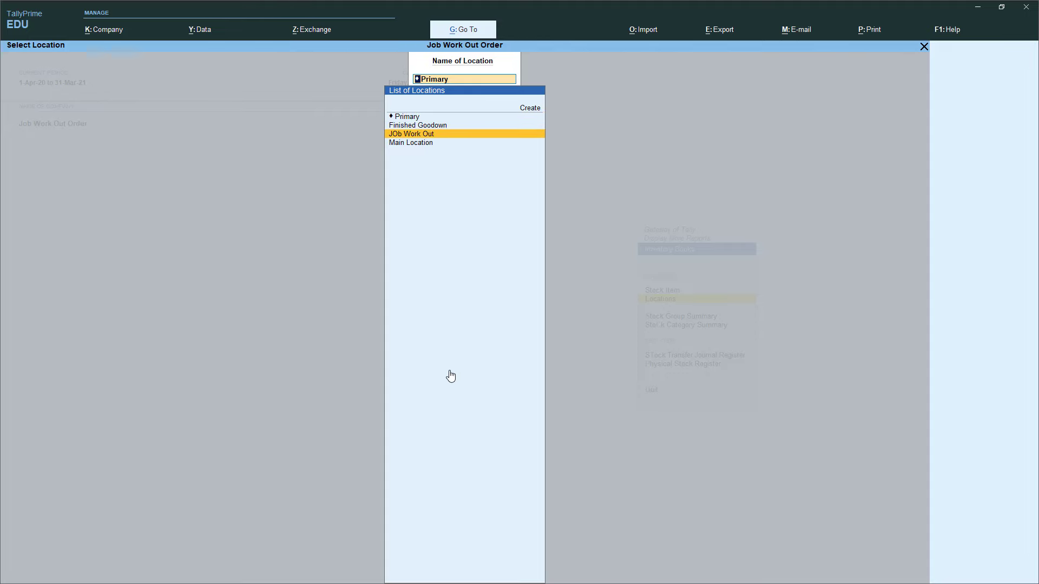
key(Return)
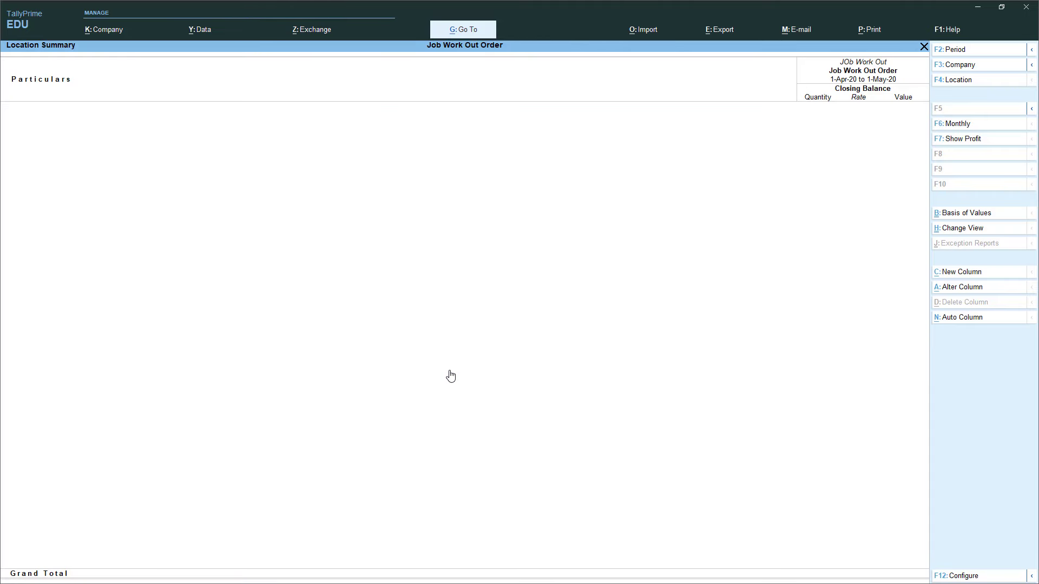
key(Escape)
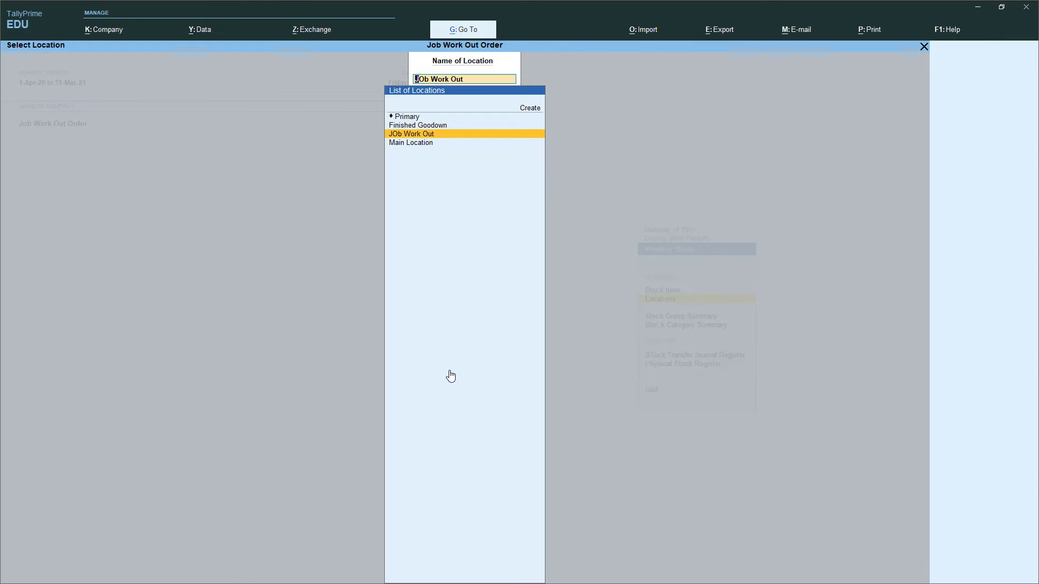
Check the item-level location summary for Finished Goodown and return to the location selection
key(Up)
key(Return)
key(alt+F5)
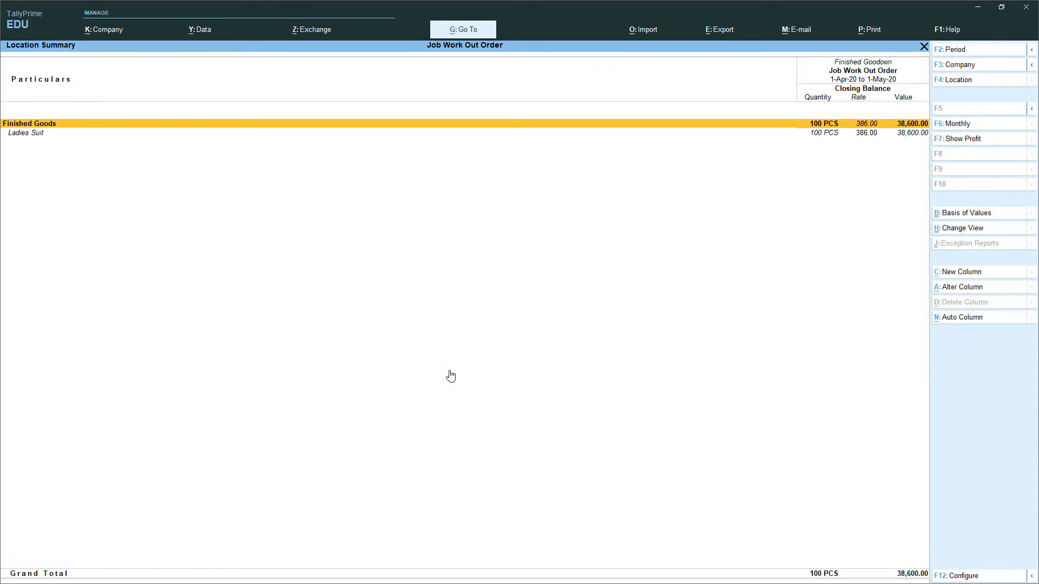
key(Escape)
Check the item-level location summary for Main Location and return to the main menu
key(Down)
key(Down)
key(Return)
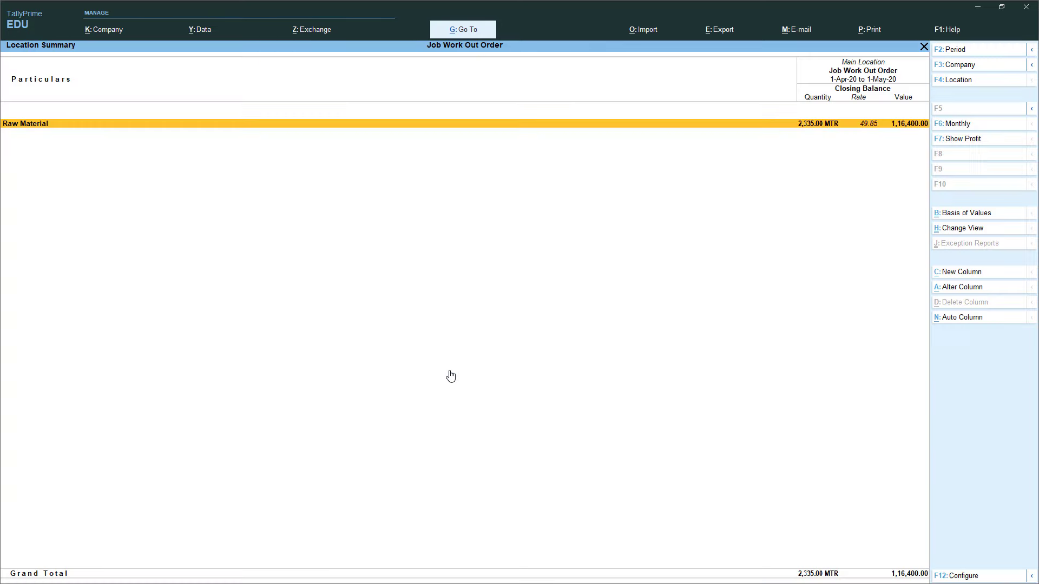
key(alt+F5)
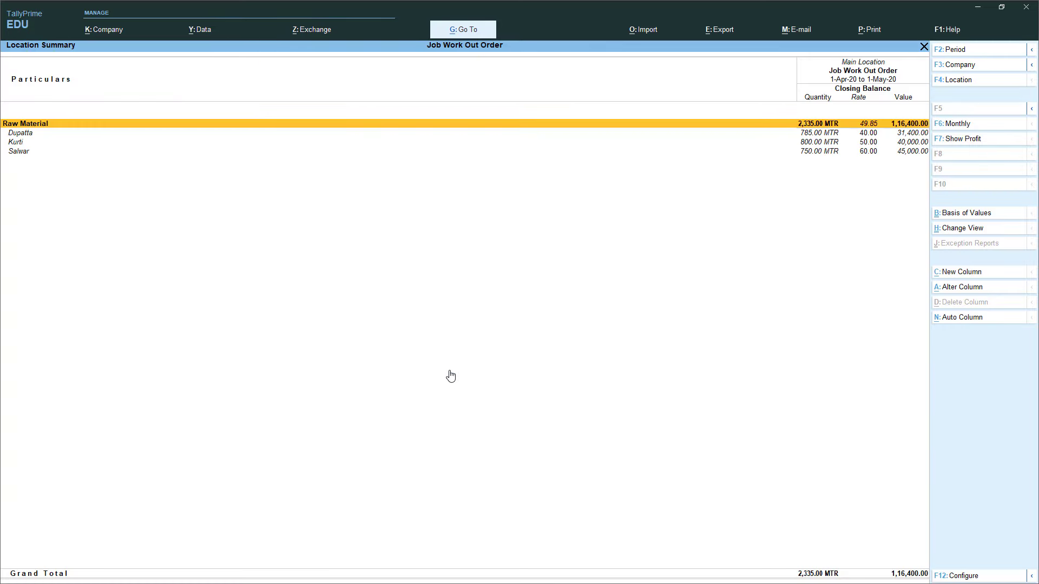
key(Escape)
key(Escape)
key(Down)
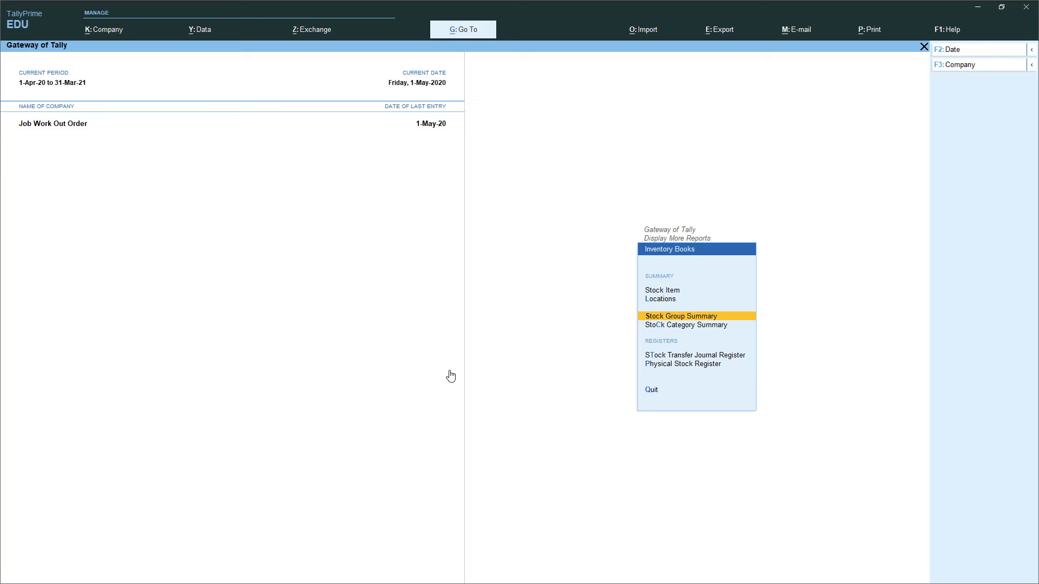
key(Up)
key(Up)
key(Escape)
key(Escape)
Start creating a new ledger and name it Job Work Charges
key(Down)
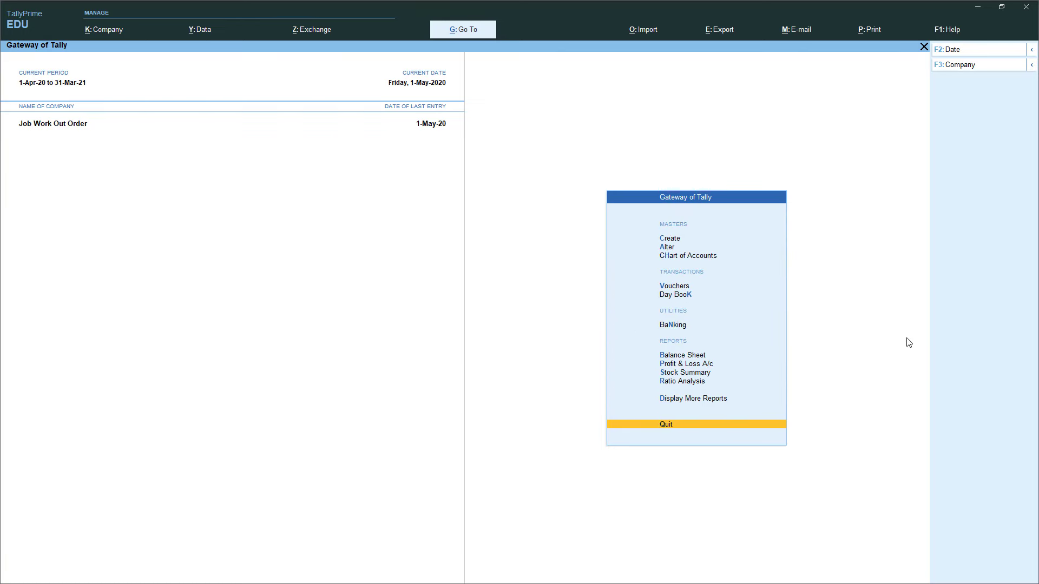
key(Down)
key(Down)
key(Up)
key(Return)
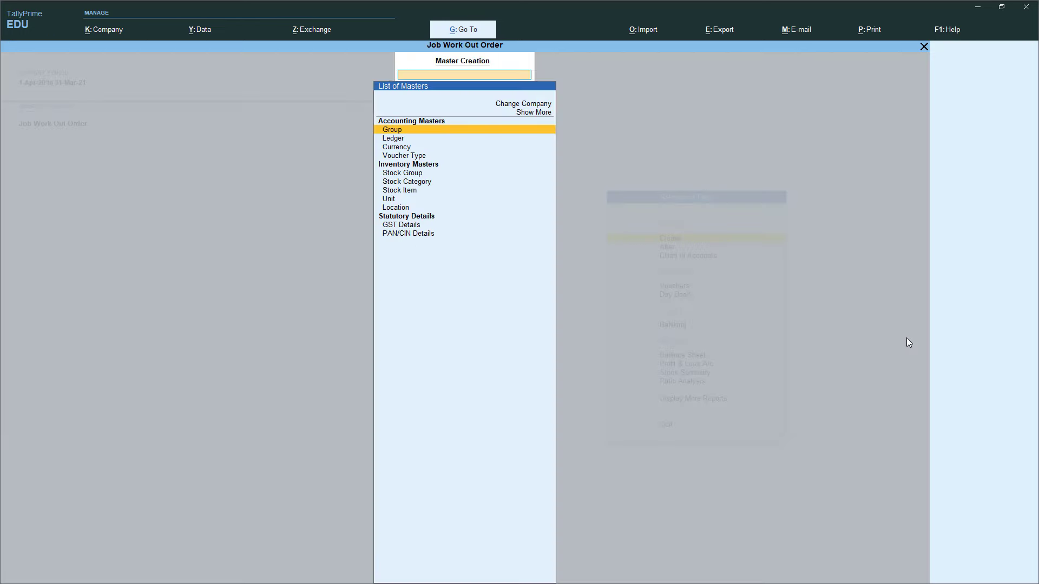
key(Down)
key(Down)
key(Up)
key(Return)
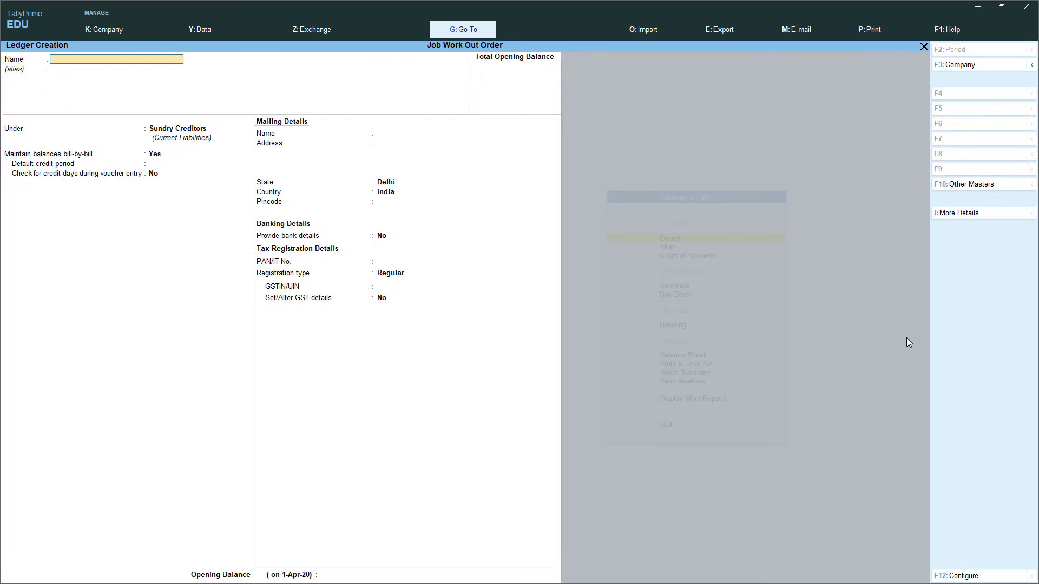
text(Job Work Charges)
key(Return)
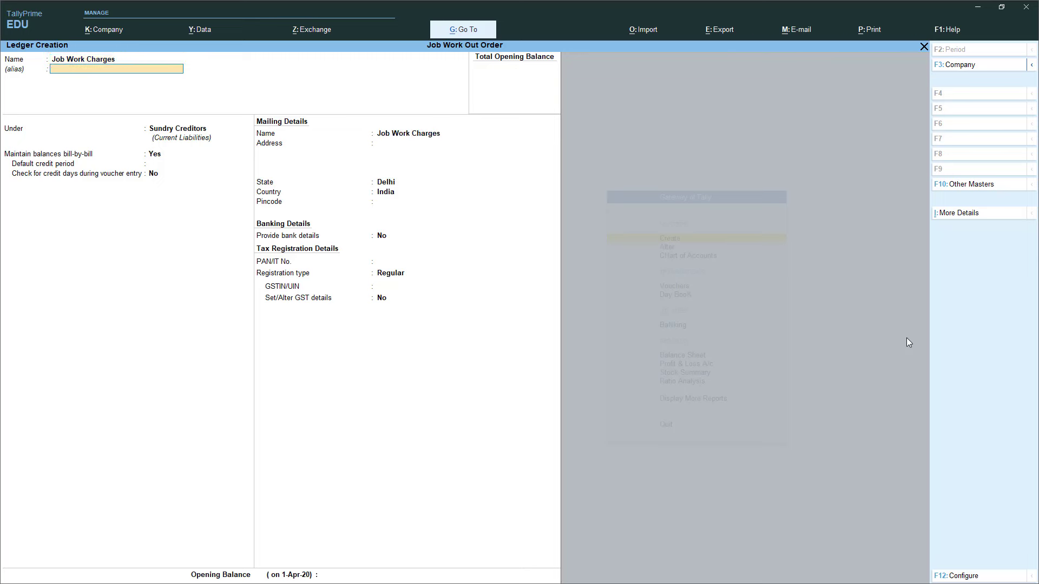
Leave the ledger's alias blank, place it under Indirect Expenses, and keep GST applicable
key(BackSpace)
text(I)
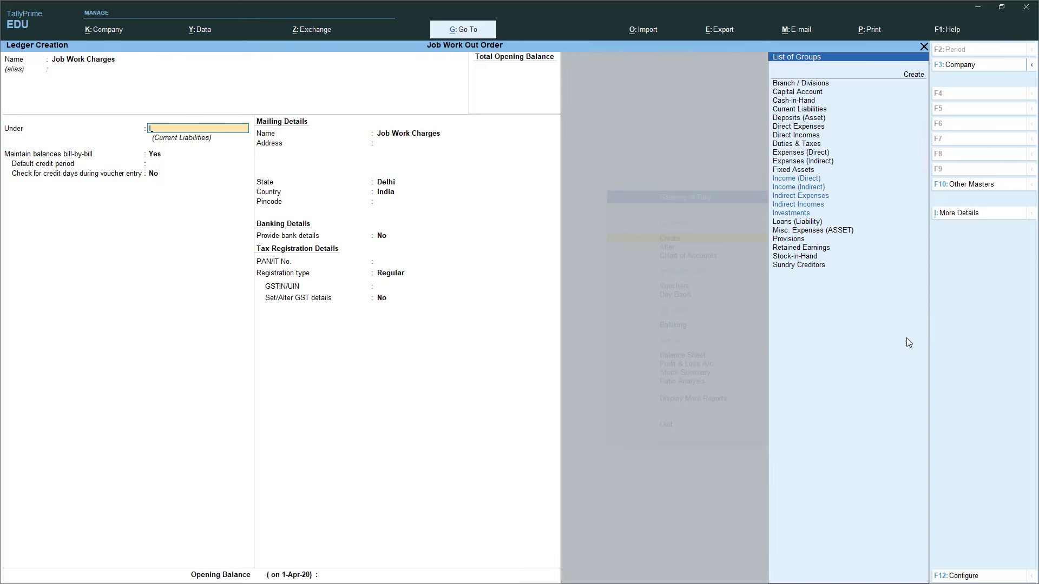
text(n)
key(Down)
key(Down)
key(Down)
key(Up)
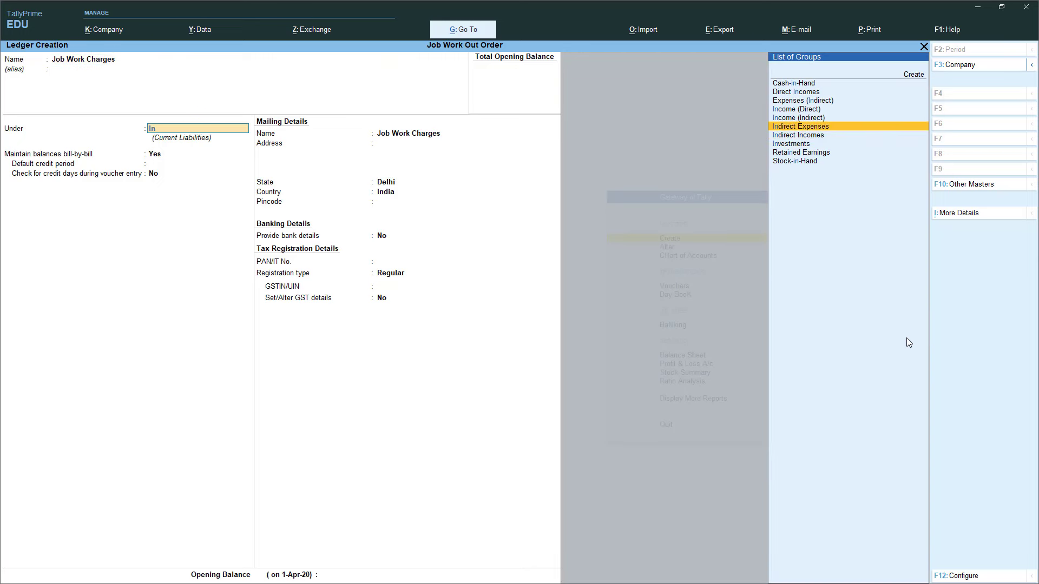
key(Return)
key(Return)
key(Return)
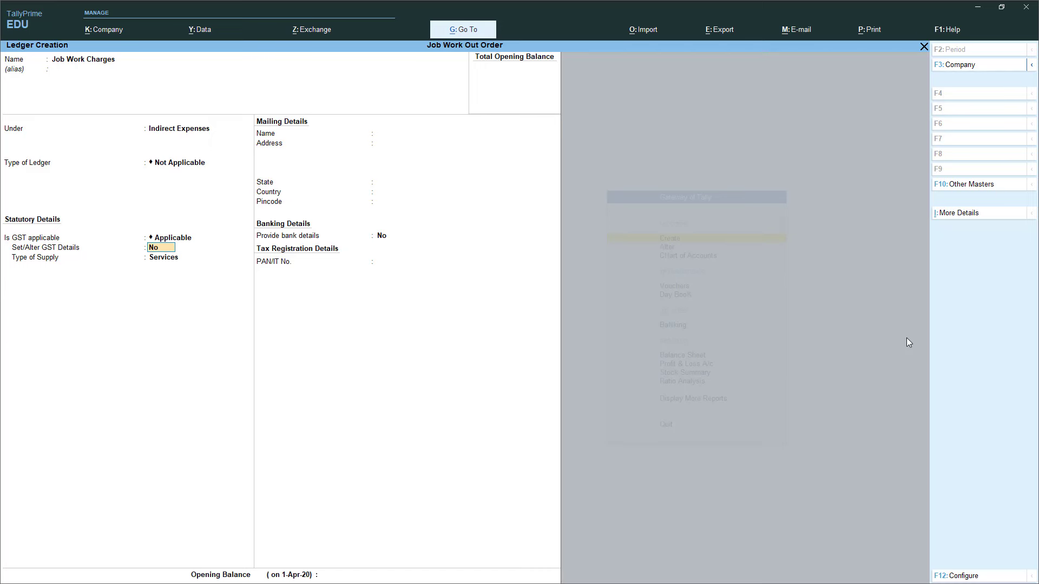
Enable setting GST details for the ledger and enter Job Work Charges as the description, leaving HSN/SAC blank
key(y)
key(Return)
key(Return)
key(BackSpace)
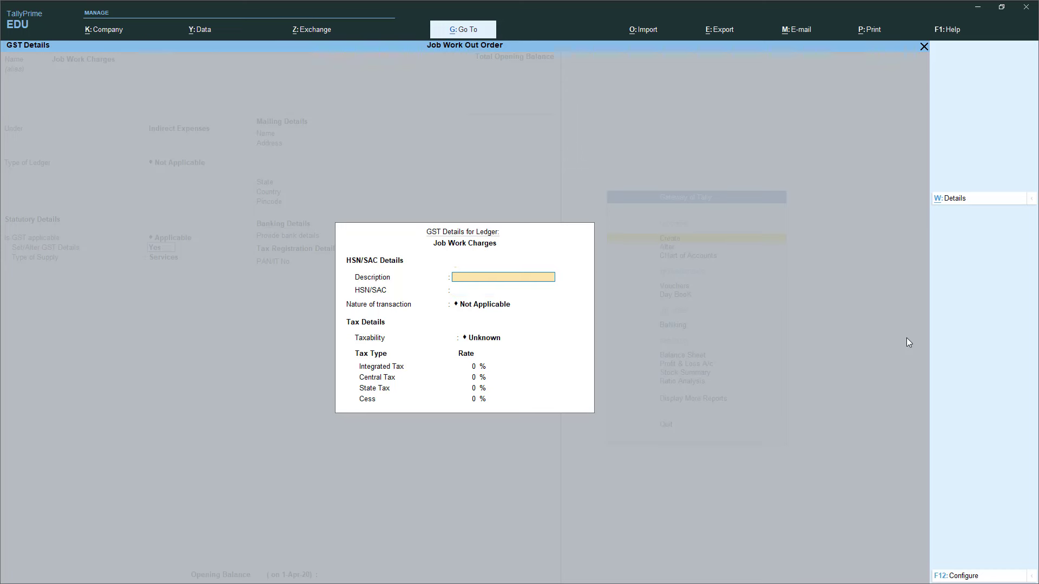
text(Job Work Charges)
key(Return)
key(Return)
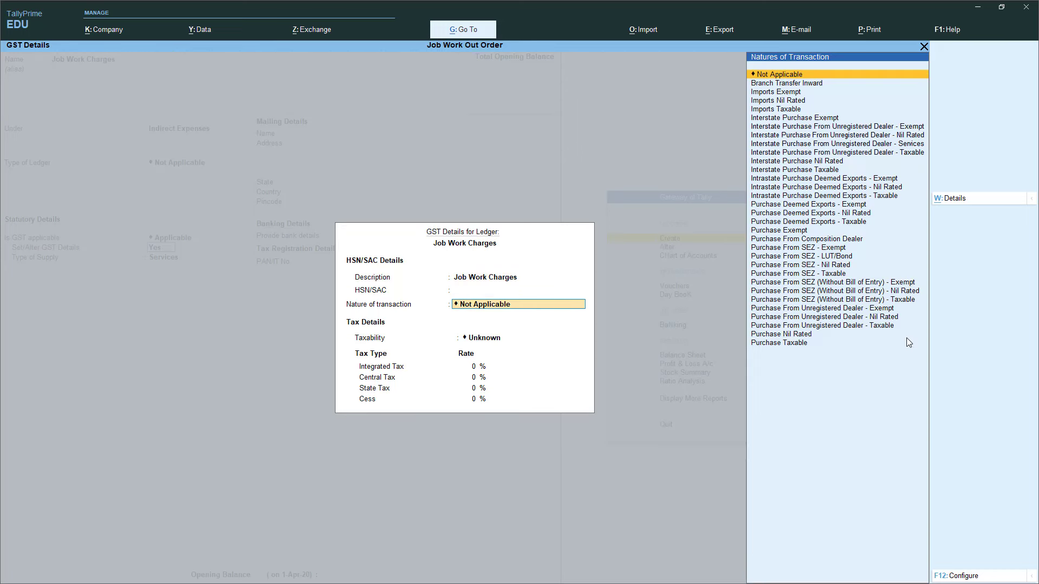
Set the nature of transaction to Purchase Taxable with an integrated tax rate of 5% and accept the GST details
text(Pu)
key(Up)
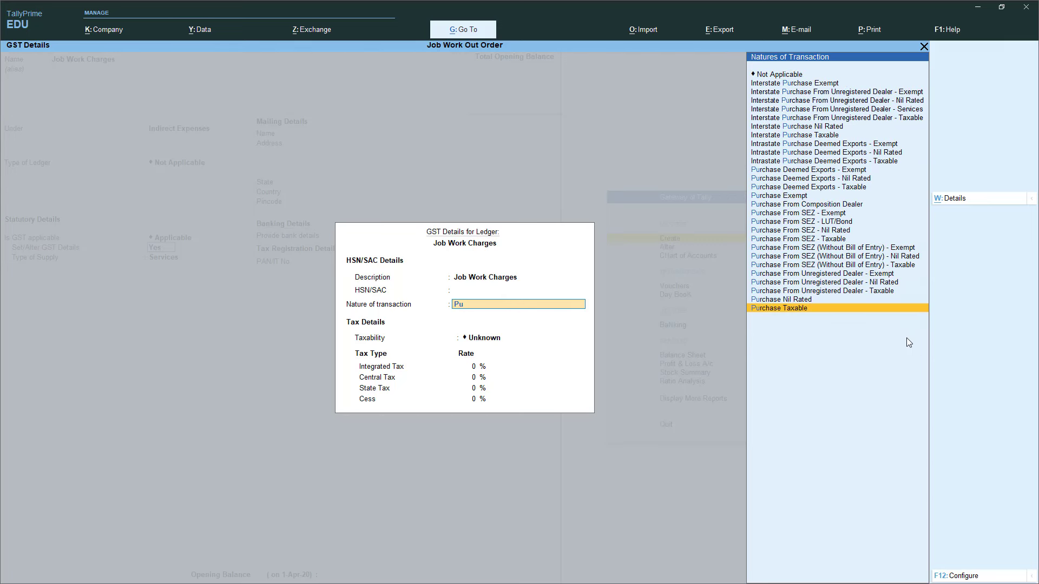
key(Return)
text(5)
key(Return)
key(Return)
key(Return)
key(Return)
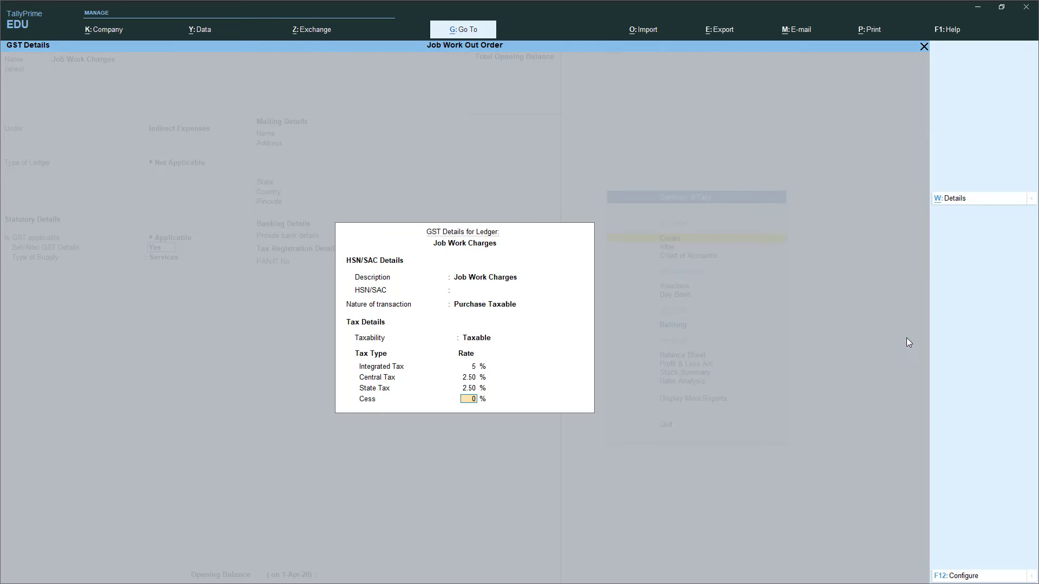
key(Down)
key(Return)
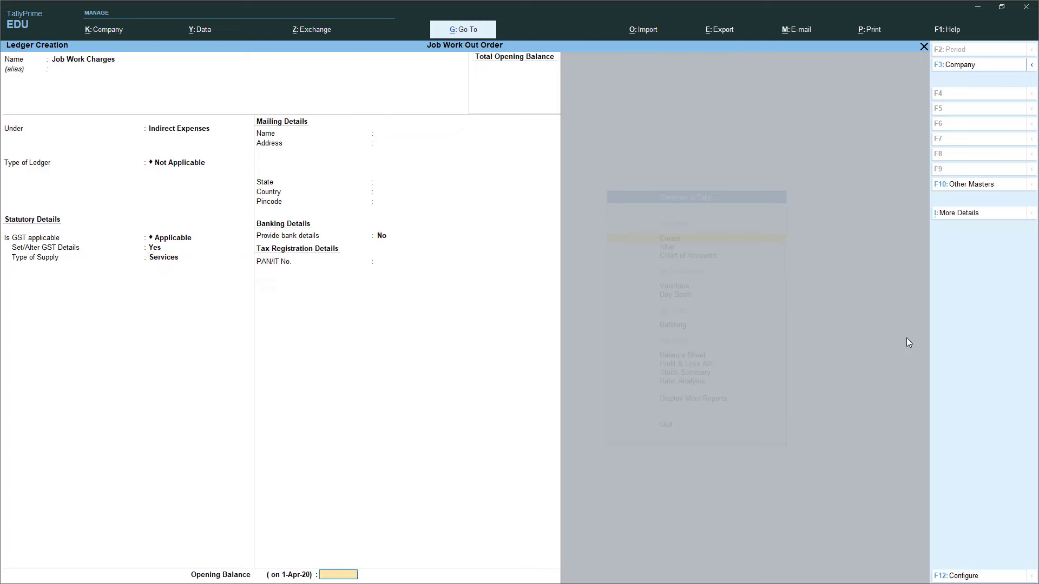
Save the Job Work Charges ledger without an opening balance and return to the main menu
key(Return)
key(Return)
key(Escape)
key(y)
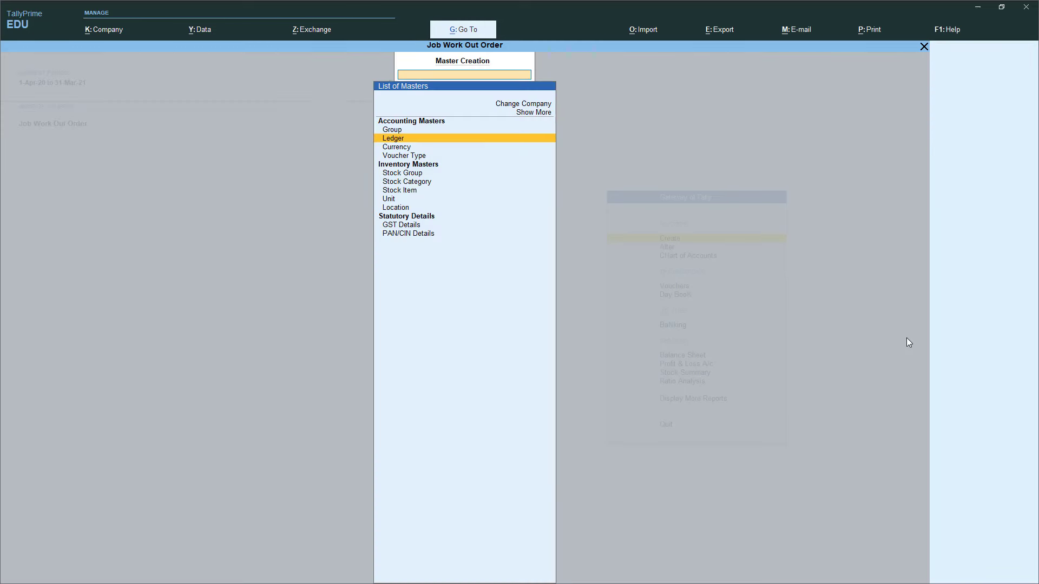
key(Escape)
key(Escape)
key(Escape)
key(Down)
key(Down)
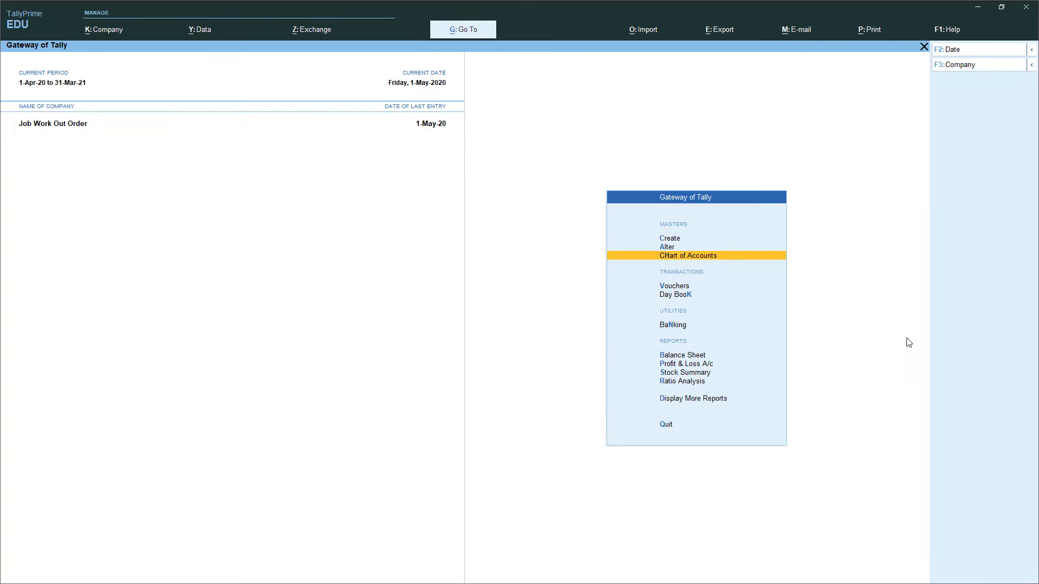
key(Down)
key(Return)
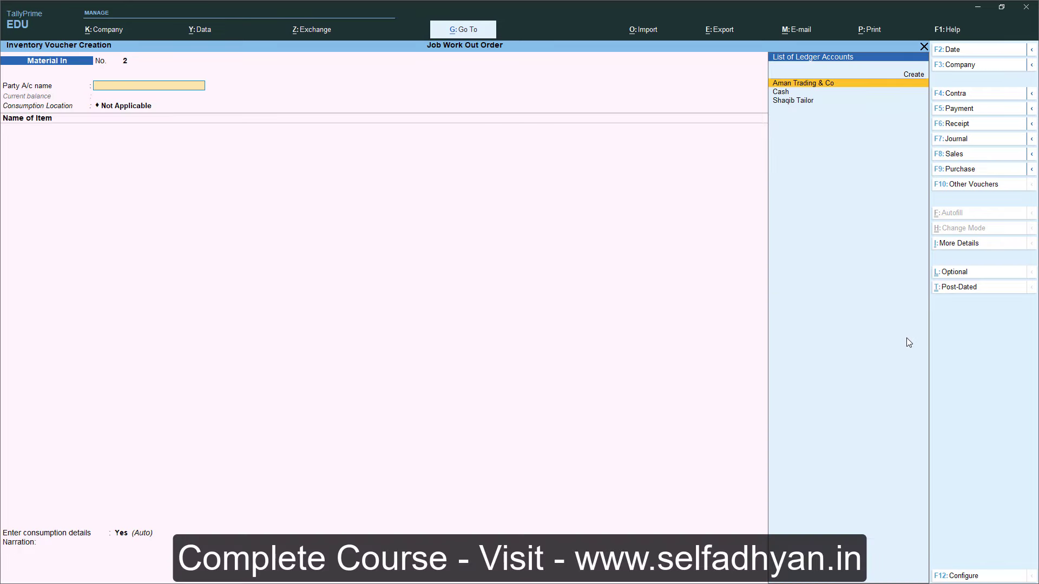
key(F9)
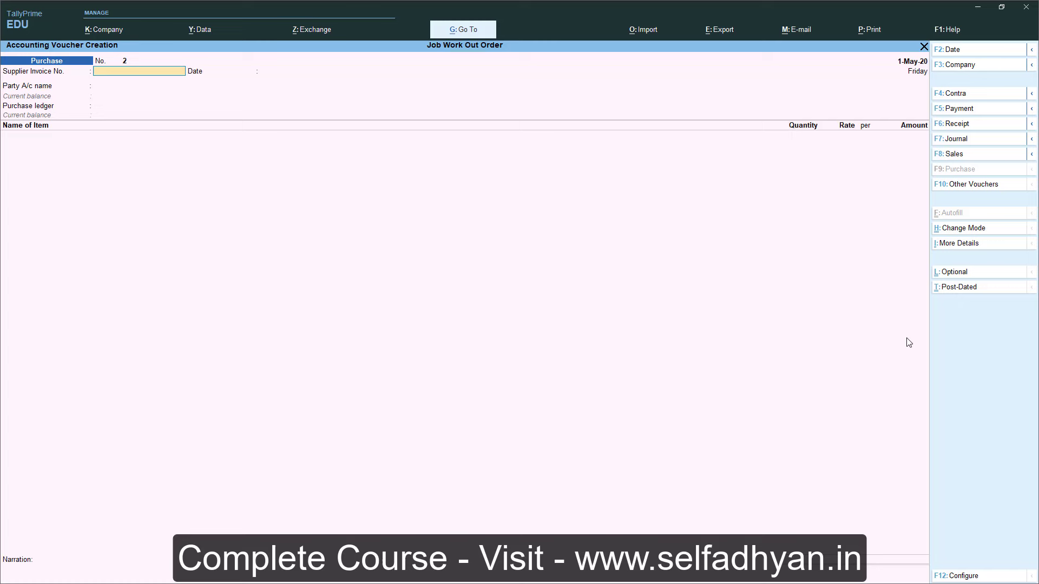
key(Escape)
key(Return)
Open the Job Work Charges ledger for alteration
key(Up)
key(Up)
key(Return)
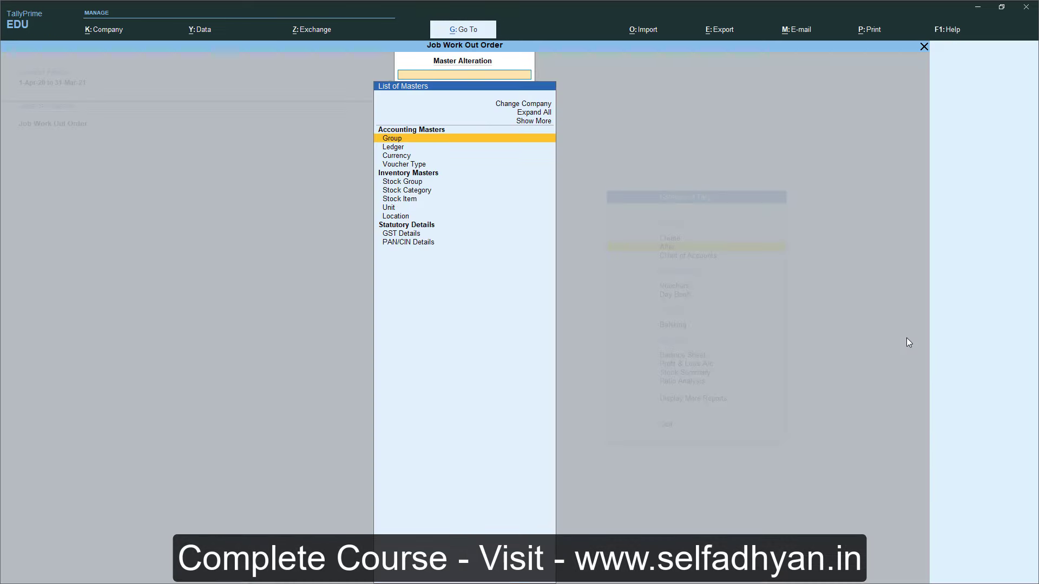
key(Down)
key(Return)
text(Job)
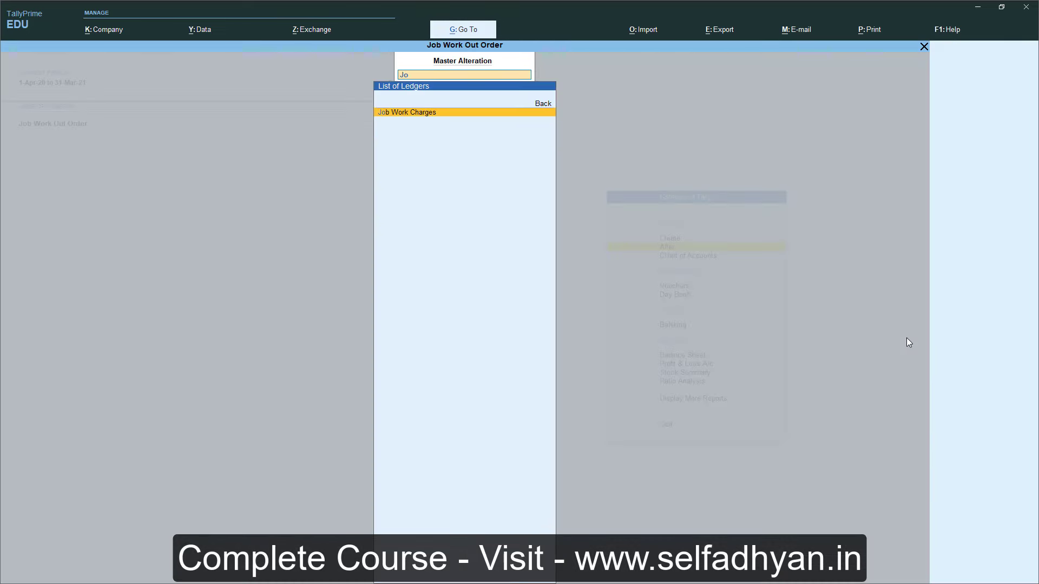
key(Return)
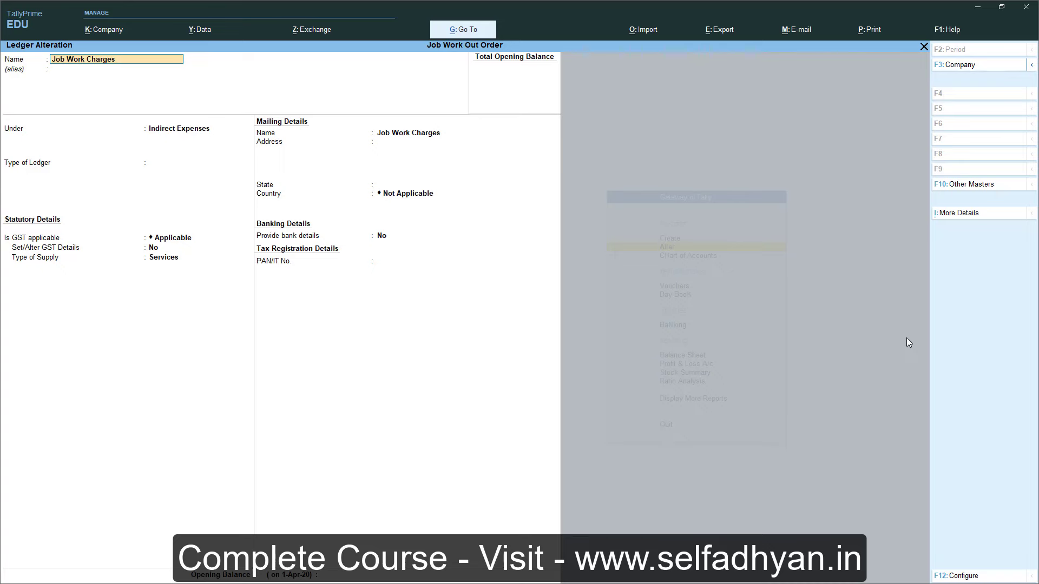
Show the ledger's full list of additional details and set Allow cost allocation (stock item) to Yes
key(ctrl+i)
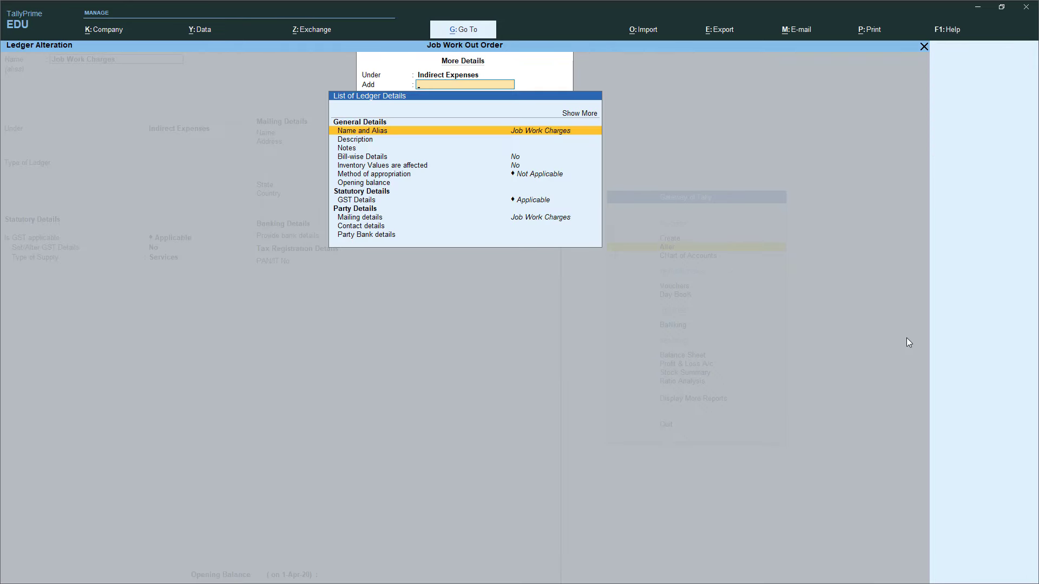
key(Up)
key(Return)
key(Down)
key(Down)
key(Down)
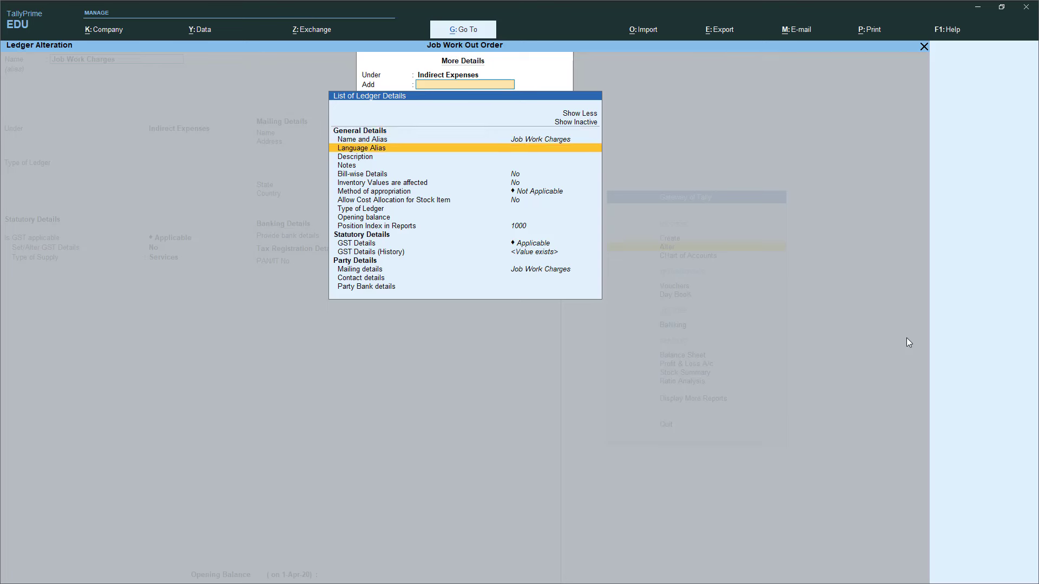
key(Down)
key(Down)
key(Down)
key(Down)
key(Down)
key(Down)
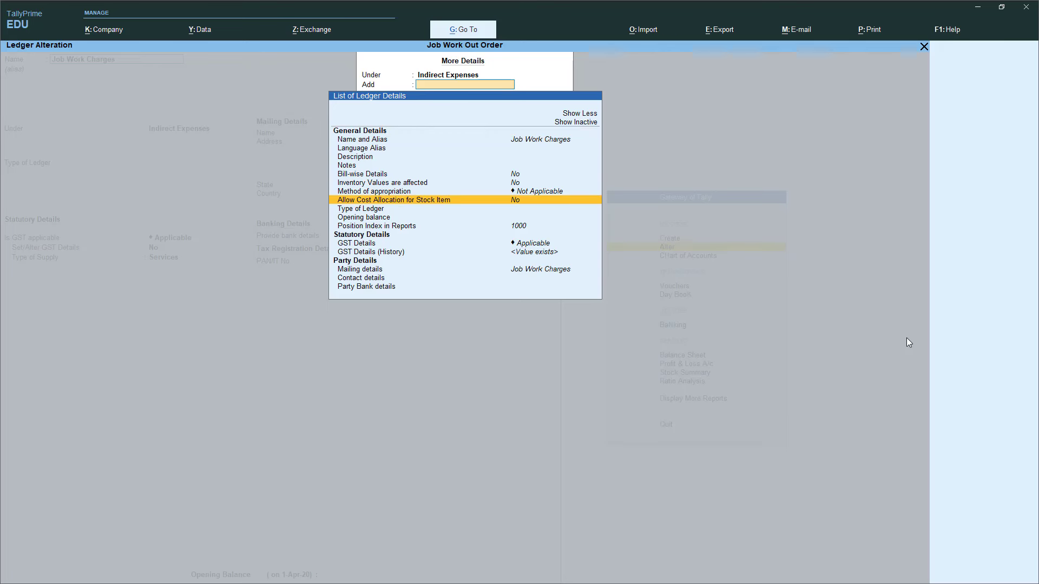
key(Return)
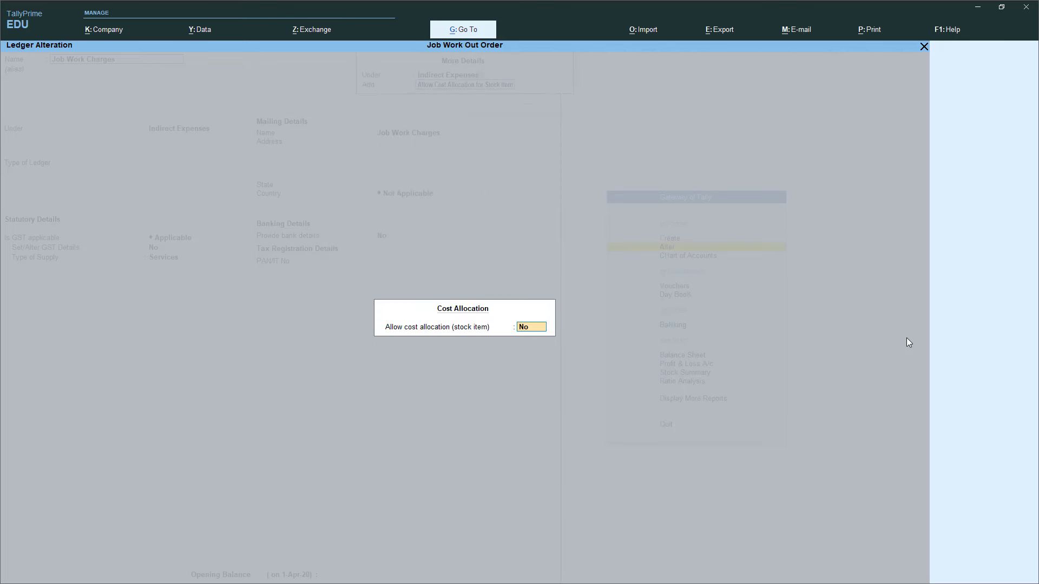
key(y)
key(Return)
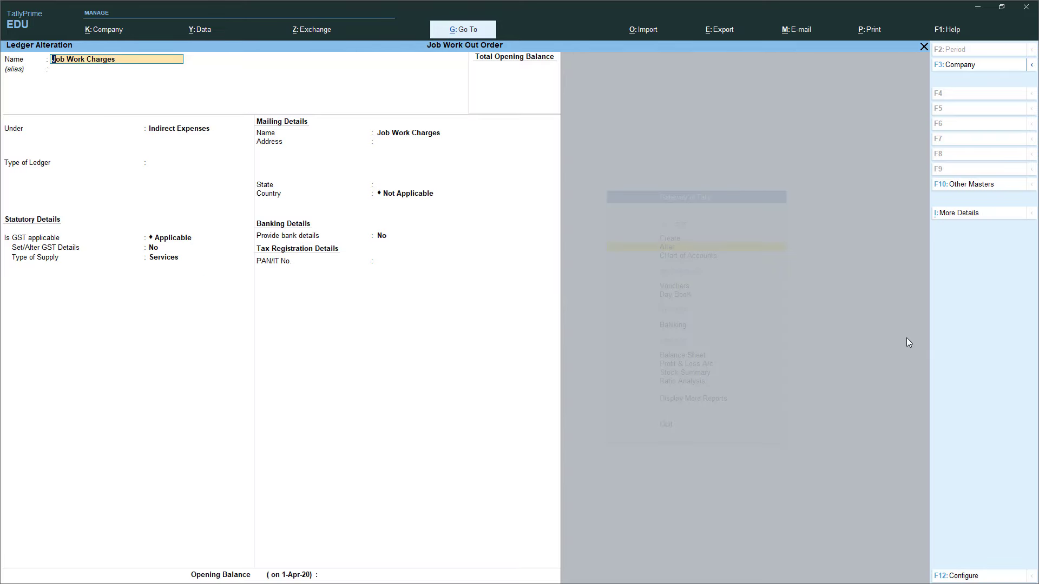
Save the altered Job Work Charges ledger and return to the main menu
key(Return)
key(Return)
key(Return)
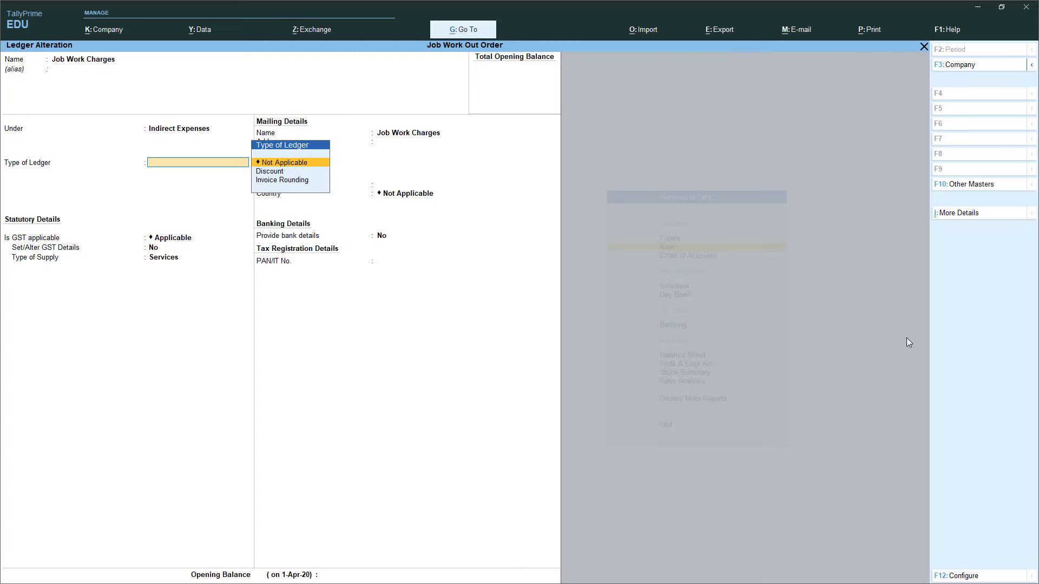
key(ctrl+a)
key(Escape)
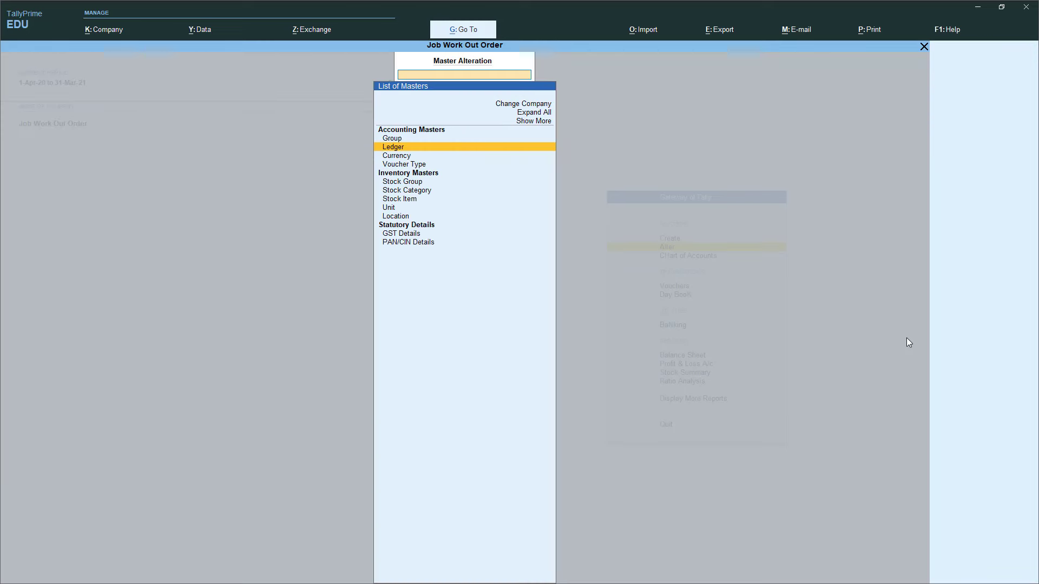
key(Escape)
Start a new Purchase voucher in Accounting Invoice mode, leaving the supplier invoice number and date blank
key(Down)
key(Down)
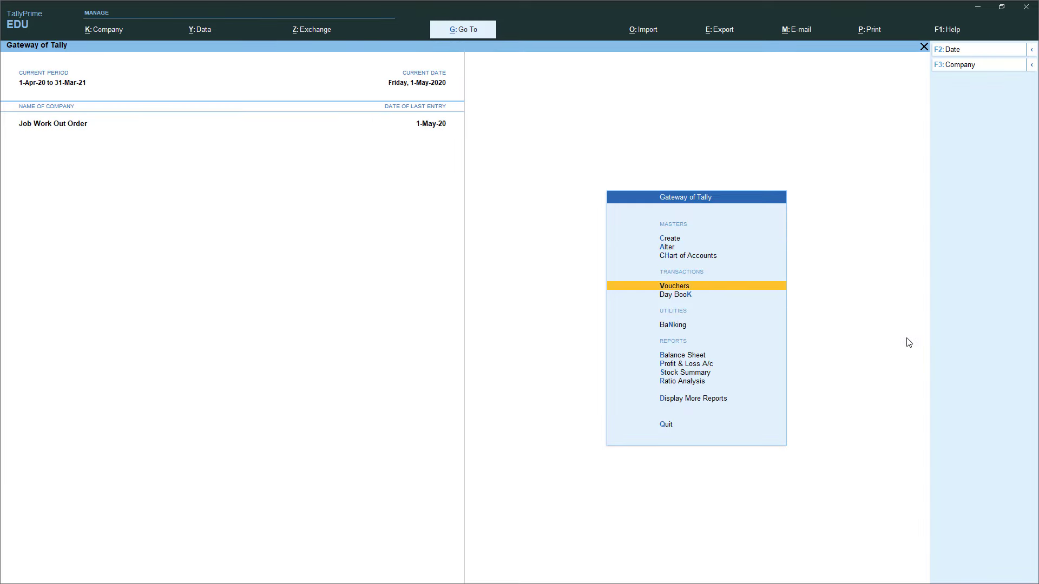
key(Return)
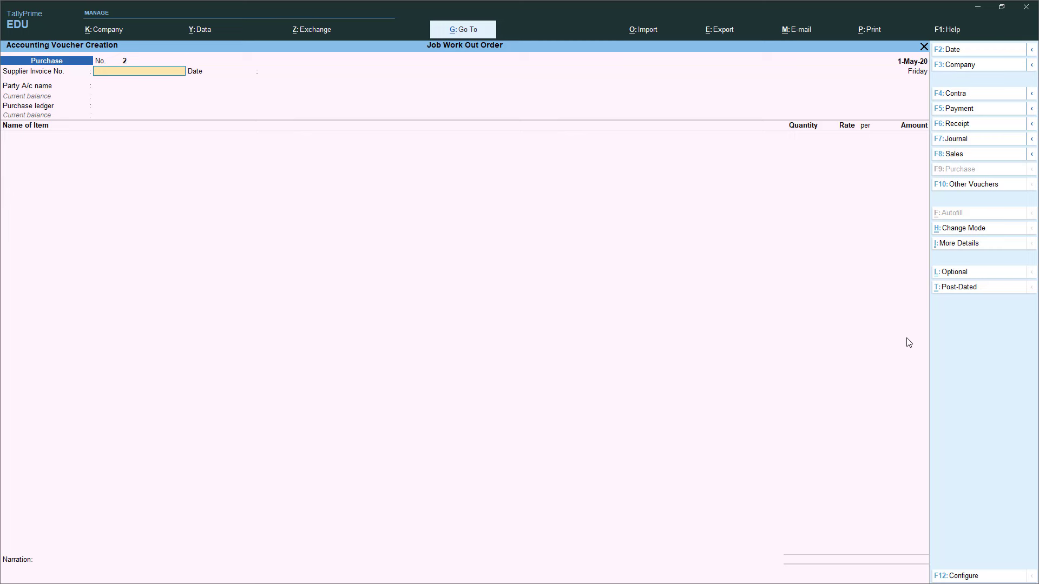
key(Return)
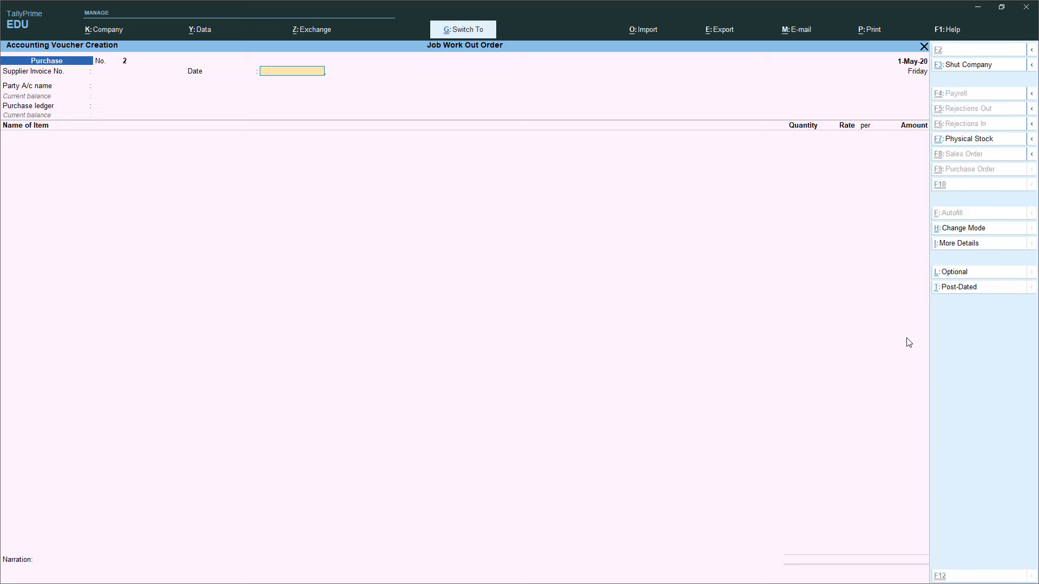
key(ctrl+h)
key(Down)
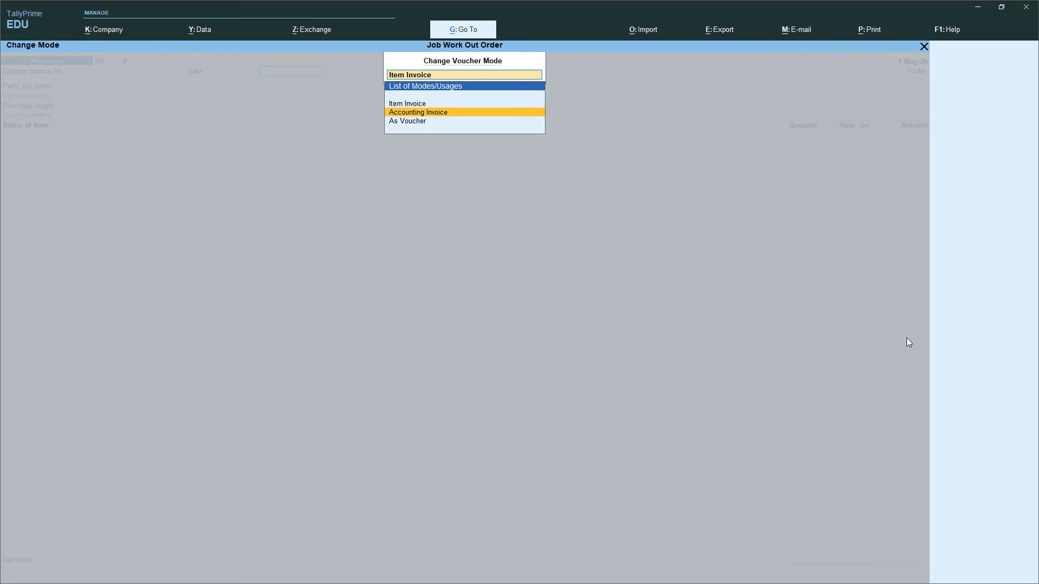
key(Return)
key(Return)
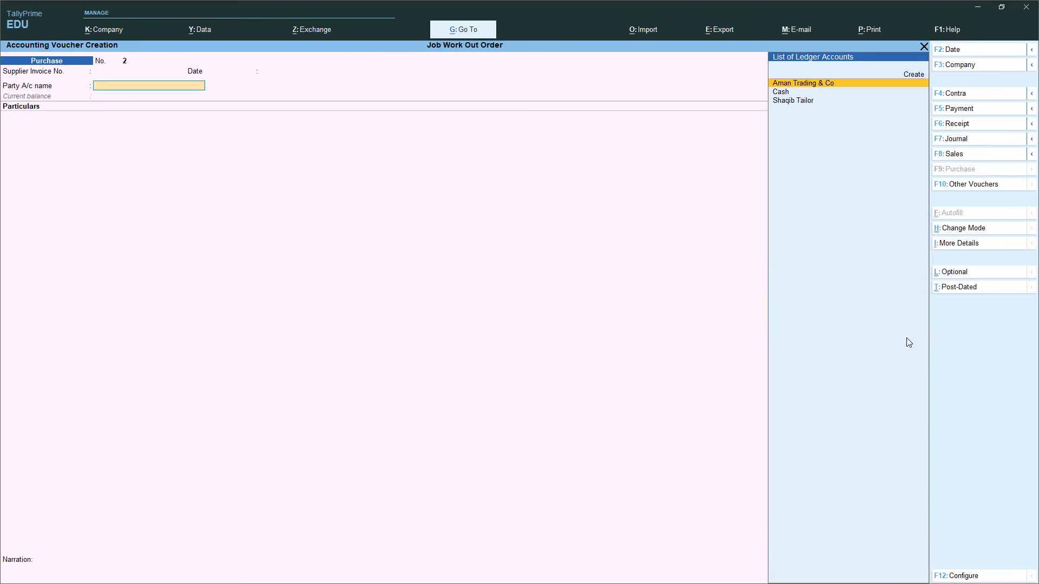
Select the tailor's ledger as the voucher's party account and accept the party details as filled in
key(Down)
key(Down)
key(Return)
key(ctrl+a)
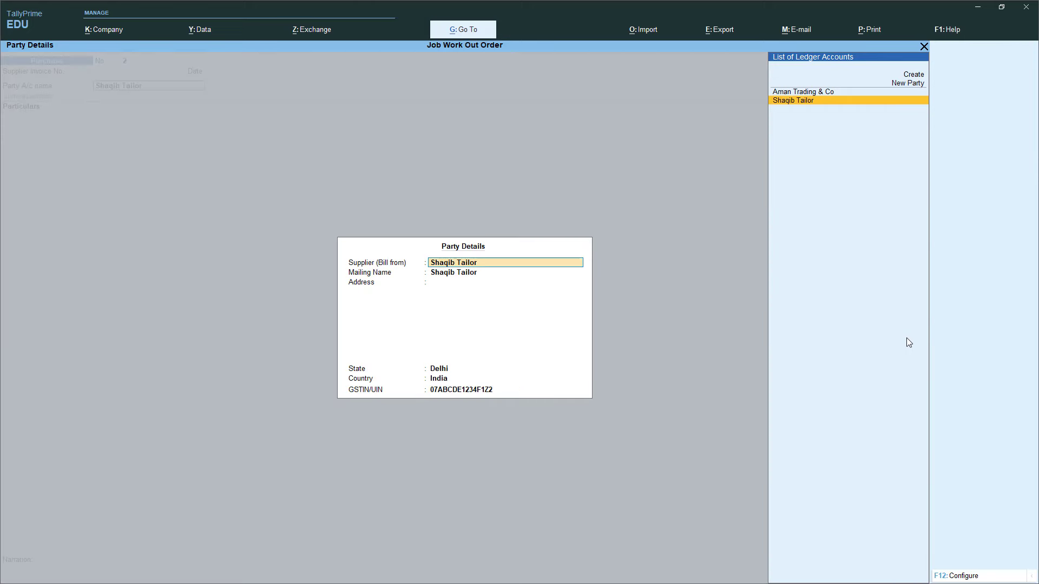
key(Return)
key(Return)
key(ctrl+a)
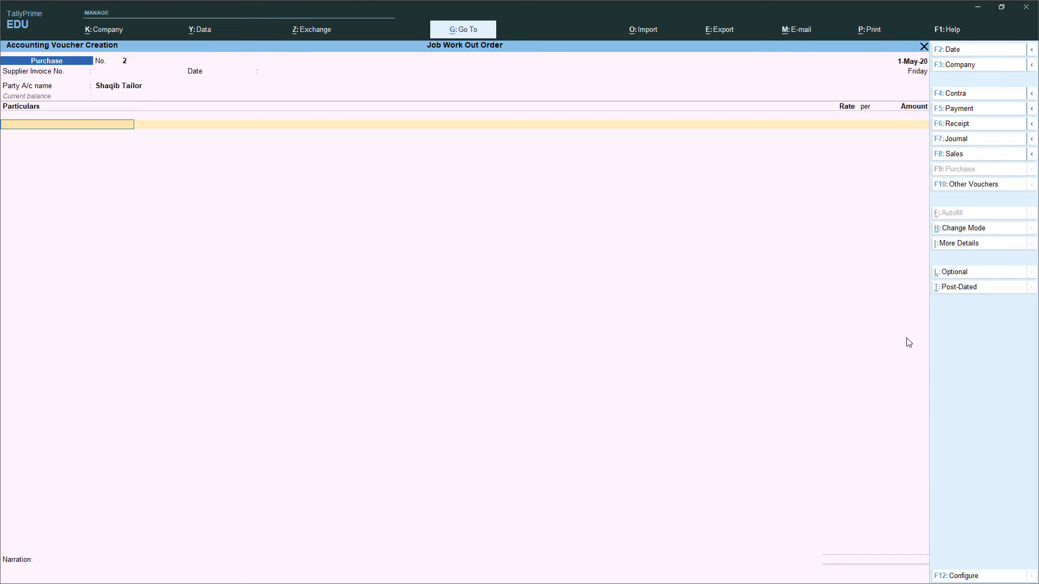
Select the Job Work Charges ledger as the first particulars line of the purchase invoice
key(Up)
key(Up)
key(Return)
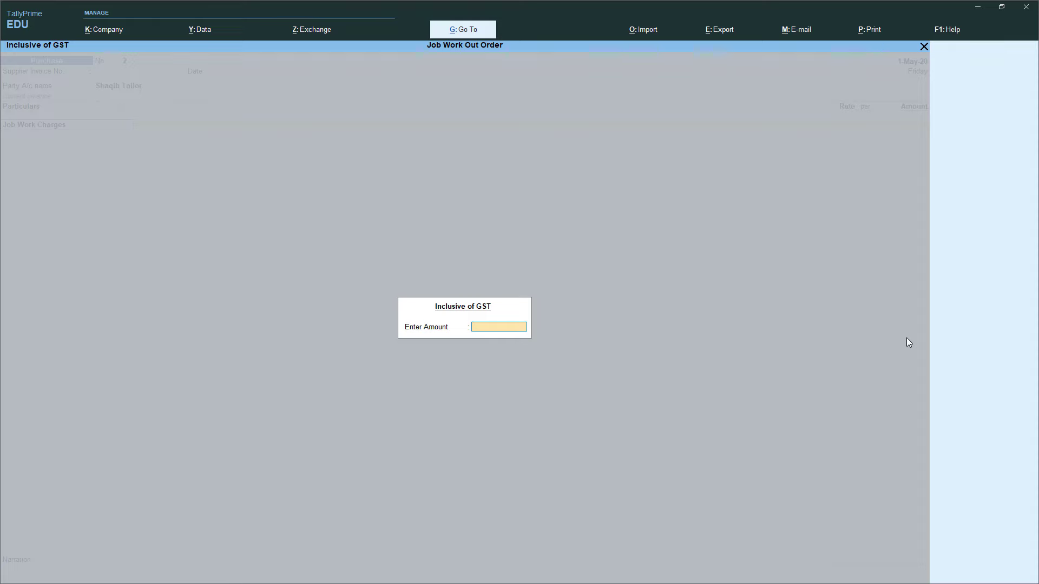
text(5000)
key(Return)
key(BackSpace)
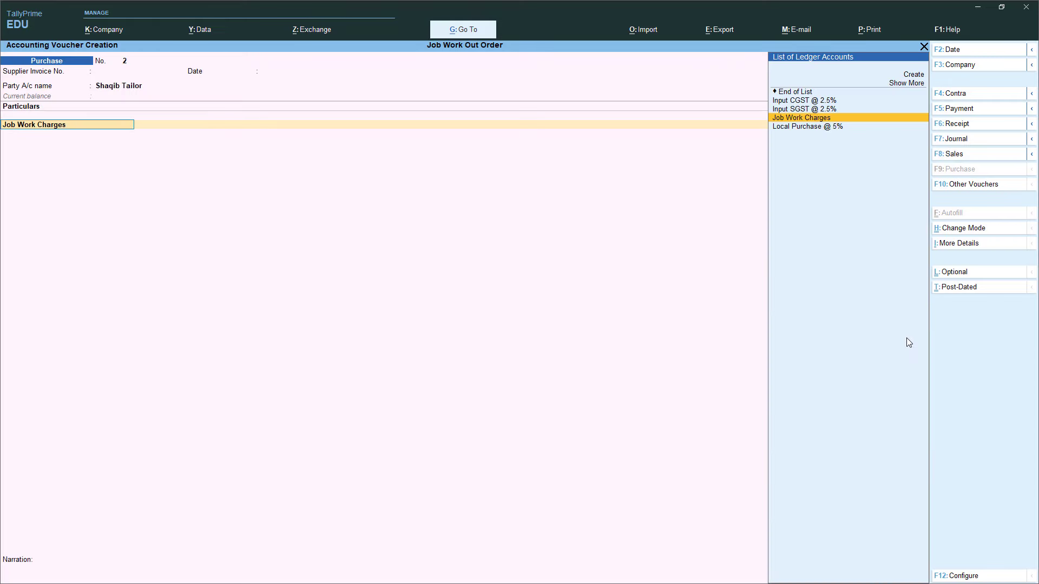
Skip the GST-inclusive amount and set the Job Work Charges amount to 5000
key(Return)
key(Return)
text(5000)
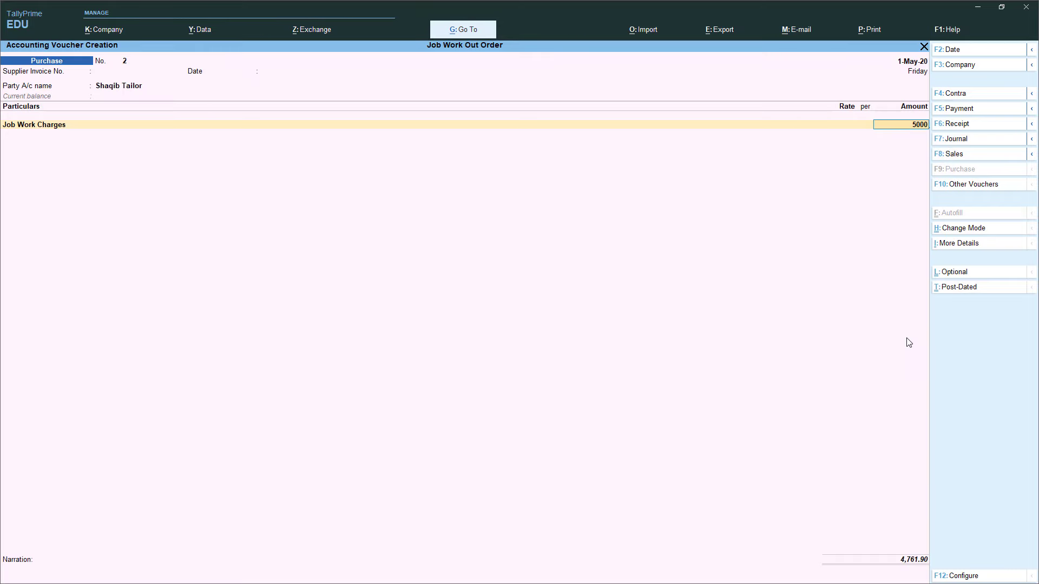
key(Return)
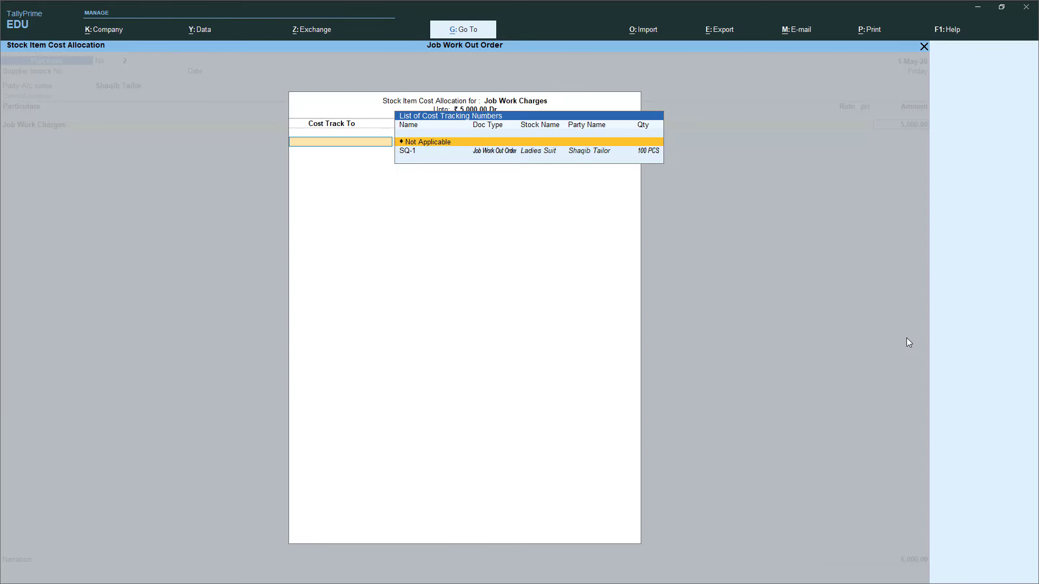
Allocate the Job Work Charges cost to the tailor's Ladies Suit job work out order with a quantity of 100 PCS
key(Down)
key(Return)
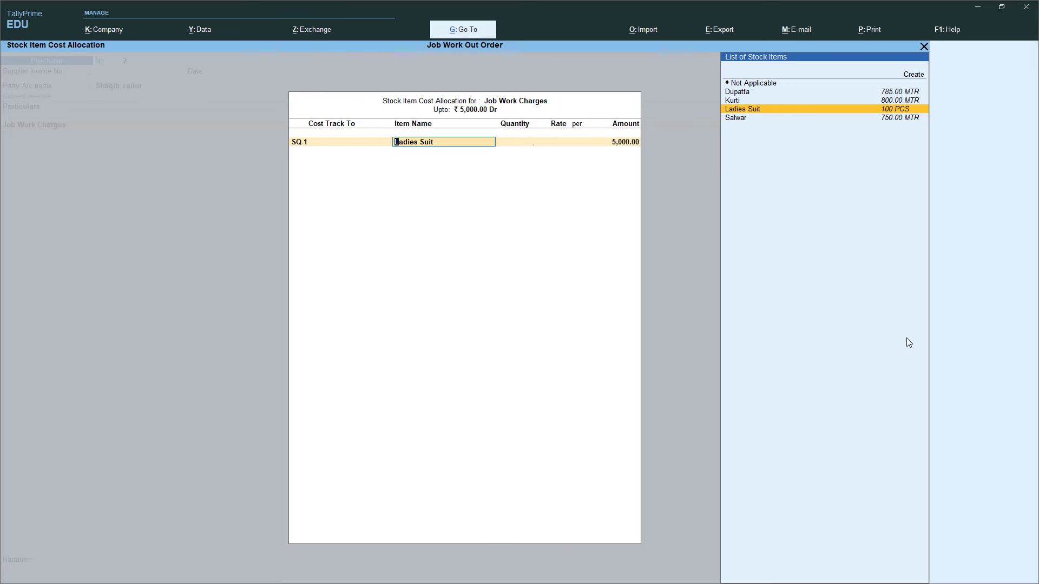
key(Return)
text(1)
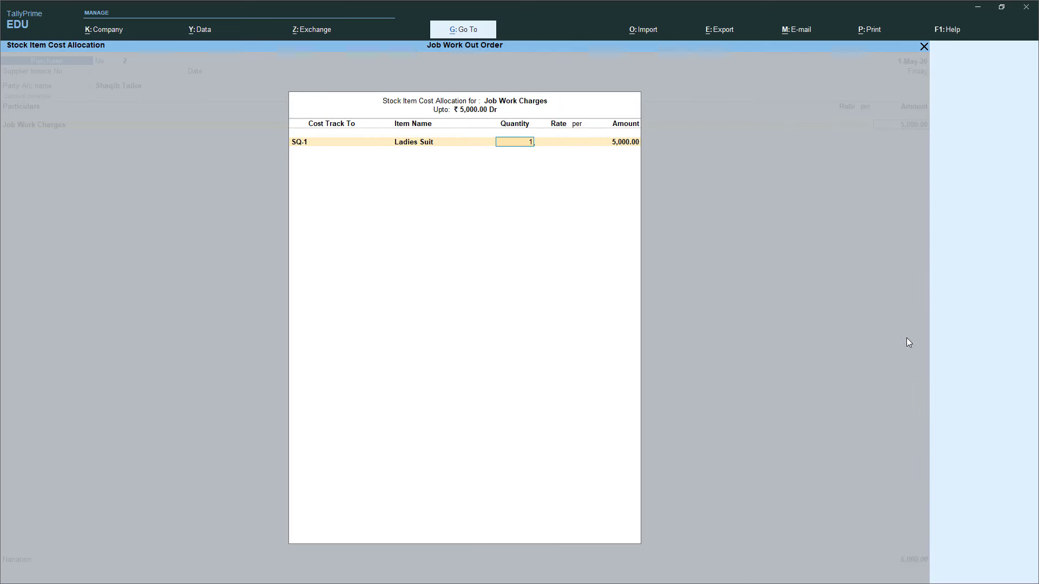
text(00)
key(Return)
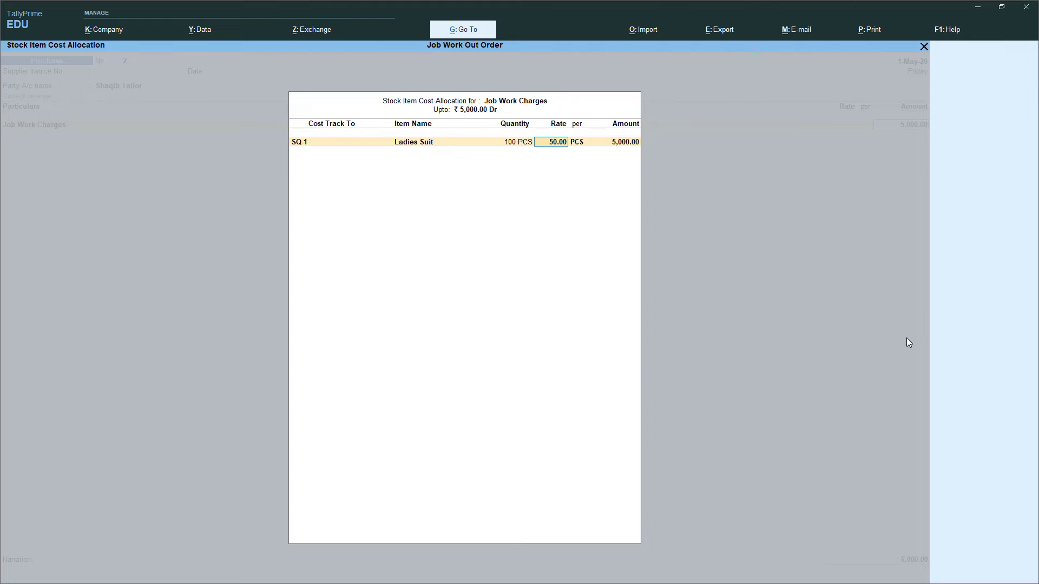
key(Return)
key(Return)
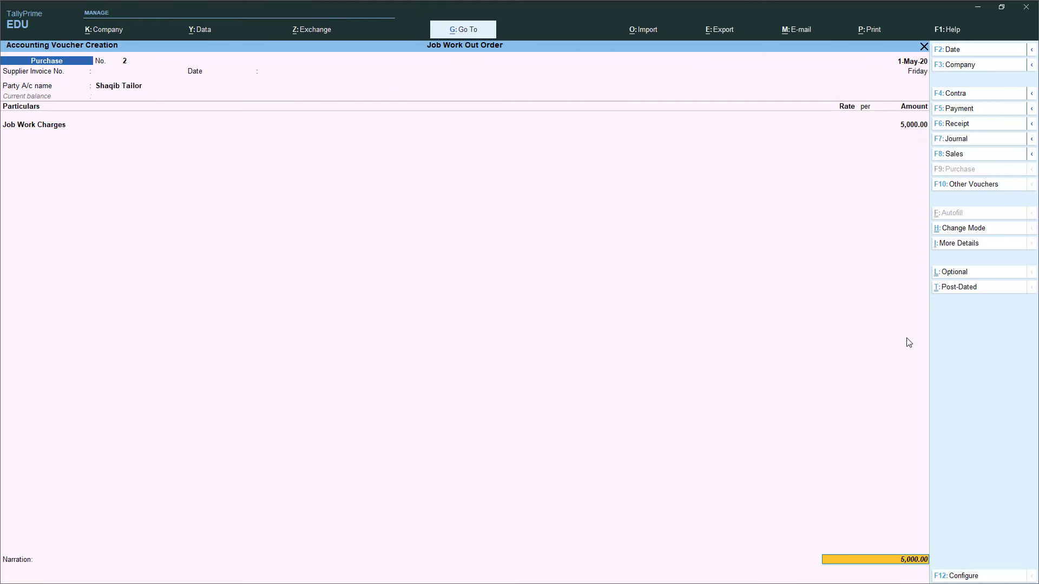
Go back through the Job Work Charges line and its stock item cost allocation to reach a new particulars line
key(BackSpace)
key(Return)
key(Return)
key(Return)
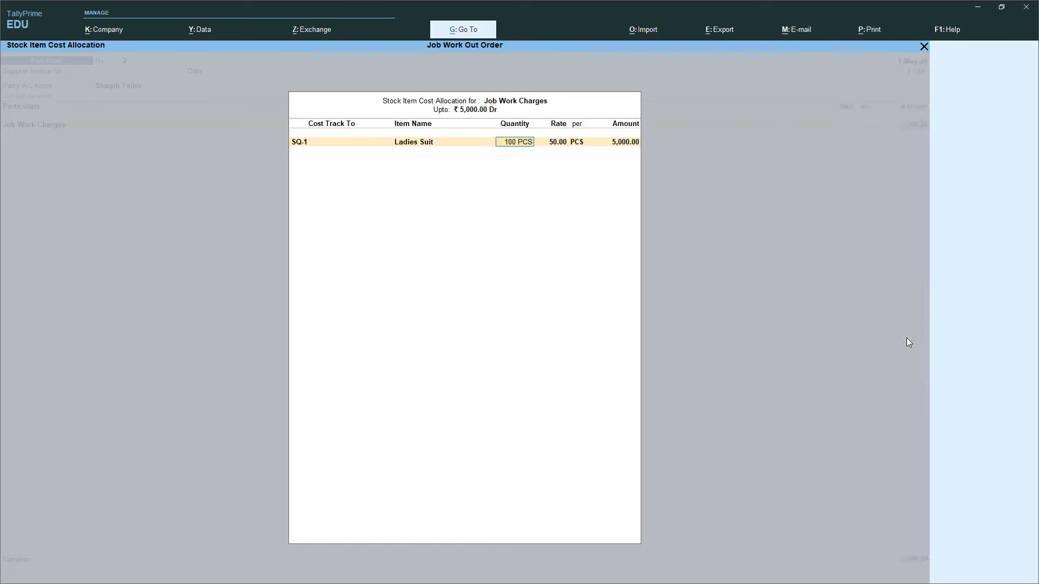
key(Return)
key(Return)
key(Return)
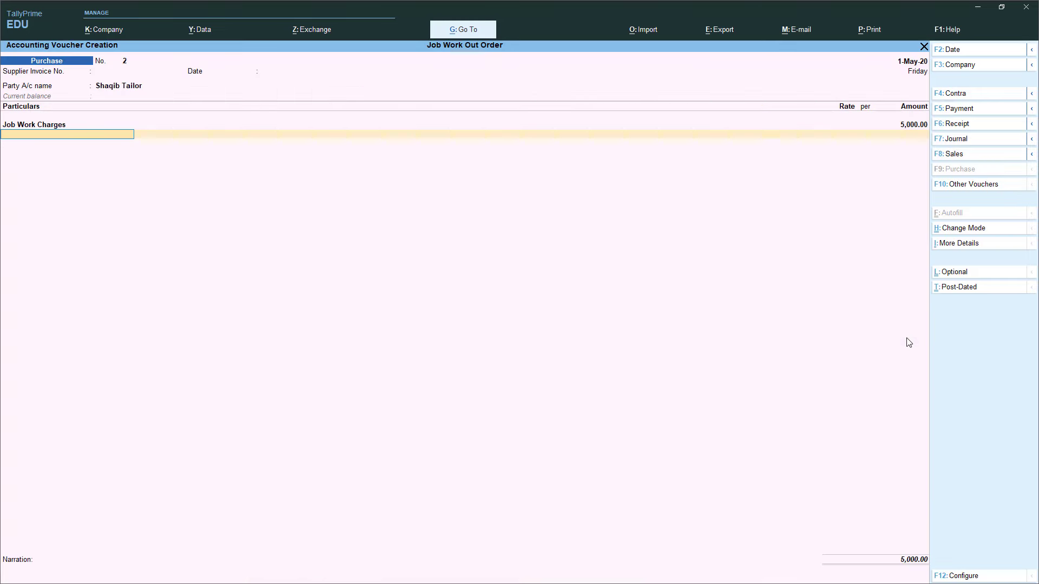
Add the Input CGST @ 2.5% and Input SGST @ 2.5% tax ledgers to the purchase invoice
text(in)
key(Down)
key(Up)
key(Return)
key(Return)
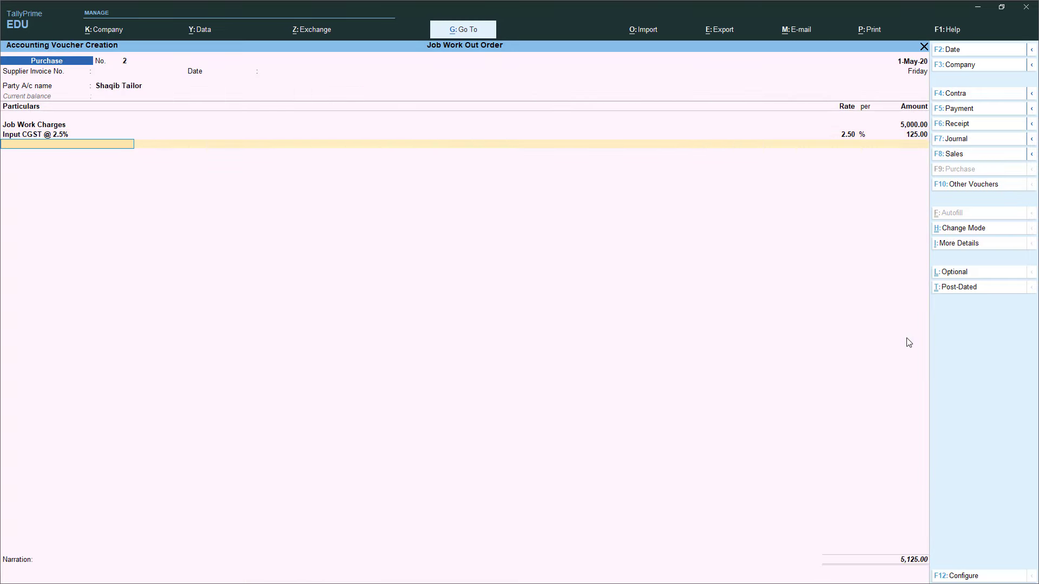
text(in)
key(Down)
key(Return)
key(Return)
key(Return)
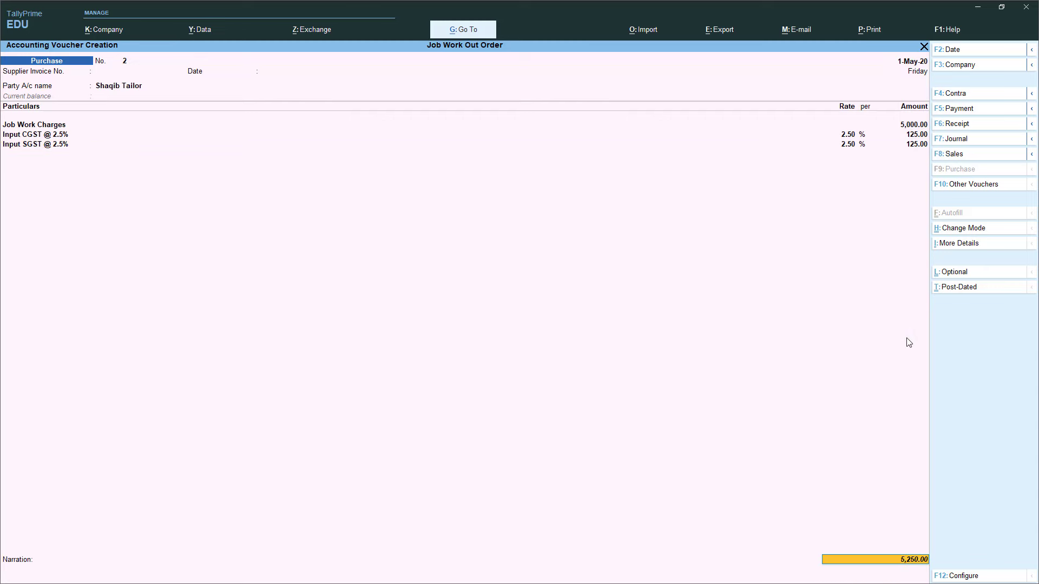
Leave the narration blank and save the Job Work Charges purchase voucher
key(Return)
key(Return)
key(Return)
key(Return)
key(Return)
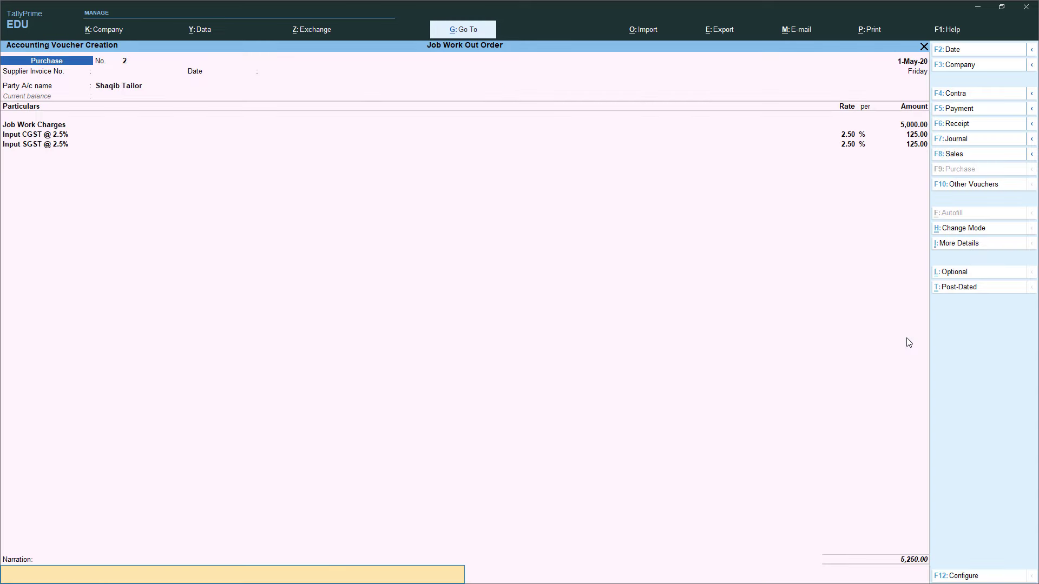
key(Return)
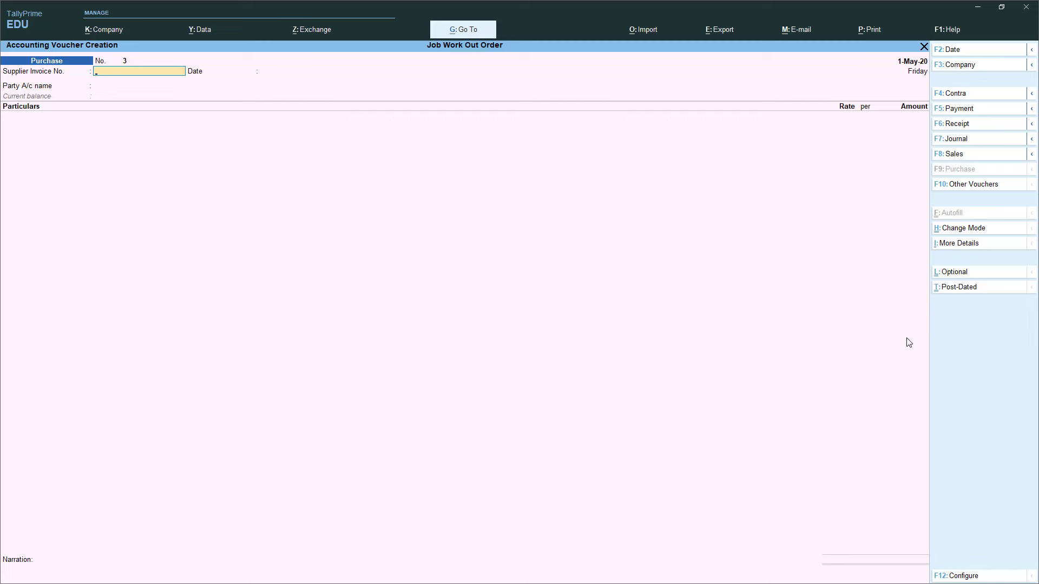
Quit the new blank purchase voucher and open the list of further reports
key(Escape)
key(y)
key(d)
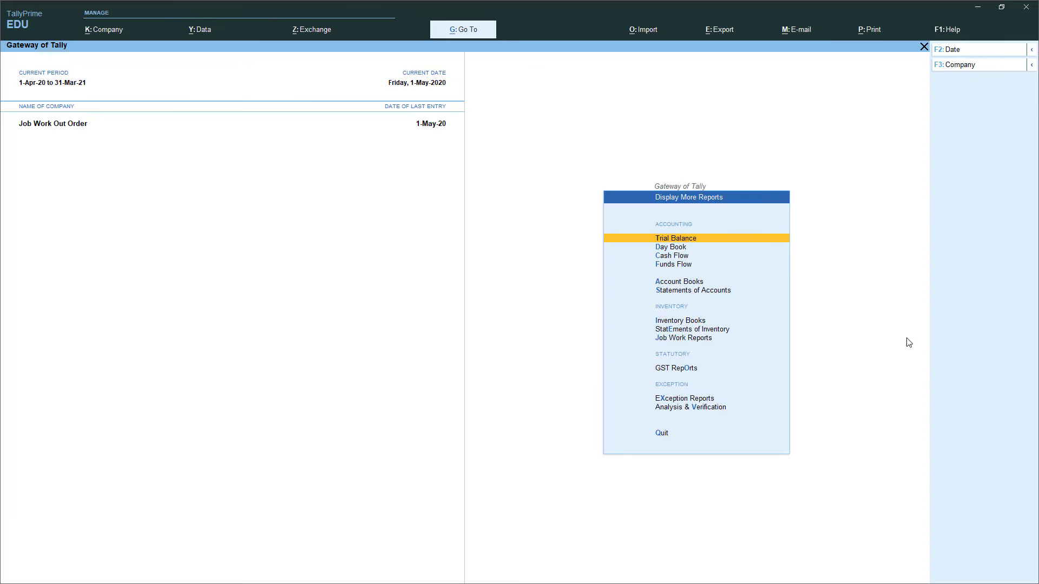
key(Up)
key(Up)
key(Up)
key(Up)
key(Up)
key(Up)
key(Down)
key(Down)
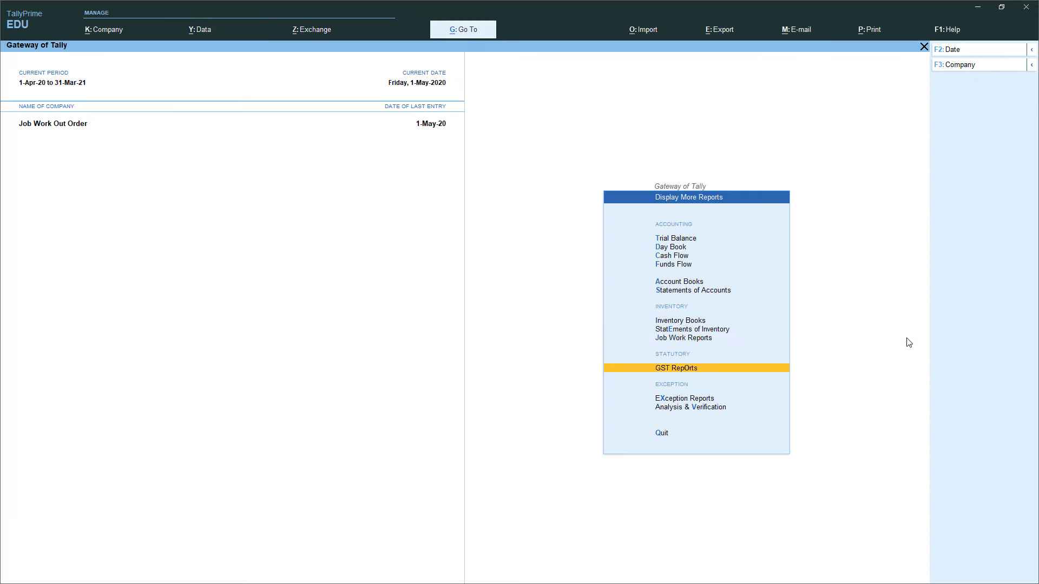
key(Up)
key(Up)
key(Return)
key(Escape)
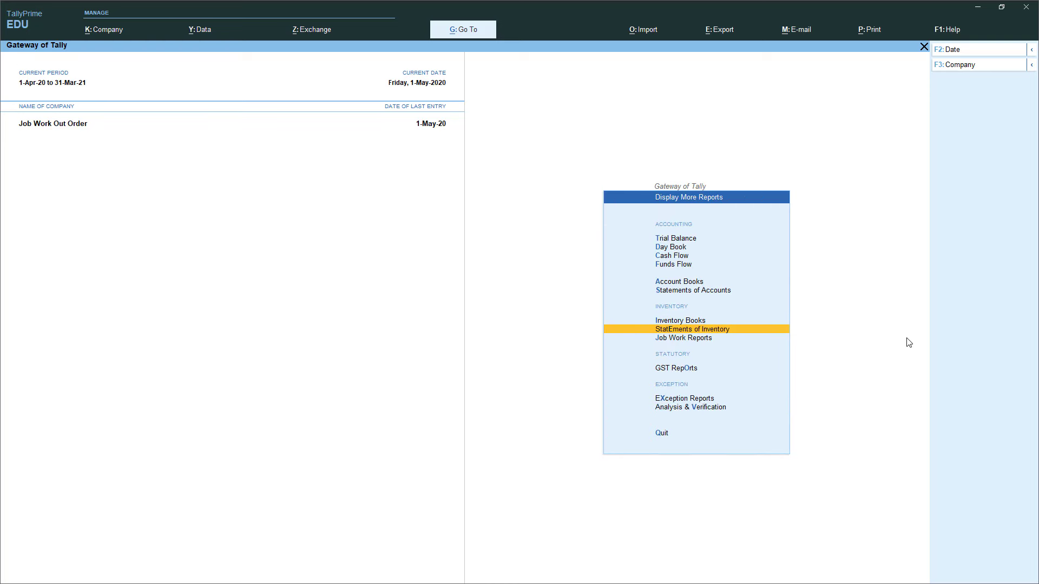
Open the Payables outstandings report from the statements of accounts
key(Up)
key(Up)
key(Return)
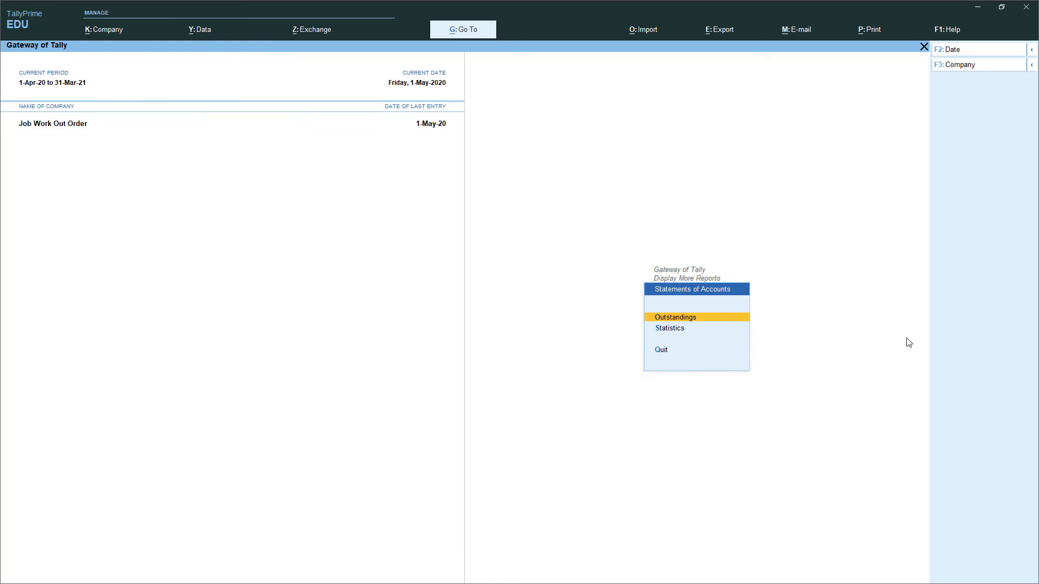
key(Return)
key(Down)
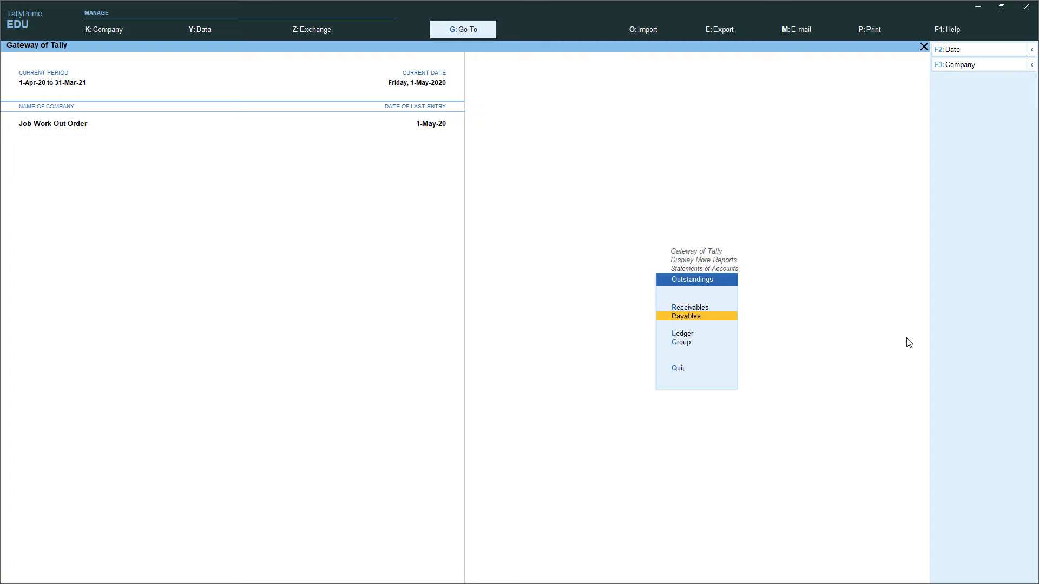
key(Return)
Expand the Bills Payable report to its detailed view and go through the pending purchase bills by party
key(alt+F5)
key(Down)
key(Down)
key(Down)
key(Down)
key(Down)
key(Down)
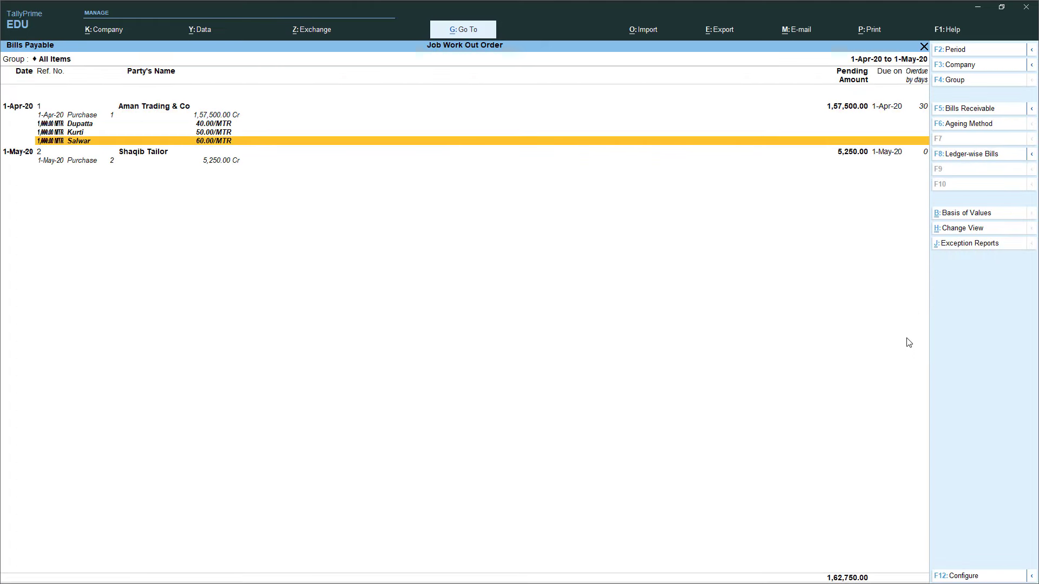